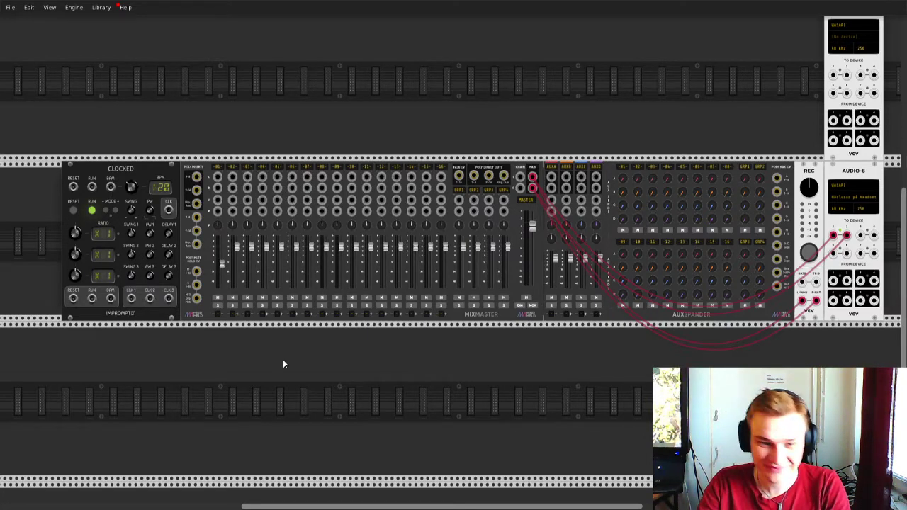
Step: Search the module library for sequencer modules using "seq"
{"action": "right_click", "coordinate": [237, 416]}
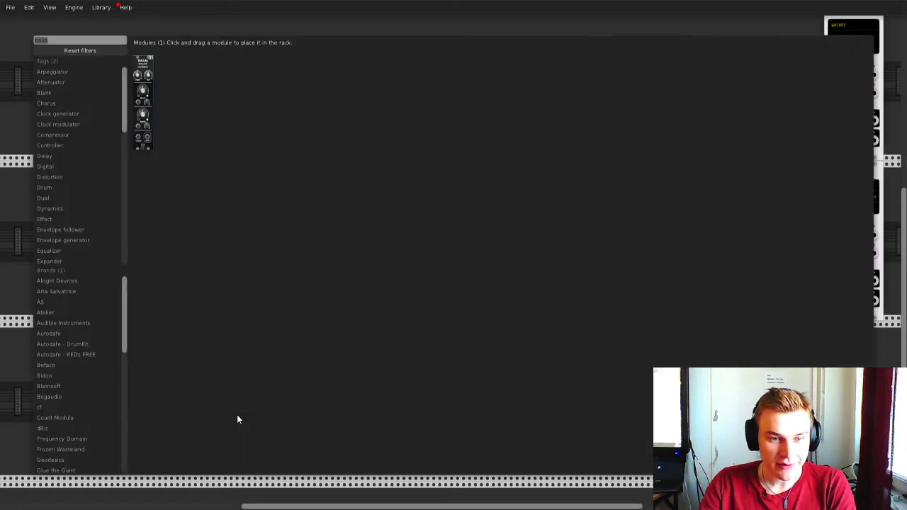
{"action": "type", "text": "da"}
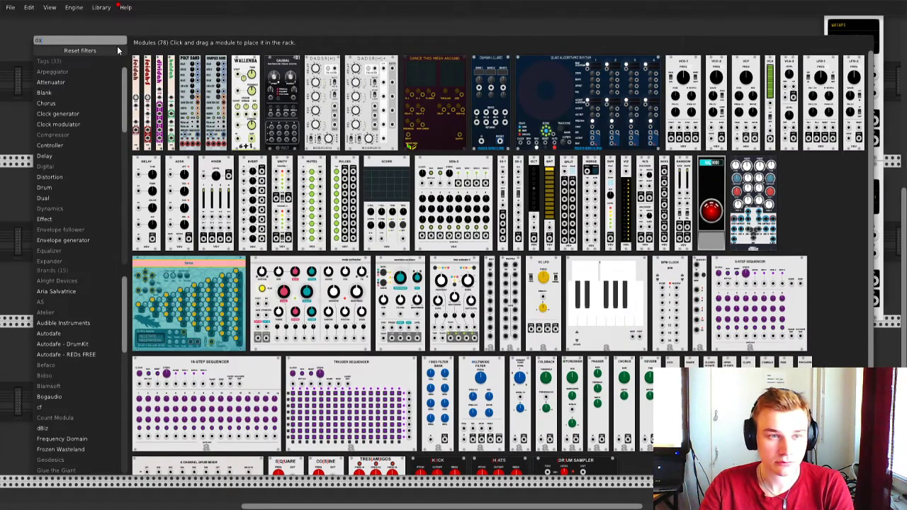
{"action": "left_click", "coordinate": [100, 49]}
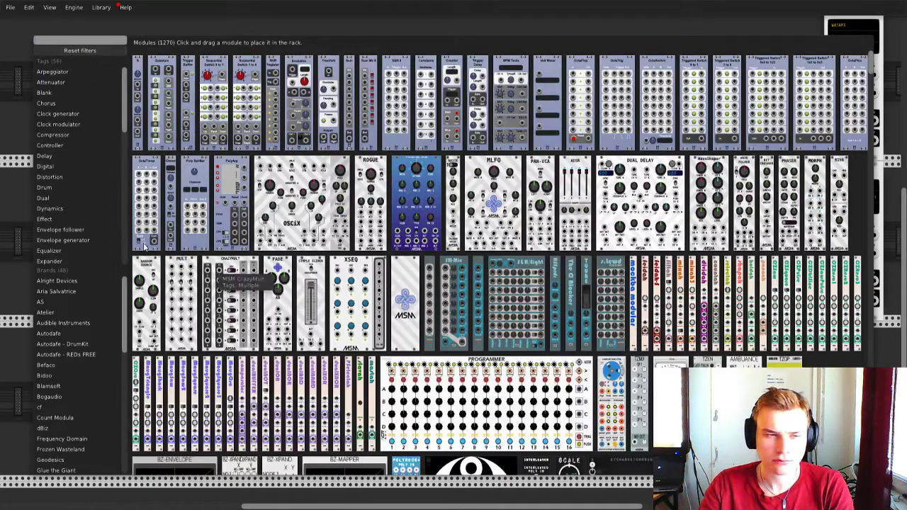
{"action": "type", "text": "c"}
{"action": "type", "text": "eq"}
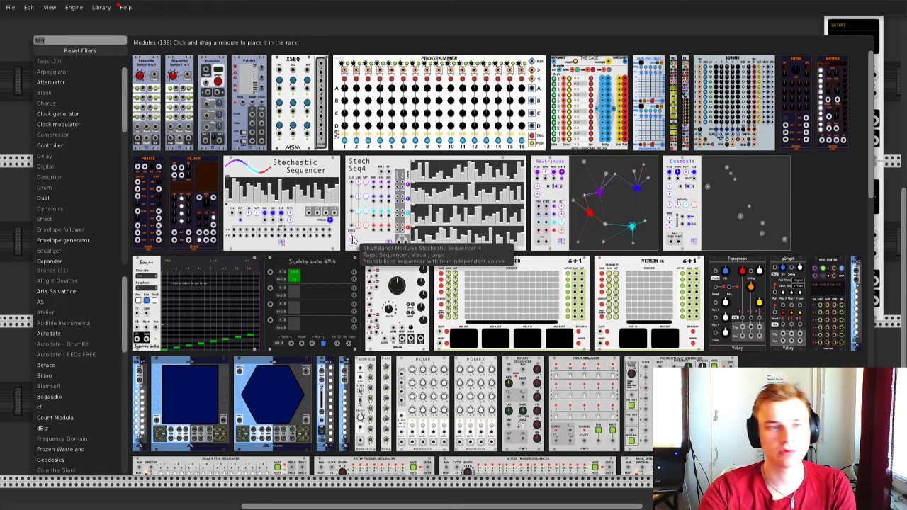
Step: Search the module library for "inter" and place the Valley Interzone synth voice in the row below MixMaster
{"action": "key", "text": "BackSpace"}
{"action": "key", "text": "BackSpace"}
{"action": "key", "text": "BackSpace"}
{"action": "type", "text": "inter"}
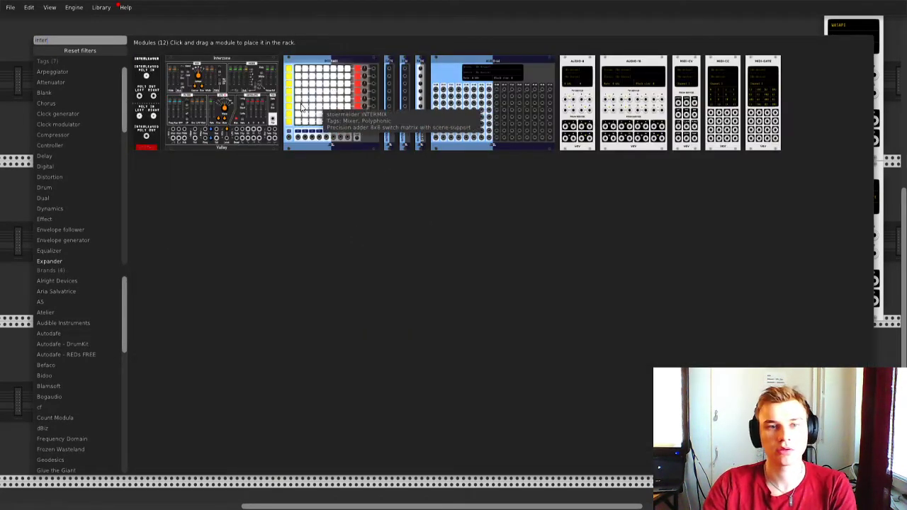
{"action": "left_click_drag", "start_coordinate": [371, 360], "coordinate": [421, 215]}
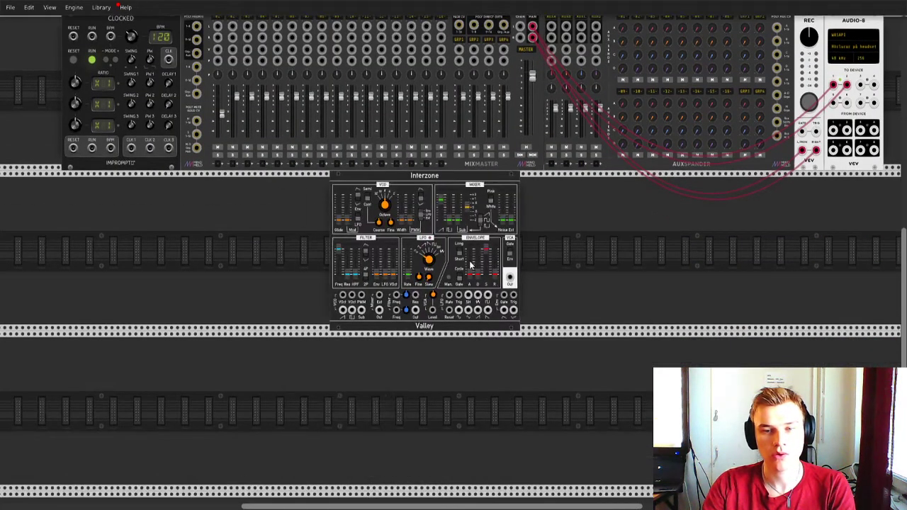
Step: Patch Interzone's filter output into the left input of MixMaster channel 1 and mute that channel
{"action": "scroll", "coordinate": [525, 345], "scroll_direction": "up", "scroll_amount": 1}
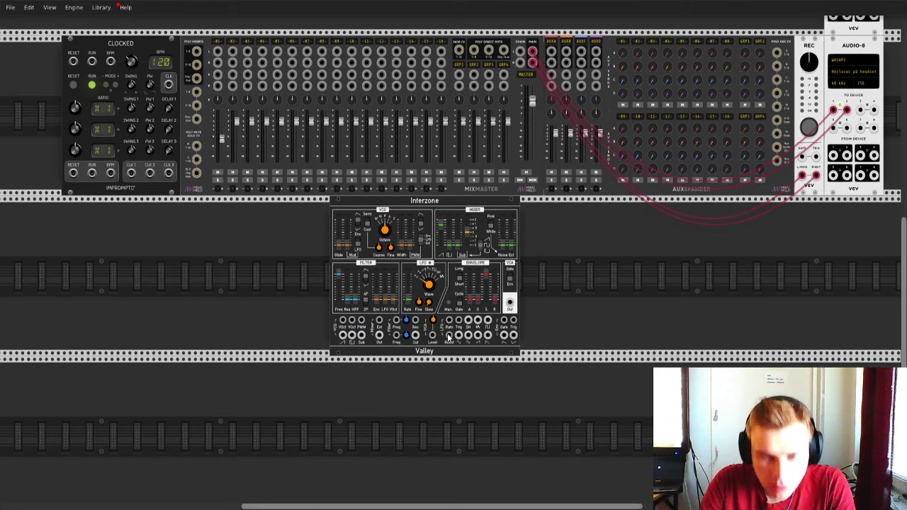
{"action": "left_click_drag", "start_coordinate": [417, 335], "coordinate": [219, 54]}
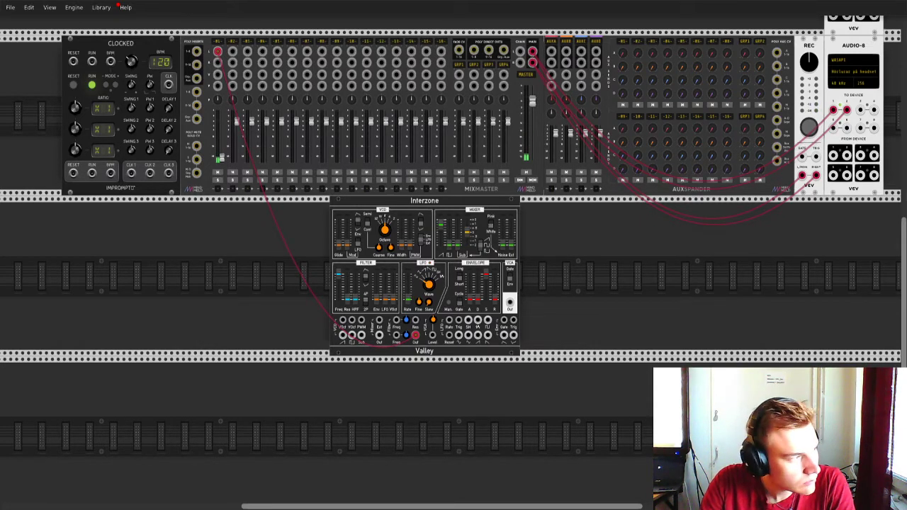
{"action": "left_click", "coordinate": [216, 172]}
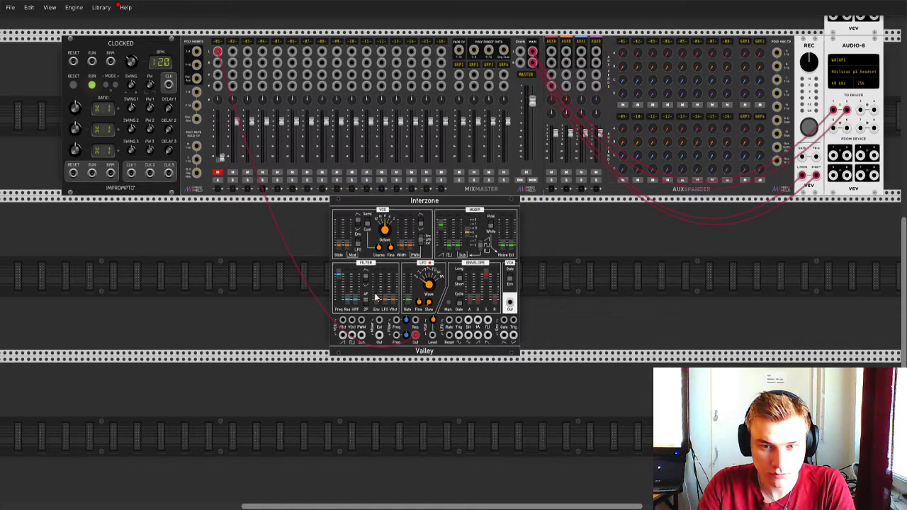
{"action": "right_click", "coordinate": [220, 283]}
{"action": "key", "text": "BackSpace"}
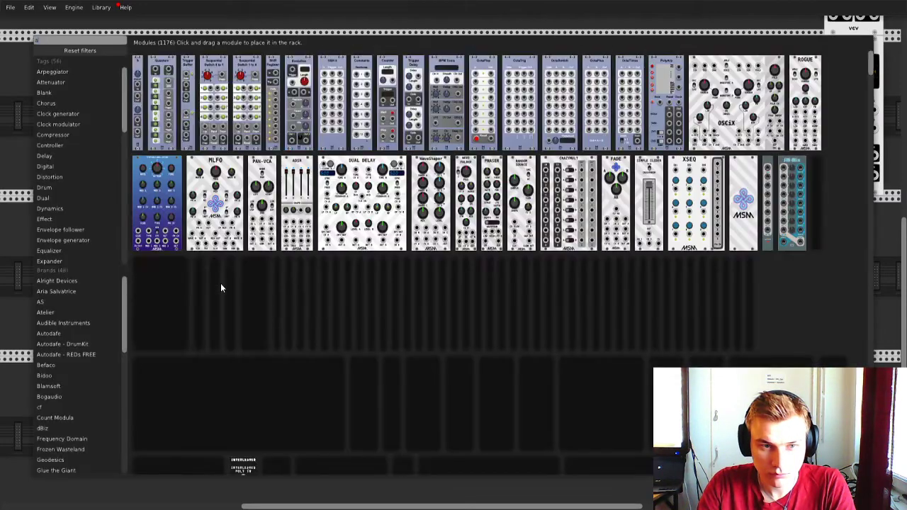
{"action": "left_click", "coordinate": [20, 270]}
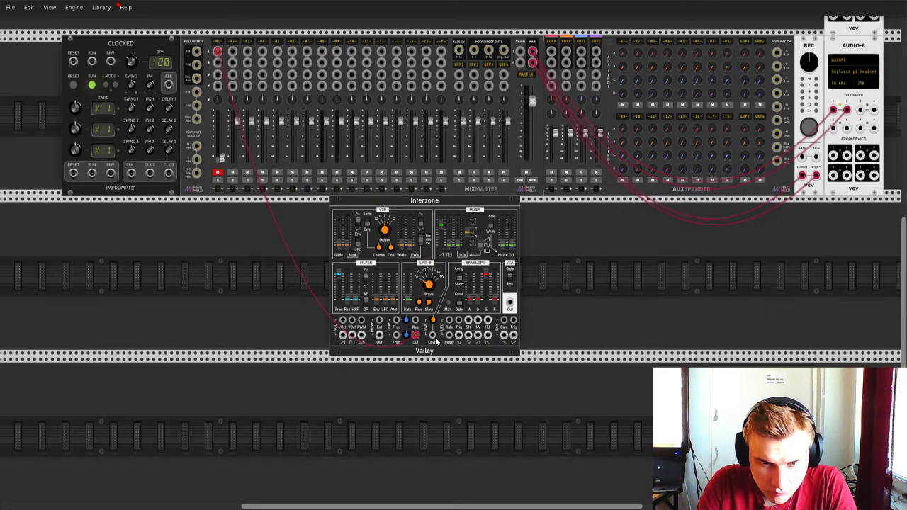
Step: Search the module library for "seque" and place Count Modula's Polyrhythmic Generator MkII directly beside Interzone, on its left side
{"action": "right_click", "coordinate": [229, 277]}
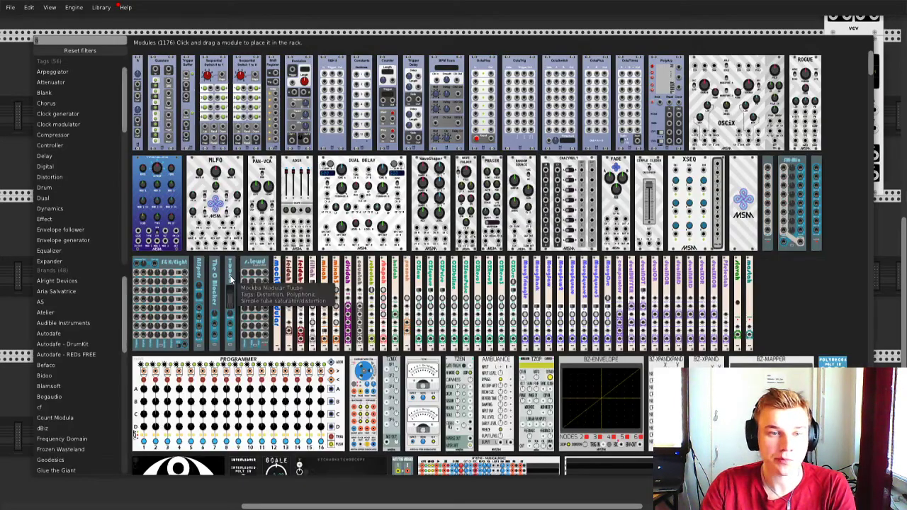
{"action": "type", "text": "seq"}
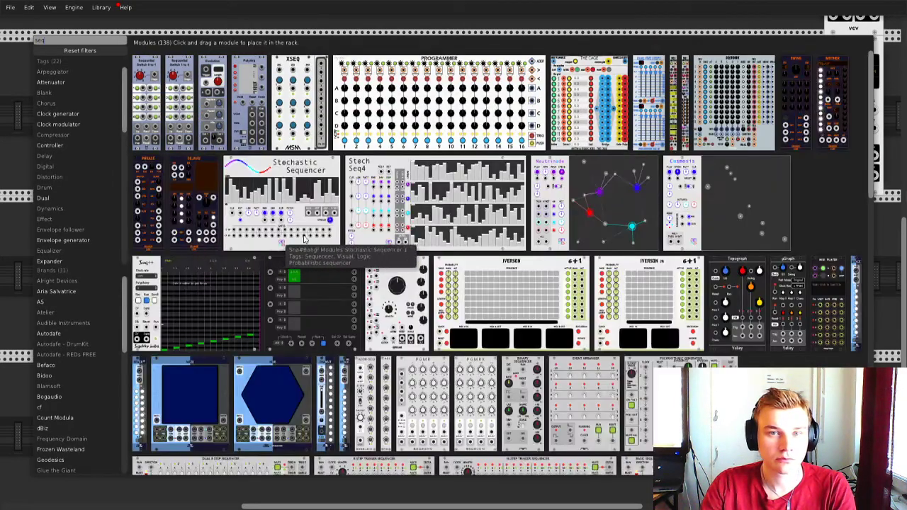
{"action": "type", "text": "ue"}
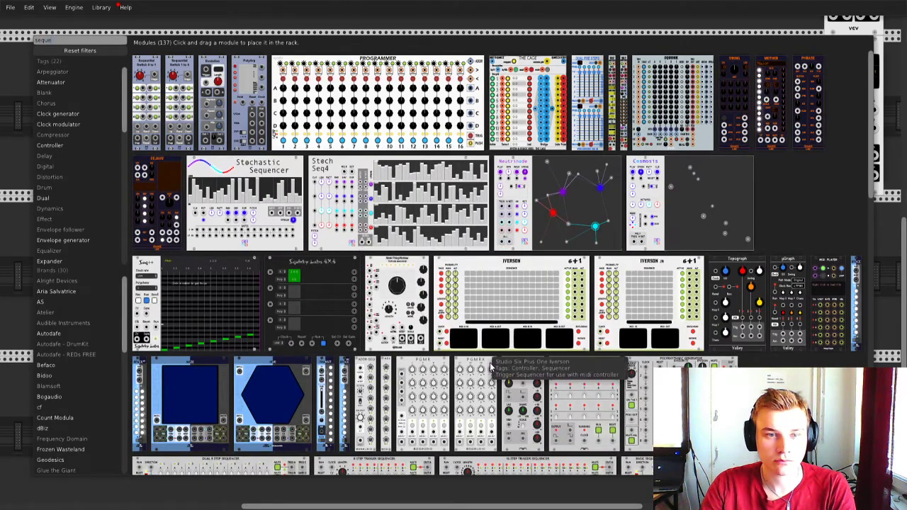
{"action": "scroll", "coordinate": [540, 332], "scroll_direction": "down", "scroll_amount": 5}
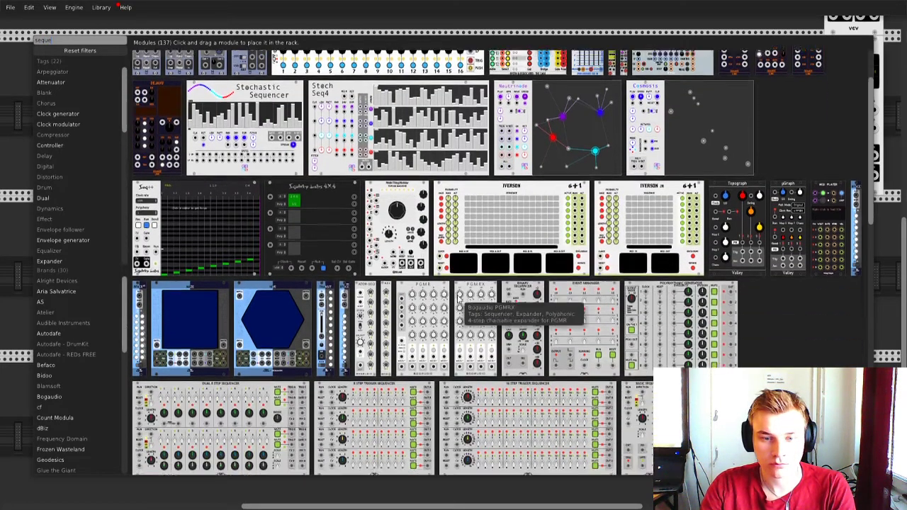
{"action": "scroll", "coordinate": [473, 361], "scroll_direction": "down", "scroll_amount": 2}
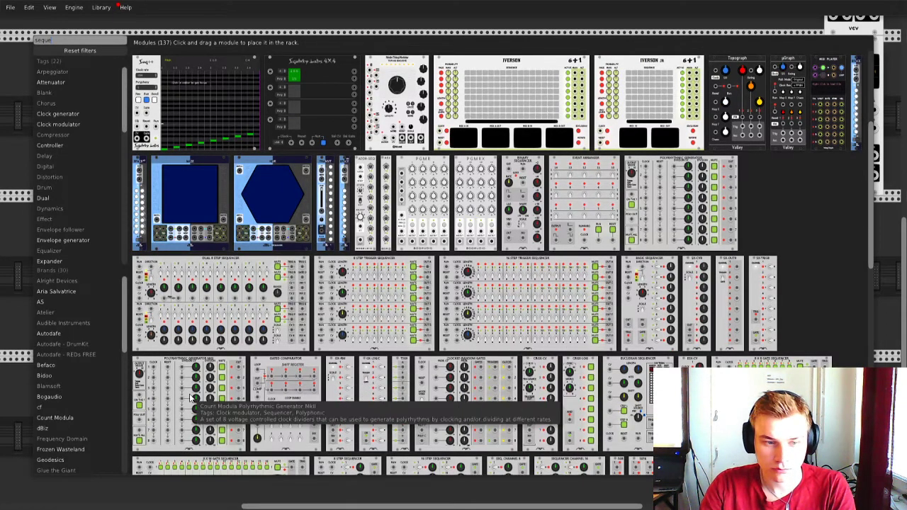
{"action": "left_click_drag", "start_coordinate": [188, 377], "coordinate": [282, 328]}
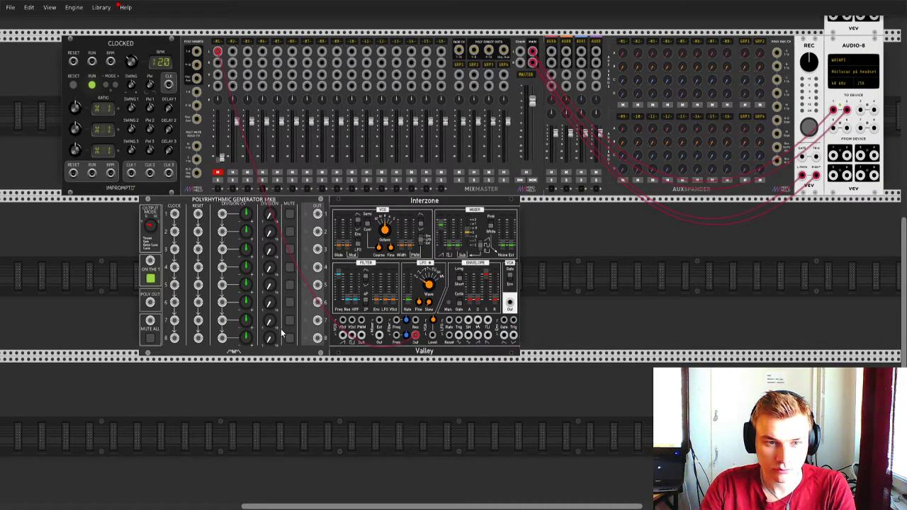
Step: Patch Clocked's CLK 1 output to the Polyrhythmic Generator's clock input 1 and set clock 1's ratio to x4
{"action": "right_click", "coordinate": [248, 215]}
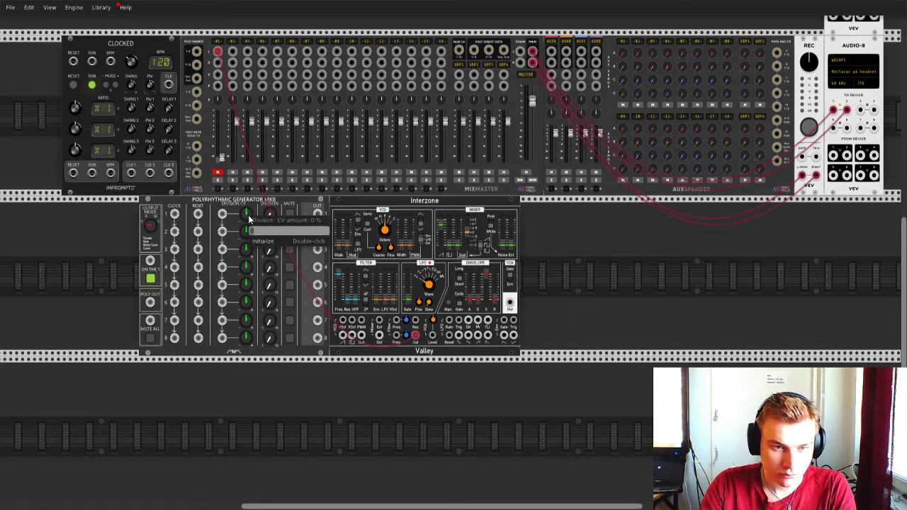
{"action": "left_click", "coordinate": [228, 383]}
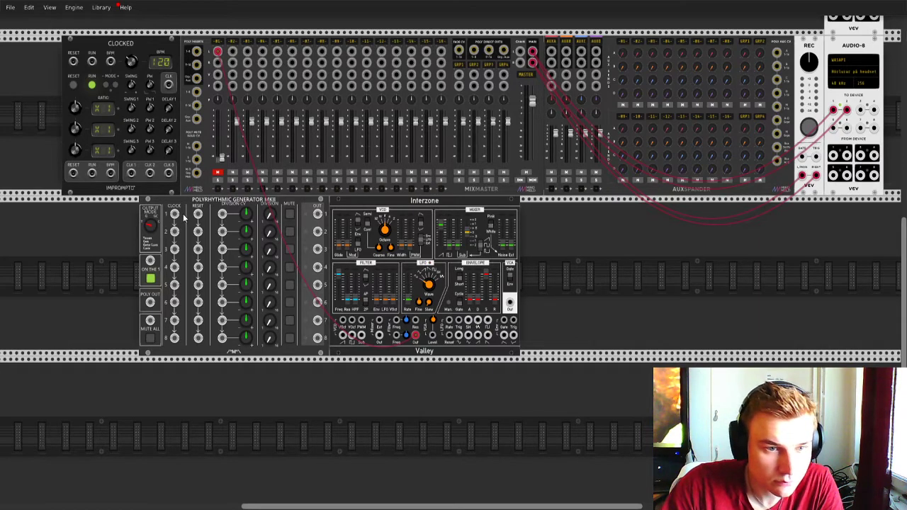
{"action": "left_click_drag", "start_coordinate": [178, 212], "coordinate": [131, 175]}
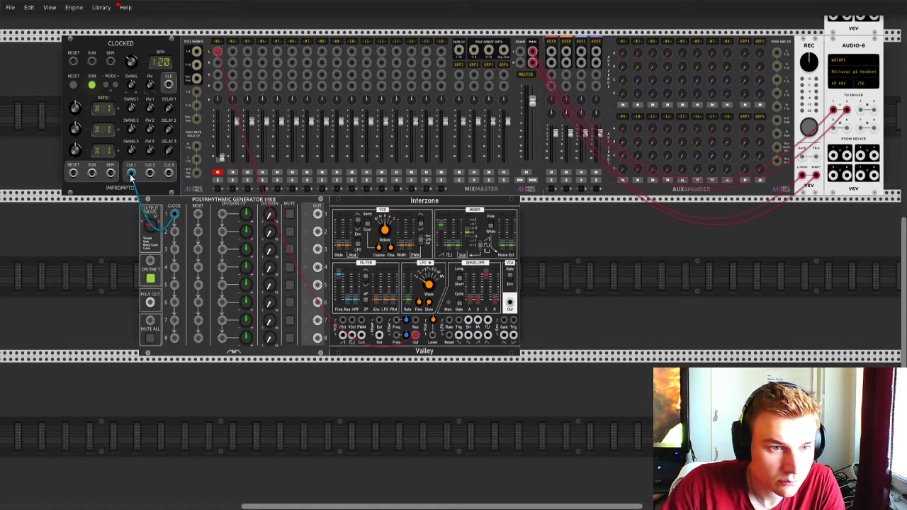
{"action": "left_click_drag", "start_coordinate": [75, 108], "coordinate": [75, 99]}
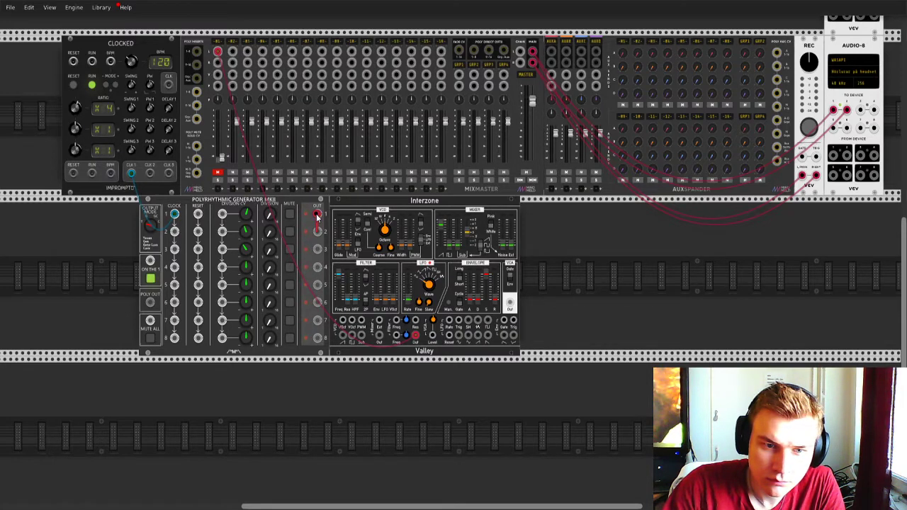
Step: Try driving Interzone's VCA level from the Polyrhythmic Generator's output 1 with mixer channel 1 unmuted, and remove the cable after listening
{"action": "left_click_drag", "start_coordinate": [317, 215], "coordinate": [433, 335]}
{"action": "left_click", "coordinate": [216, 174]}
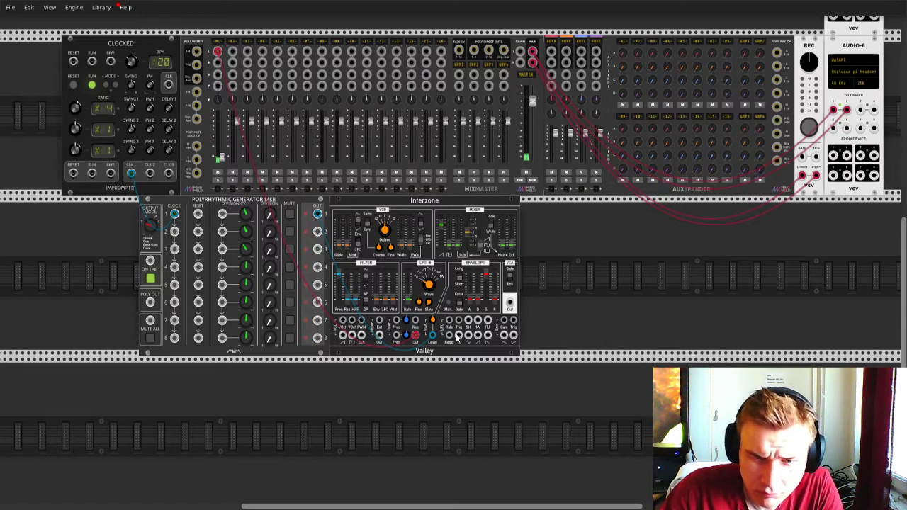
{"action": "left_click_drag", "start_coordinate": [456, 340], "coordinate": [434, 338]}
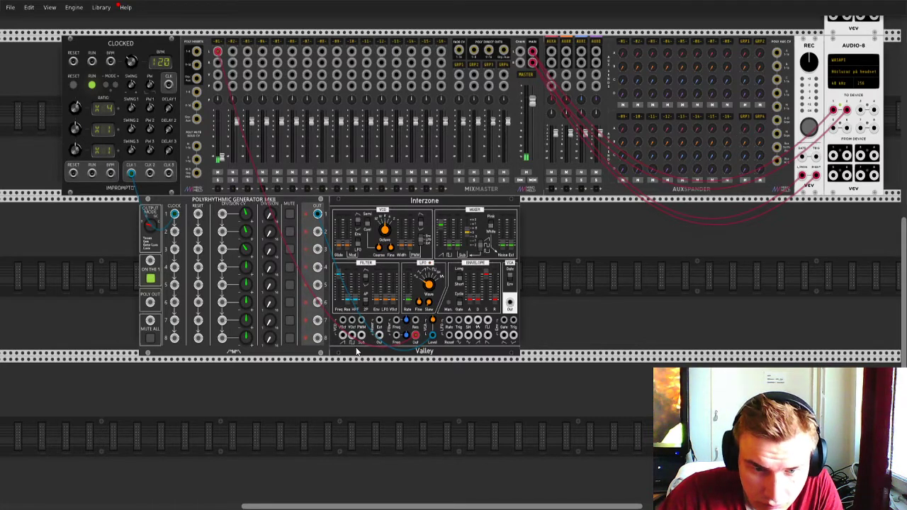
{"action": "mouse_move", "coordinate": [434, 337]}
{"action": "left_mouse_down"}
{"action": "mouse_move", "coordinate": [379, 325]}
{"action": "mouse_move", "coordinate": [432, 337]}
{"action": "left_mouse_up"}
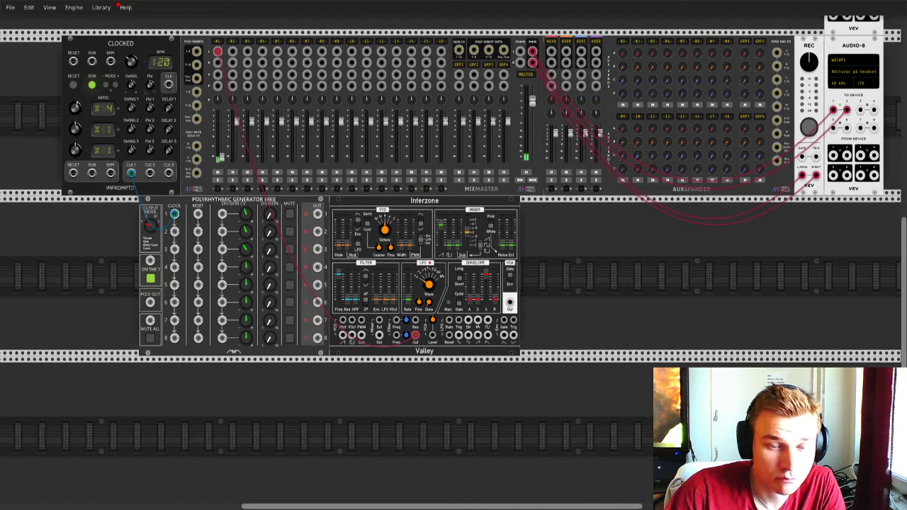
{"action": "left_click", "coordinate": [217, 172]}
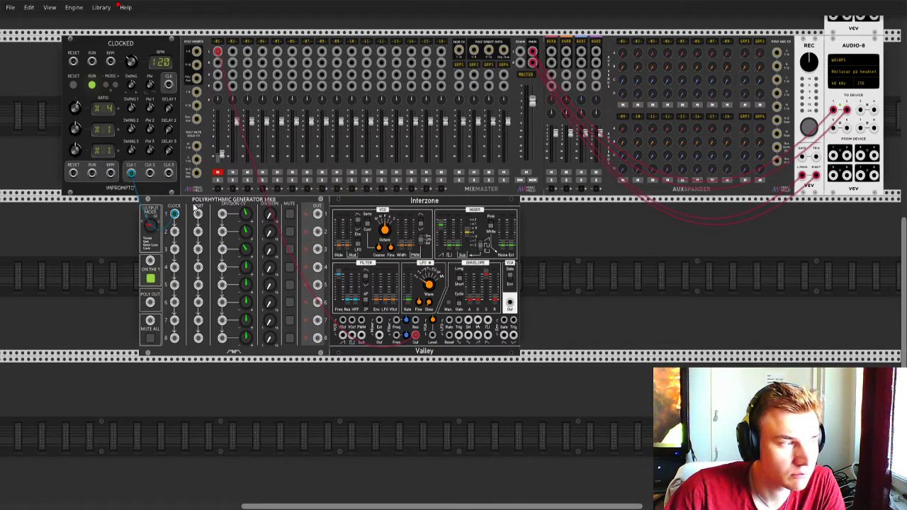
Step: Try driving Interzone's VCA level from the Polyrhythmic Generator's poly output with mixer channel 1 unmuted, and disconnect it again
{"action": "left_click", "coordinate": [151, 304]}
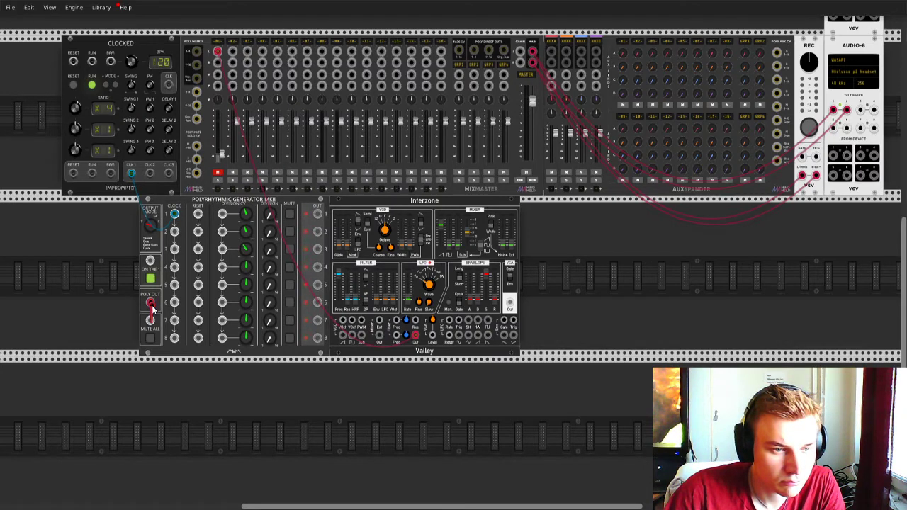
{"action": "left_click_drag", "start_coordinate": [151, 309], "coordinate": [432, 335]}
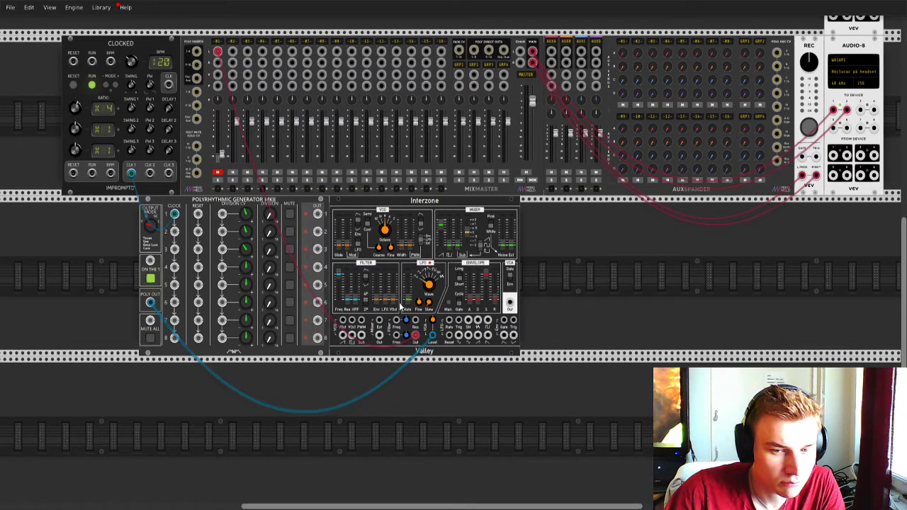
{"action": "left_click", "coordinate": [217, 172]}
{"action": "left_click", "coordinate": [150, 303]}
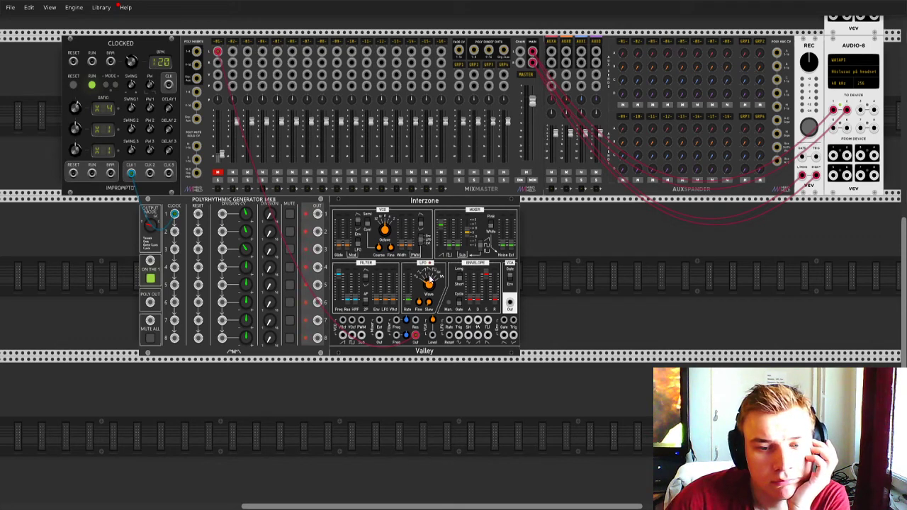
Step: Add a VCA module and an AD envelope module side by side to the right of Interzone
{"action": "right_click", "coordinate": [560, 273]}
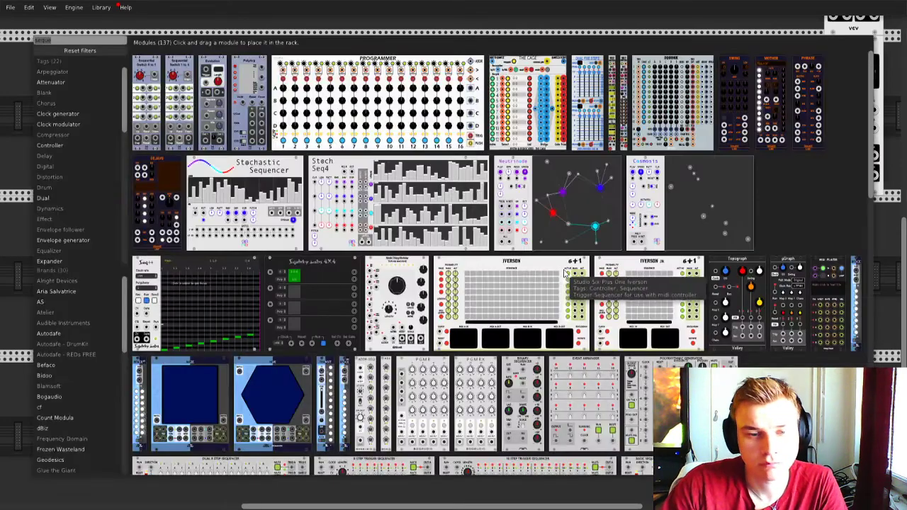
{"action": "type", "text": "vca"}
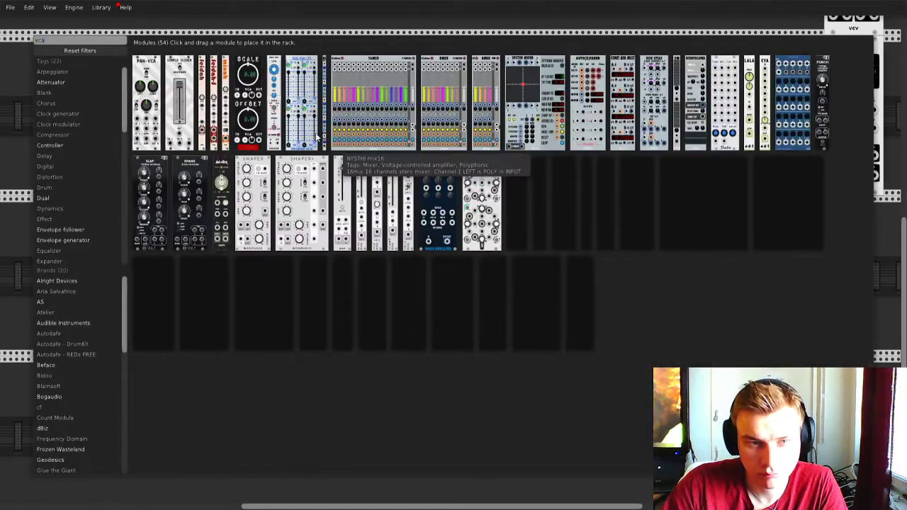
{"action": "left_click", "coordinate": [579, 261]}
{"action": "right_click", "coordinate": [549, 255]}
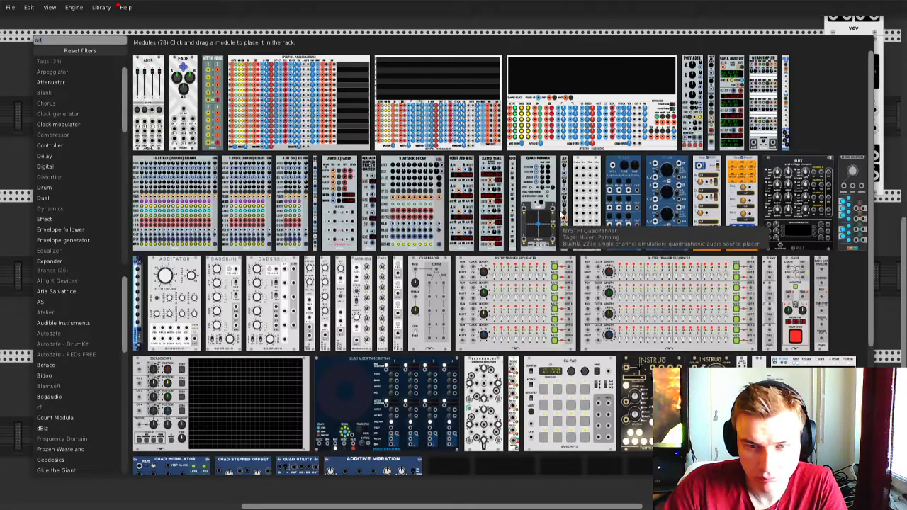
{"action": "left_click", "coordinate": [502, 338]}
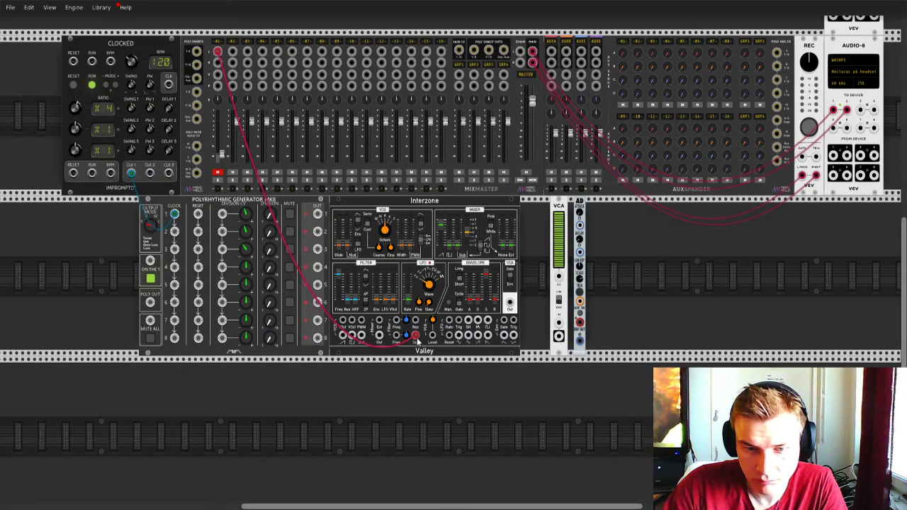
Step: Route Interzone's filter output through the VCA to mixer channel 1, controlled by the AD envelope triggered from the Polyrhythmic Generator's output 1
{"action": "mouse_move", "coordinate": [416, 338]}
{"action": "left_mouse_down"}
{"action": "mouse_move", "coordinate": [542, 338]}
{"action": "mouse_move", "coordinate": [558, 334]}
{"action": "mouse_move", "coordinate": [439, 333]}
{"action": "mouse_move", "coordinate": [564, 326]}
{"action": "mouse_move", "coordinate": [397, 340]}
{"action": "mouse_move", "coordinate": [558, 330]}
{"action": "mouse_move", "coordinate": [429, 326]}
{"action": "mouse_move", "coordinate": [415, 335]}
{"action": "left_mouse_up"}
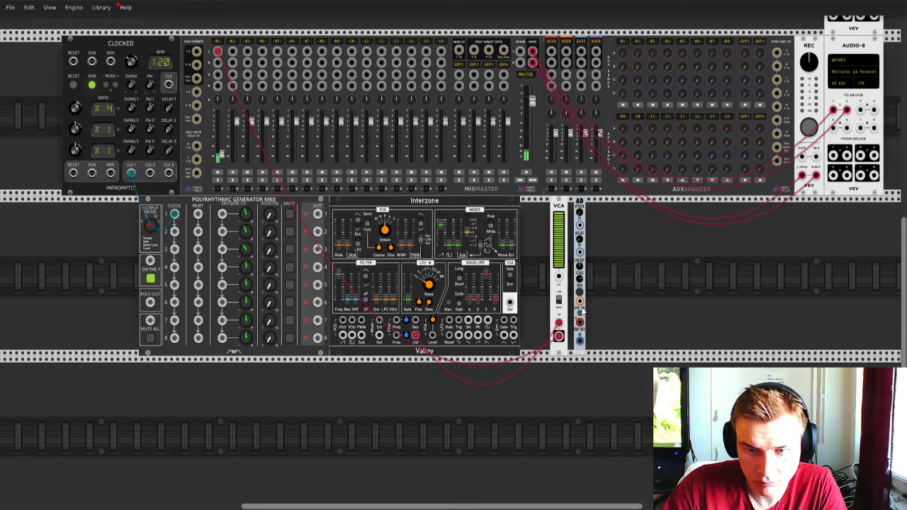
{"action": "left_click_drag", "start_coordinate": [579, 302], "coordinate": [559, 276]}
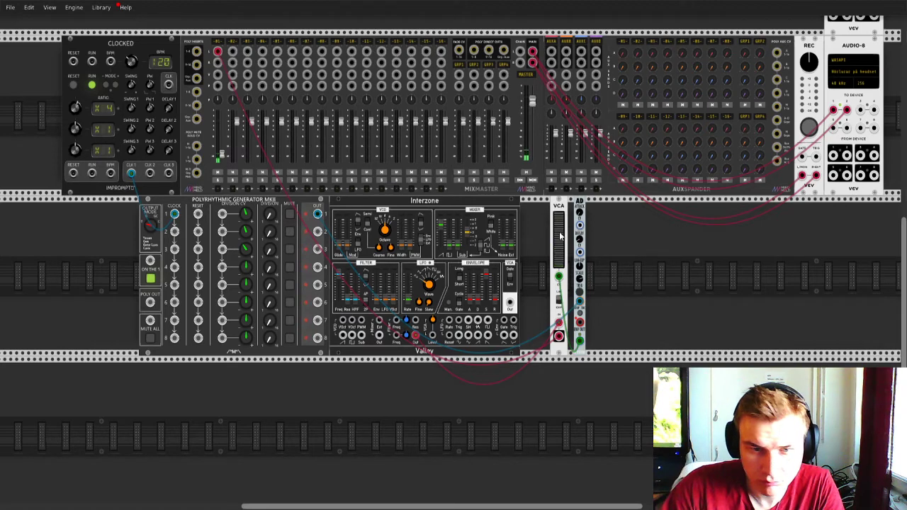
{"action": "left_click_drag", "start_coordinate": [250, 216], "coordinate": [249, 203]}
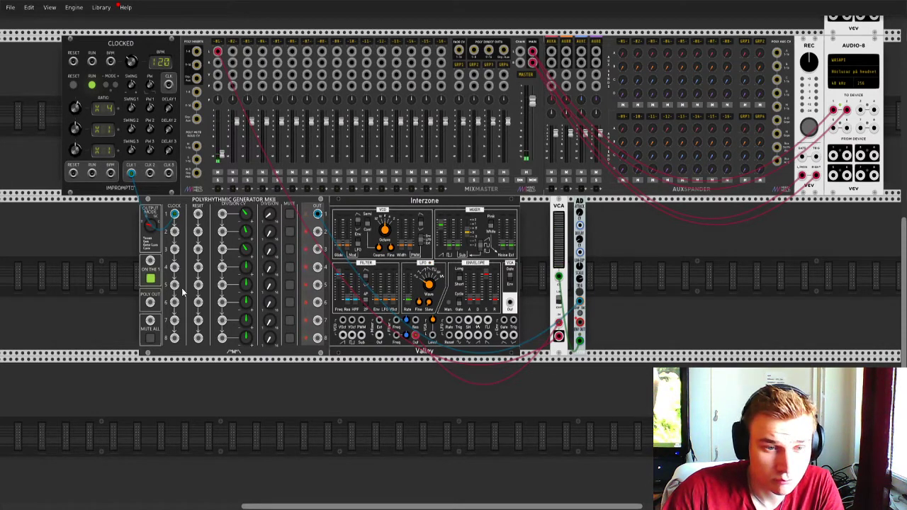
Step: Move the Polyrhythmic Generator left so that it sits directly below the Clocked module
{"action": "right_click", "coordinate": [251, 212]}
{"action": "left_click", "coordinate": [105, 279]}
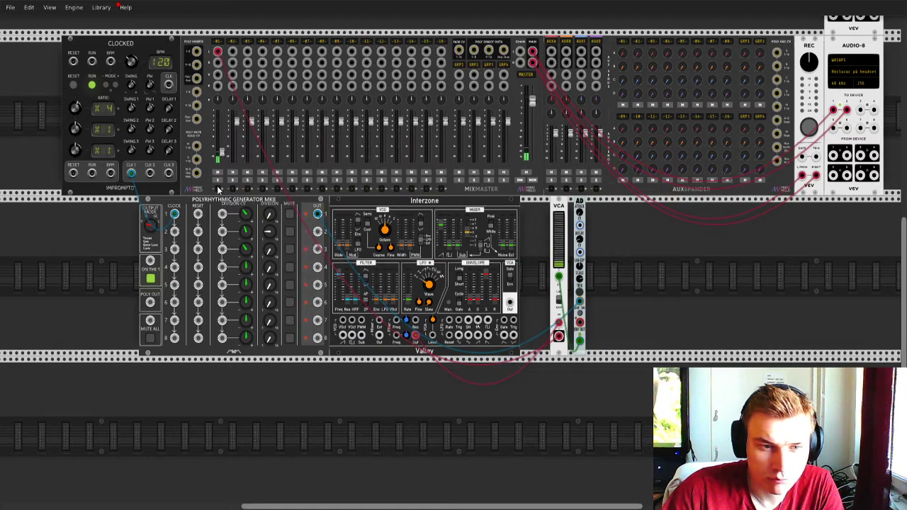
{"action": "scroll", "coordinate": [217, 202], "scroll_direction": "right", "scroll_amount": 2}
{"action": "left_click_drag", "start_coordinate": [217, 201], "coordinate": [139, 205]}
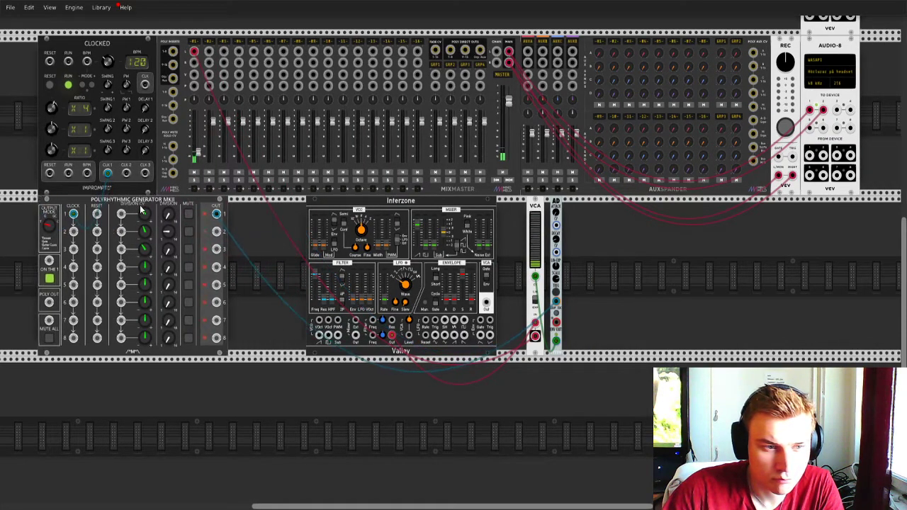
Step: Search the module library for seq and add the VCV SEQ-3 sequencer in the row below the Polyrhythmic Generator
{"action": "scroll", "coordinate": [181, 245], "scroll_direction": "left", "scroll_amount": 4}
{"action": "right_click", "coordinate": [204, 414]}
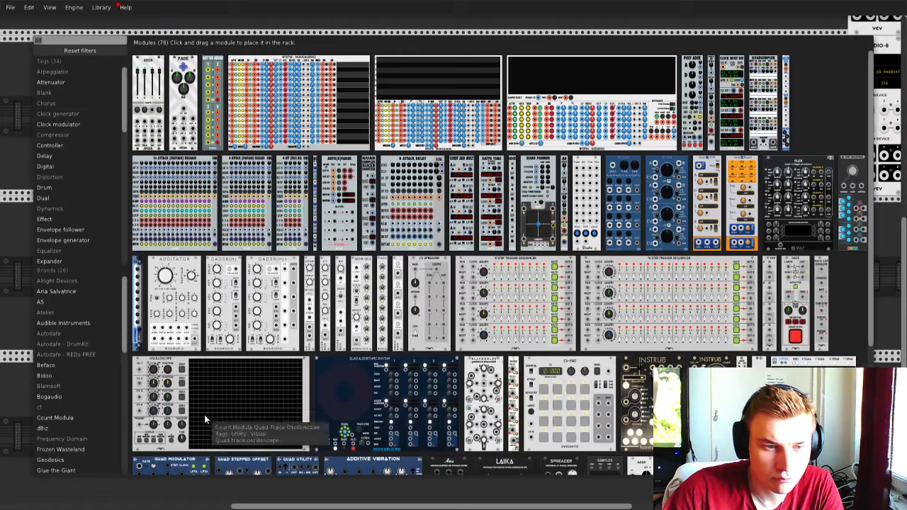
{"action": "type", "text": "seq"}
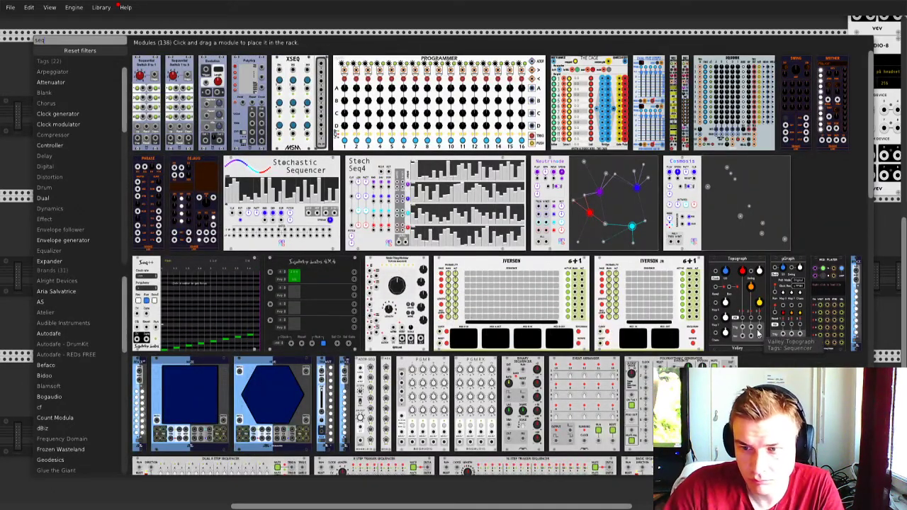
{"action": "scroll", "coordinate": [739, 360], "scroll_direction": "down", "scroll_amount": 10}
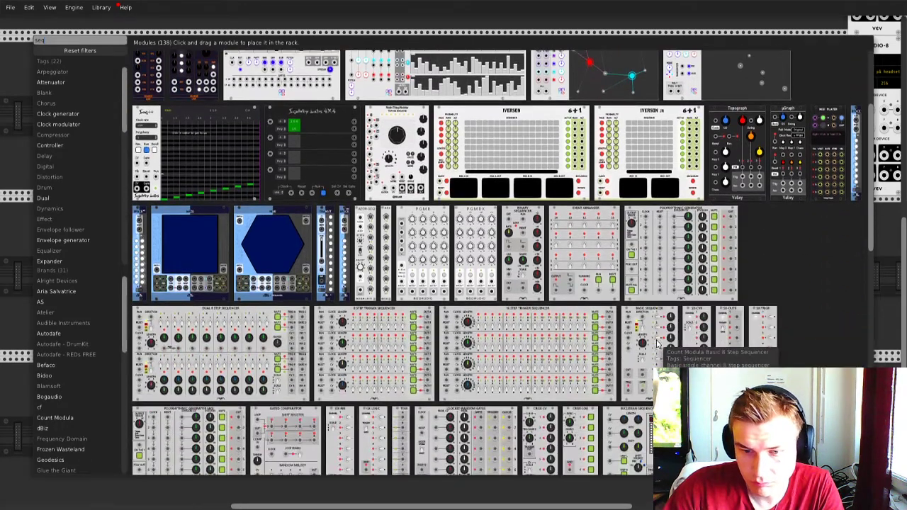
{"action": "scroll", "coordinate": [656, 343], "scroll_direction": "down", "scroll_amount": 2}
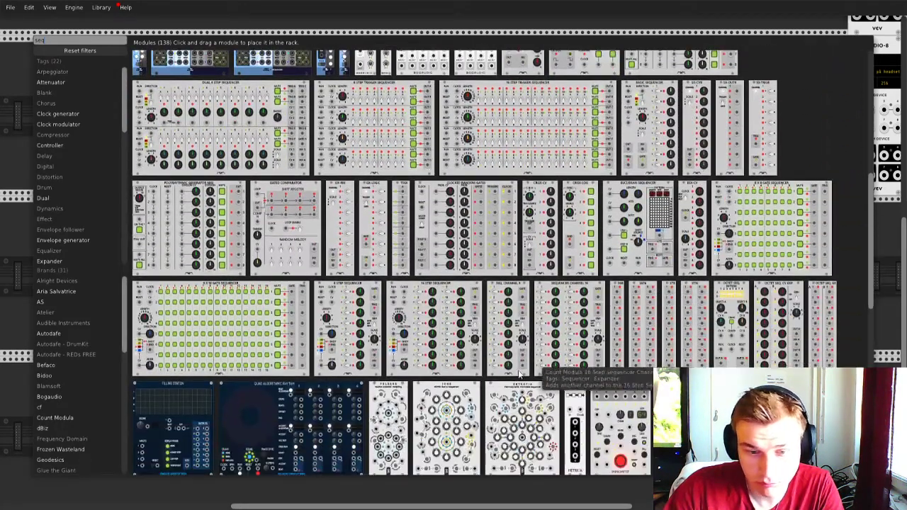
{"action": "scroll", "coordinate": [601, 437], "scroll_direction": "down", "scroll_amount": 2}
{"action": "scroll", "coordinate": [601, 438], "scroll_direction": "down", "scroll_amount": 6}
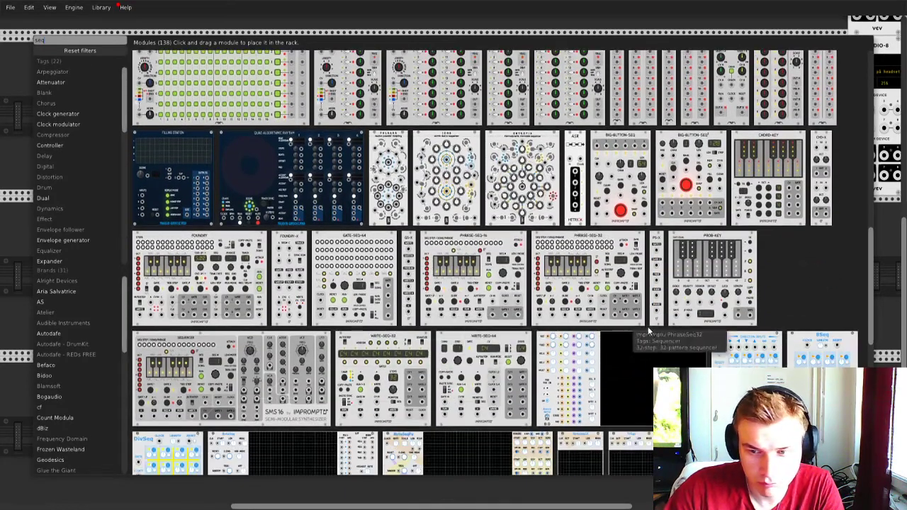
{"action": "scroll", "coordinate": [792, 287], "scroll_direction": "down", "scroll_amount": 5}
{"action": "scroll", "coordinate": [795, 287], "scroll_direction": "down", "scroll_amount": 3}
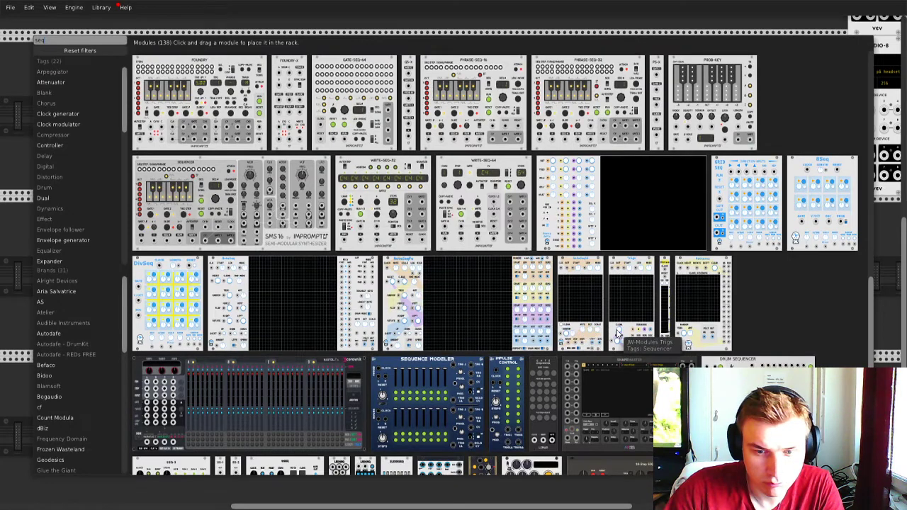
{"action": "scroll", "coordinate": [616, 329], "scroll_direction": "down", "scroll_amount": 5}
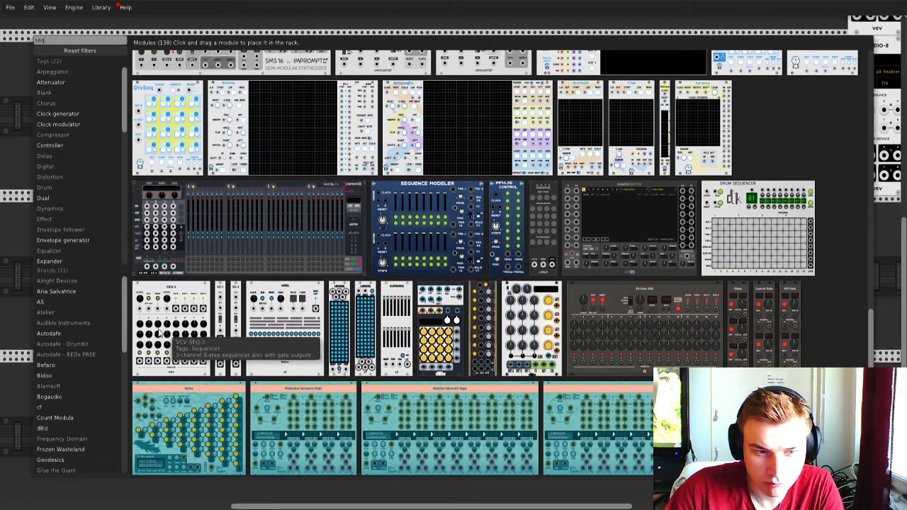
{"action": "left_click_drag", "start_coordinate": [165, 332], "coordinate": [230, 353]}
{"action": "scroll", "coordinate": [252, 395], "scroll_direction": "down", "scroll_amount": 1}
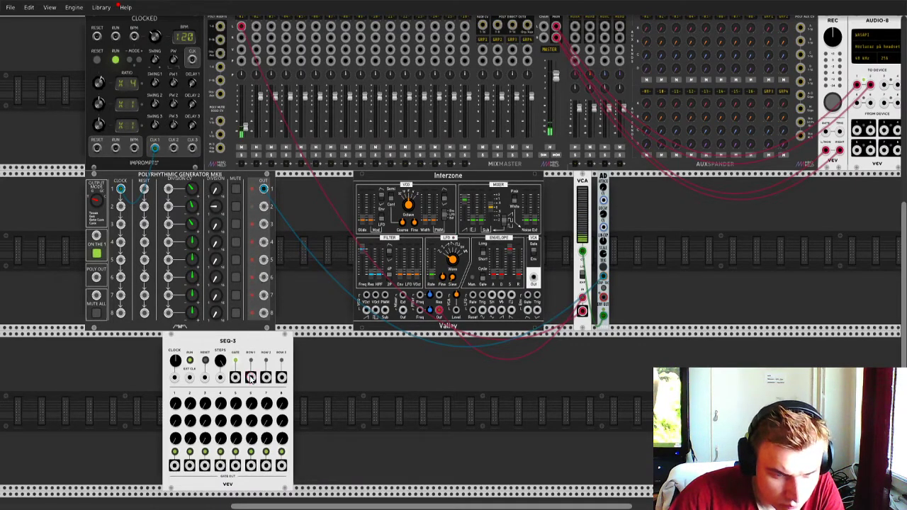
Step: Patch SEQ-3's Row 1 and Row 2 outputs to Interzone's two V/Oct inputs, and Clocked's master CLK output to SEQ-3's clock input
{"action": "mouse_move", "coordinate": [250, 379]}
{"action": "left_mouse_down"}
{"action": "mouse_move", "coordinate": [403, 317]}
{"action": "mouse_move", "coordinate": [365, 295]}
{"action": "mouse_move", "coordinate": [303, 330]}
{"action": "mouse_move", "coordinate": [273, 381]}
{"action": "mouse_move", "coordinate": [266, 378]}
{"action": "left_mouse_up"}
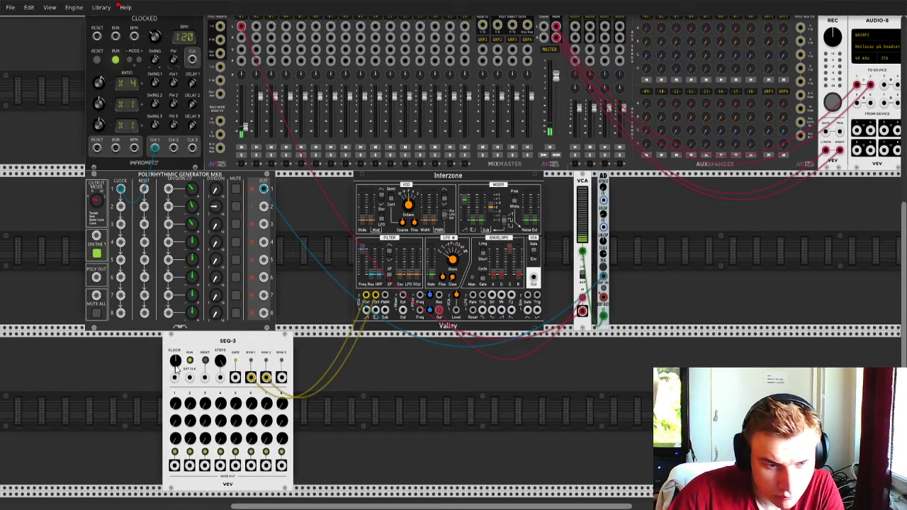
{"action": "left_click_drag", "start_coordinate": [174, 378], "coordinate": [192, 165]}
{"action": "scroll", "coordinate": [154, 113], "scroll_direction": "up", "scroll_amount": 3}
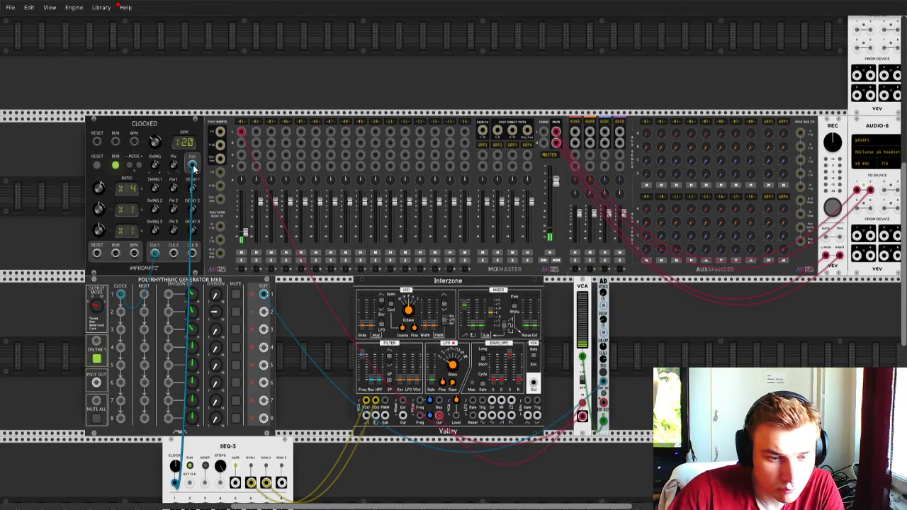
{"action": "scroll", "coordinate": [194, 213], "scroll_direction": "down", "scroll_amount": 2}
{"action": "scroll", "coordinate": [194, 228], "scroll_direction": "down", "scroll_amount": 1}
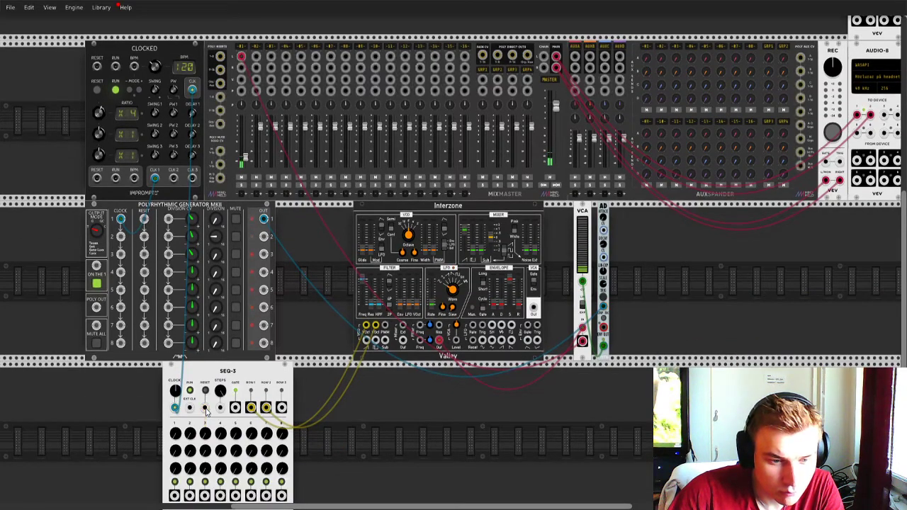
{"action": "left_click_drag", "start_coordinate": [206, 409], "coordinate": [97, 177]}
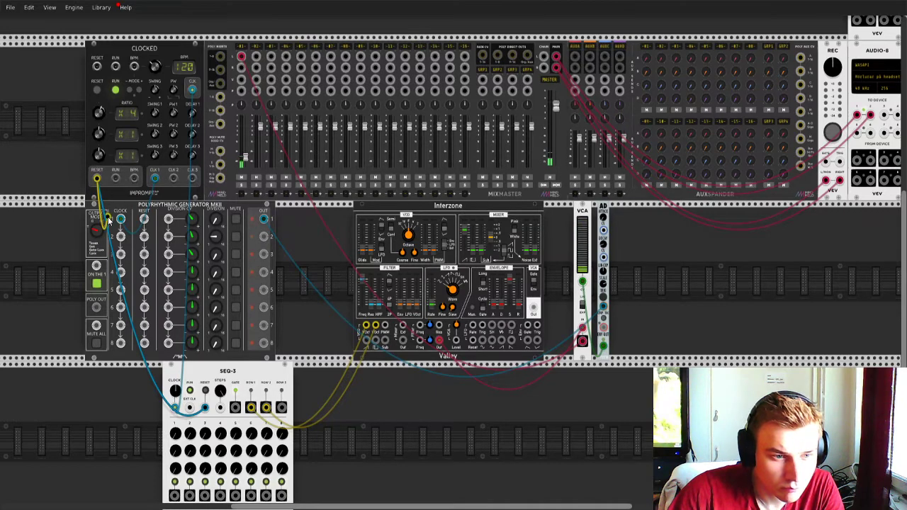
{"action": "left_click_drag", "start_coordinate": [97, 178], "coordinate": [145, 223]}
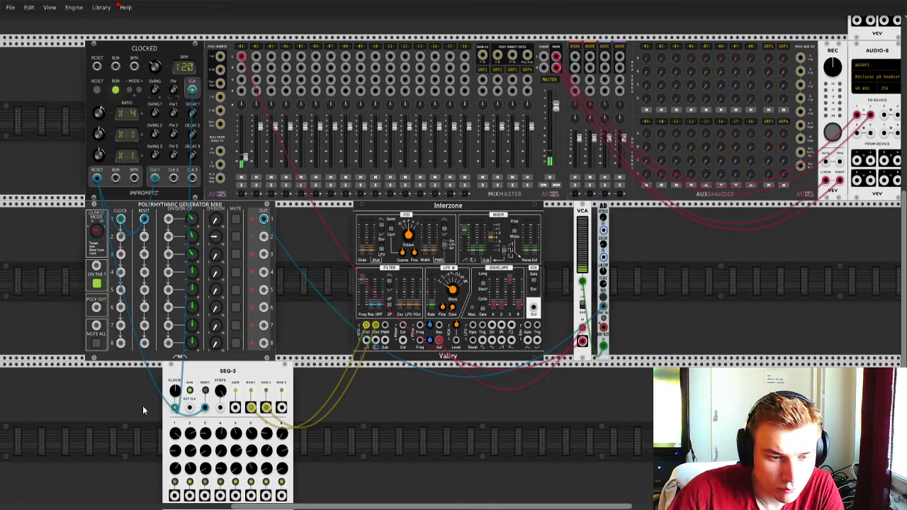
Step: Shift SEQ-3 slightly left and add a Quantizer module on its right side
{"action": "scroll", "coordinate": [142, 405], "scroll_direction": "down", "scroll_amount": 1}
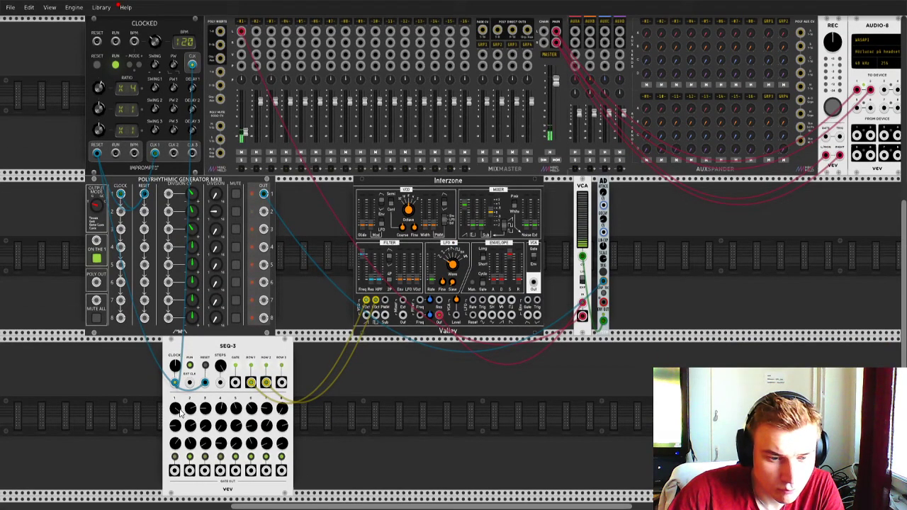
{"action": "scroll", "coordinate": [179, 408], "scroll_direction": "left", "scroll_amount": 1}
{"action": "scroll", "coordinate": [179, 408], "scroll_direction": "down", "scroll_amount": 2}
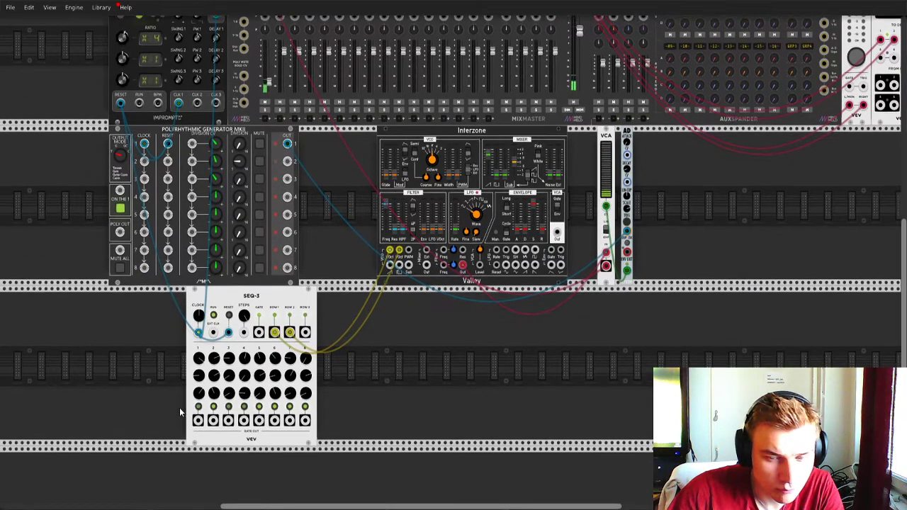
{"action": "left_click_drag", "start_coordinate": [287, 345], "coordinate": [251, 345]}
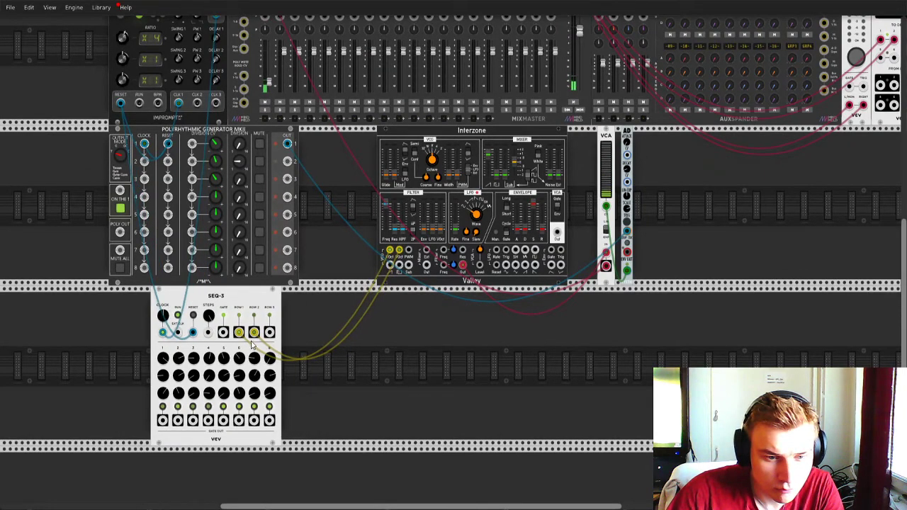
{"action": "right_click", "coordinate": [317, 352]}
{"action": "type", "text": "qua"}
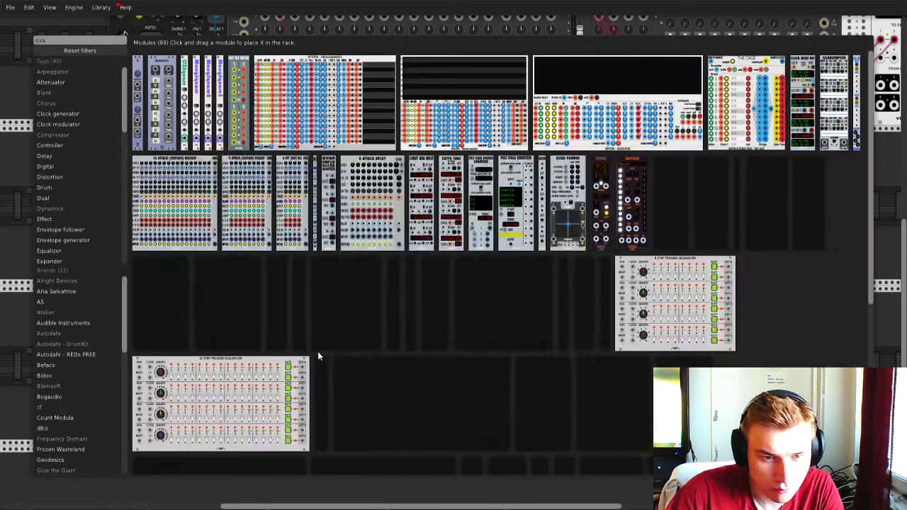
{"action": "type", "text": "n"}
{"action": "left_click_drag", "start_coordinate": [136, 283], "coordinate": [317, 343]}
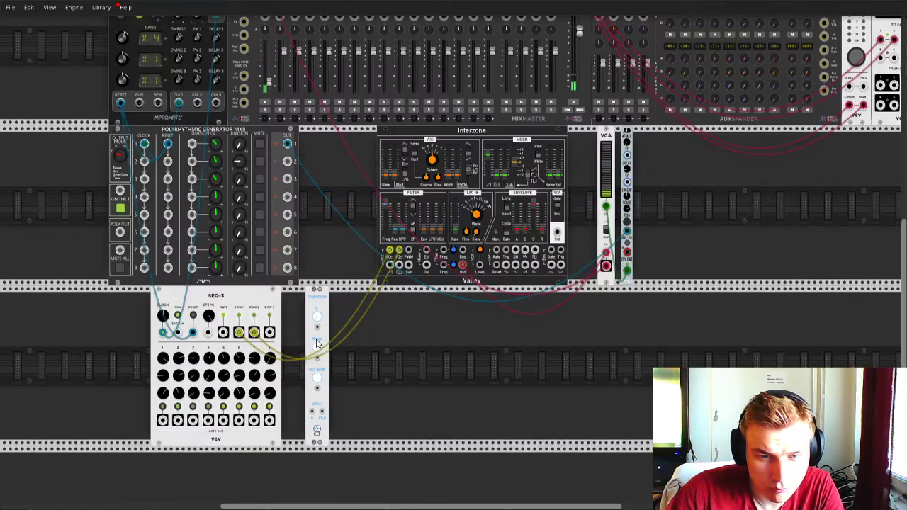
Step: Duplicate the Quantizer and route SEQ-3's Row 1 and Row 2 outputs through separate Quantizers into Interzone's two V/Oct inputs
{"action": "left_click_drag", "start_coordinate": [389, 253], "coordinate": [393, 289]}
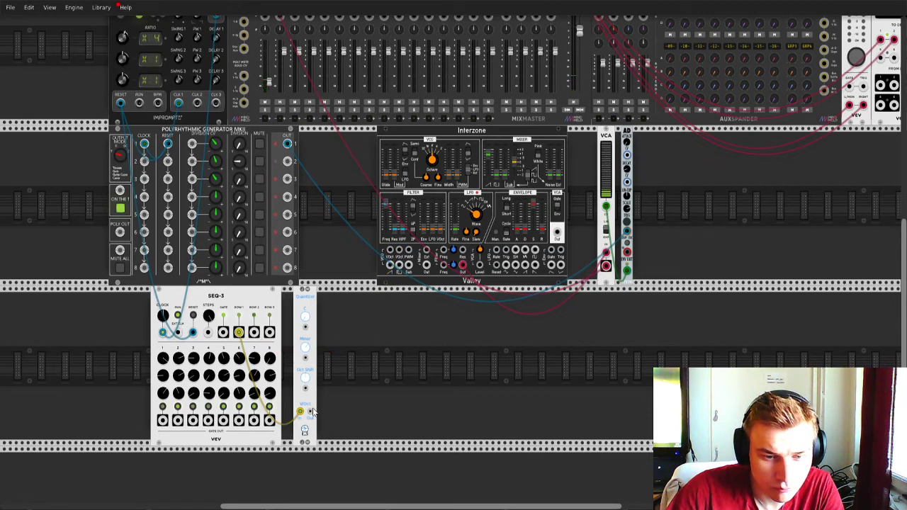
{"action": "left_click_drag", "start_coordinate": [310, 411], "coordinate": [389, 250]}
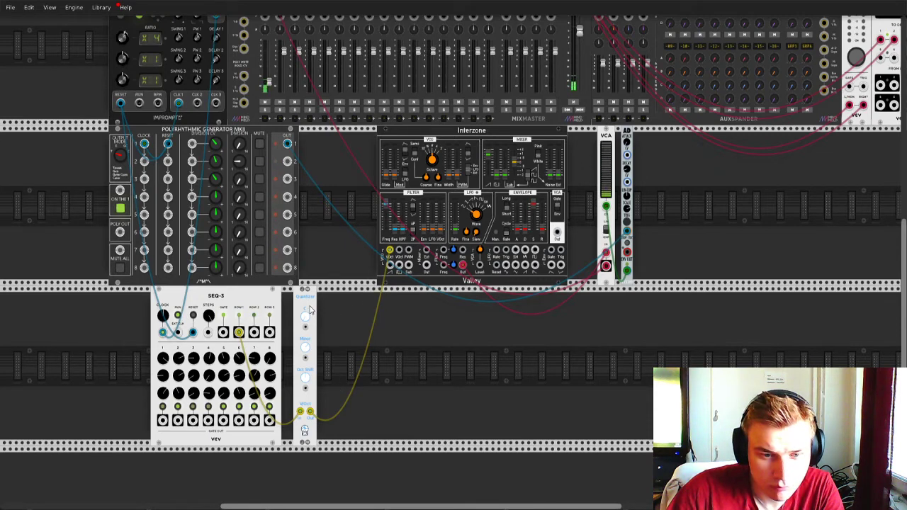
{"action": "key", "text": "ctrl+d"}
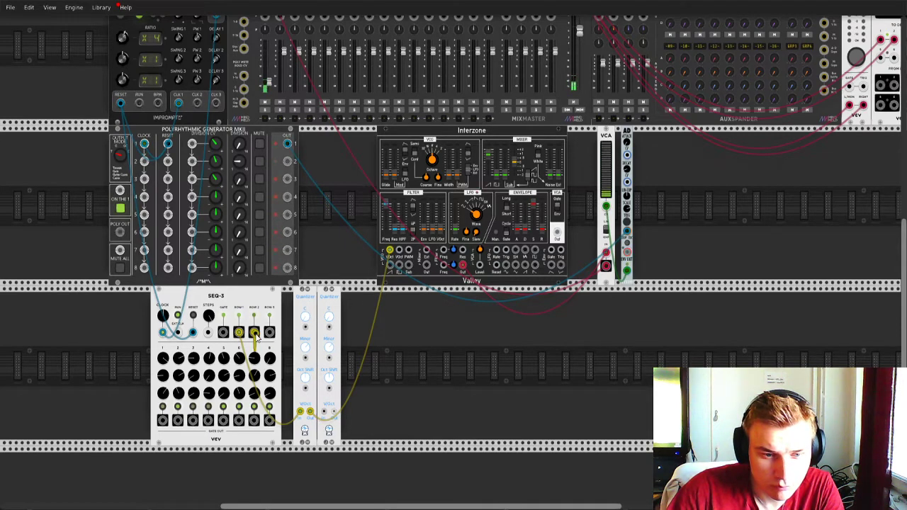
{"action": "left_click_drag", "start_coordinate": [255, 339], "coordinate": [399, 251]}
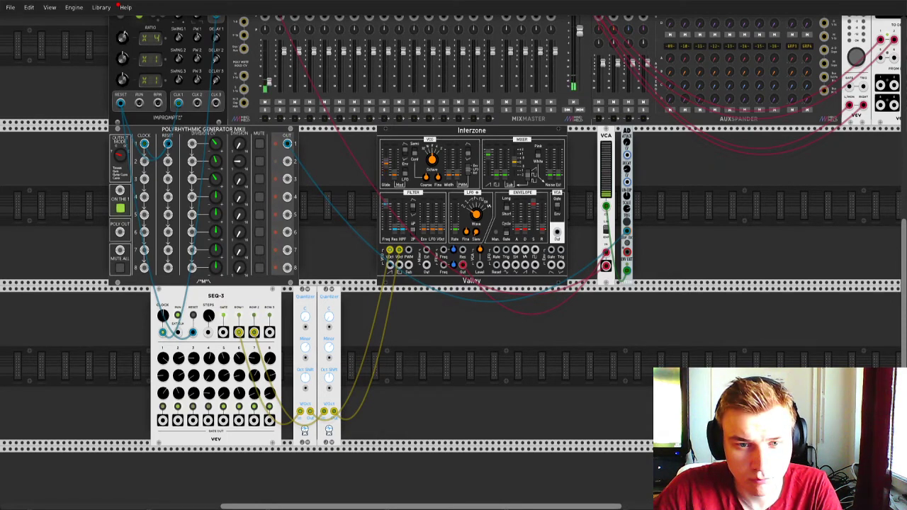
Step: Adjust Interzone's VCO and envelope sliders while trying its mixer output as the VCA source, and return the cable to the filter output
{"action": "left_click_drag", "start_coordinate": [394, 180], "coordinate": [394, 183]}
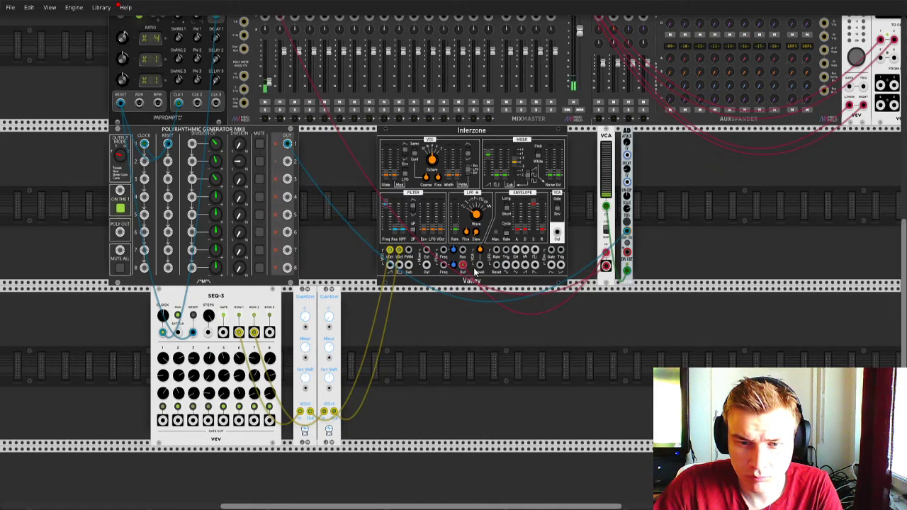
{"action": "left_click_drag", "start_coordinate": [468, 270], "coordinate": [427, 266]}
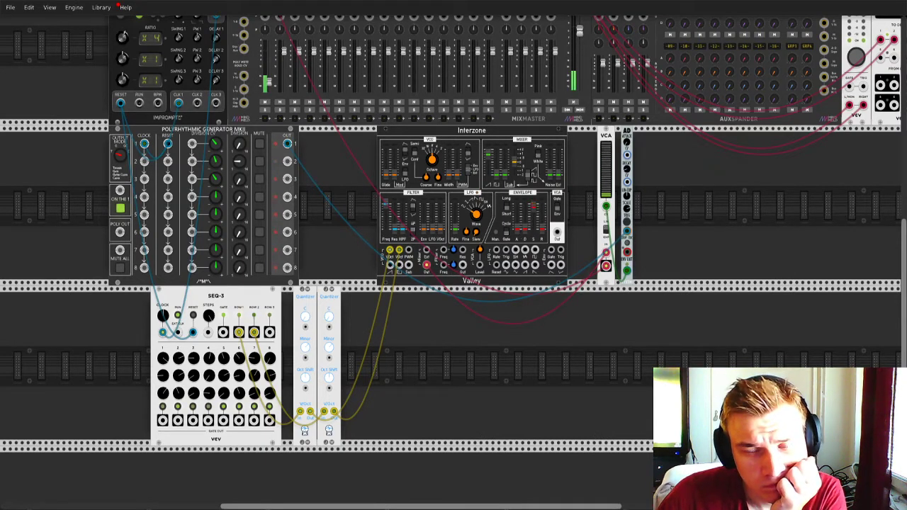
{"action": "mouse_move", "coordinate": [516, 228]}
{"action": "left_mouse_down"}
{"action": "mouse_move", "coordinate": [516, 210]}
{"action": "mouse_move", "coordinate": [517, 220]}
{"action": "left_mouse_up"}
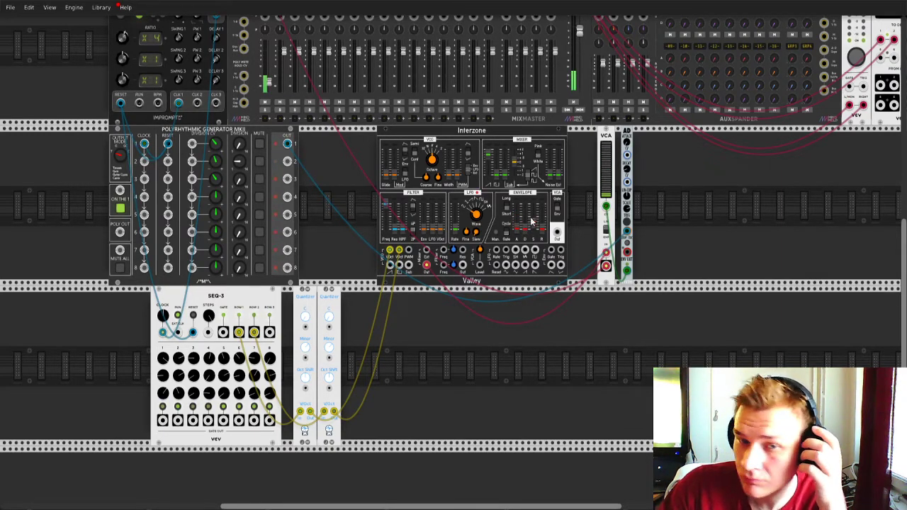
{"action": "left_click_drag", "start_coordinate": [426, 263], "coordinate": [464, 266]}
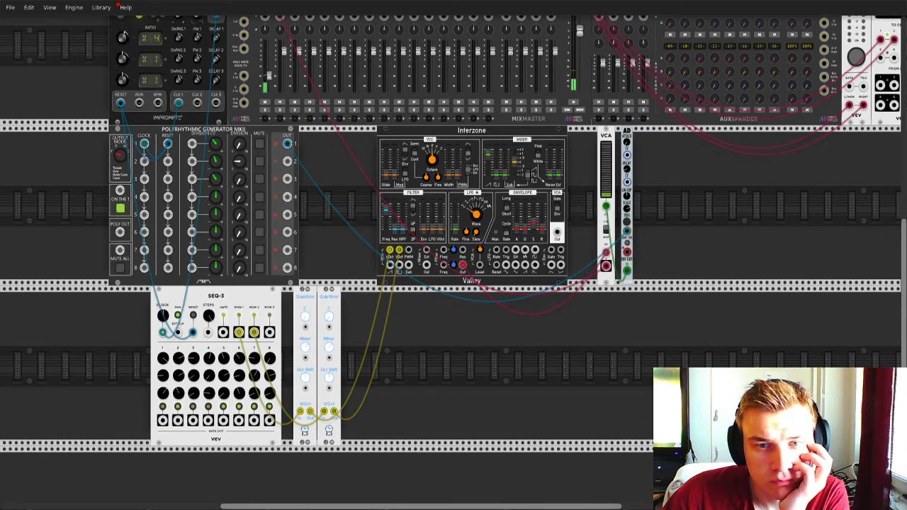
Step: Find the Aria Salvatrice Darius sequencer in the module library and add it directly to the left of SEQ-3
{"action": "scroll", "coordinate": [280, 110], "scroll_direction": "up", "scroll_amount": 1}
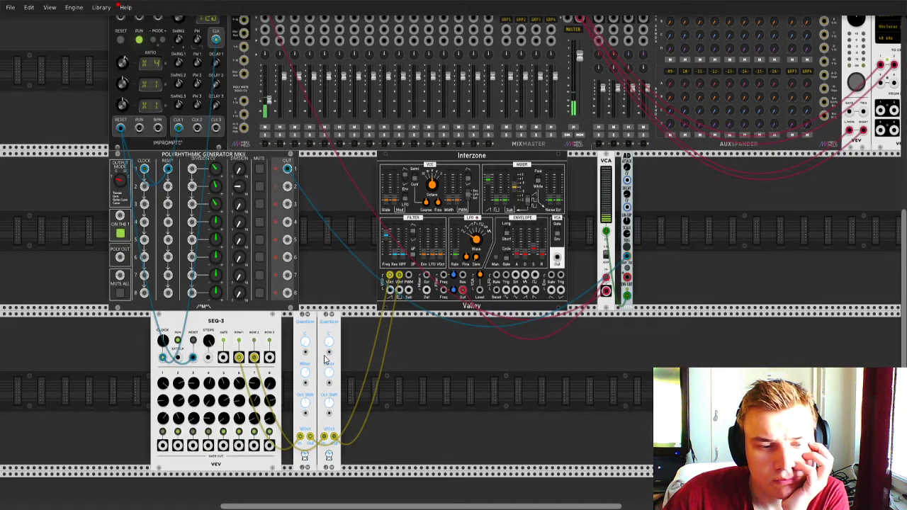
{"action": "scroll", "coordinate": [155, 323], "scroll_direction": "left", "scroll_amount": 2}
{"action": "scroll", "coordinate": [154, 324], "scroll_direction": "down", "scroll_amount": 1}
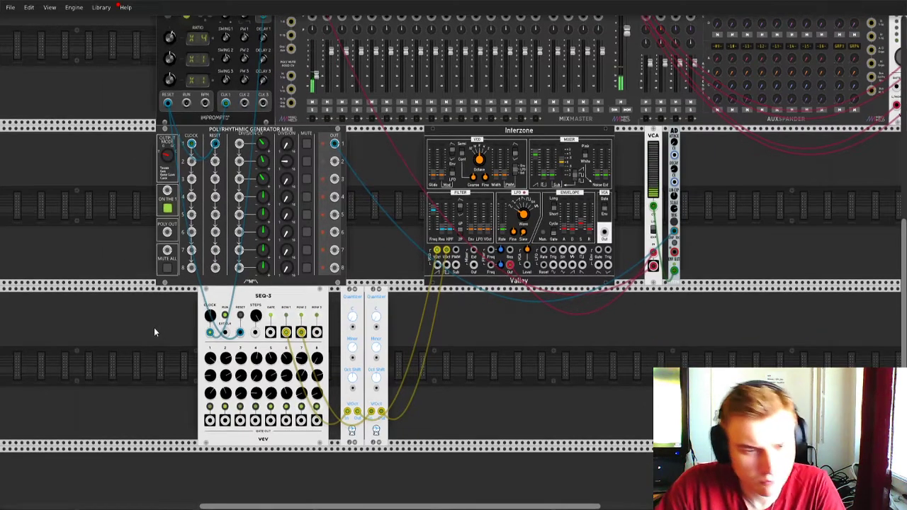
{"action": "right_click", "coordinate": [154, 327]}
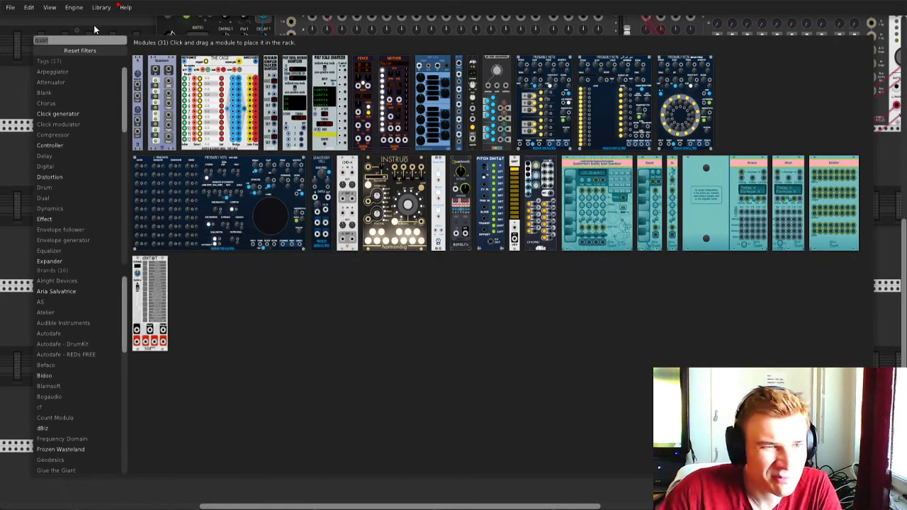
{"action": "type", "text": "seq"}
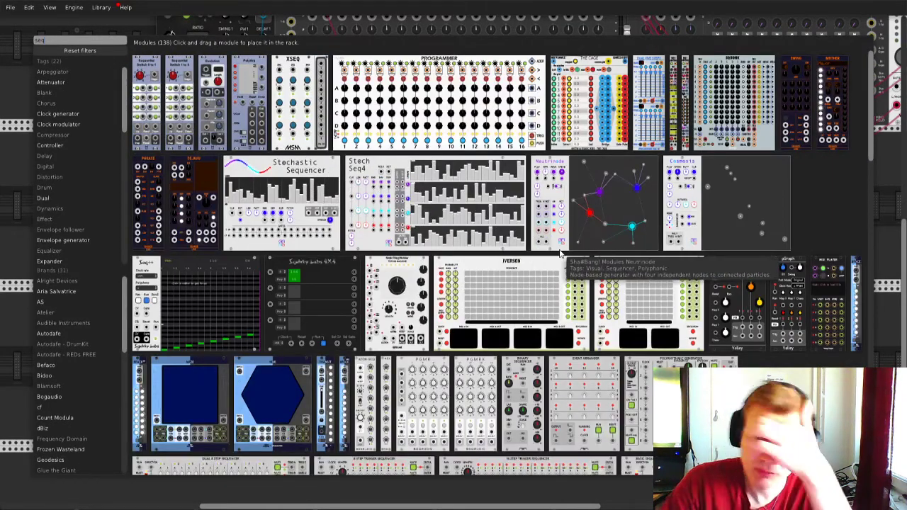
{"action": "scroll", "coordinate": [464, 315], "scroll_direction": "down", "scroll_amount": 1}
{"action": "scroll", "coordinate": [464, 315], "scroll_direction": "down", "scroll_amount": 3}
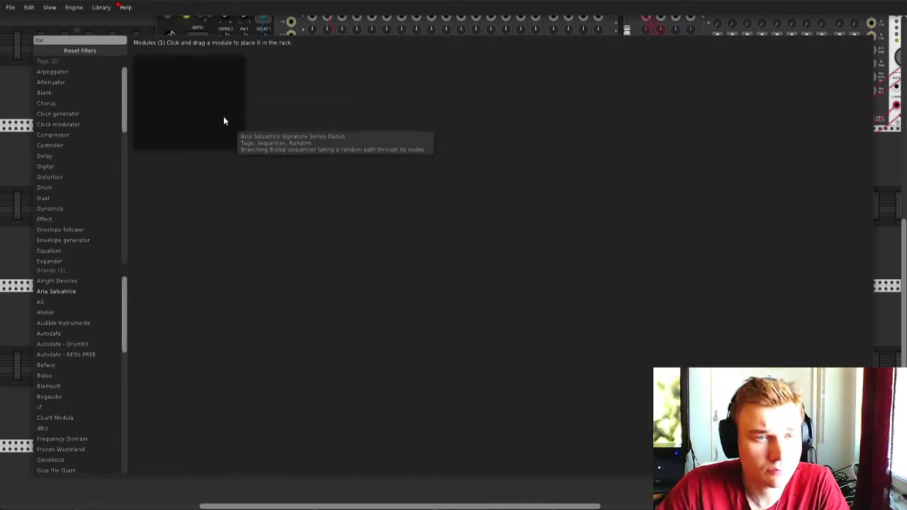
{"action": "left_click", "coordinate": [223, 116]}
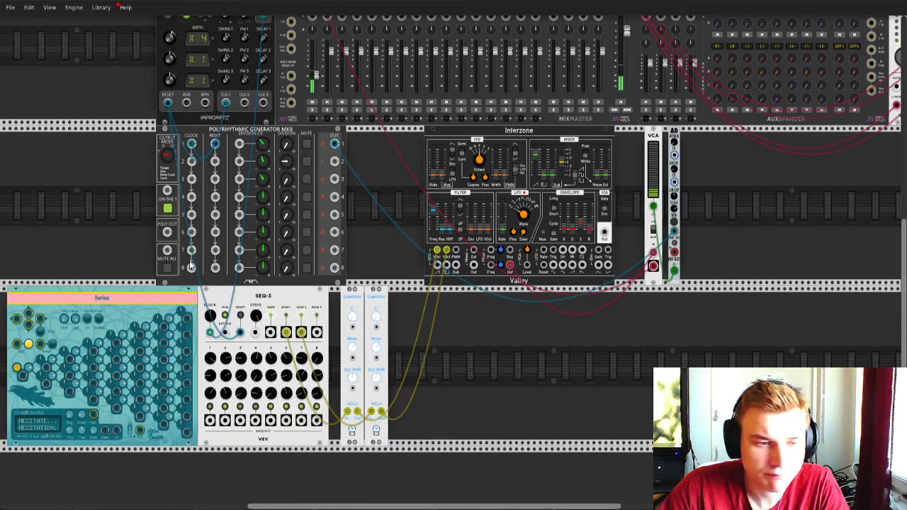
{"action": "scroll", "coordinate": [190, 266], "scroll_direction": "left", "scroll_amount": 3}
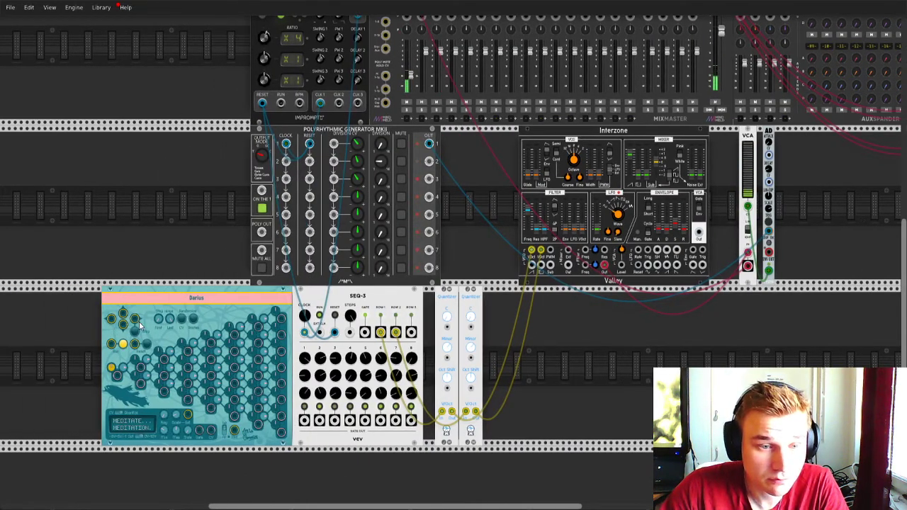
Step: Trigger Darius's step inputs from Polyrhythmic Generator outputs 1 and 2, and patch its CV output into both Interzone V/Oct inputs in place of the SEQ-3 quantizer cables
{"action": "left_click_drag", "start_coordinate": [135, 323], "coordinate": [426, 144]}
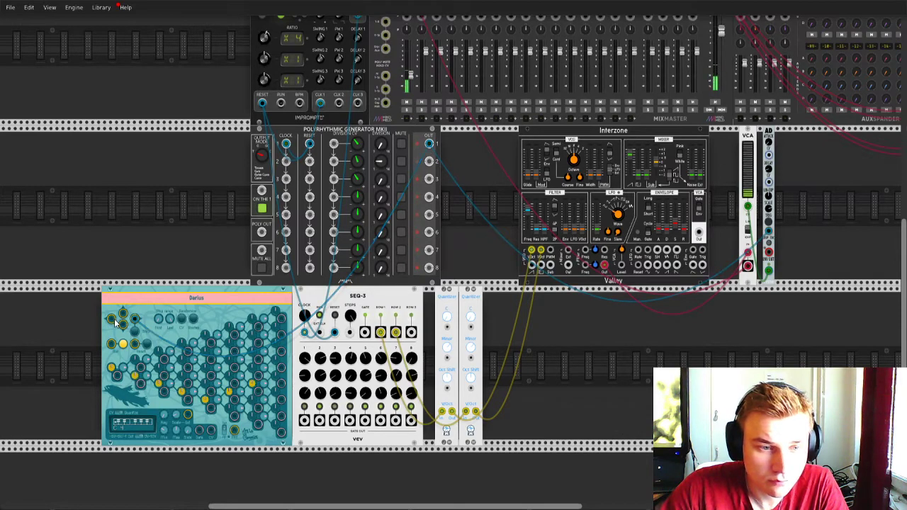
{"action": "left_click_drag", "start_coordinate": [115, 321], "coordinate": [430, 162]}
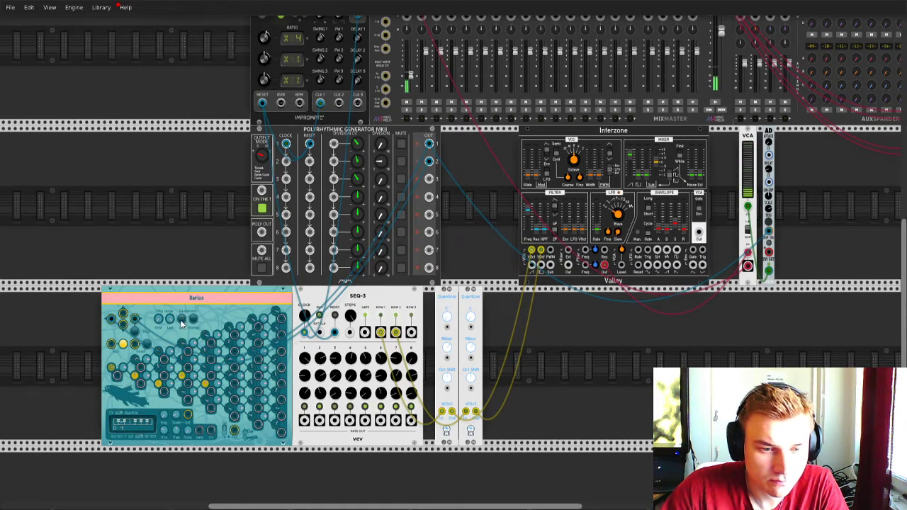
{"action": "left_click_drag", "start_coordinate": [383, 335], "coordinate": [439, 404]}
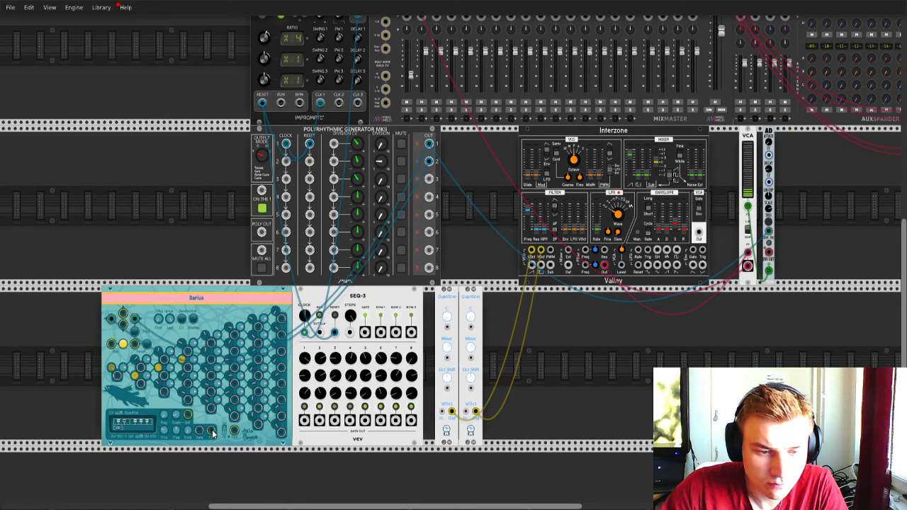
{"action": "mouse_move", "coordinate": [212, 434]}
{"action": "left_mouse_down"}
{"action": "mouse_move", "coordinate": [536, 253]}
{"action": "mouse_move", "coordinate": [210, 429]}
{"action": "left_mouse_up"}
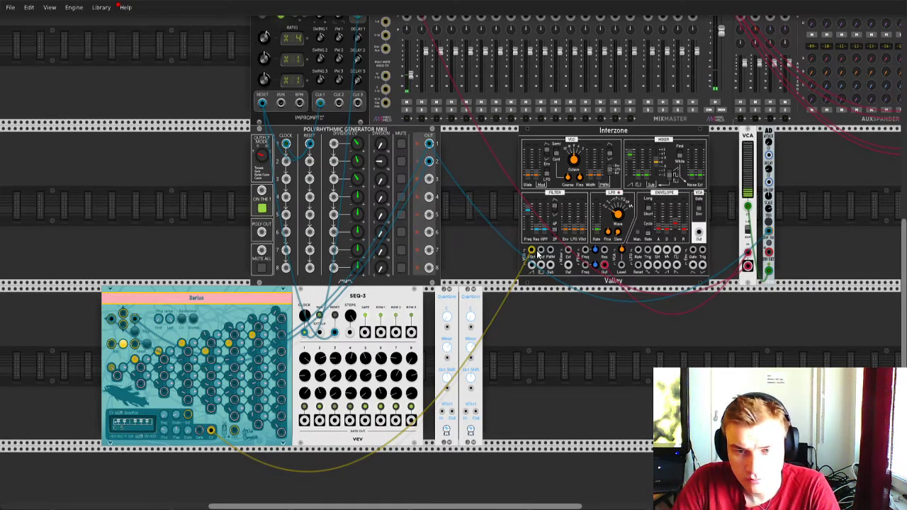
{"action": "left_click_drag", "start_coordinate": [541, 251], "coordinate": [207, 434]}
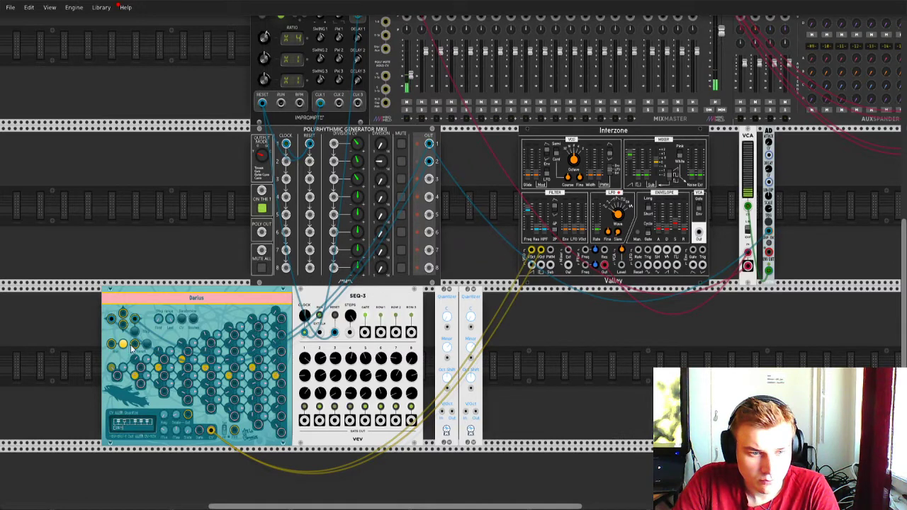
Step: Patch Darius's reset input to Clocked's reset output, reset the clock, and adjust Interzone's filter frequency and resonance
{"action": "left_click_drag", "start_coordinate": [131, 344], "coordinate": [275, 150]}
{"action": "scroll", "coordinate": [274, 149], "scroll_direction": "up", "scroll_amount": 2}
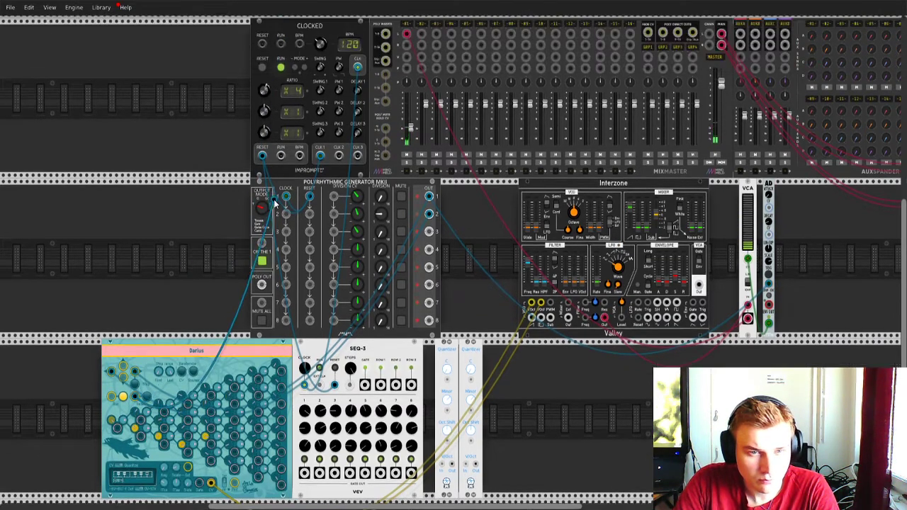
{"action": "left_click_drag", "start_coordinate": [275, 202], "coordinate": [263, 154]}
{"action": "left_click", "coordinate": [262, 68]}
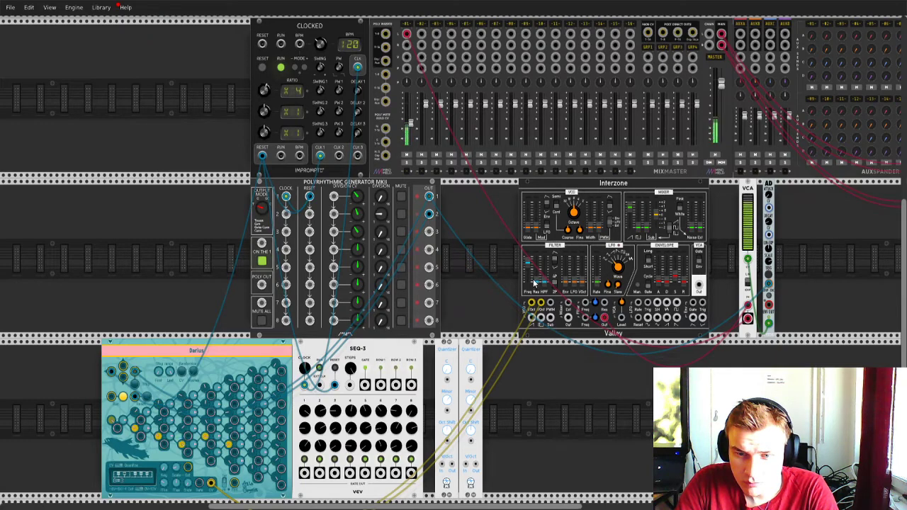
{"action": "left_click_drag", "start_coordinate": [534, 283], "coordinate": [527, 265]}
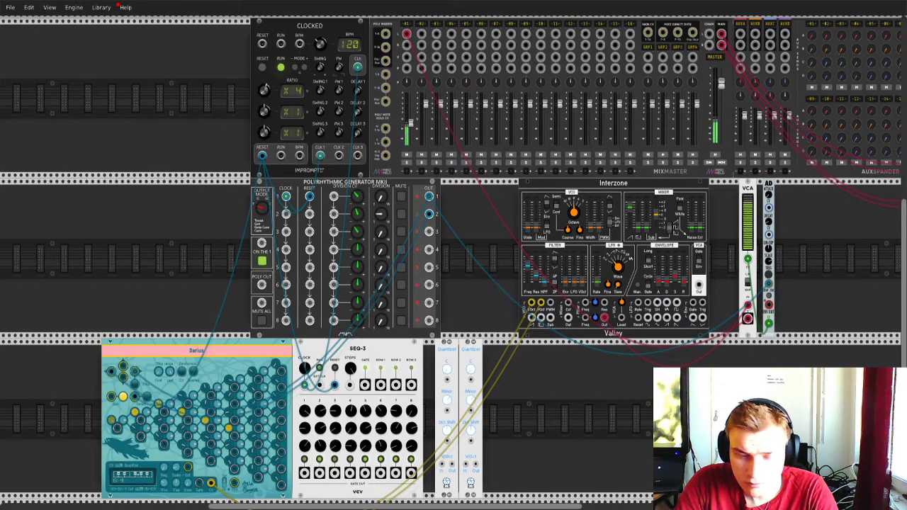
Step: Disconnect Interzone's second V/Oct input, try SEQ-3's Row 1, Row 2 and step 1 gate outputs on the first, and return it to Darius's CV output
{"action": "scroll", "coordinate": [130, 324], "scroll_direction": "down", "scroll_amount": 1}
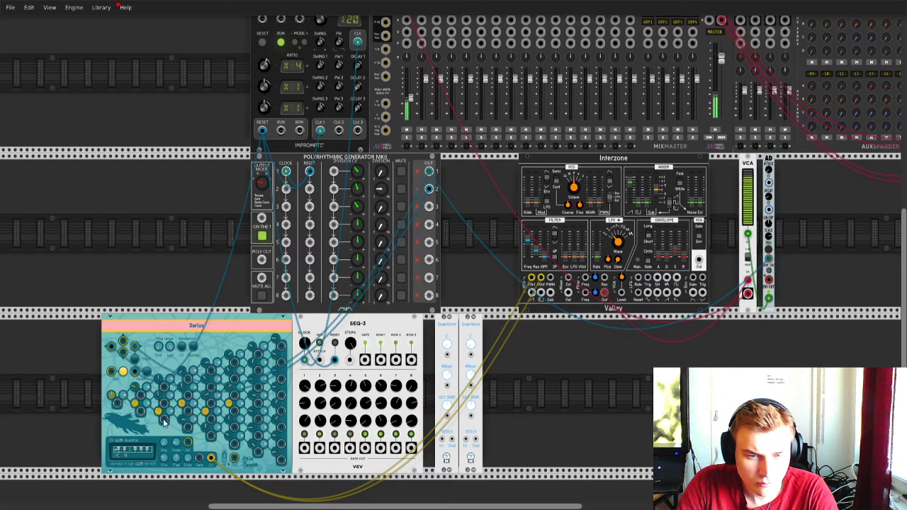
{"action": "left_click_drag", "start_coordinate": [532, 293], "coordinate": [540, 281]}
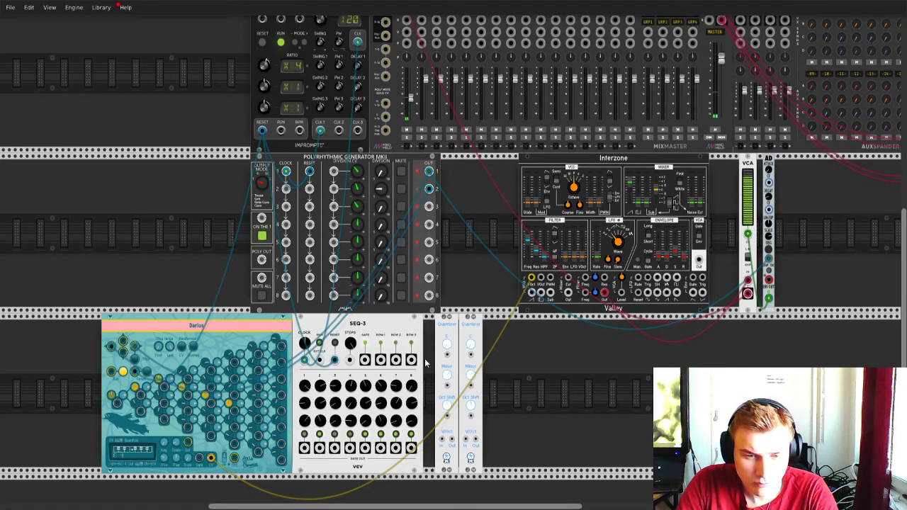
{"action": "left_click_drag", "start_coordinate": [210, 459], "coordinate": [380, 360]}
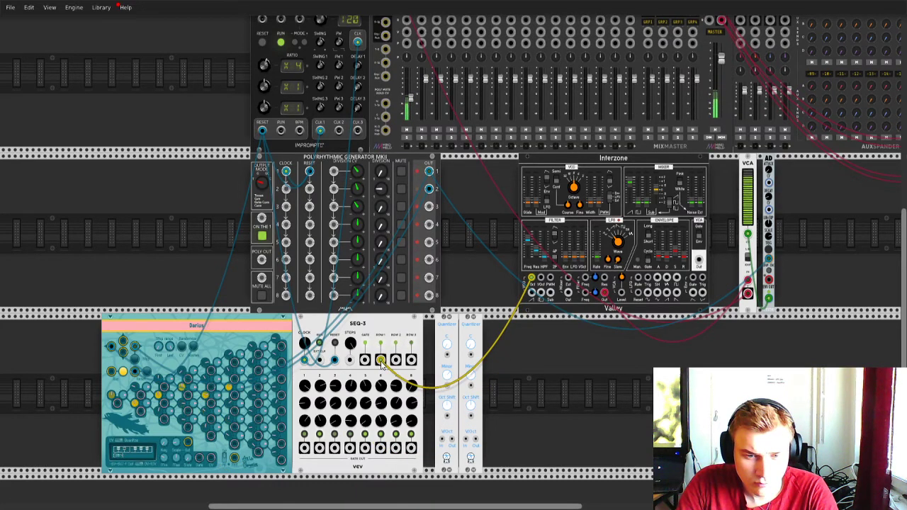
{"action": "left_click_drag", "start_coordinate": [380, 361], "coordinate": [396, 360]}
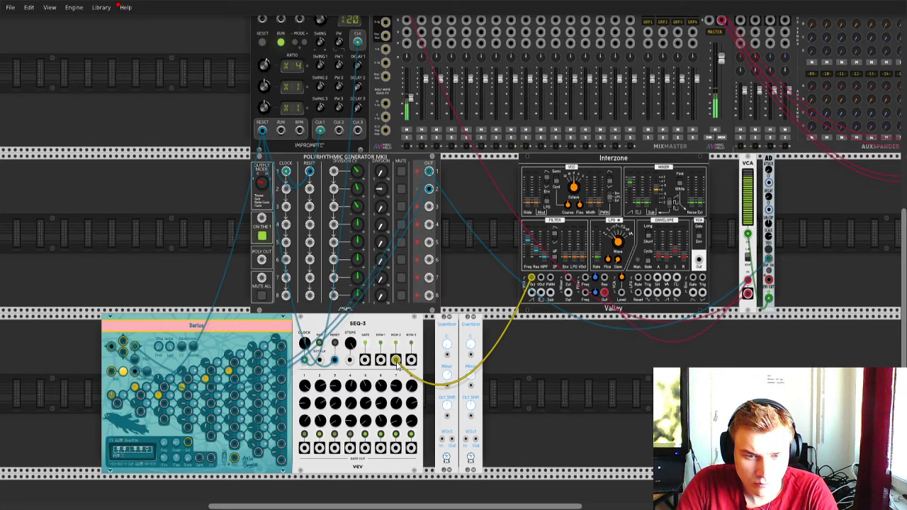
{"action": "left_click_drag", "start_coordinate": [395, 359], "coordinate": [303, 447]}
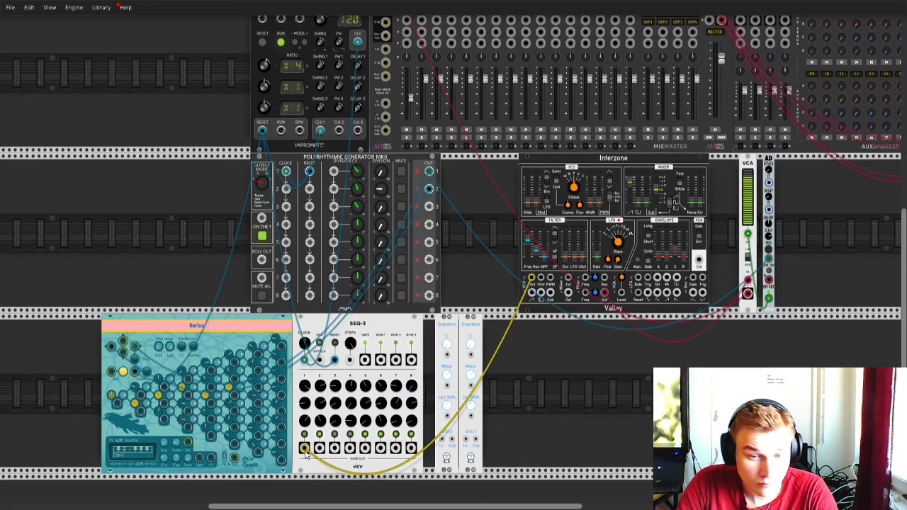
{"action": "left_click_drag", "start_coordinate": [305, 449], "coordinate": [211, 458]}
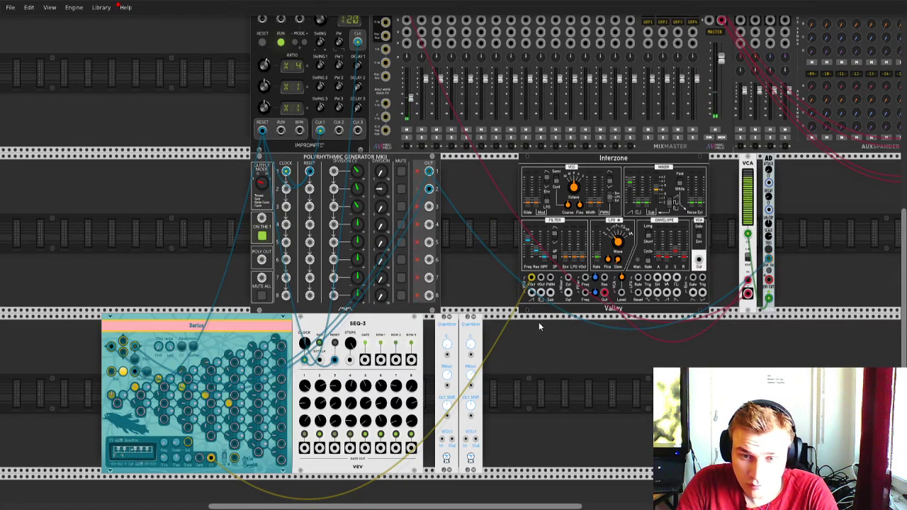
Step: Find the Bogaudio ADDR-SEQ sequencer in the module library and place it to the left of the Polyrhythmic Generator
{"action": "right_click", "coordinate": [189, 264]}
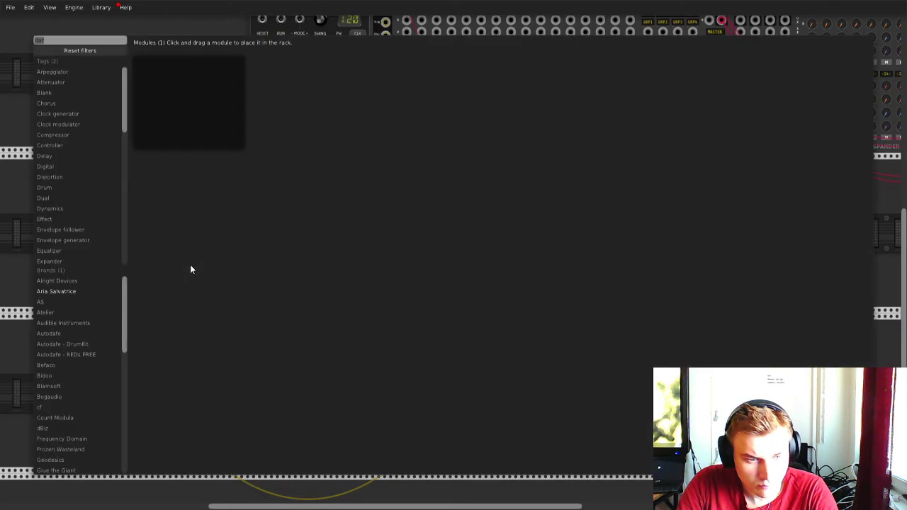
{"action": "type", "text": "add"}
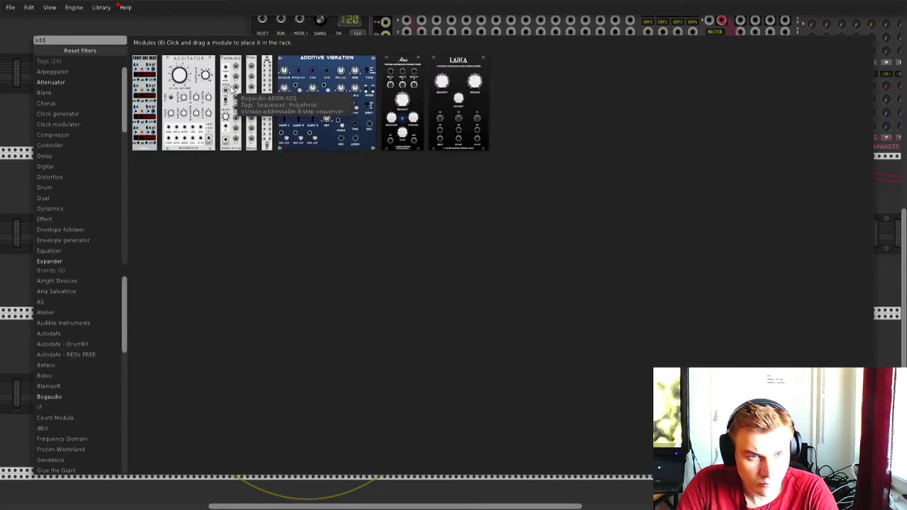
{"action": "left_click_drag", "start_coordinate": [232, 99], "coordinate": [186, 207]}
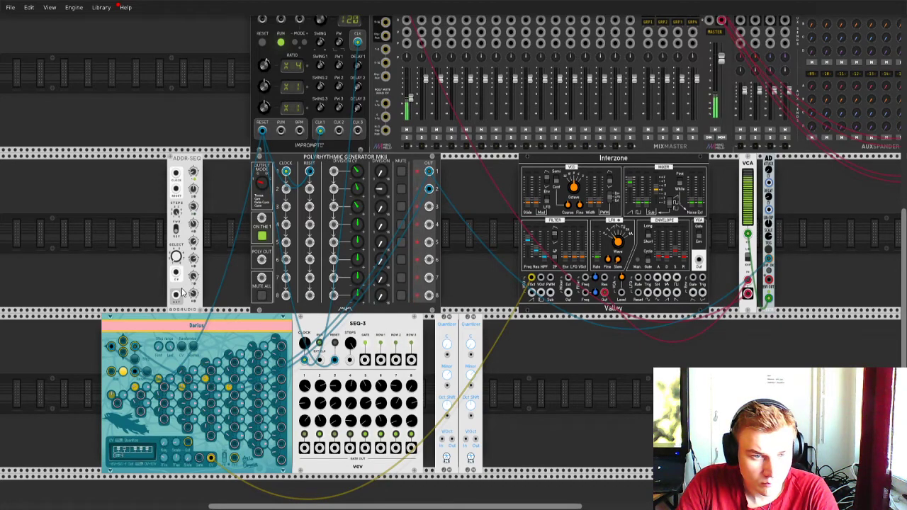
Step: Route ADDR-SEQ's output through the first Quantizer into Interzone's V/Oct inputs and clock ADDR-SEQ from Polyrhythmic Generator output 3
{"action": "left_click_drag", "start_coordinate": [176, 299], "coordinate": [451, 440]}
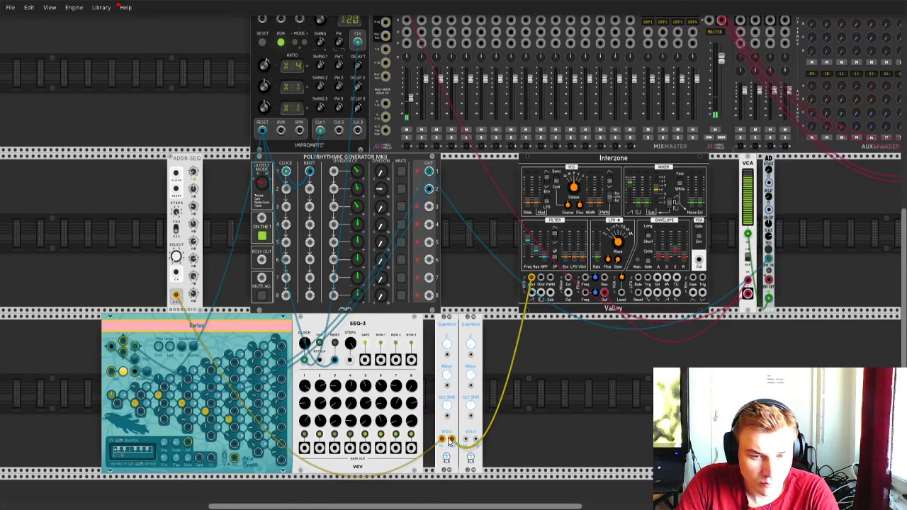
{"action": "left_click_drag", "start_coordinate": [176, 174], "coordinate": [430, 207]}
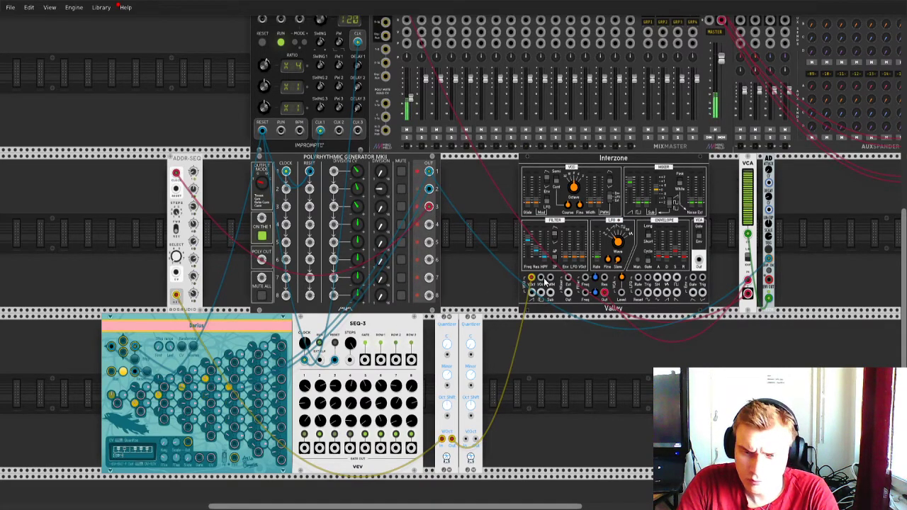
{"action": "left_click_drag", "start_coordinate": [540, 278], "coordinate": [451, 439]}
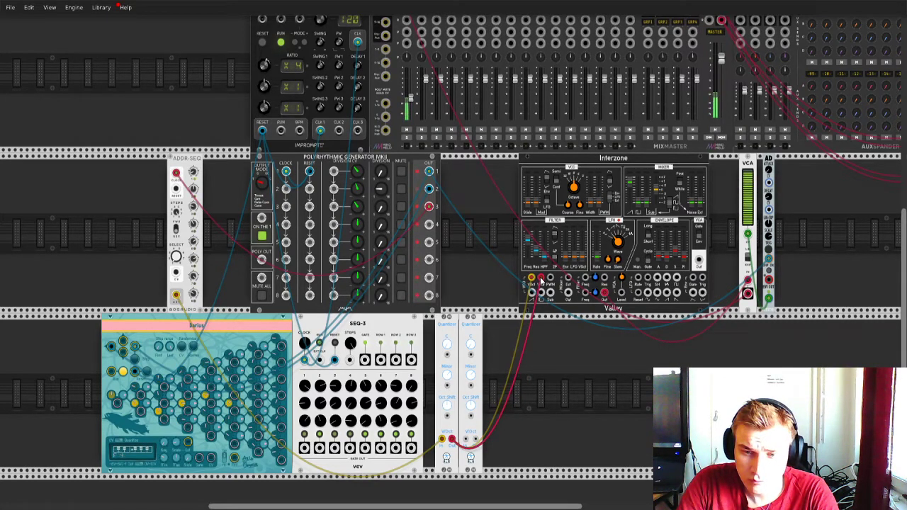
Step: Disconnect Interzone's second V/Oct input, try its mixer, VCA and filter outputs as the external VCA's source, and settle on the mixer output
{"action": "left_click_drag", "start_coordinate": [542, 281], "coordinate": [568, 291]}
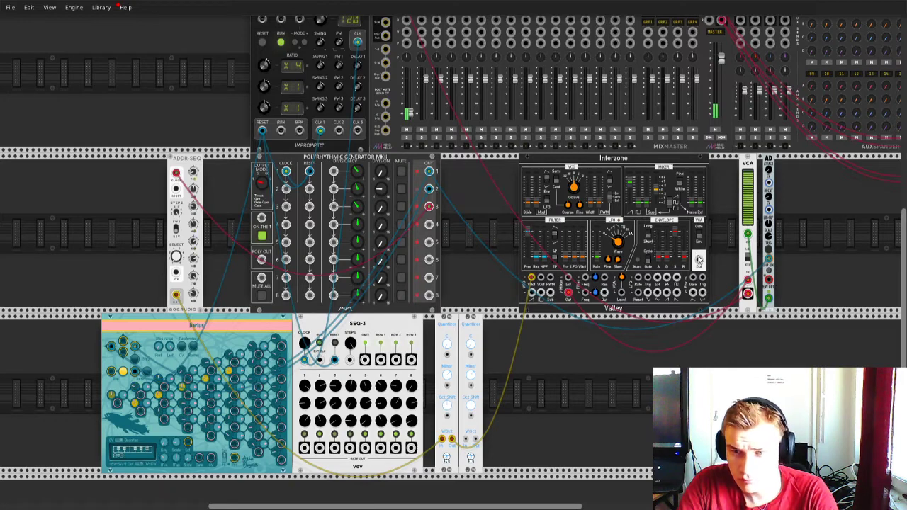
{"action": "mouse_move", "coordinate": [698, 261]}
{"action": "left_mouse_down"}
{"action": "mouse_move", "coordinate": [593, 294]}
{"action": "mouse_move", "coordinate": [700, 262]}
{"action": "left_mouse_up"}
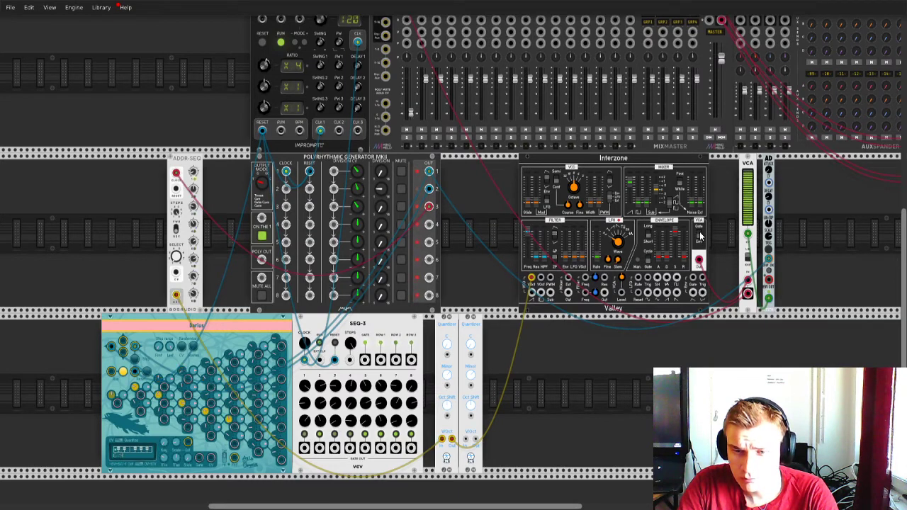
{"action": "left_click", "coordinate": [700, 261]}
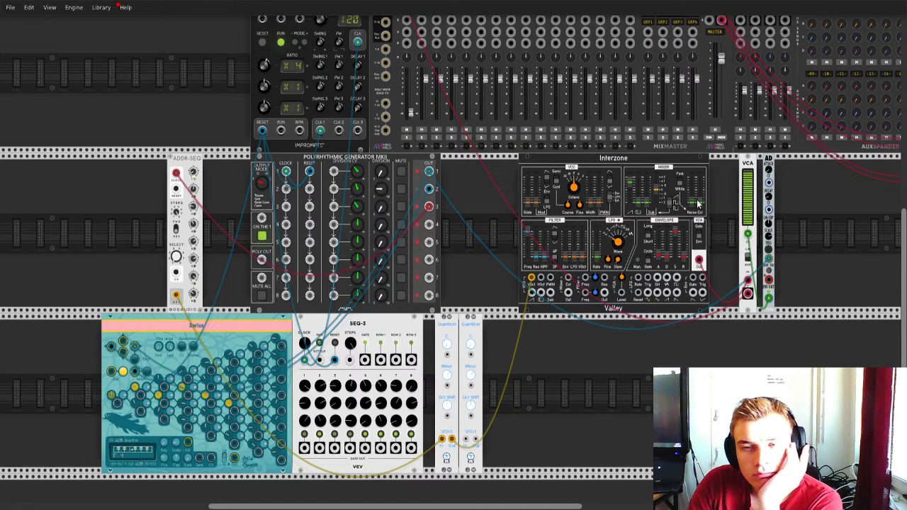
{"action": "left_click_drag", "start_coordinate": [699, 260], "coordinate": [602, 295]}
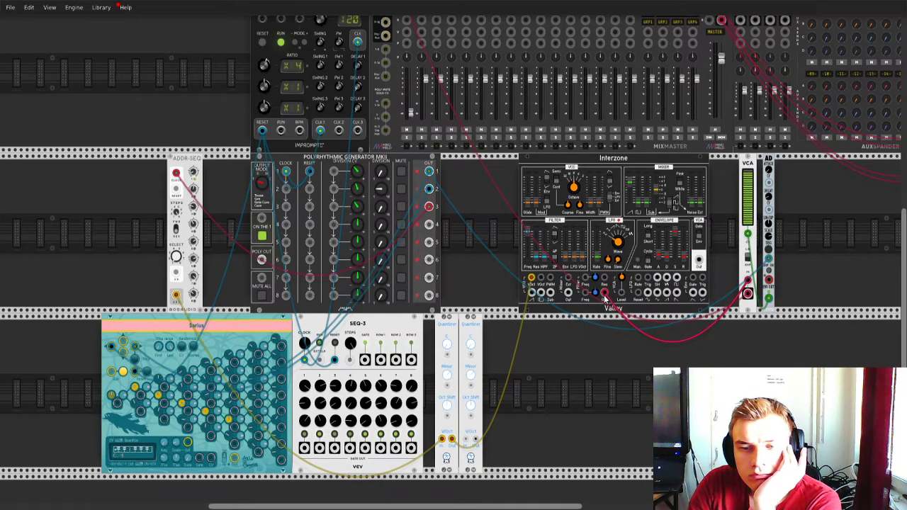
{"action": "left_click_drag", "start_coordinate": [604, 295], "coordinate": [569, 296]}
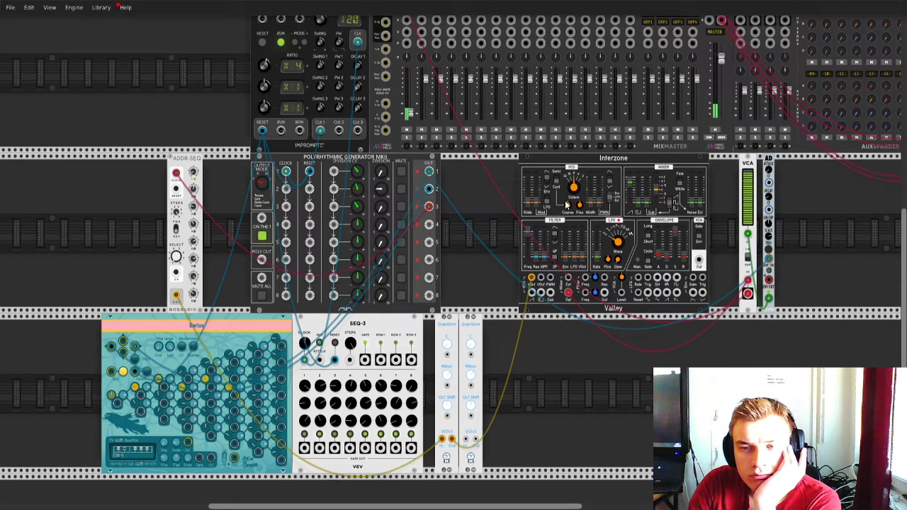
Step: Move the first Quantizer's input cable from ADDR-SEQ to Darius's CV output, and patch that CV output directly into Interzone's second V/Oct input
{"action": "scroll", "coordinate": [623, 209], "scroll_direction": "up", "scroll_amount": 3}
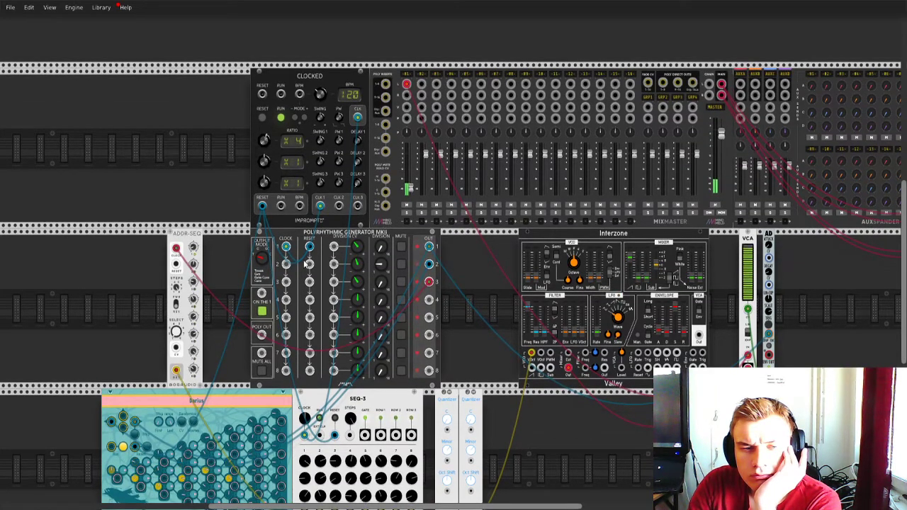
{"action": "scroll", "coordinate": [259, 283], "scroll_direction": "down", "scroll_amount": 4}
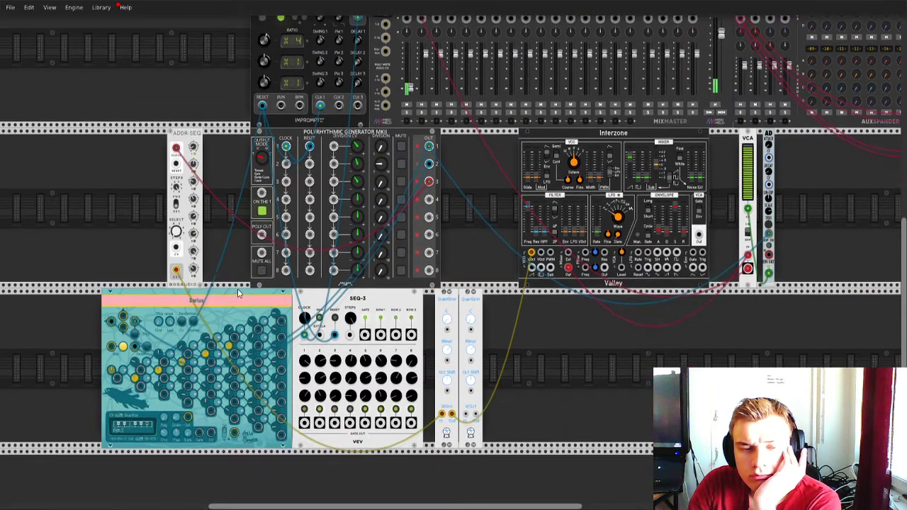
{"action": "left_click_drag", "start_coordinate": [190, 311], "coordinate": [210, 432]}
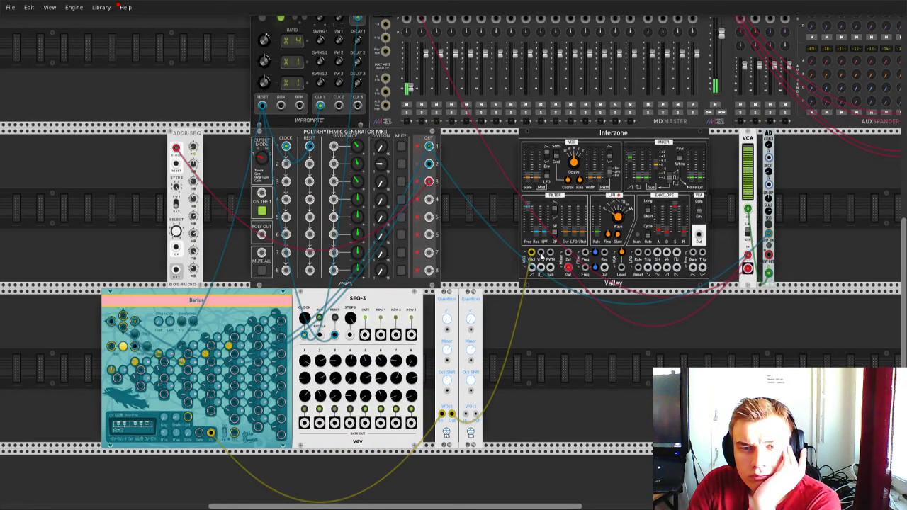
{"action": "left_click_drag", "start_coordinate": [540, 255], "coordinate": [540, 257]}
{"action": "left_click_drag", "start_coordinate": [540, 260], "coordinate": [212, 434]}
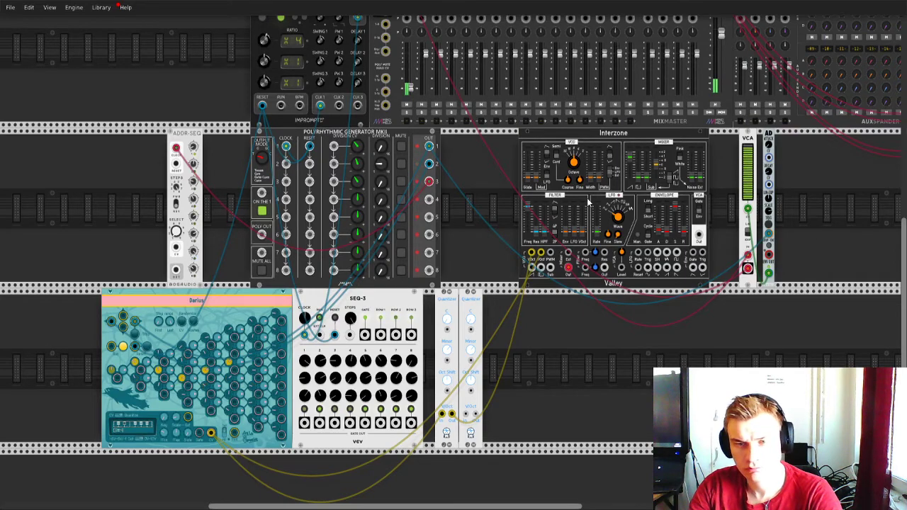
Step: Delete Interzone and put Blamsoft's XFX Wave in its place, picked from the unfiltered module library's Oscillator category
{"action": "key", "text": "Delete"}
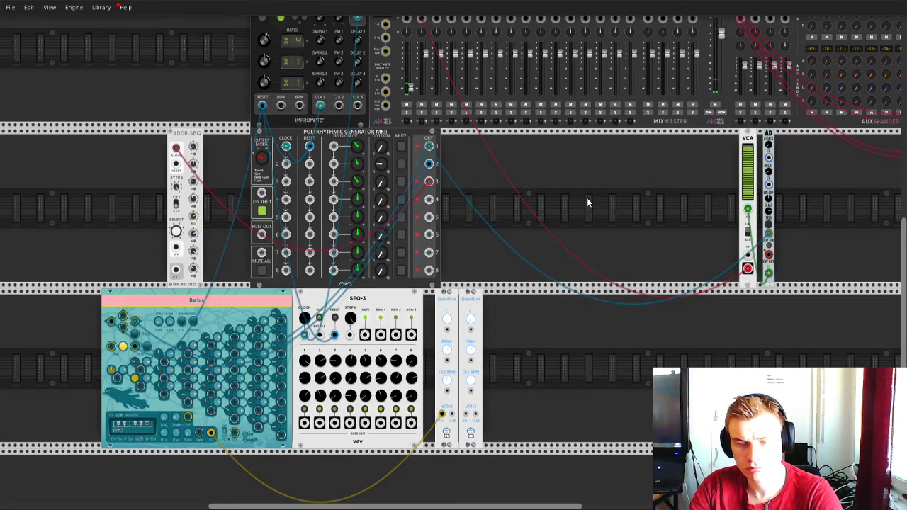
{"action": "right_click", "coordinate": [564, 248]}
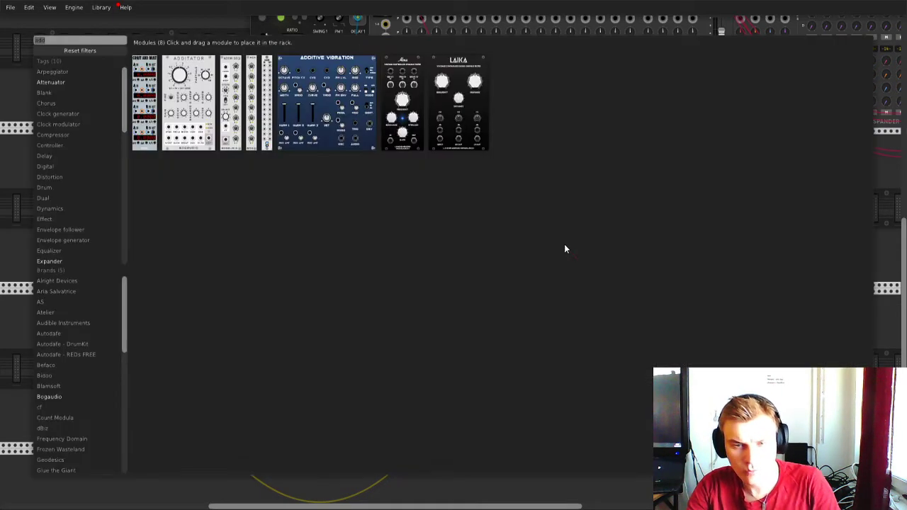
{"action": "left_click", "coordinate": [76, 52]}
{"action": "scroll", "coordinate": [84, 170], "scroll_direction": "down", "scroll_amount": 2}
{"action": "scroll", "coordinate": [81, 212], "scroll_direction": "down", "scroll_amount": 2}
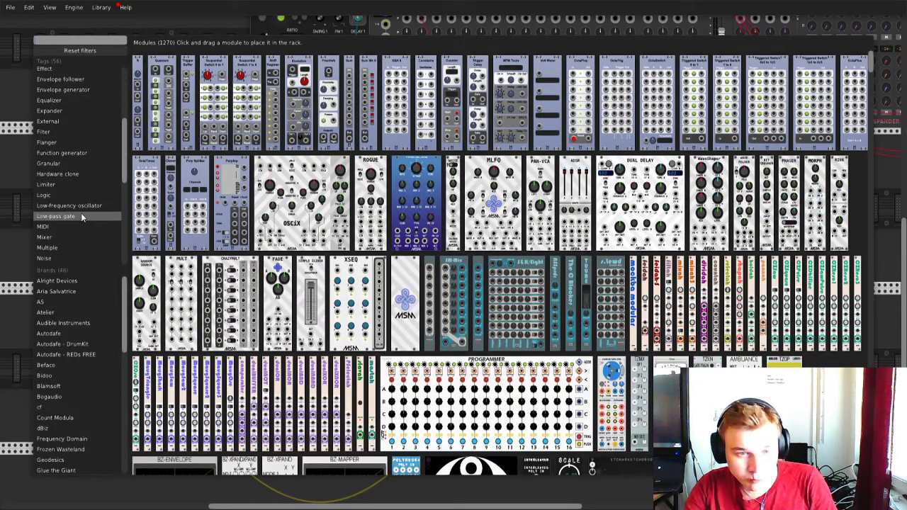
{"action": "scroll", "coordinate": [81, 213], "scroll_direction": "down", "scroll_amount": 2}
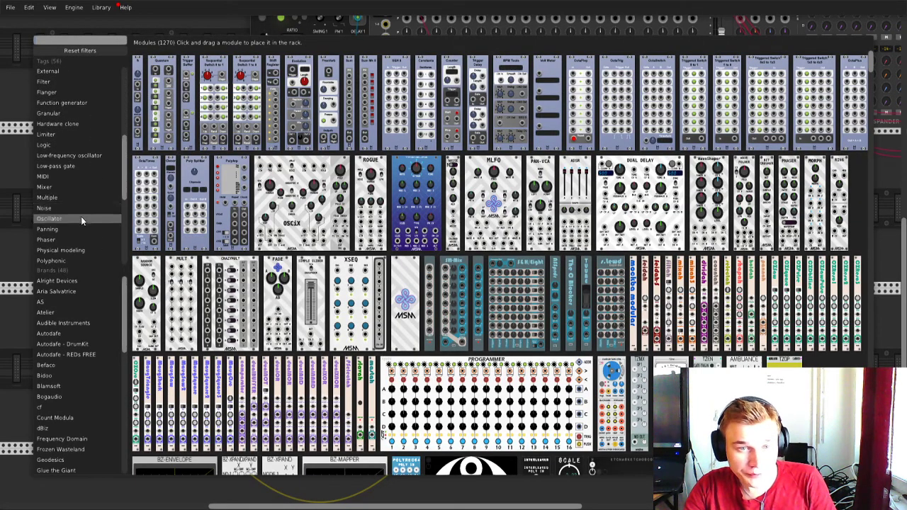
{"action": "left_click", "coordinate": [81, 216]}
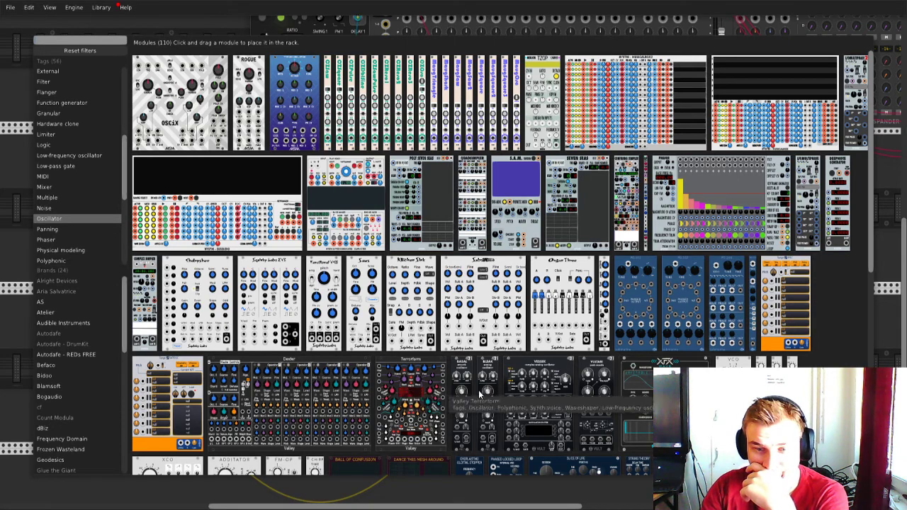
{"action": "left_click_drag", "start_coordinate": [638, 397], "coordinate": [600, 290]}
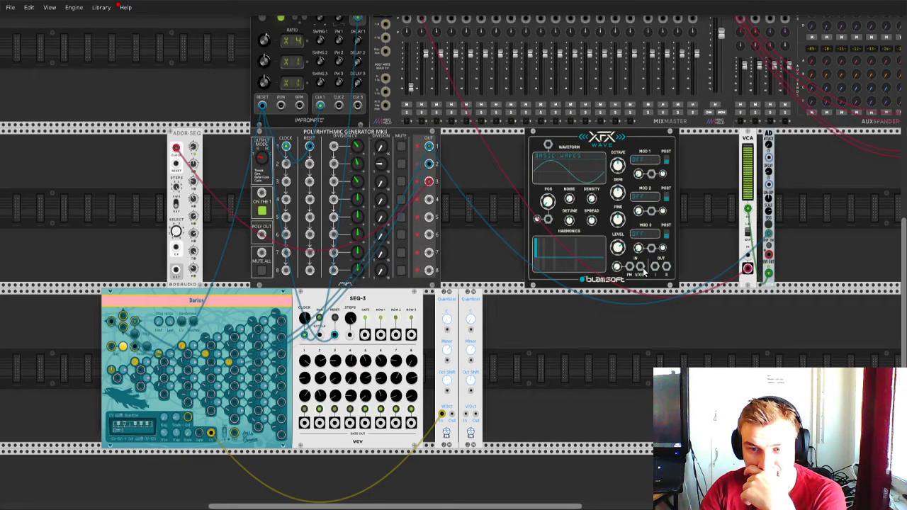
Step: Patch Darius's CV output directly into XFX Wave's V/Oct input and remove the cable from Darius to the first Quantizer
{"action": "left_click_drag", "start_coordinate": [640, 267], "coordinate": [232, 433]}
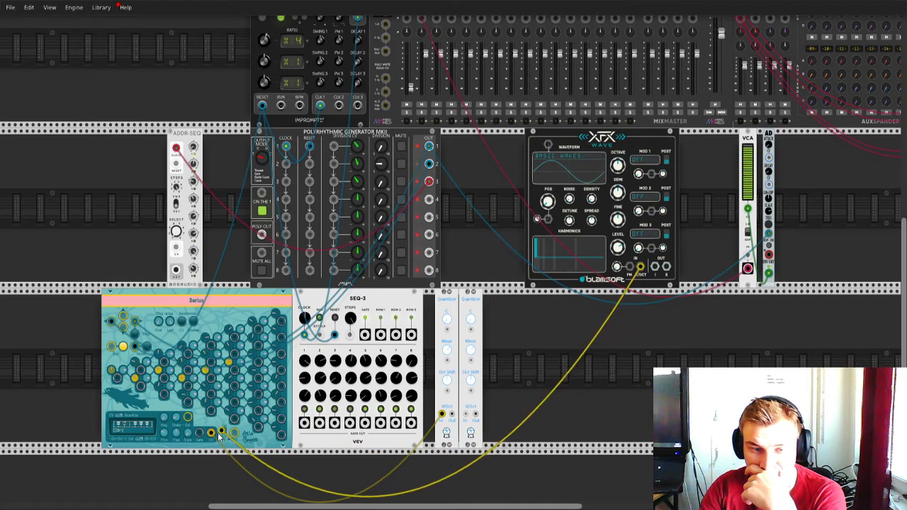
{"action": "left_click_drag", "start_coordinate": [445, 410], "coordinate": [428, 453]}
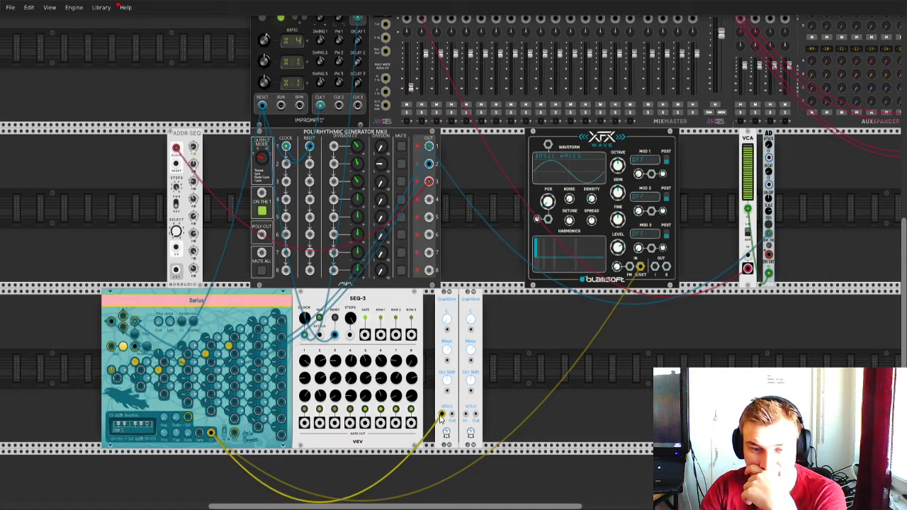
Step: Duplicate the VCA, patching XFX Wave's left output into the original VCA's input and its right output into the duplicate's input
{"action": "left_click_drag", "start_coordinate": [656, 268], "coordinate": [741, 261]}
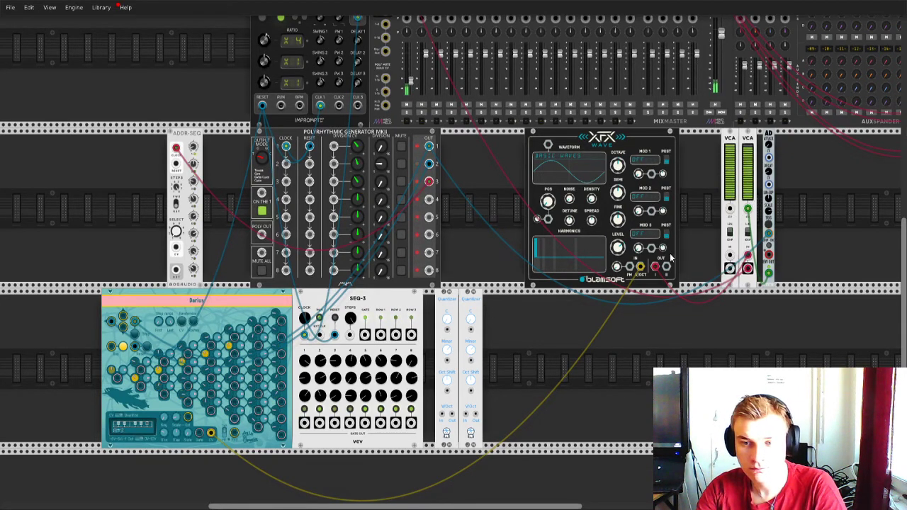
{"action": "left_click_drag", "start_coordinate": [666, 266], "coordinate": [668, 272]}
{"action": "left_click_drag", "start_coordinate": [730, 259], "coordinate": [729, 257]}
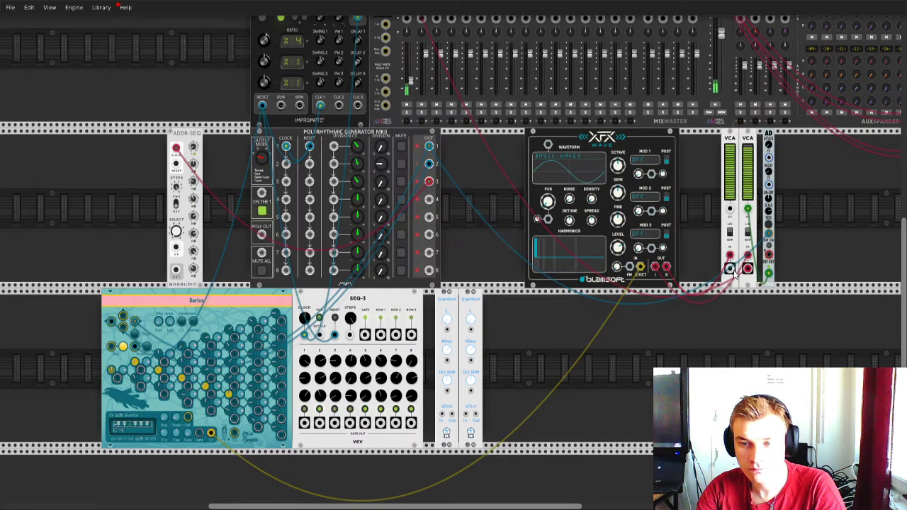
Step: Connect the duplicate VCA's output to mixer channel 2 and patch the AD module's envelope output into both VCAs' CV inputs
{"action": "scroll", "coordinate": [393, 25], "scroll_direction": "up", "scroll_amount": 2}
{"action": "left_click_drag", "start_coordinate": [393, 25], "coordinate": [420, 44]}
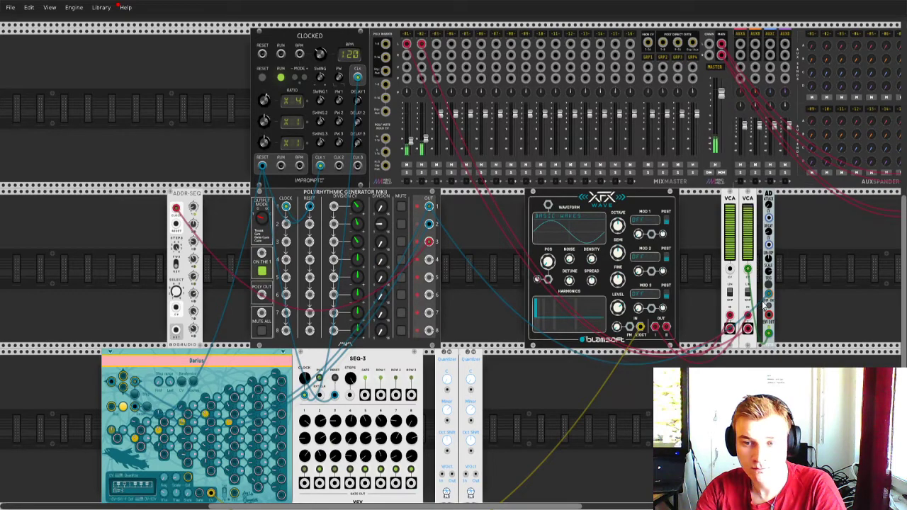
{"action": "left_click_drag", "start_coordinate": [747, 269], "coordinate": [767, 336]}
{"action": "left_click_drag", "start_coordinate": [730, 271], "coordinate": [767, 333]}
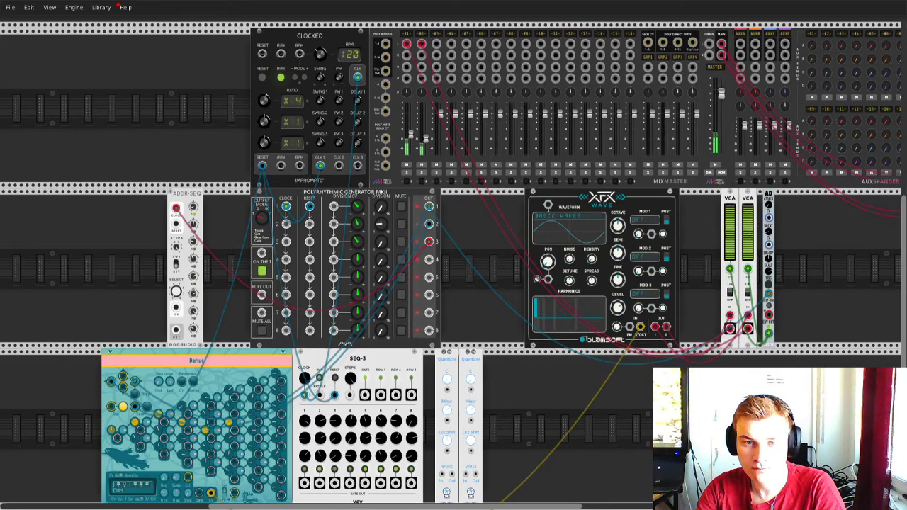
Step: Try the Exode PWM 1 and PWM 1-99 wavetables as XFX Wave's waveform
{"action": "left_click", "coordinate": [574, 229]}
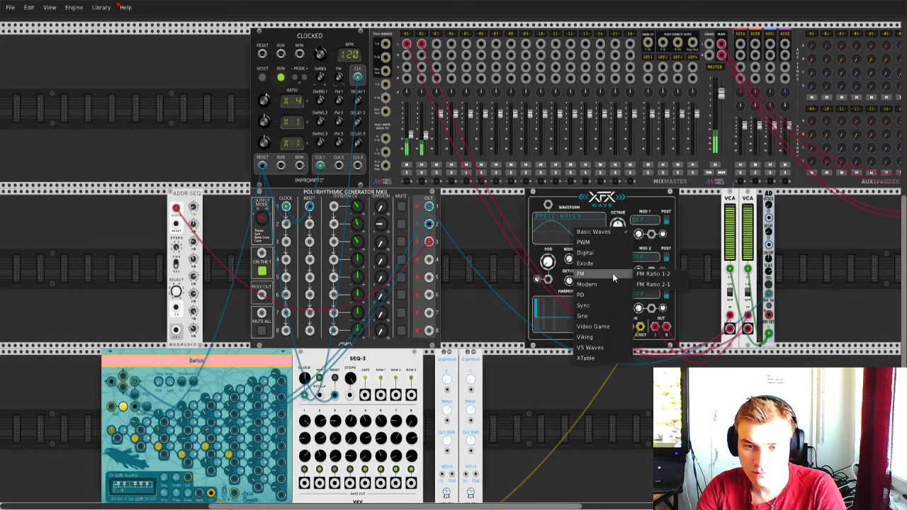
{"action": "mouse_move", "coordinate": [611, 283]}
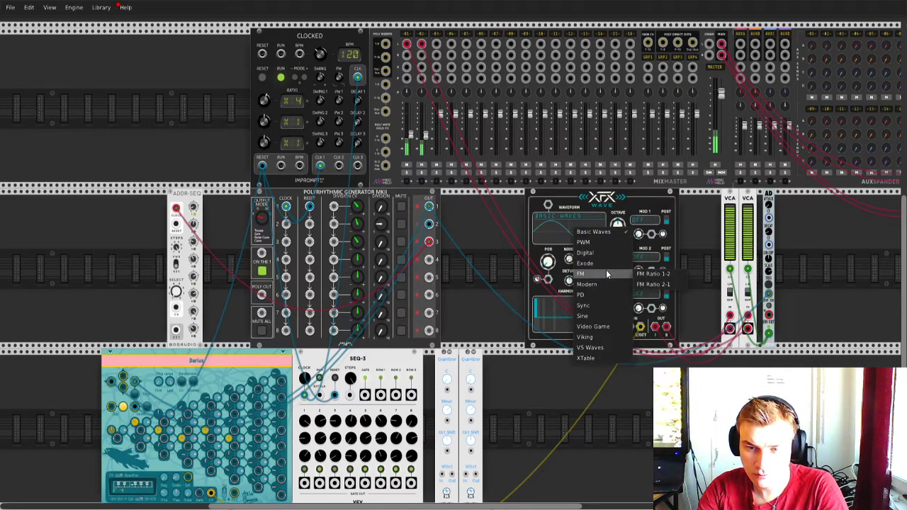
{"action": "mouse_move", "coordinate": [608, 263]}
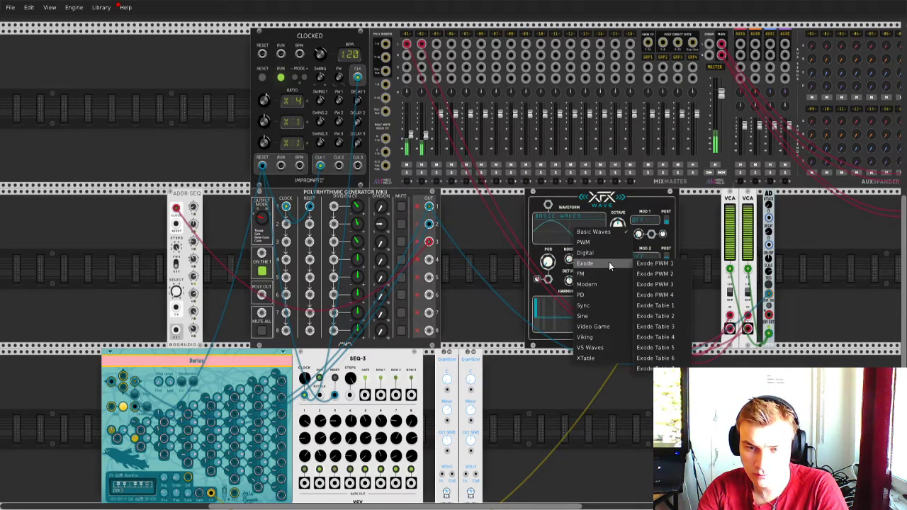
{"action": "left_click", "coordinate": [675, 263]}
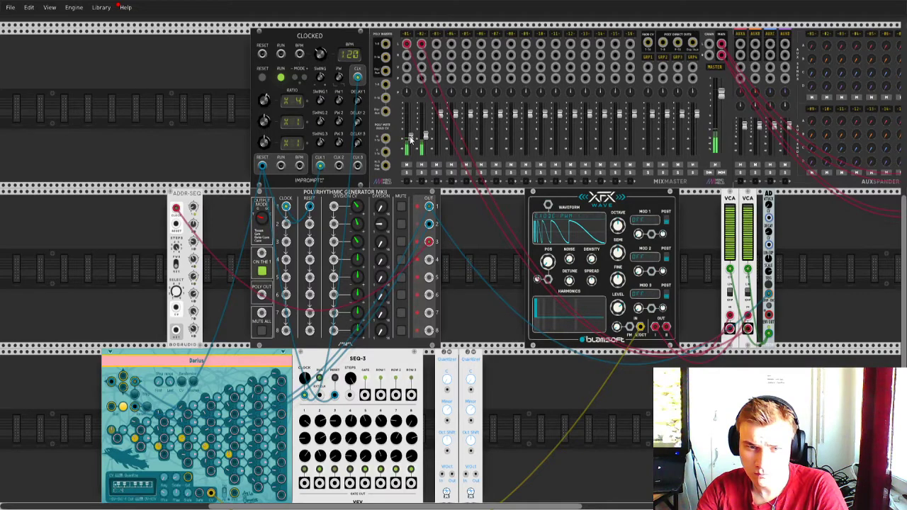
{"action": "left_click", "coordinate": [562, 225]}
{"action": "mouse_move", "coordinate": [591, 236]}
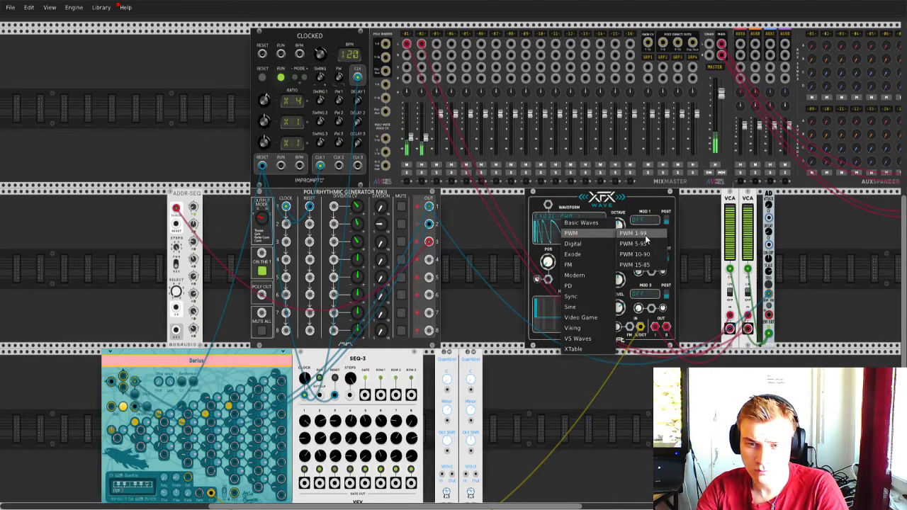
{"action": "left_click", "coordinate": [644, 234]}
Step: Audition the Sync Saw and Sine Harmonics 1 wavetables on XFX Wave
{"action": "left_click", "coordinate": [564, 221]}
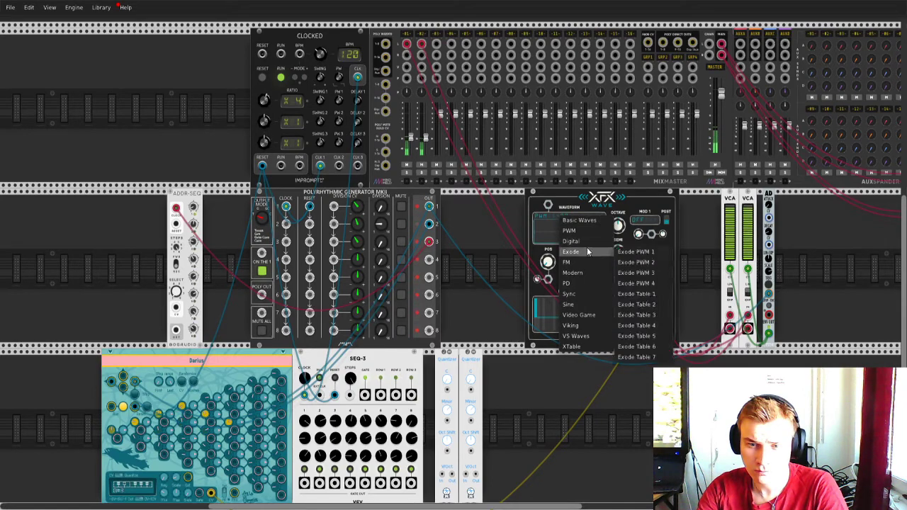
{"action": "mouse_move", "coordinate": [588, 274]}
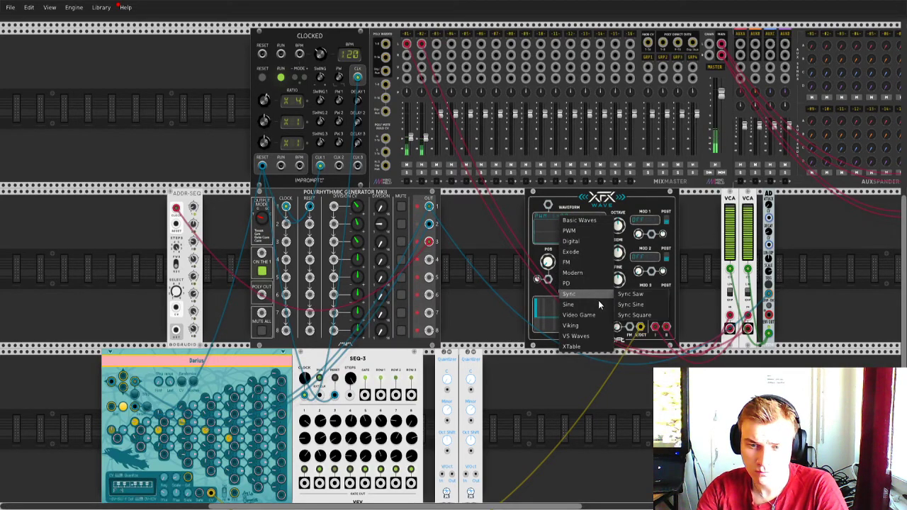
{"action": "mouse_move", "coordinate": [599, 294]}
{"action": "left_click", "coordinate": [628, 295]}
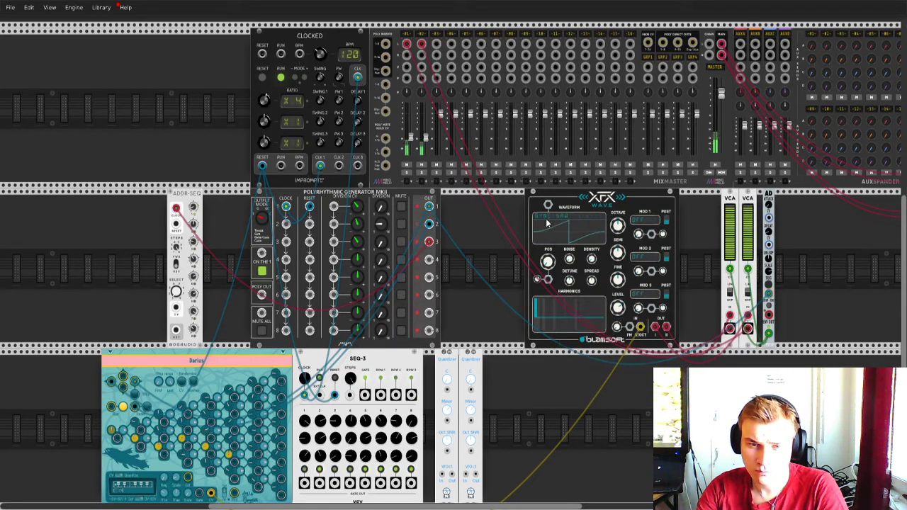
{"action": "left_click", "coordinate": [562, 215]}
{"action": "mouse_move", "coordinate": [597, 303]}
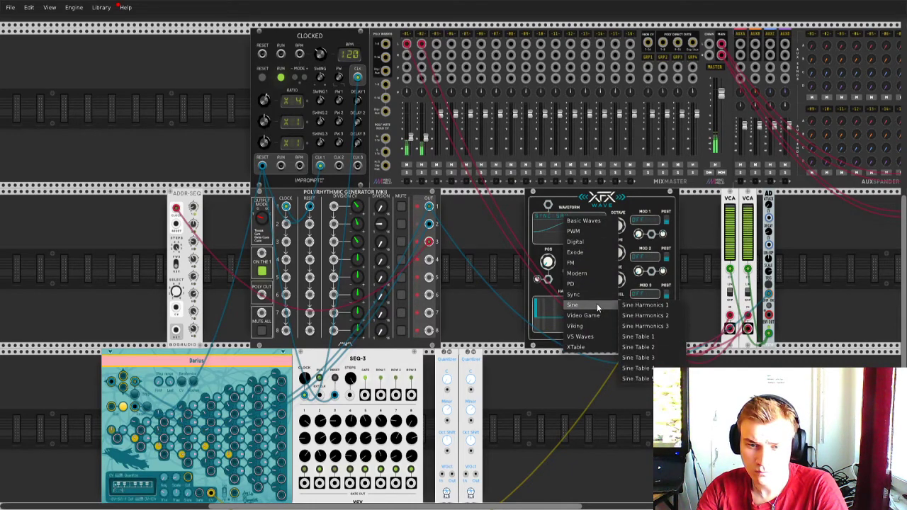
{"action": "left_click", "coordinate": [643, 304]}
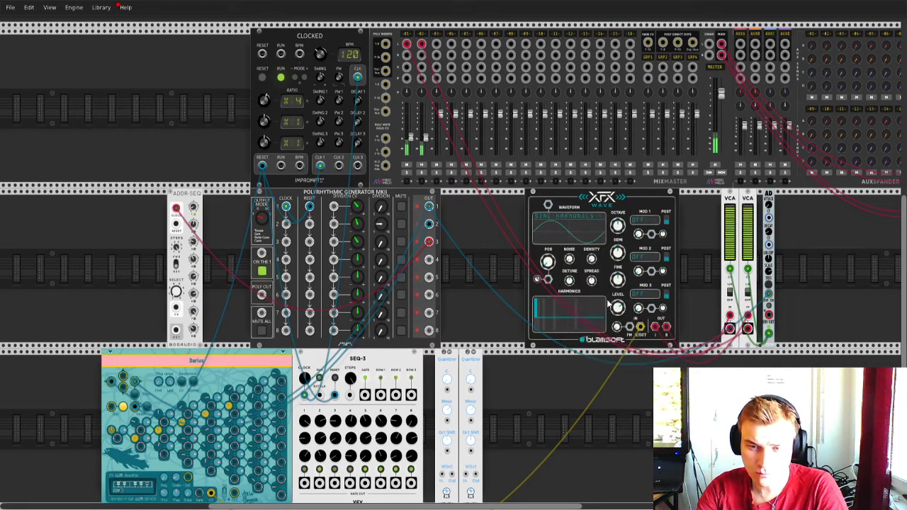
Step: Try Sine Table 1, Viking and a VS Waves wavetable as XFX Wave's waveform
{"action": "left_click", "coordinate": [557, 225]}
{"action": "mouse_move", "coordinate": [592, 311]}
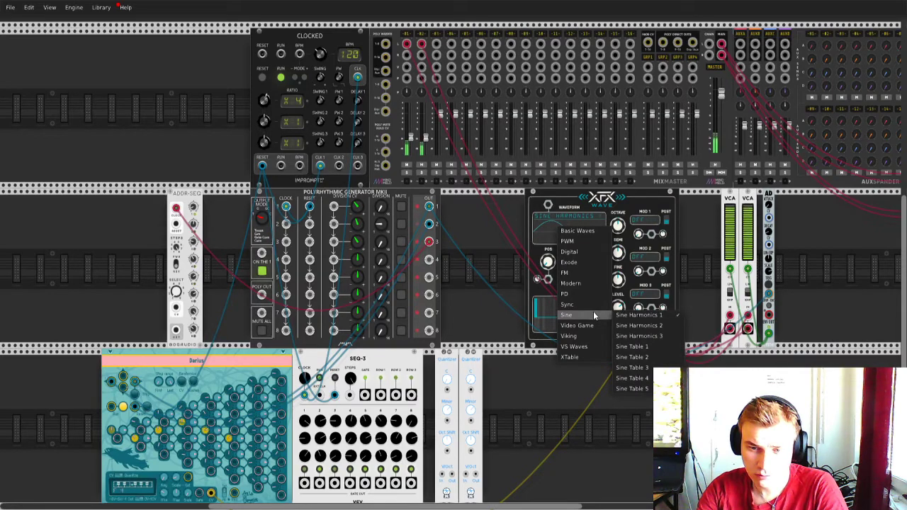
{"action": "left_click", "coordinate": [633, 346]}
{"action": "left_click", "coordinate": [565, 226]}
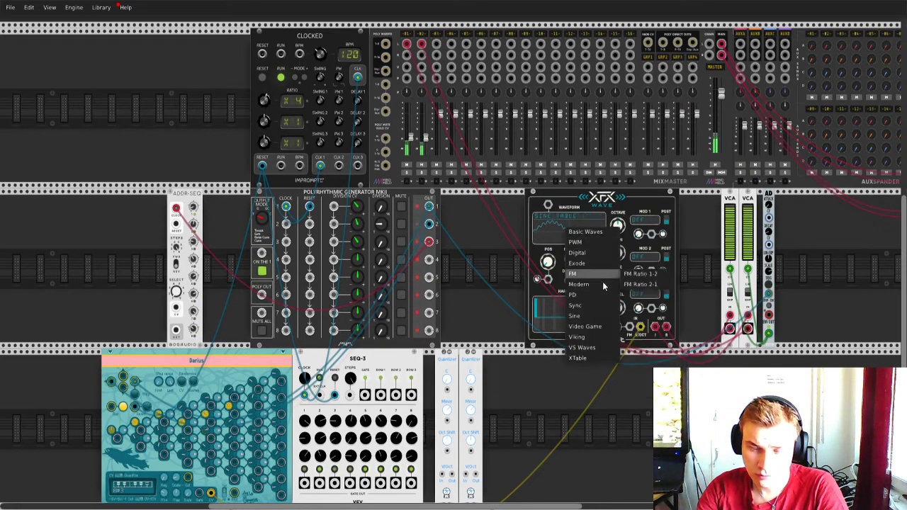
{"action": "left_click", "coordinate": [603, 338]}
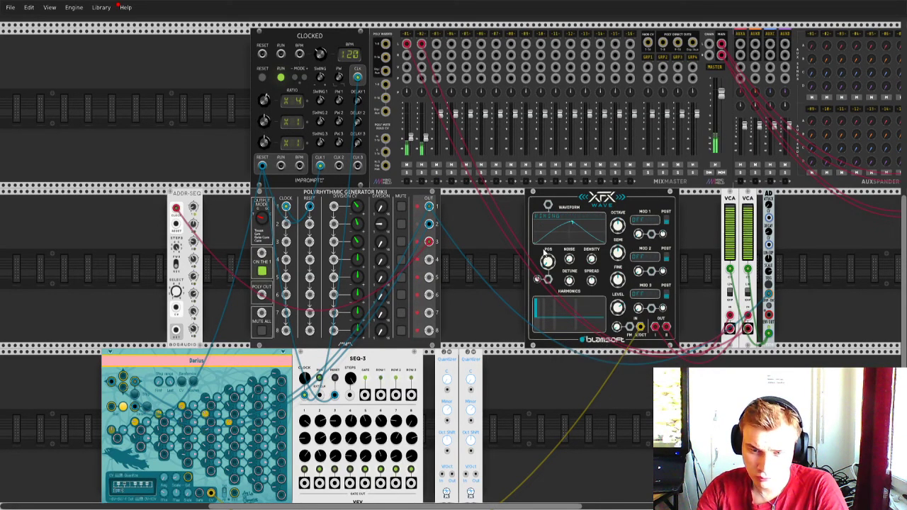
{"action": "left_click", "coordinate": [560, 230]}
{"action": "left_click", "coordinate": [591, 352]}
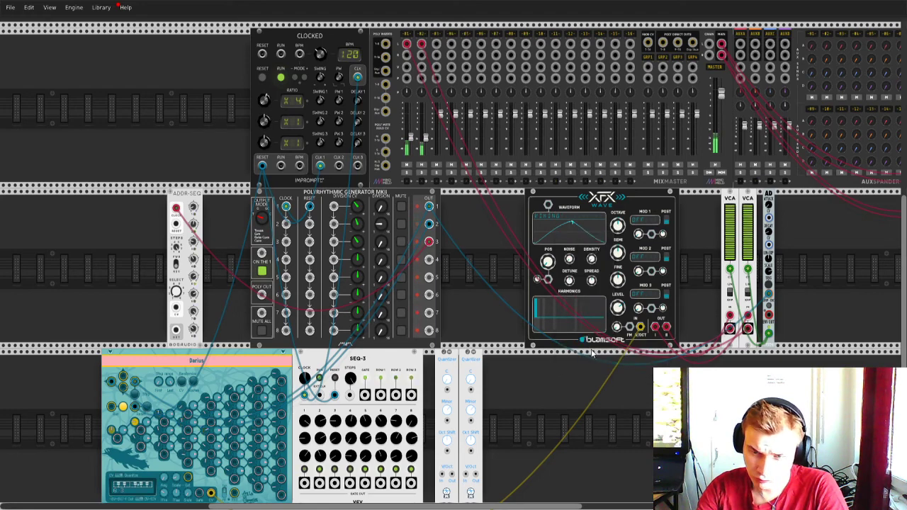
{"action": "left_click", "coordinate": [575, 233]}
{"action": "left_click", "coordinate": [646, 354]}
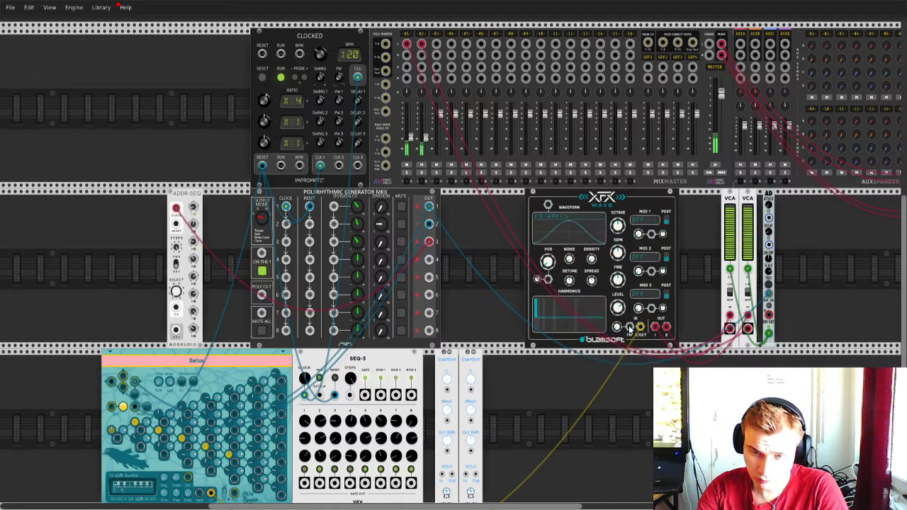
Step: Audition the XTable Actinium, Digger, Overwatch and Spectral wavetables on XFX Wave
{"action": "left_click", "coordinate": [572, 231]}
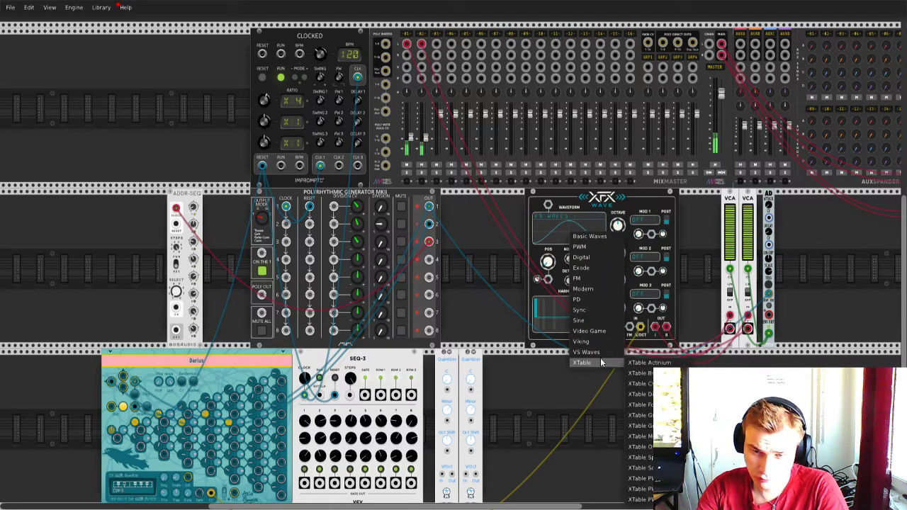
{"action": "left_click", "coordinate": [649, 362]}
{"action": "left_click", "coordinate": [568, 234]}
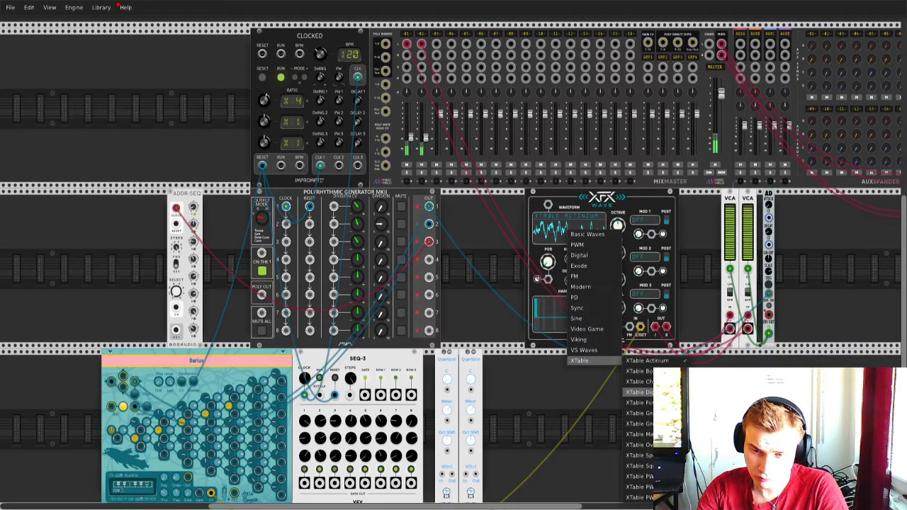
{"action": "left_click", "coordinate": [637, 391]}
{"action": "left_click", "coordinate": [568, 240]}
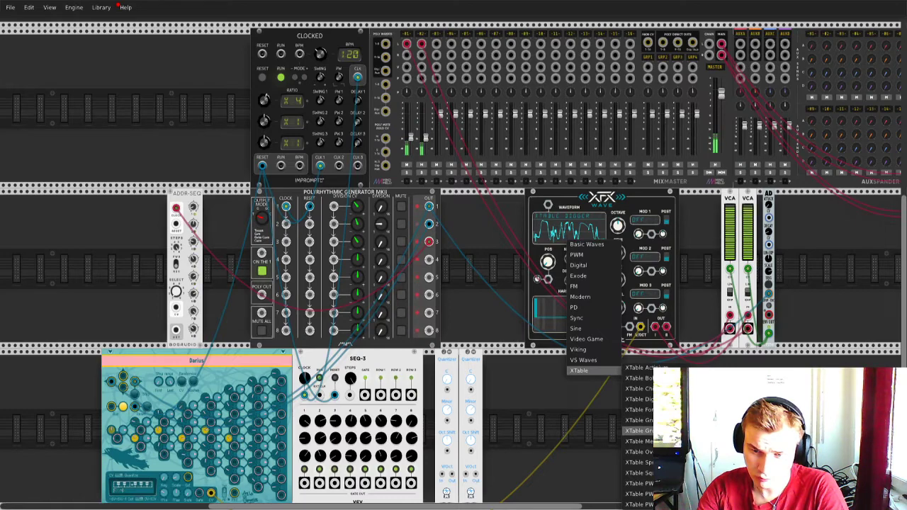
{"action": "left_click", "coordinate": [637, 452]}
{"action": "left_click", "coordinate": [573, 240]}
{"action": "mouse_move", "coordinate": [599, 369]}
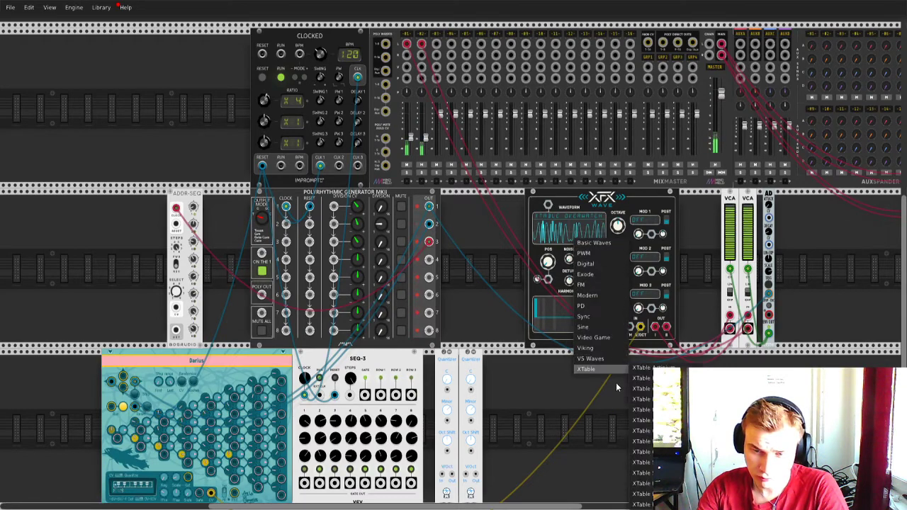
{"action": "left_click", "coordinate": [637, 462]}
Step: Try the PD Double-Sine and PD Saw-Pulse wavetables as XFX Wave's waveform
{"action": "left_click", "coordinate": [573, 239]}
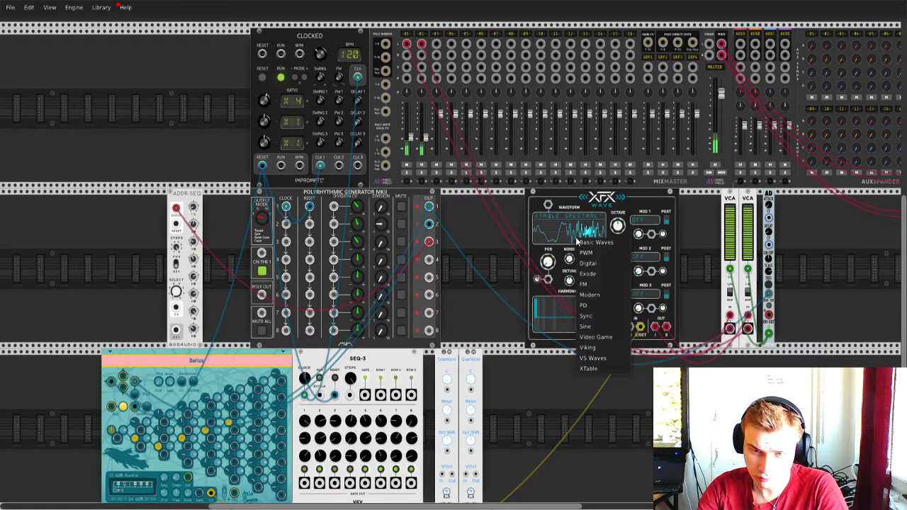
{"action": "mouse_move", "coordinate": [604, 305]}
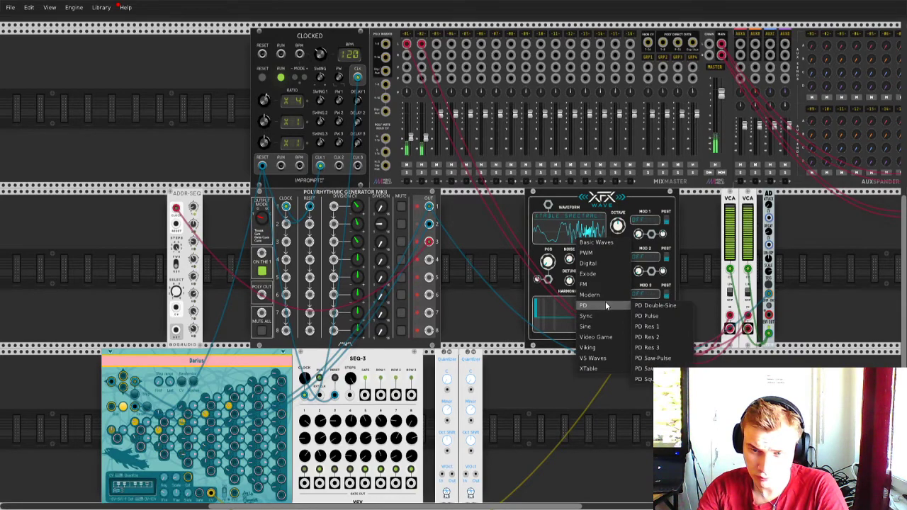
{"action": "left_click", "coordinate": [656, 305]}
{"action": "left_click", "coordinate": [554, 228]}
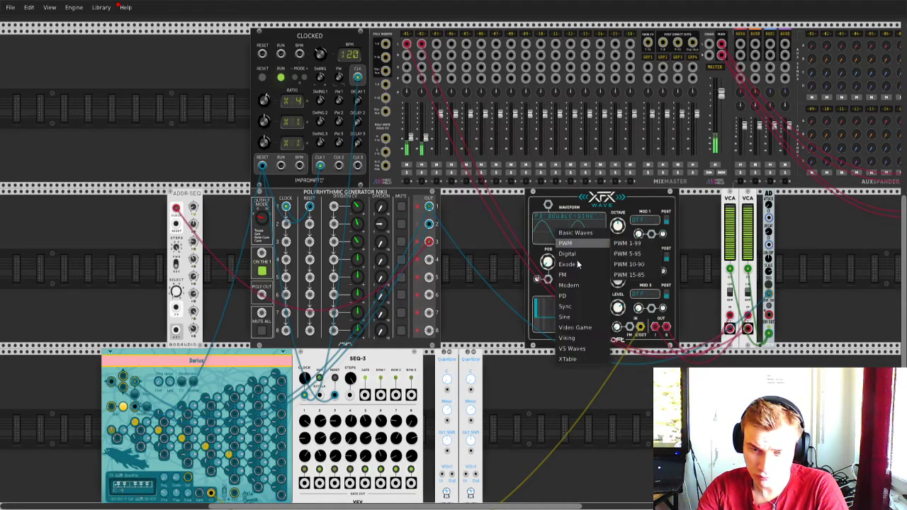
{"action": "mouse_move", "coordinate": [591, 297]}
{"action": "left_click", "coordinate": [650, 346]}
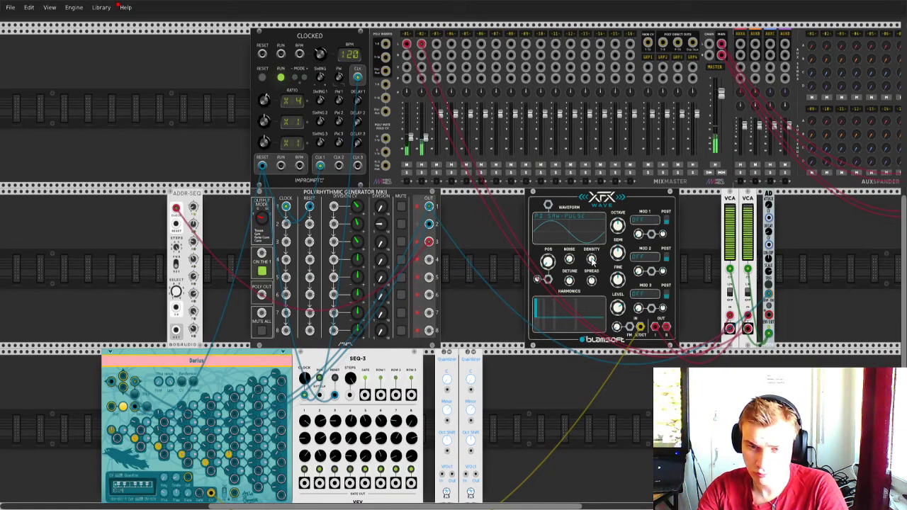
Step: Switch XFX Wave back to Basic Waves and try the PWM 10-90 wavetable
{"action": "left_click", "coordinate": [575, 225]}
{"action": "left_click", "coordinate": [577, 225]}
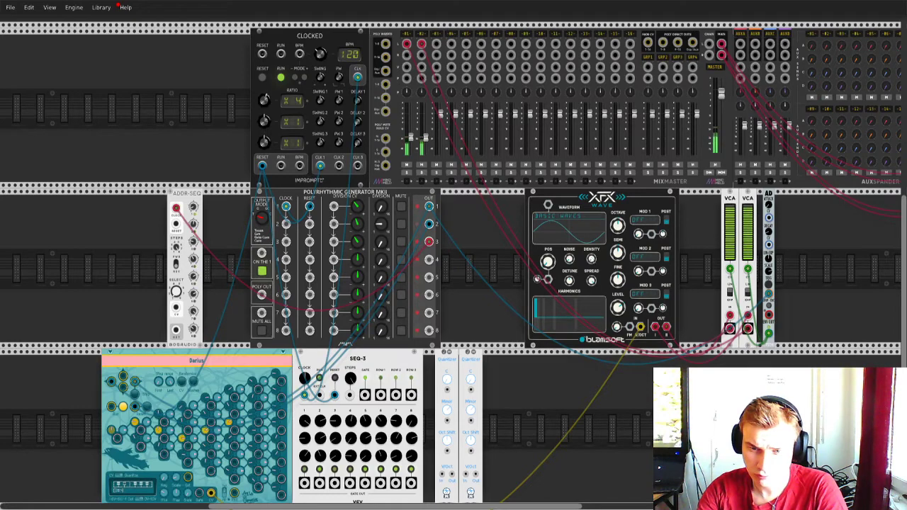
{"action": "left_click", "coordinate": [577, 241]}
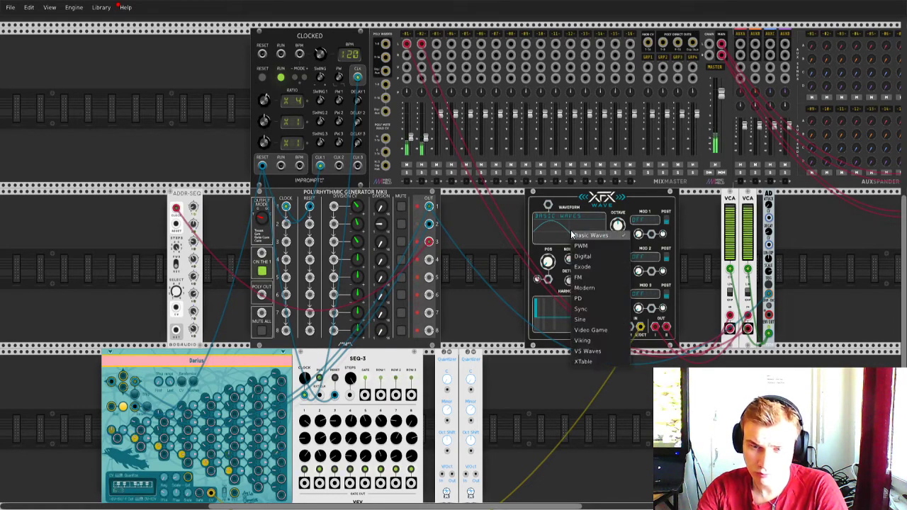
{"action": "mouse_move", "coordinate": [603, 248]}
{"action": "left_click", "coordinate": [638, 255]}
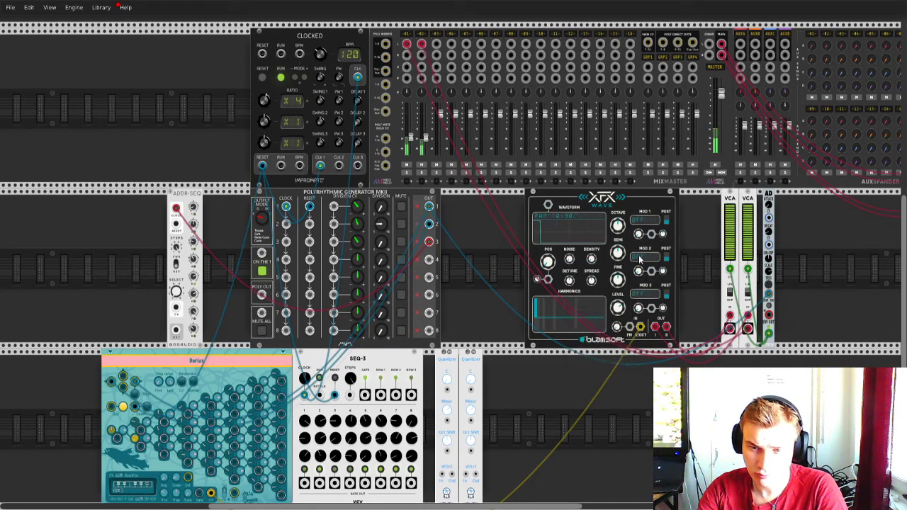
Step: Audition the PWM 5-95, PWM 1-99 and PWM 10-90 wavetables on XFX Wave
{"action": "left_click", "coordinate": [566, 227]}
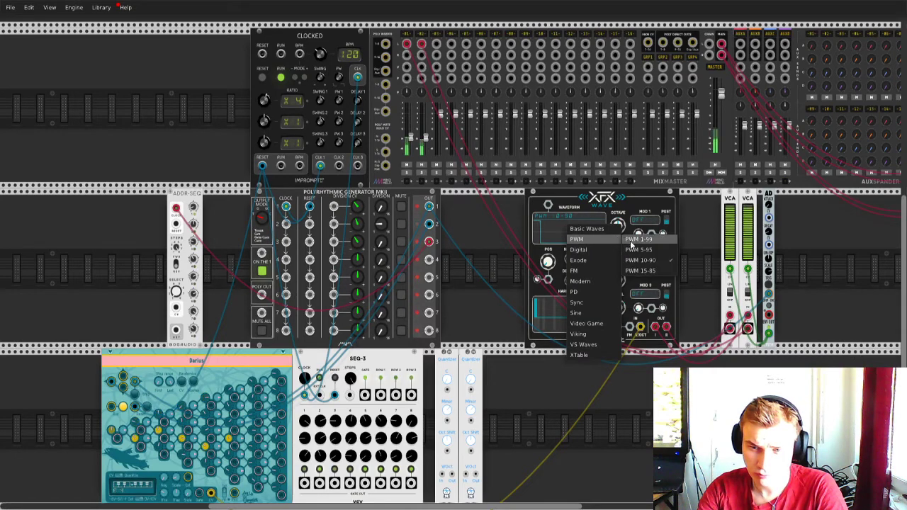
{"action": "left_click", "coordinate": [638, 250]}
{"action": "left_click", "coordinate": [577, 226]}
{"action": "mouse_move", "coordinate": [621, 242]}
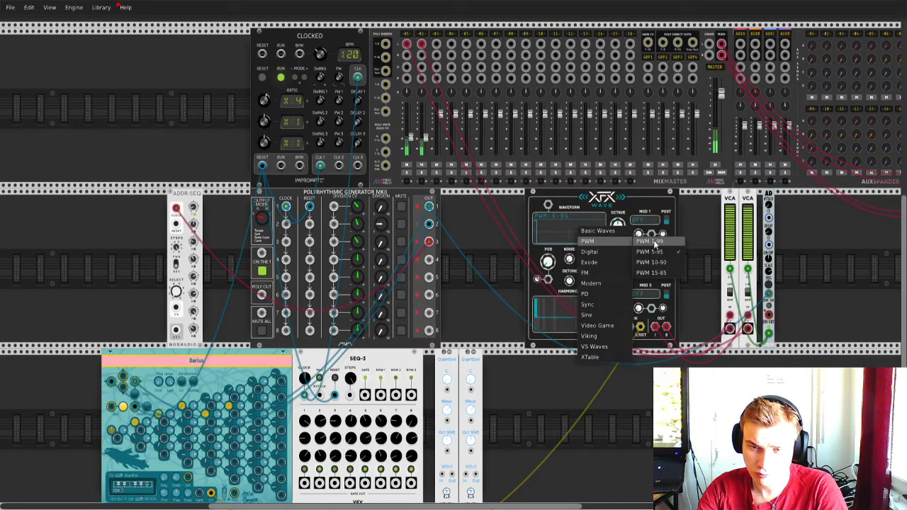
{"action": "left_click", "coordinate": [650, 241]}
{"action": "left_click", "coordinate": [583, 233]}
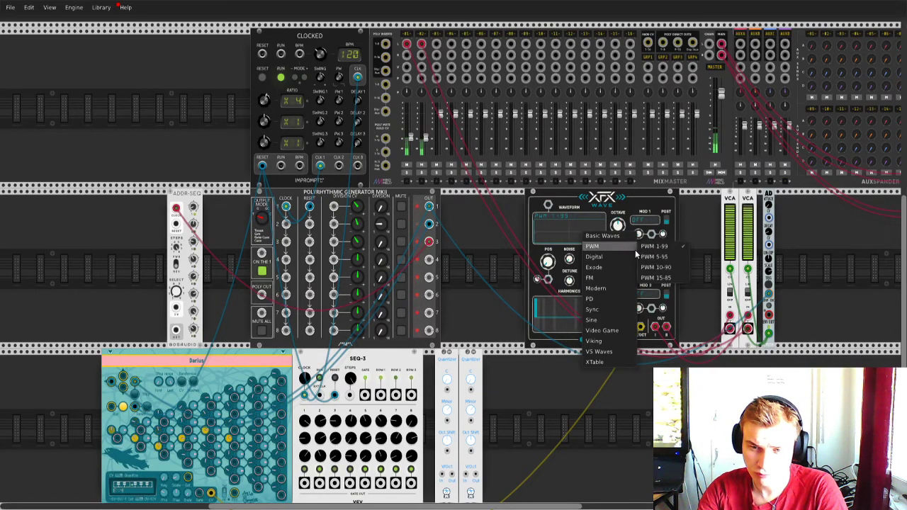
{"action": "left_click", "coordinate": [655, 267]}
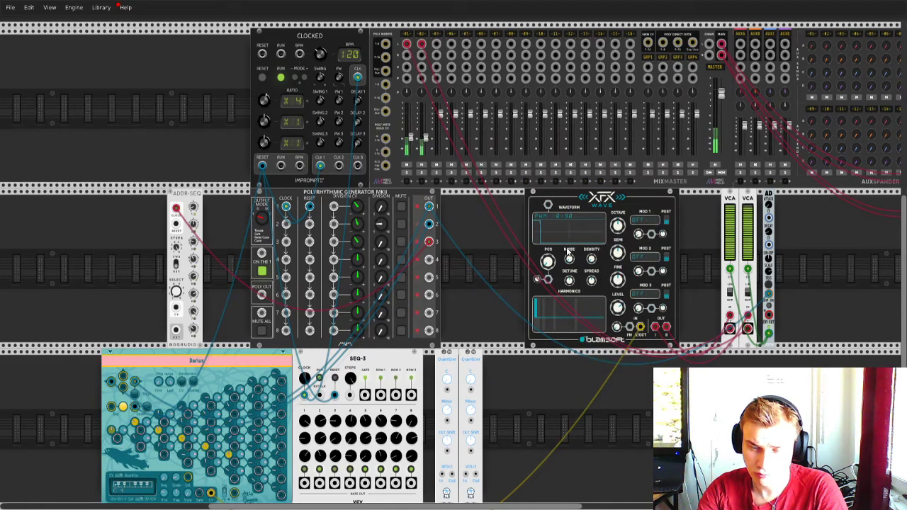
Step: Set XFX Wave's waveform to the PWM 15-85 wavetable
{"action": "left_click", "coordinate": [566, 232]}
{"action": "mouse_move", "coordinate": [603, 256]}
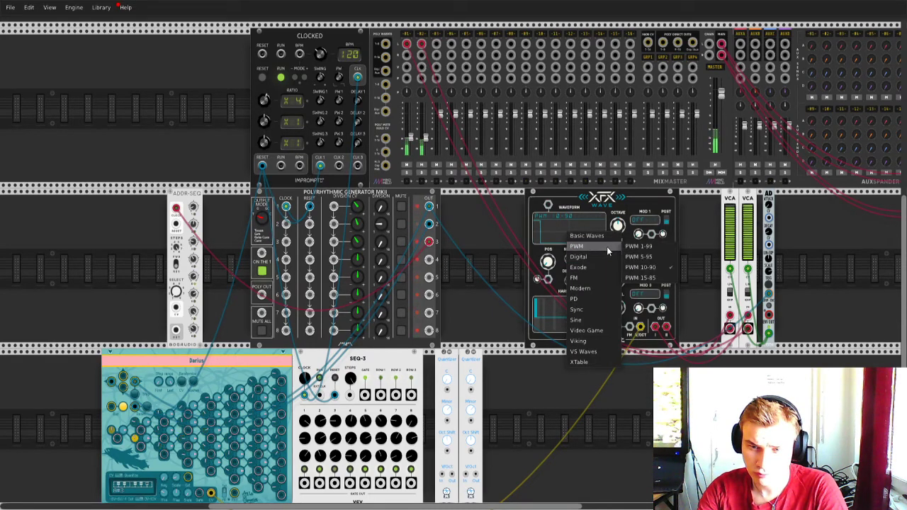
{"action": "left_click", "coordinate": [655, 282]}
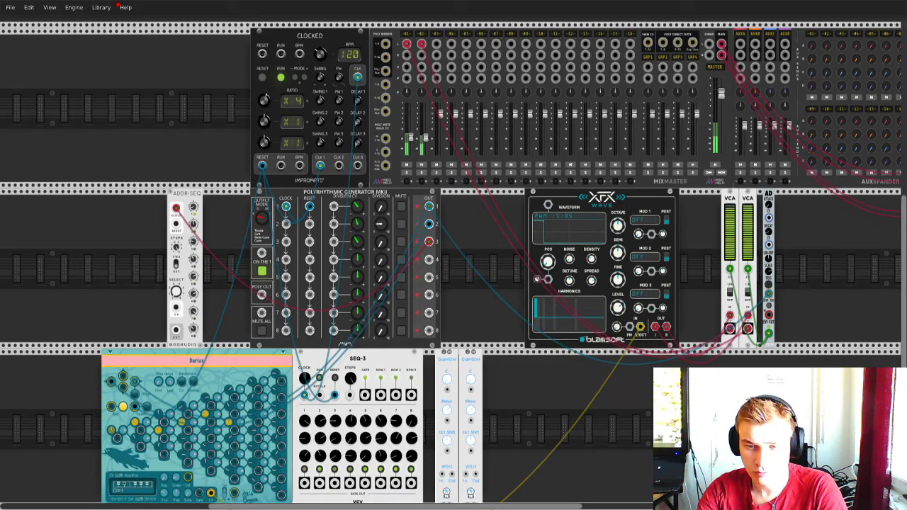
Step: Search the unfiltered module library for "vult" and place a Vult Slap envelope in the rack beyond the AD envelope
{"action": "scroll", "coordinate": [708, 283], "scroll_direction": "right", "scroll_amount": 5}
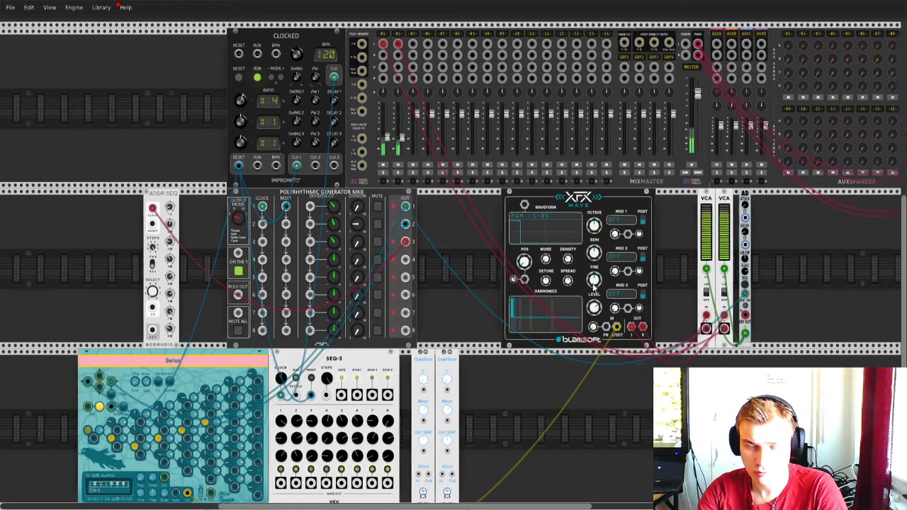
{"action": "right_click", "coordinate": [709, 283]}
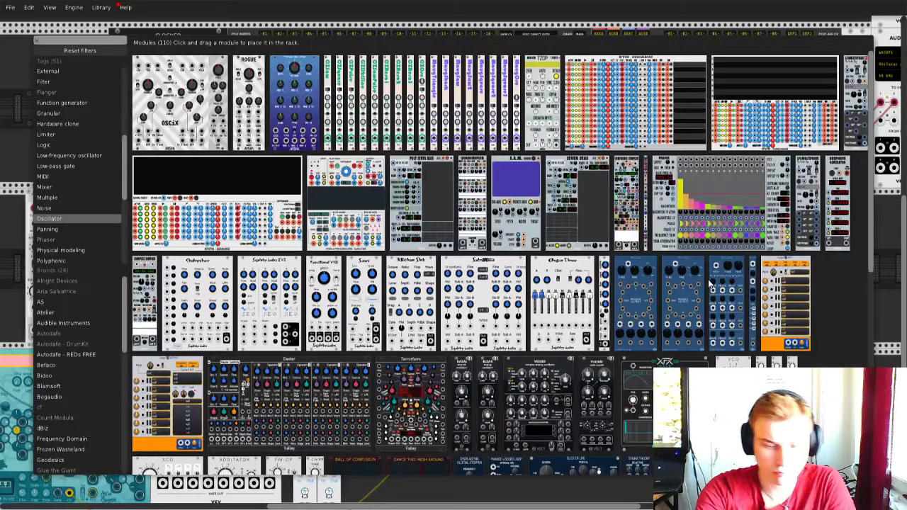
{"action": "type", "text": "vult"}
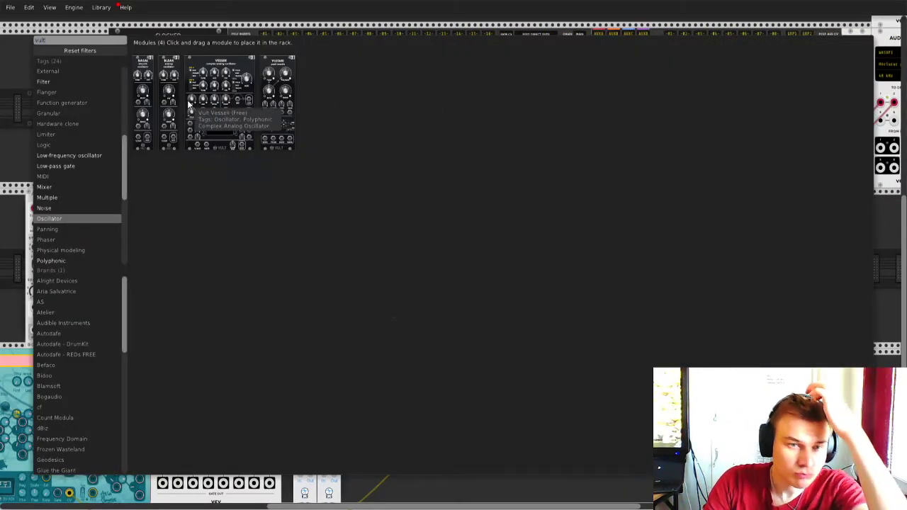
{"action": "left_click", "coordinate": [113, 50]}
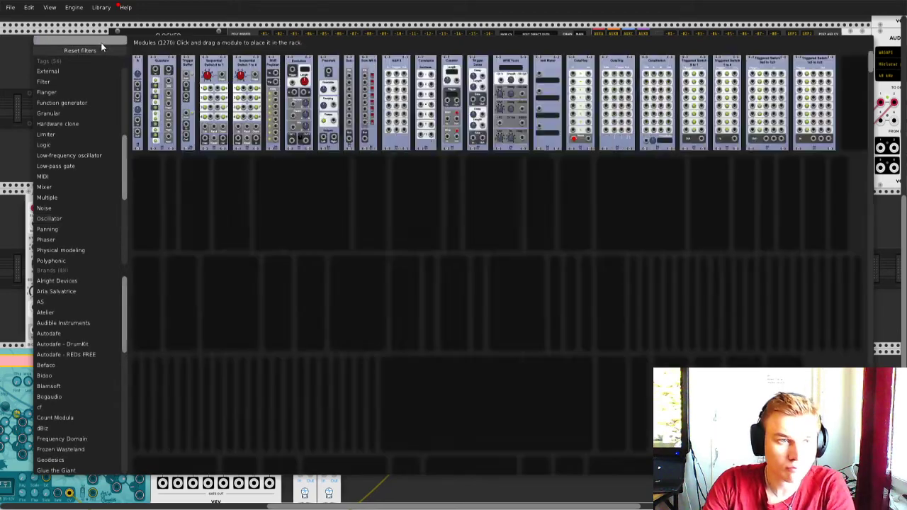
{"action": "left_click", "coordinate": [99, 38]}
{"action": "type", "text": "vult"}
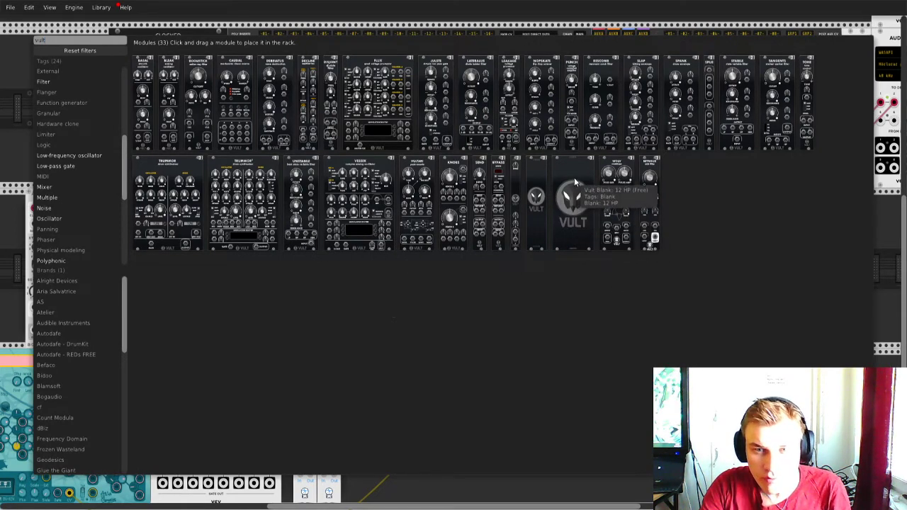
{"action": "left_click", "coordinate": [653, 142]}
{"action": "left_click_drag", "start_coordinate": [724, 280], "coordinate": [701, 280]}
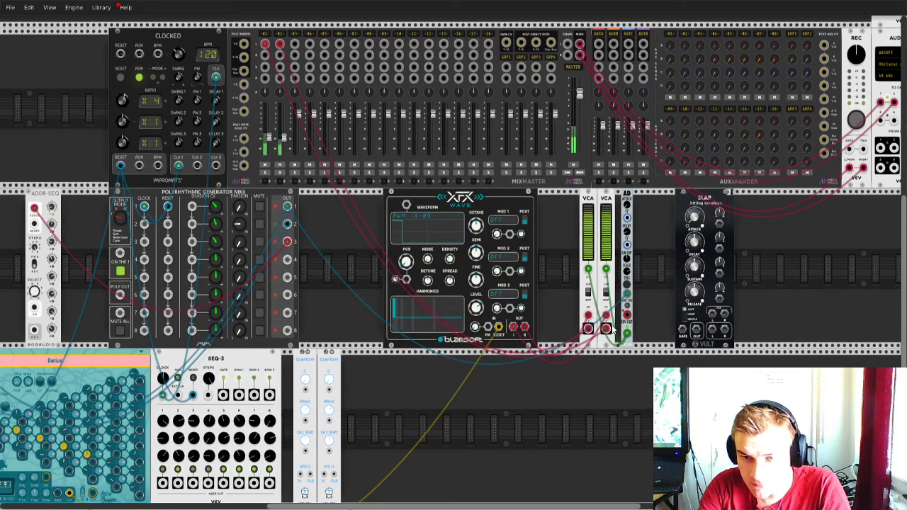
Step: Gate Slap from the Polyrhythmic Generator's output 1, route the stereo voice through it into both inputs of mixer channel 1, and adjust its decay
{"action": "left_click_drag", "start_coordinate": [723, 328], "coordinate": [289, 206]}
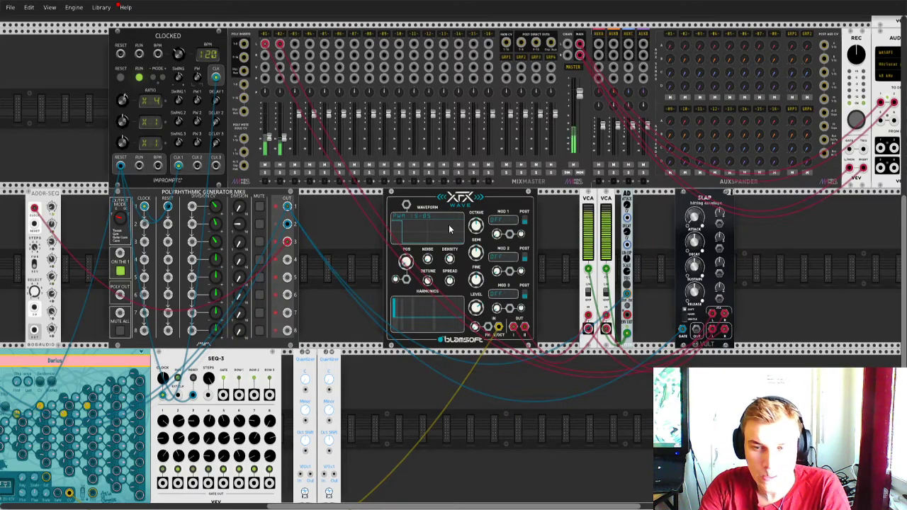
{"action": "left_click_drag", "start_coordinate": [279, 44], "coordinate": [264, 54]}
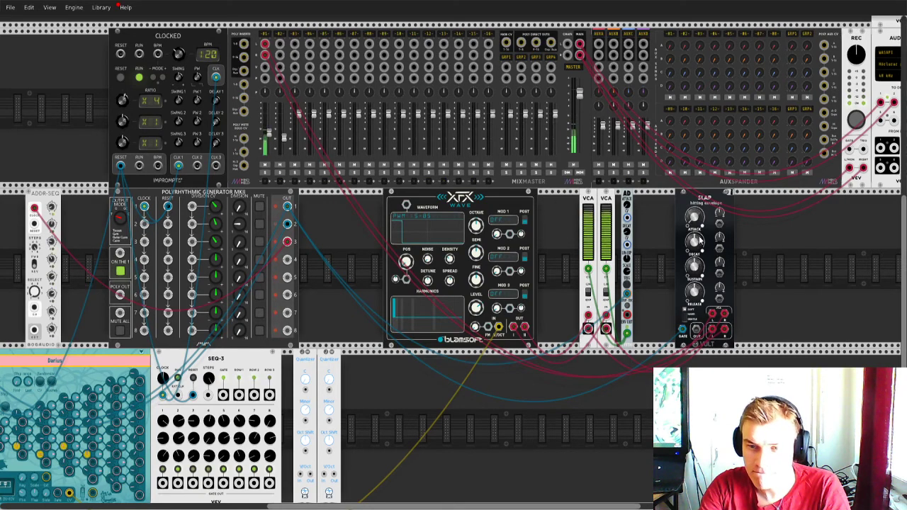
{"action": "left_click_drag", "start_coordinate": [697, 241], "coordinate": [697, 233]}
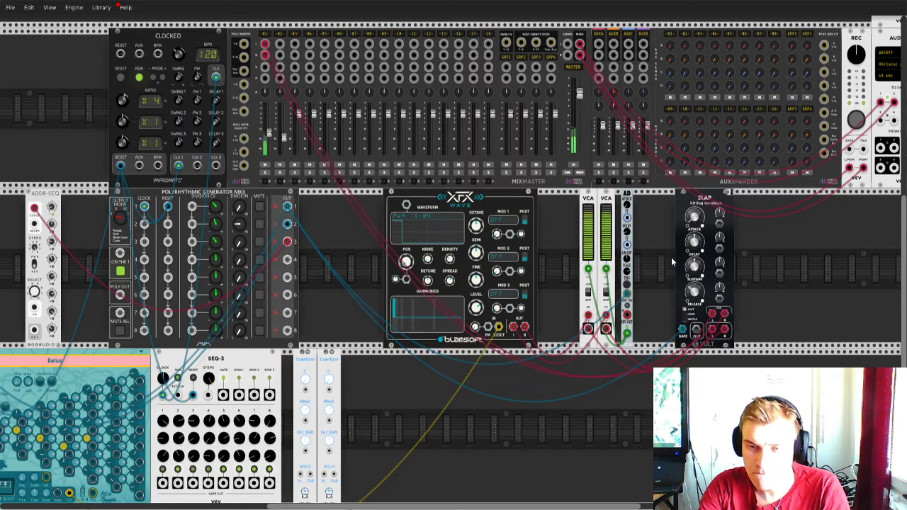
Step: Search the library for "tan", add a Vult Tangents filter beside Slap and duplicate it
{"action": "scroll", "coordinate": [671, 257], "scroll_direction": "right", "scroll_amount": 2}
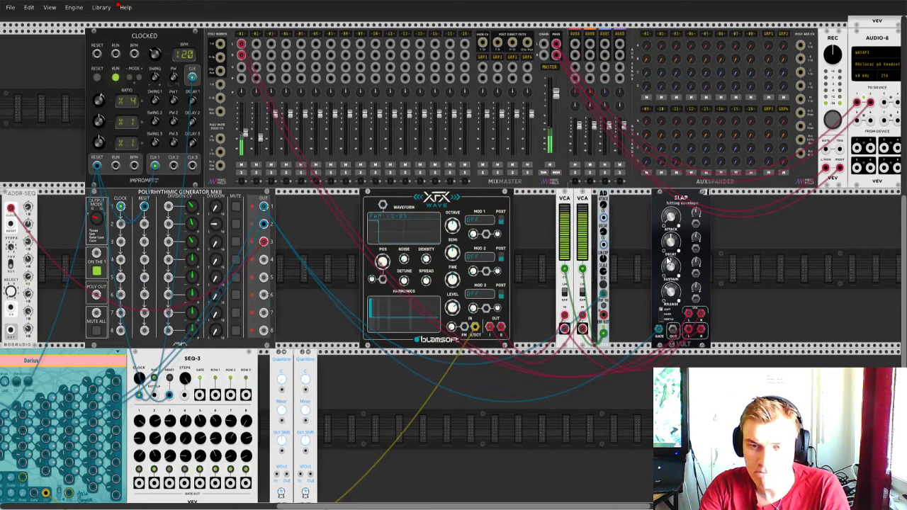
{"action": "right_click", "coordinate": [752, 268]}
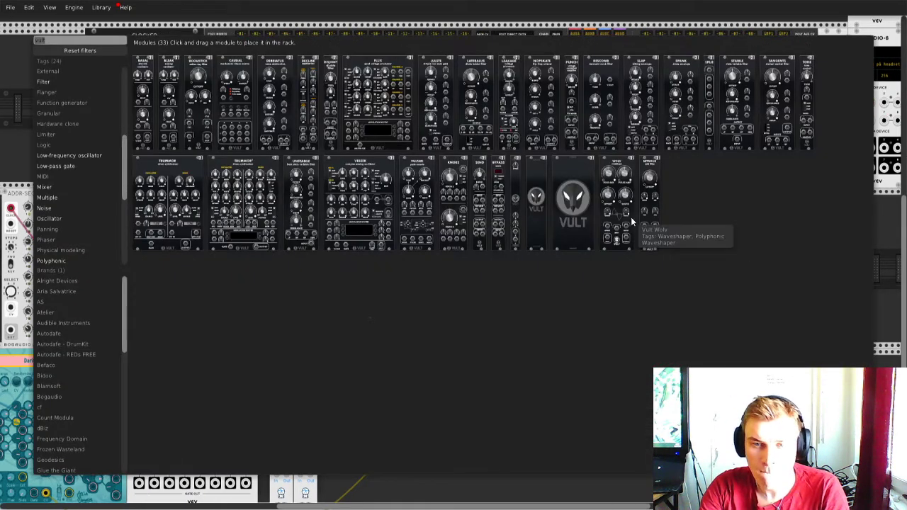
{"action": "type", "text": "tan"}
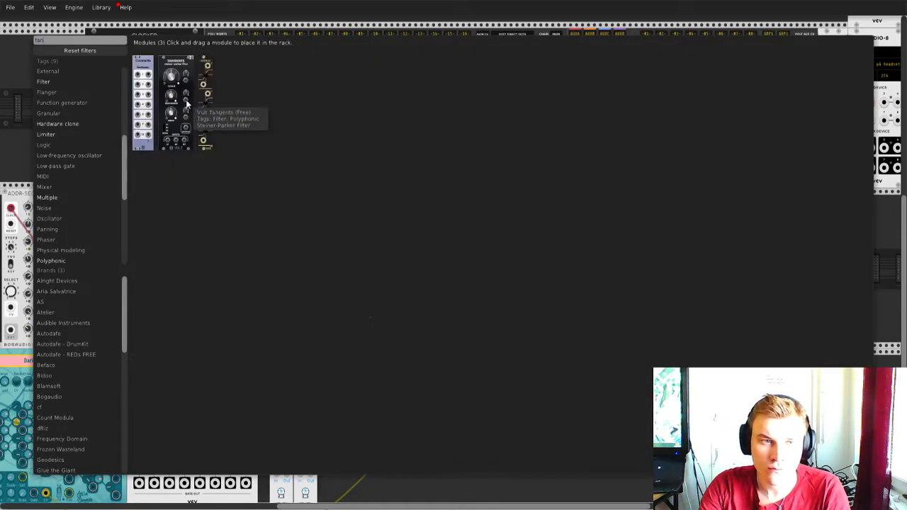
{"action": "left_click", "coordinate": [190, 103]}
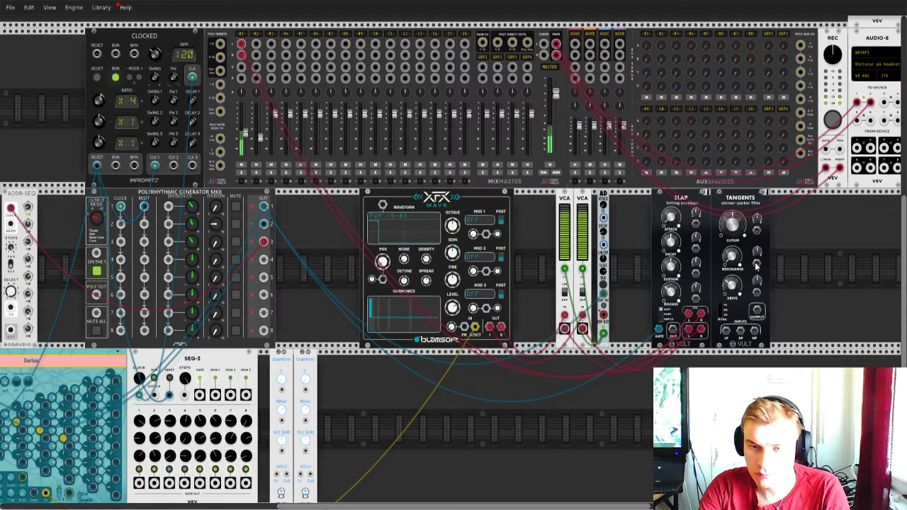
{"action": "key", "text": "ctrl+d"}
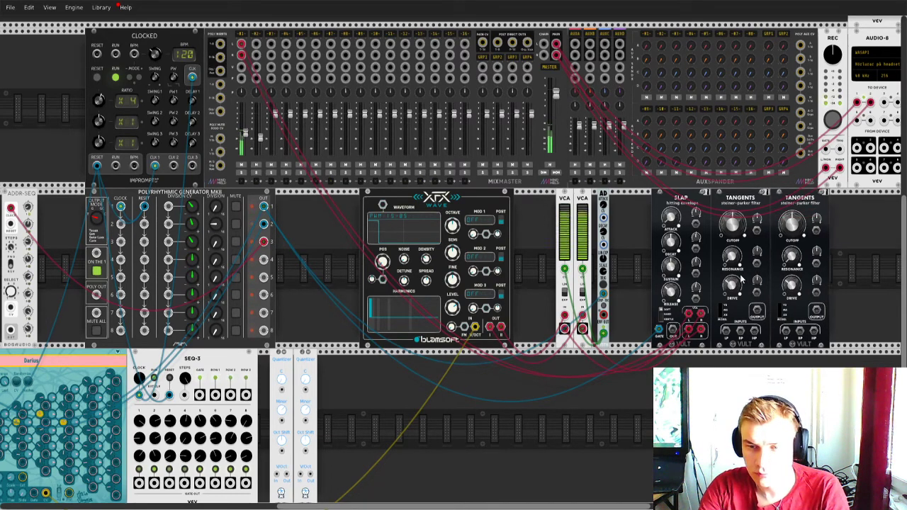
Step: Patch XFX Wave's stereo output directly into Slap, and run Slap's outputs through the two Tangents low-pass inputs to mixer channel 1
{"action": "scroll", "coordinate": [747, 276], "scroll_direction": "right", "scroll_amount": 3}
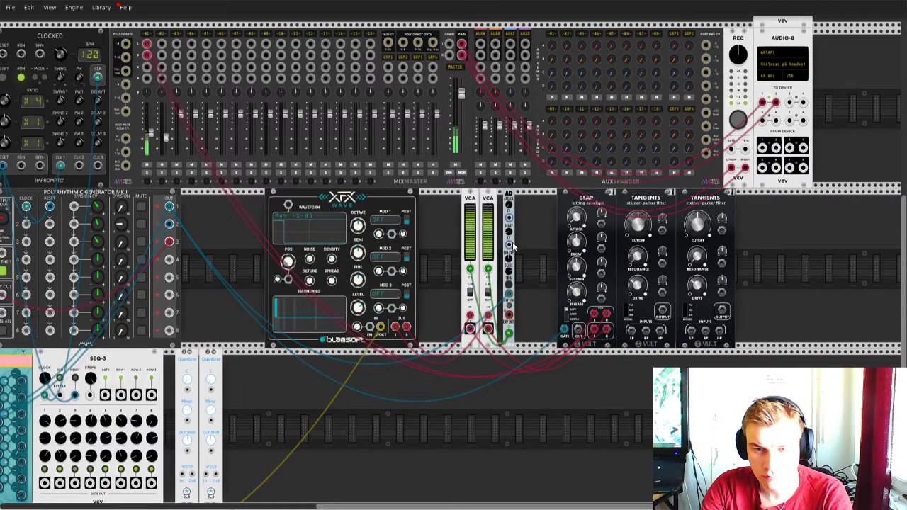
{"action": "left_click_drag", "start_coordinate": [469, 328], "coordinate": [606, 312]}
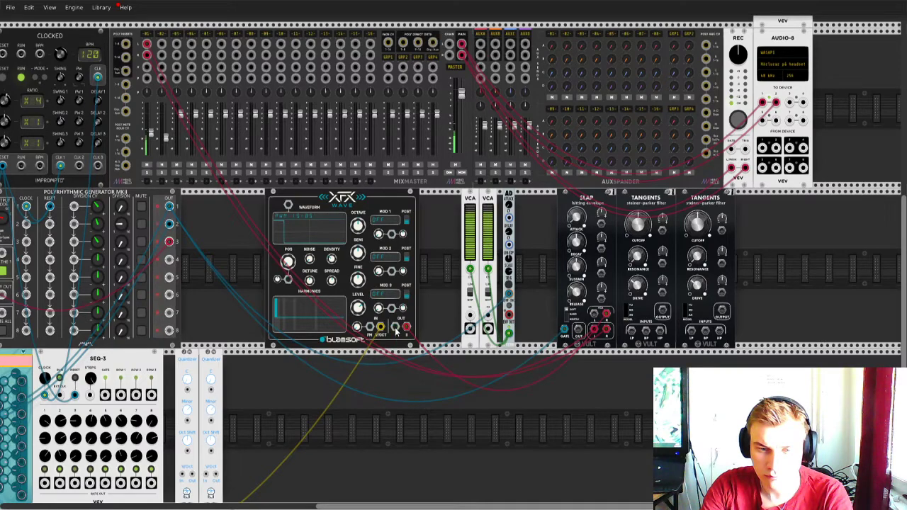
{"action": "left_click_drag", "start_coordinate": [395, 331], "coordinate": [603, 318]}
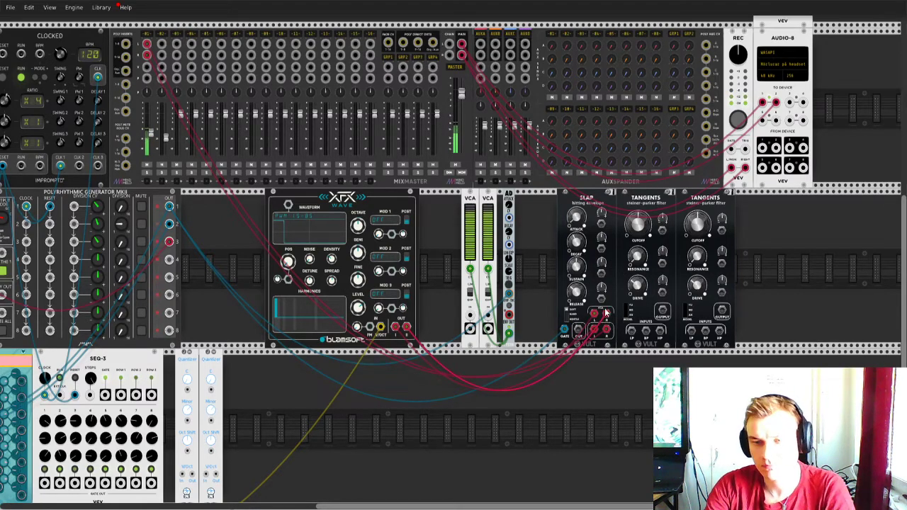
{"action": "left_click_drag", "start_coordinate": [605, 312], "coordinate": [606, 313]}
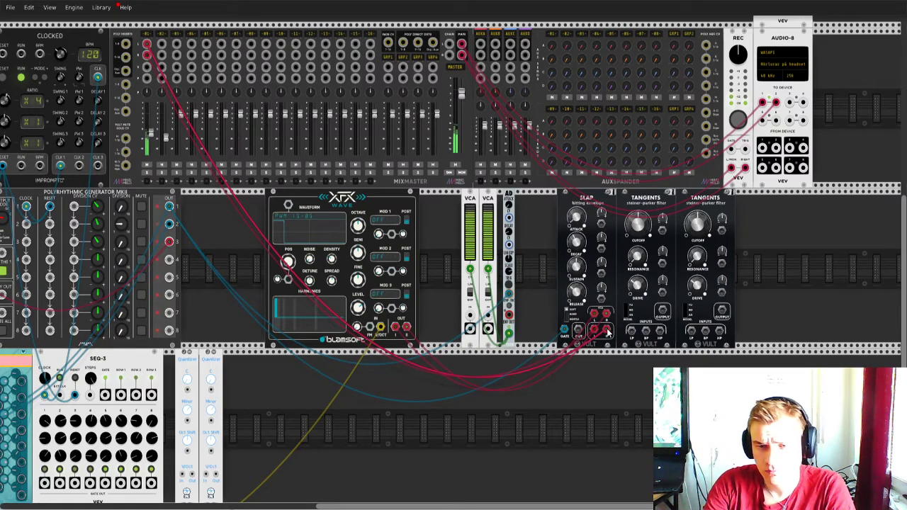
{"action": "left_click_drag", "start_coordinate": [607, 333], "coordinate": [721, 312]}
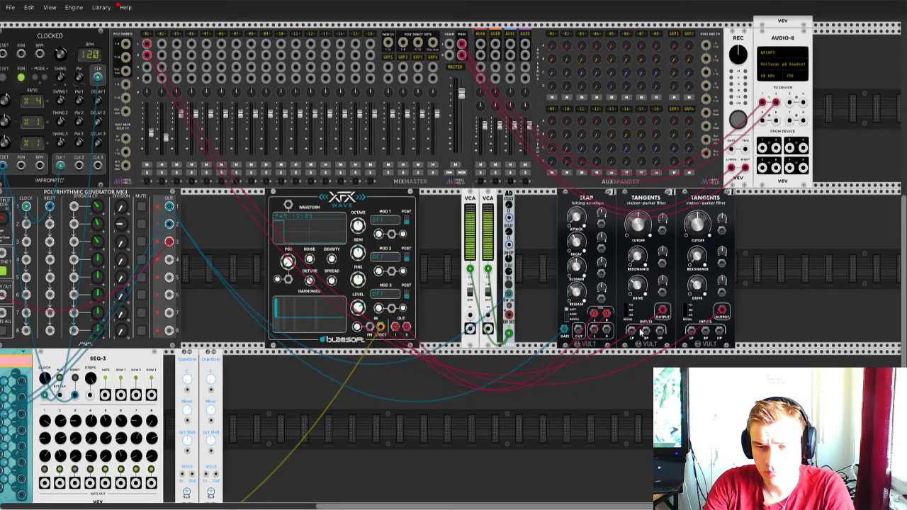
{"action": "left_click_drag", "start_coordinate": [594, 329], "coordinate": [690, 331]}
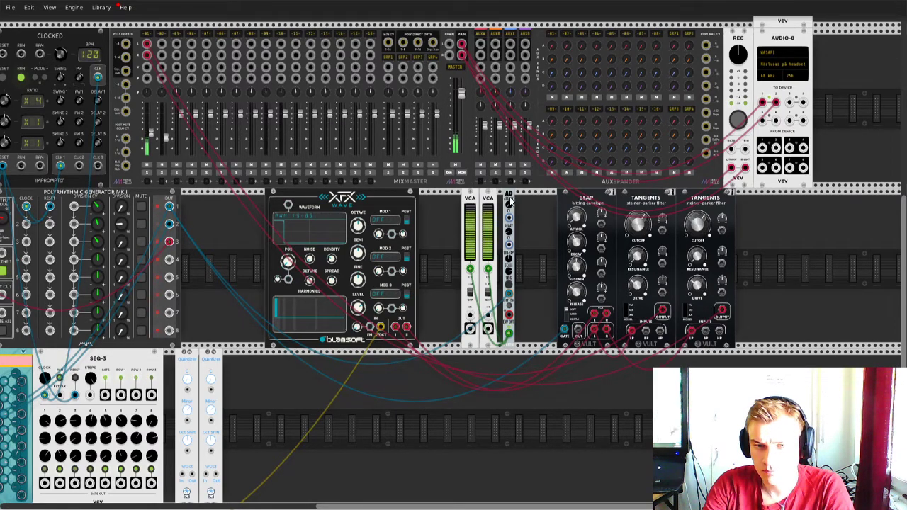
Step: Move the AD envelope beside Slap and patch its envelope output to the cutoff CV inputs of both Tangents filters
{"action": "left_click_drag", "start_coordinate": [510, 202], "coordinate": [540, 203]}
{"action": "left_click_drag", "start_coordinate": [541, 331], "coordinate": [661, 231]}
{"action": "left_click_drag", "start_coordinate": [488, 269], "coordinate": [498, 234]}
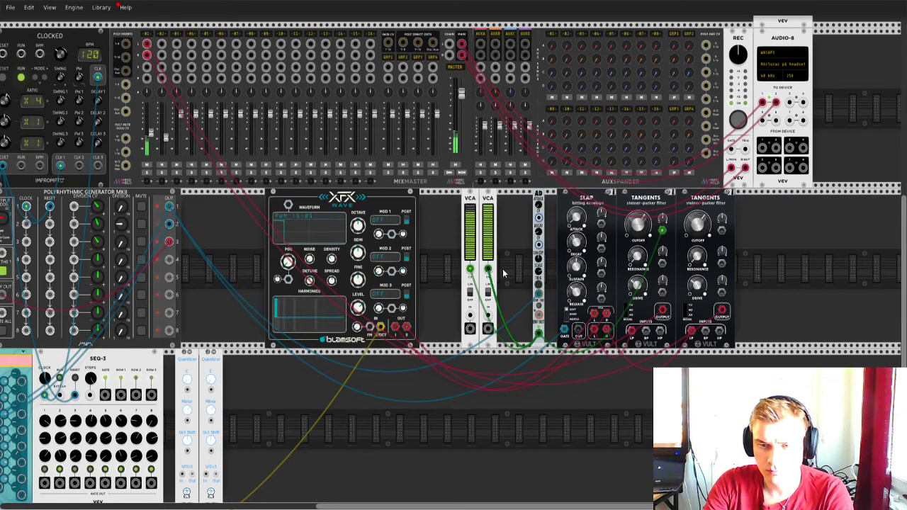
{"action": "left_click_drag", "start_coordinate": [487, 269], "coordinate": [718, 230]}
Step: Delete the two unused VCAs and close the gap, placing Slap and both Tangents directly after XFX Wave, followed by AD
{"action": "key", "text": "Delete"}
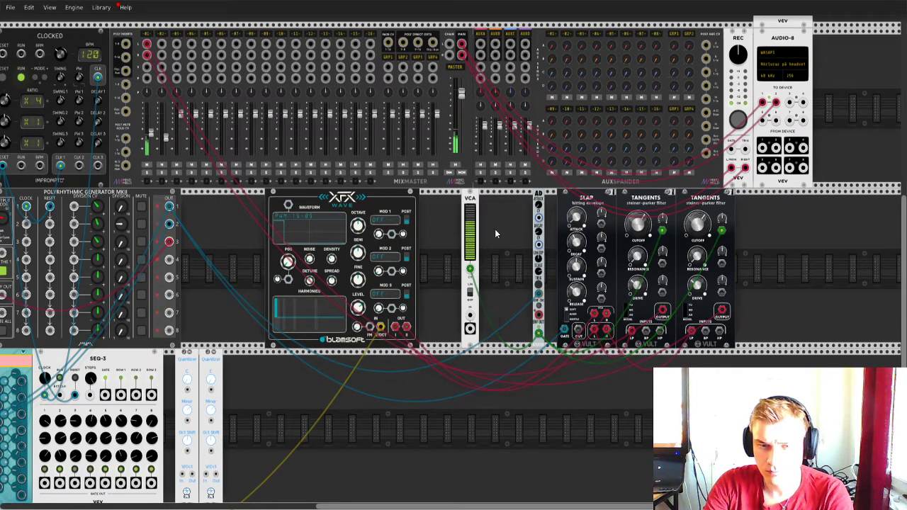
{"action": "key", "text": "Delete"}
{"action": "left_click_drag", "start_coordinate": [541, 202], "coordinate": [604, 205]}
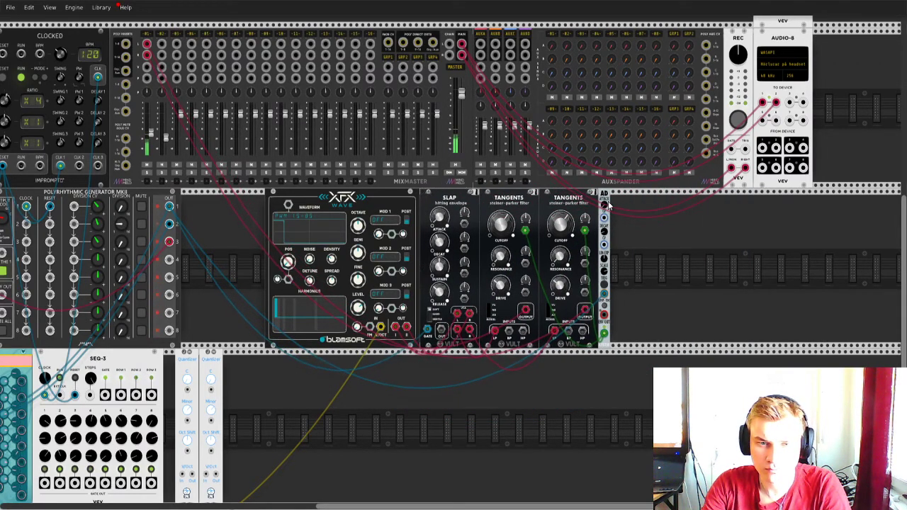
Step: Search the library for "trum", add a Vult Trummor 2 above MixMaster and patch its oscillator output into mixer channel 16
{"action": "scroll", "coordinate": [607, 211], "scroll_direction": "up", "scroll_amount": 5}
{"action": "scroll", "coordinate": [247, 210], "scroll_direction": "up", "scroll_amount": 2}
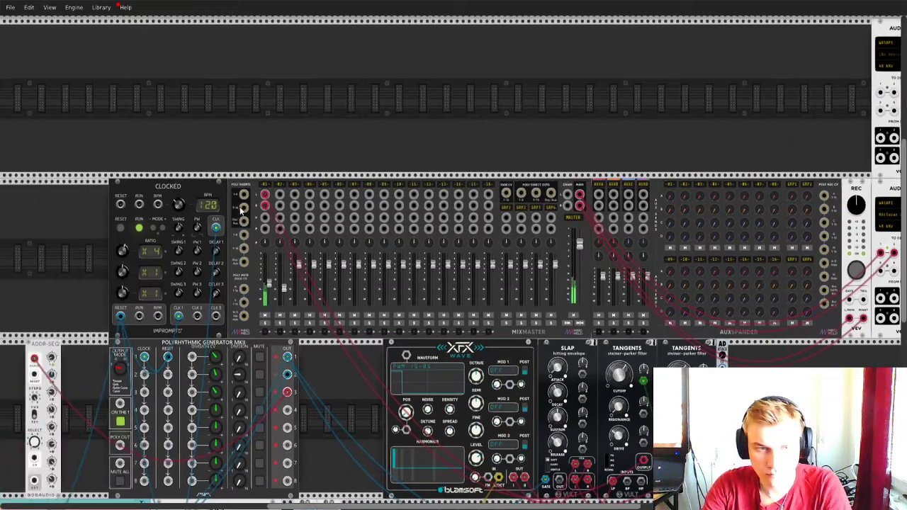
{"action": "scroll", "coordinate": [319, 202], "scroll_direction": "down", "scroll_amount": 5}
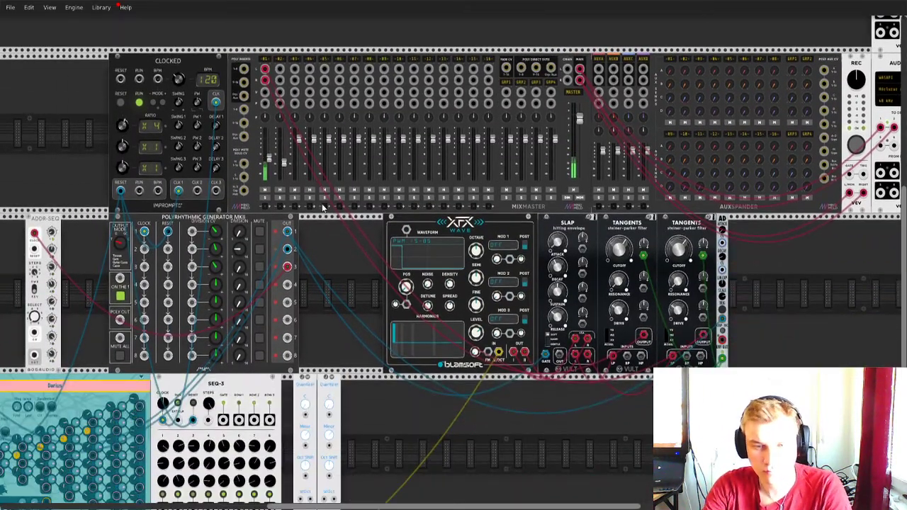
{"action": "scroll", "coordinate": [321, 203], "scroll_direction": "up", "scroll_amount": 5}
{"action": "right_click", "coordinate": [397, 114]}
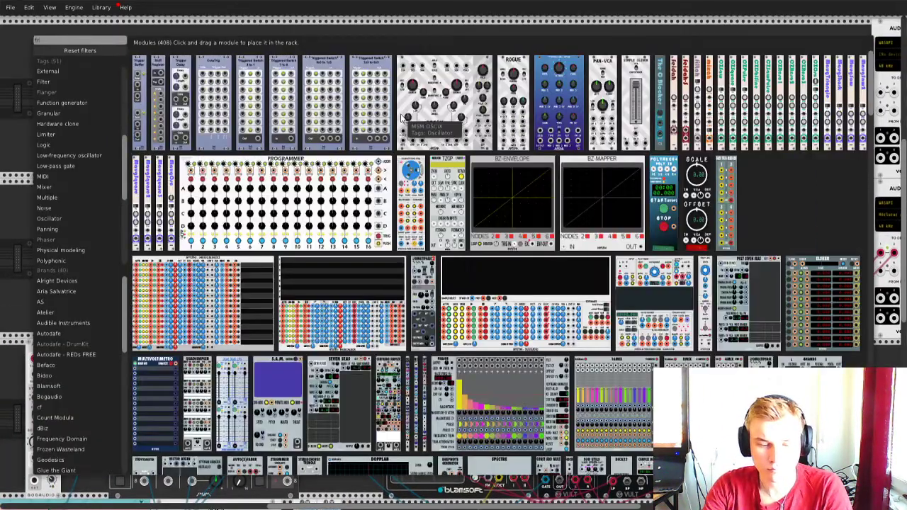
{"action": "type", "text": "trum"}
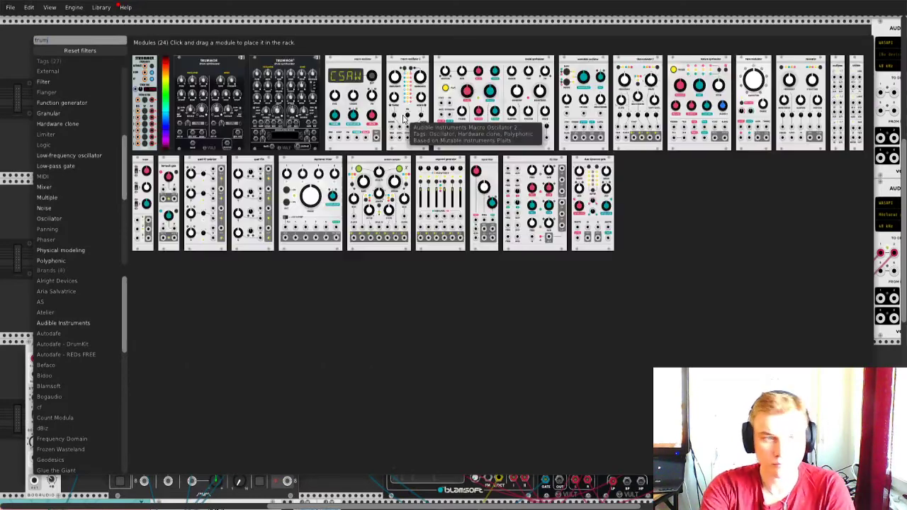
{"action": "left_click_drag", "start_coordinate": [255, 92], "coordinate": [411, 160]}
{"action": "left_click_drag", "start_coordinate": [391, 131], "coordinate": [487, 193]}
Step: Search the library for "dec" and place a Vult Decline equalizer directly beside Trummor 2
{"action": "right_click", "coordinate": [482, 177]}
{"action": "type", "text": "dec"}
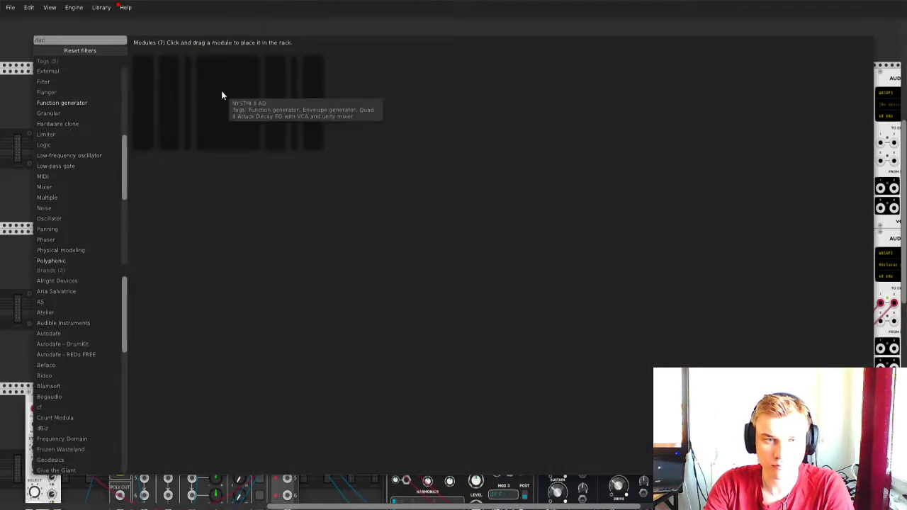
{"action": "left_click", "coordinate": [313, 100]}
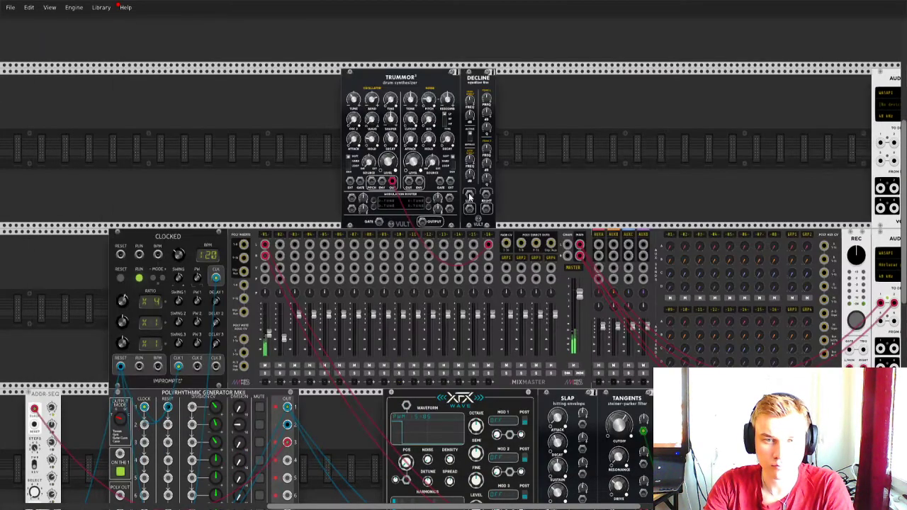
Step: Route Trummor 2's output through Decline and patch Decline's outputs into both inputs of mixer channel 16
{"action": "mouse_move", "coordinate": [488, 245]}
{"action": "left_mouse_down"}
{"action": "mouse_move", "coordinate": [470, 196]}
{"action": "mouse_move", "coordinate": [487, 198]}
{"action": "mouse_move", "coordinate": [494, 244]}
{"action": "mouse_move", "coordinate": [524, 279]}
{"action": "mouse_move", "coordinate": [488, 245]}
{"action": "left_mouse_up"}
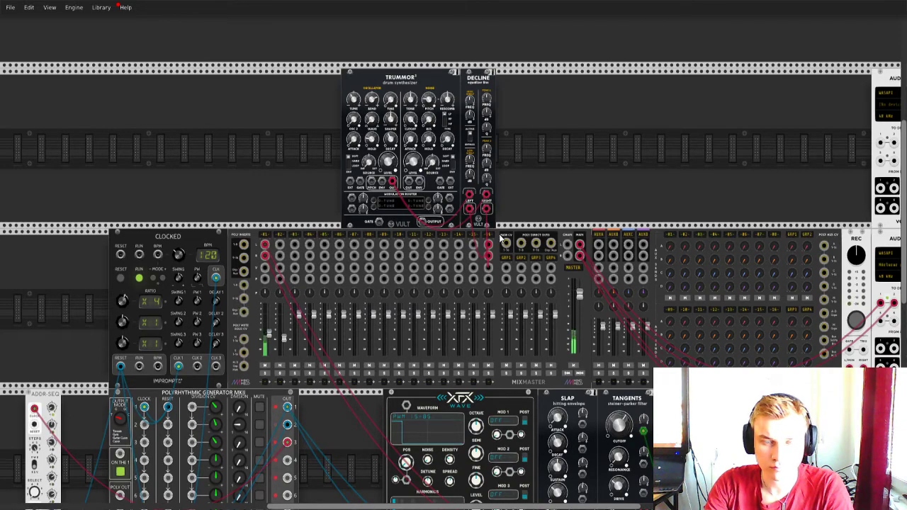
Step: Search the library for "gates" and place an Impromptu GateSeq64 above Clocked
{"action": "right_click", "coordinate": [228, 170]}
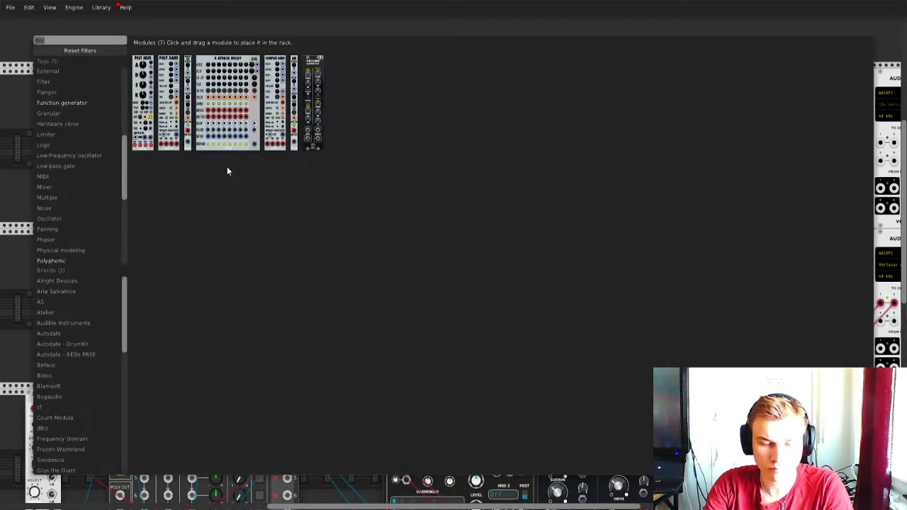
{"action": "type", "text": "seq"}
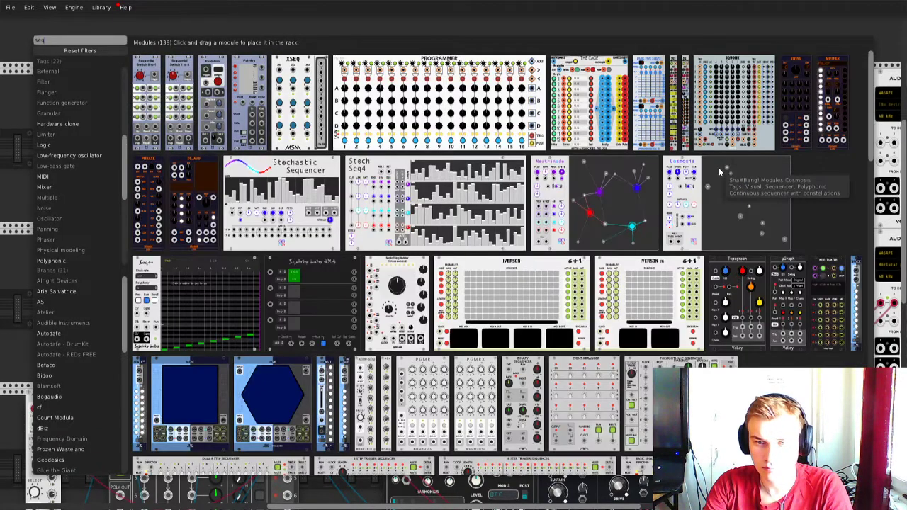
{"action": "type", "text": "s"}
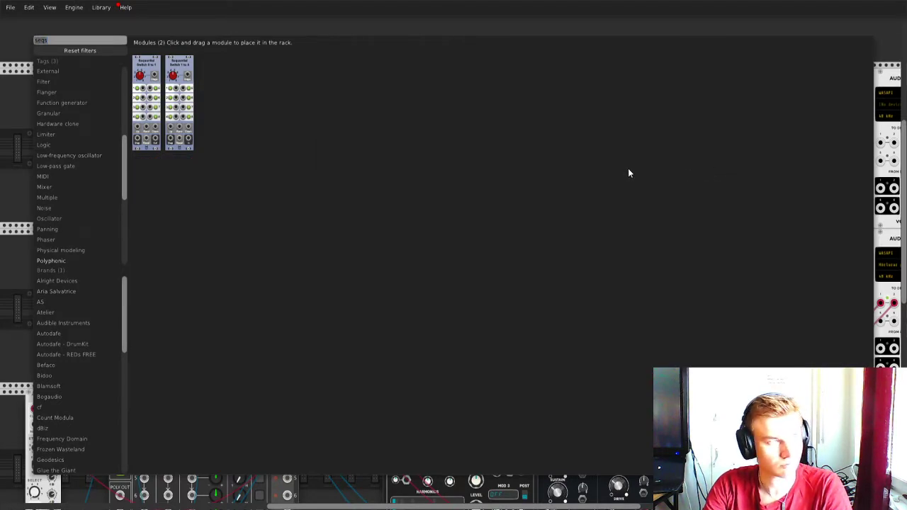
{"action": "key", "text": "BackSpace"}
{"action": "type", "text": "gates"}
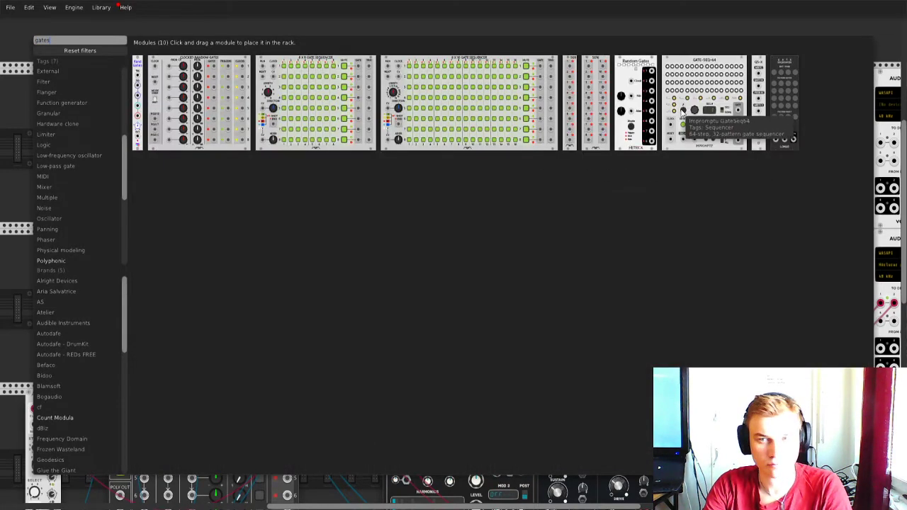
{"action": "left_click_drag", "start_coordinate": [682, 111], "coordinate": [152, 163]}
Step: Patch GateSeq64's first gate output to Trummor 2's gate input, and its clock and reset inputs to Clocked's CLK 1 and reset outputs
{"action": "left_click_drag", "start_coordinate": [244, 165], "coordinate": [354, 181]}
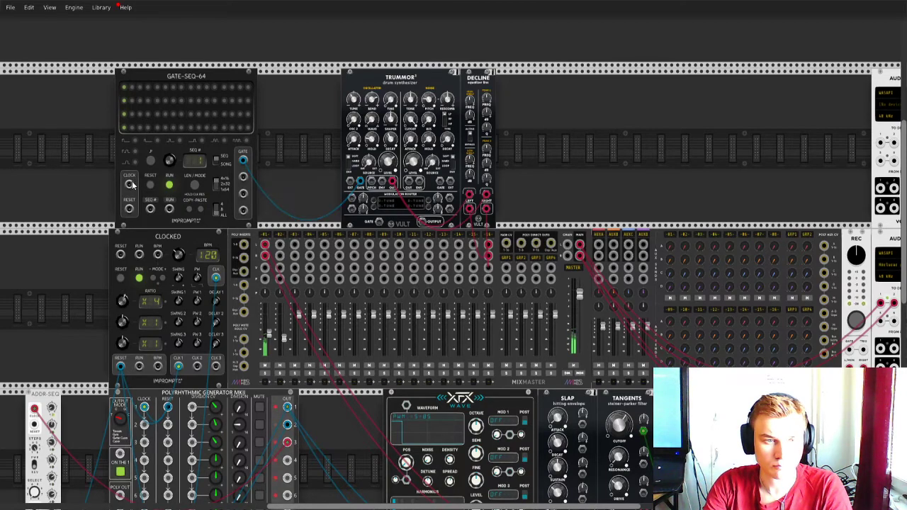
{"action": "left_click_drag", "start_coordinate": [131, 185], "coordinate": [178, 367]}
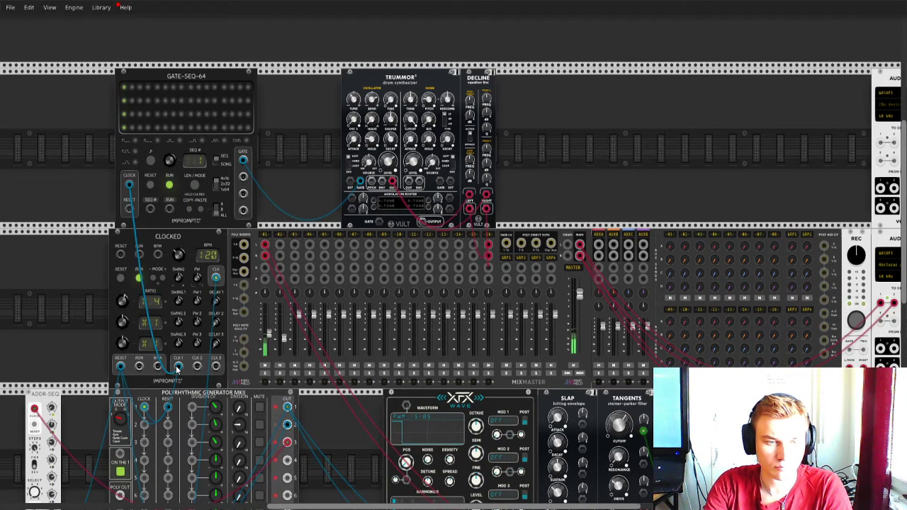
{"action": "left_click_drag", "start_coordinate": [133, 209], "coordinate": [120, 366]}
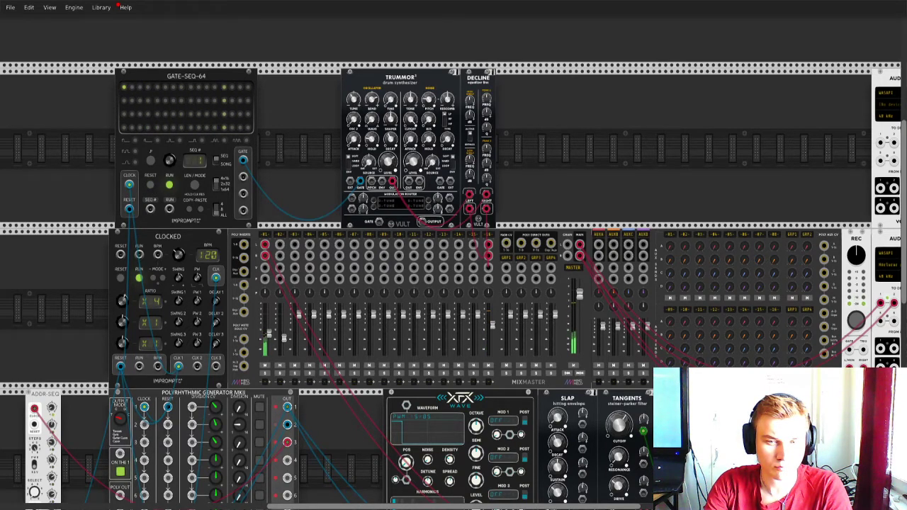
Step: Program GateSeq64's first row with gates on steps 1, 5, 9, 13, 14 and 16
{"action": "left_click", "coordinate": [158, 88]}
{"action": "left_click", "coordinate": [224, 88]}
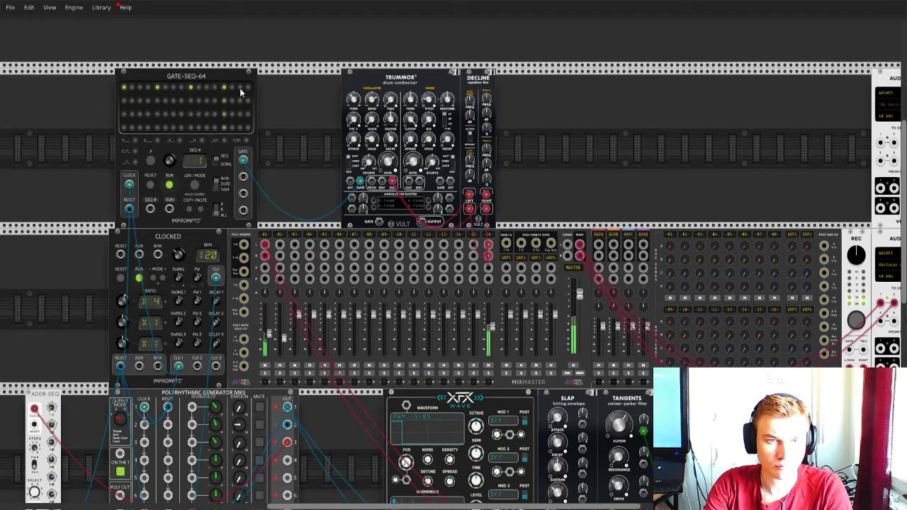
{"action": "left_click", "coordinate": [239, 88]}
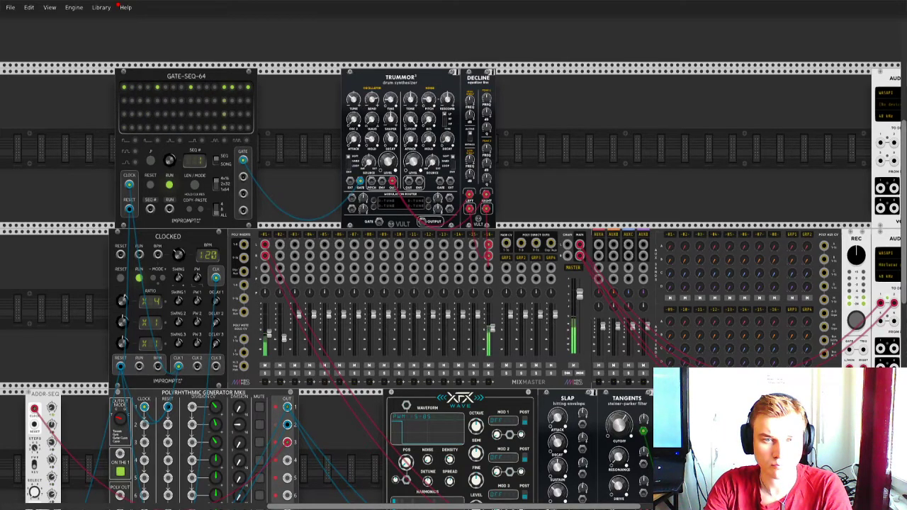
Step: Enable gate probability for the extra gates near the end of GateSeq64's first row and adjust its amount
{"action": "scroll", "coordinate": [303, 107], "scroll_direction": "left", "scroll_amount": 1}
{"action": "scroll", "coordinate": [303, 108], "scroll_direction": "down", "scroll_amount": 2}
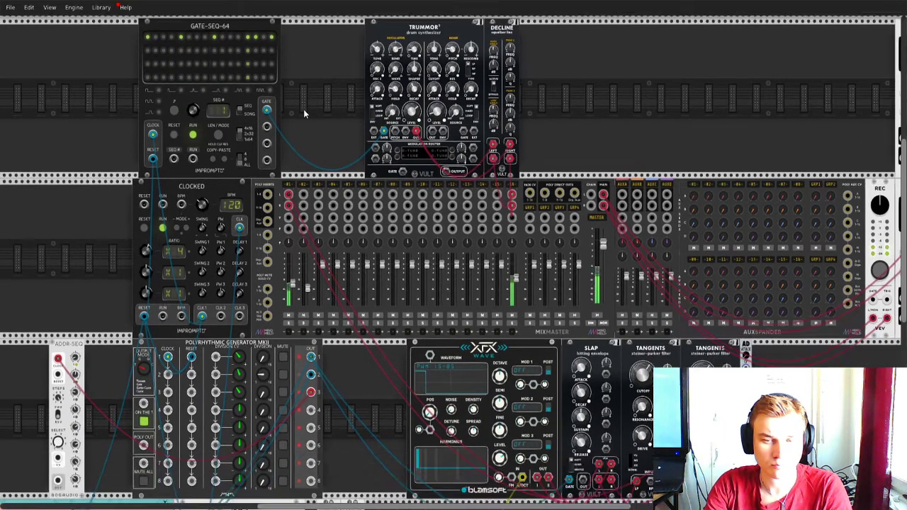
{"action": "scroll", "coordinate": [303, 109], "scroll_direction": "right", "scroll_amount": 3}
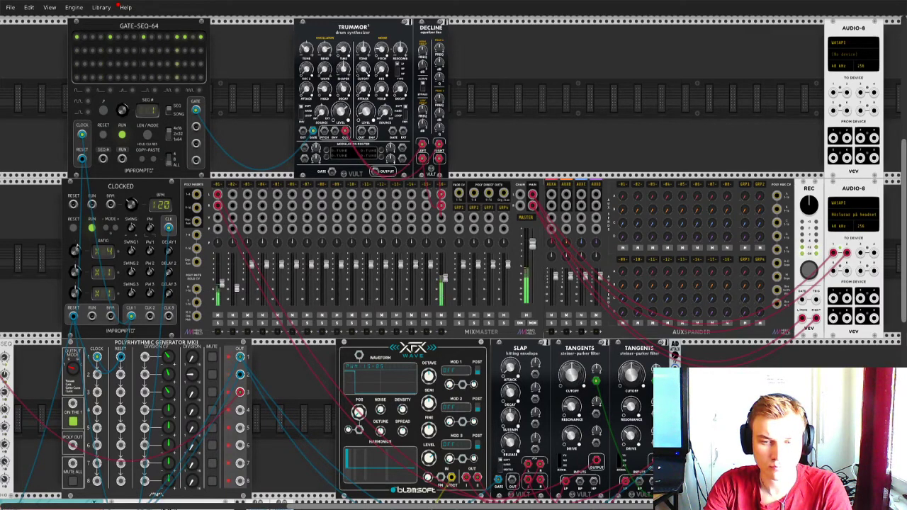
{"action": "scroll", "coordinate": [641, 411], "scroll_direction": "down", "scroll_amount": 3}
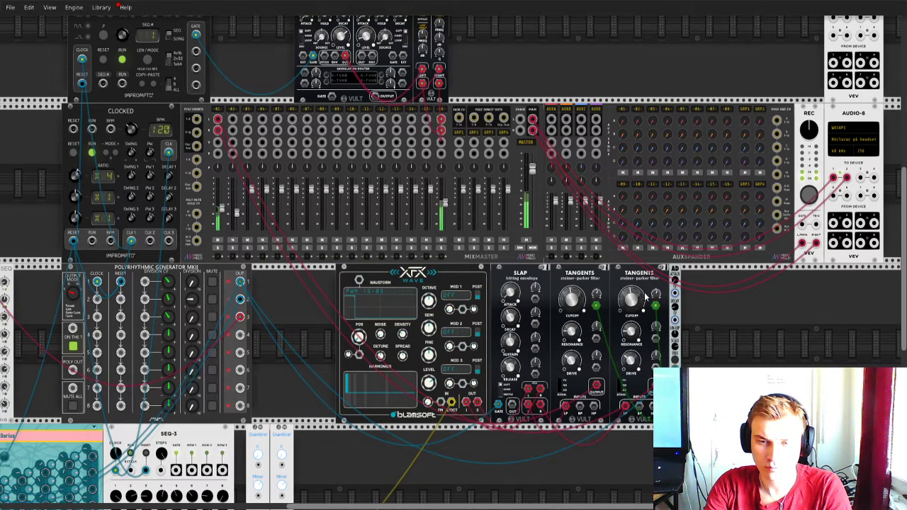
{"action": "scroll", "coordinate": [652, 298], "scroll_direction": "up", "scroll_amount": 5}
{"action": "scroll", "coordinate": [358, 223], "scroll_direction": "left", "scroll_amount": 2}
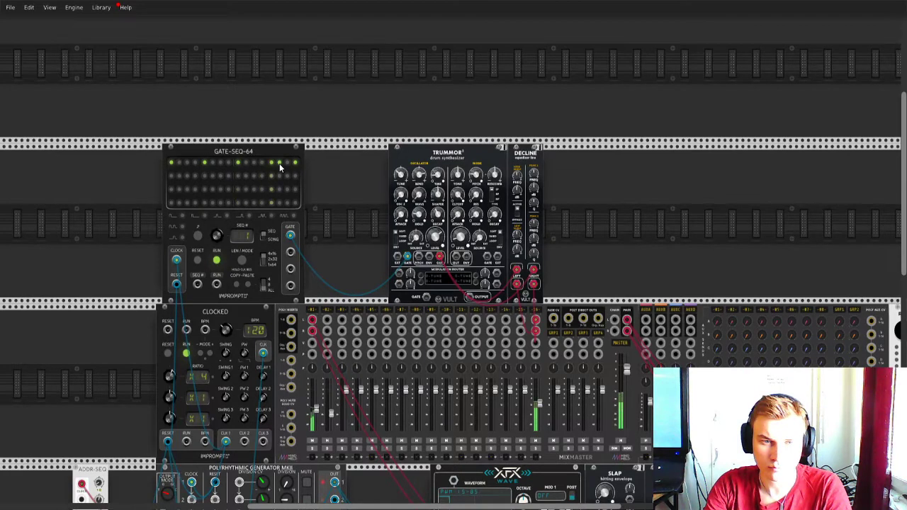
{"action": "left_click_drag", "start_coordinate": [202, 236], "coordinate": [203, 201]}
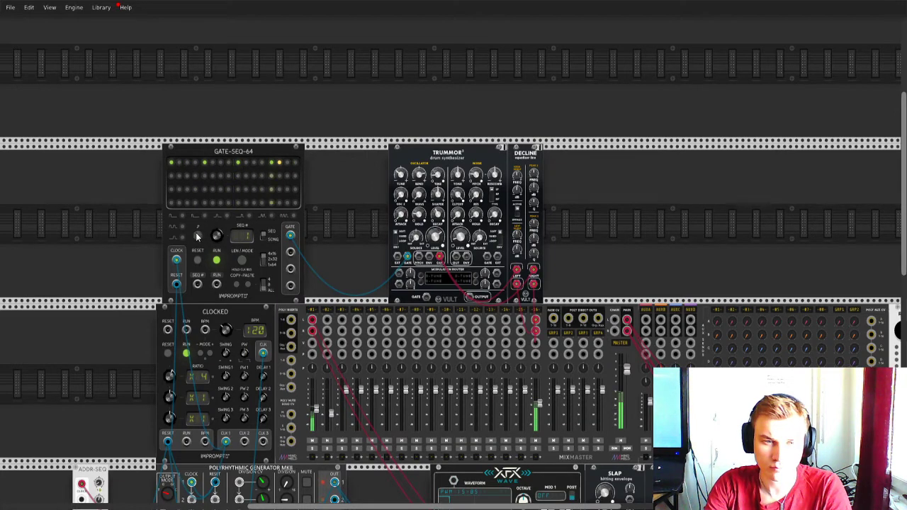
{"action": "left_click_drag", "start_coordinate": [216, 233], "coordinate": [215, 210]}
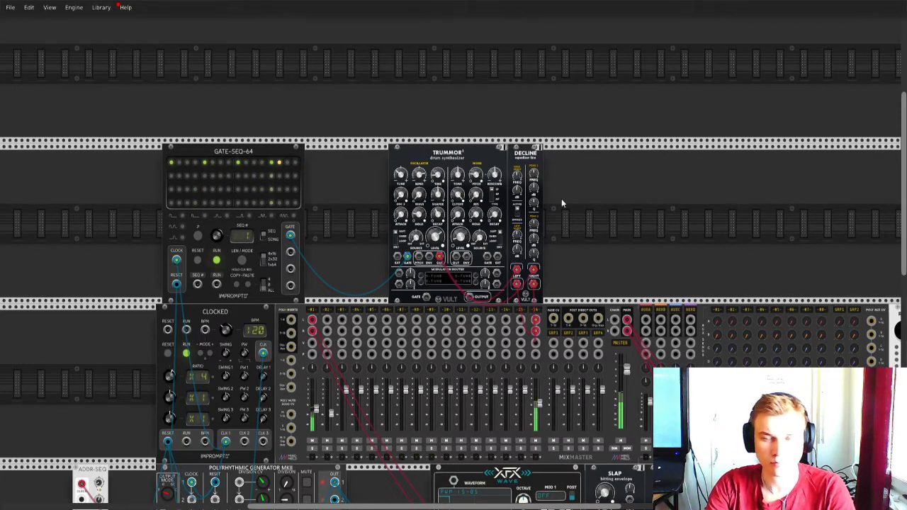
Step: Search the library for "snare" and place an SV Modular Snare Drum N beside Decline
{"action": "right_click", "coordinate": [604, 206]}
{"action": "type", "text": "hora"}
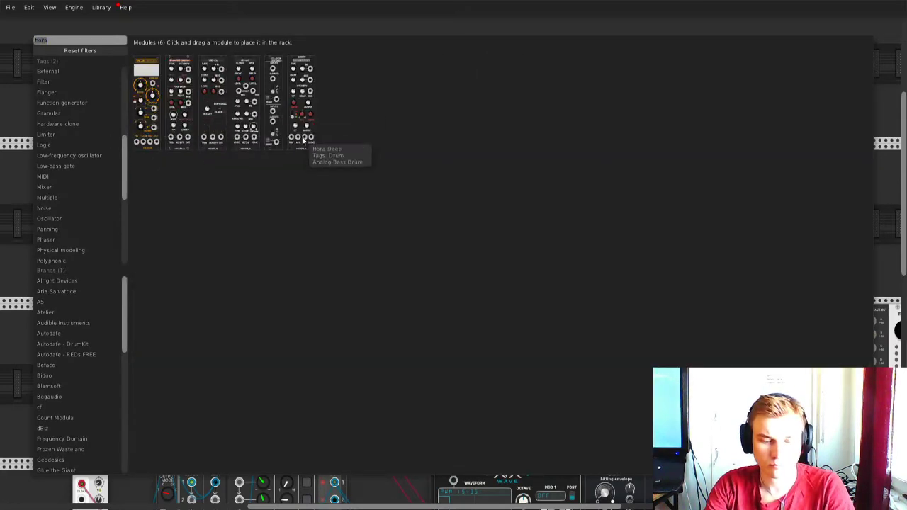
{"action": "type", "text": "snare"}
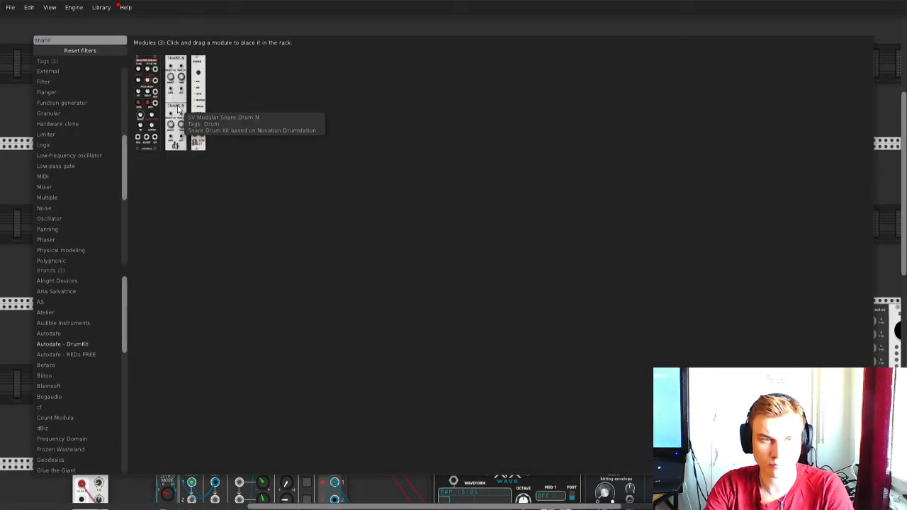
{"action": "left_click", "coordinate": [175, 106]}
Step: Search the library for "perc" and place a Percussive Vibration module in the row above the drum modules
{"action": "right_click", "coordinate": [673, 204]}
{"action": "type", "text": "perc"}
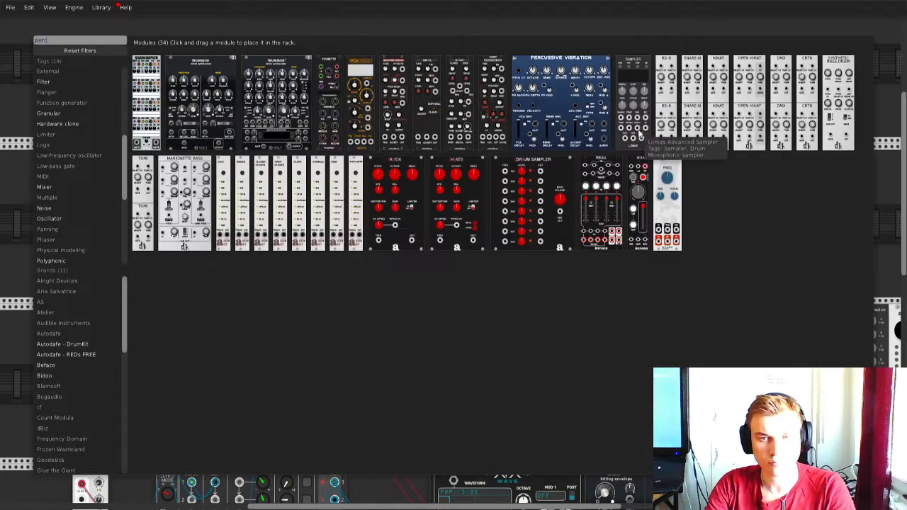
{"action": "left_click_drag", "start_coordinate": [592, 97], "coordinate": [685, 29]}
Step: Search the library for "chro" and place the Alright Devices module directly beside Snare-N
{"action": "scroll", "coordinate": [563, 273], "scroll_direction": "up", "scroll_amount": 3}
{"action": "scroll", "coordinate": [563, 273], "scroll_direction": "right", "scroll_amount": 3}
{"action": "right_click", "coordinate": [563, 273]}
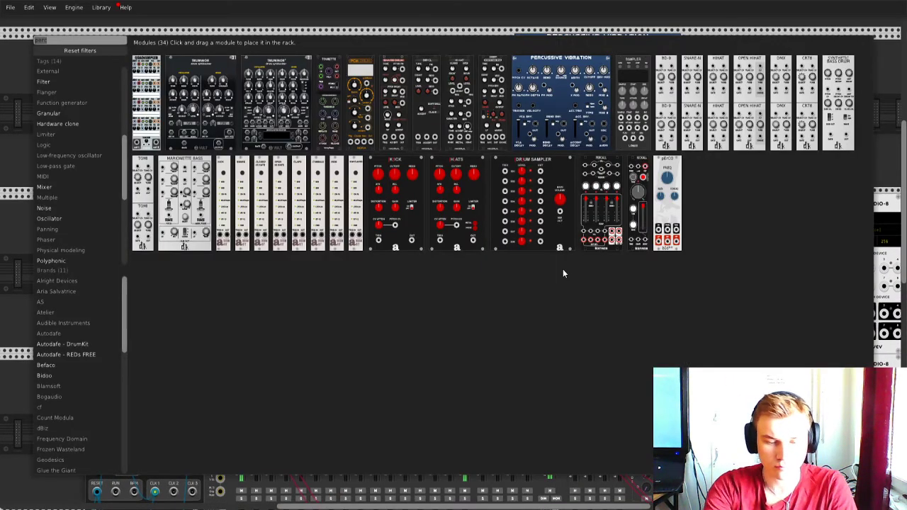
{"action": "type", "text": "chro"}
{"action": "left_click_drag", "start_coordinate": [169, 83], "coordinate": [610, 303]}
Step: Search the library for "plat" and place a Valley Plateau reverb beside the Alright Devices module
{"action": "right_click", "coordinate": [611, 303]}
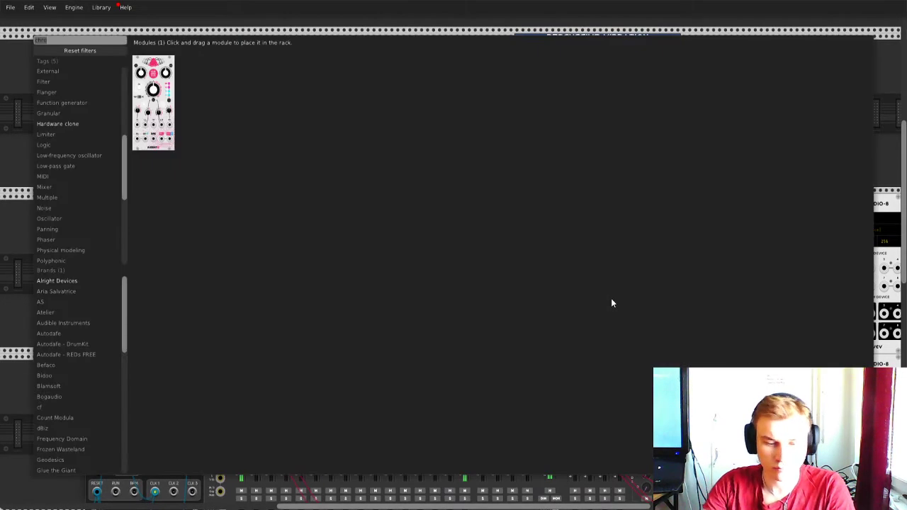
{"action": "type", "text": "plat"}
{"action": "left_click_drag", "start_coordinate": [213, 99], "coordinate": [613, 267]}
Step: Examine the rack from the new drum and effect modules down to the row holding Darius and SEQ-3
{"action": "scroll", "coordinate": [571, 312], "scroll_direction": "down", "scroll_amount": 5}
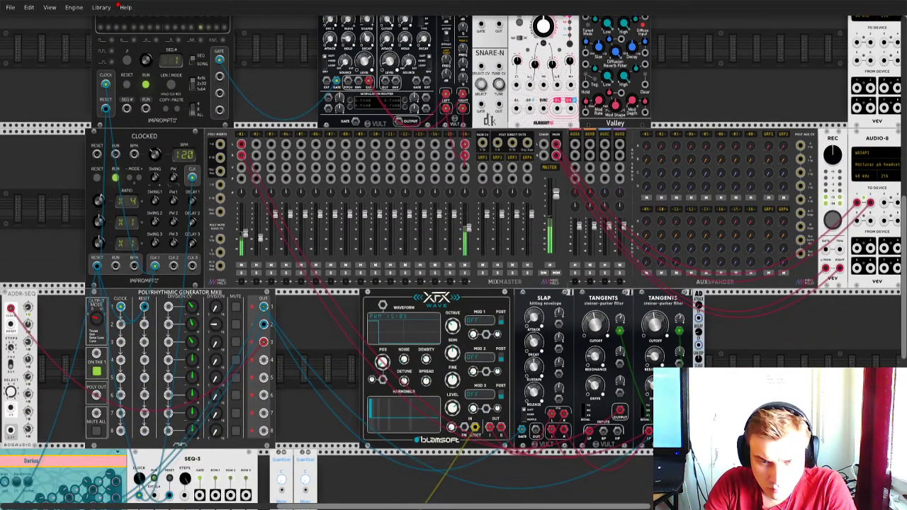
{"action": "scroll", "coordinate": [414, 283], "scroll_direction": "up", "scroll_amount": 5}
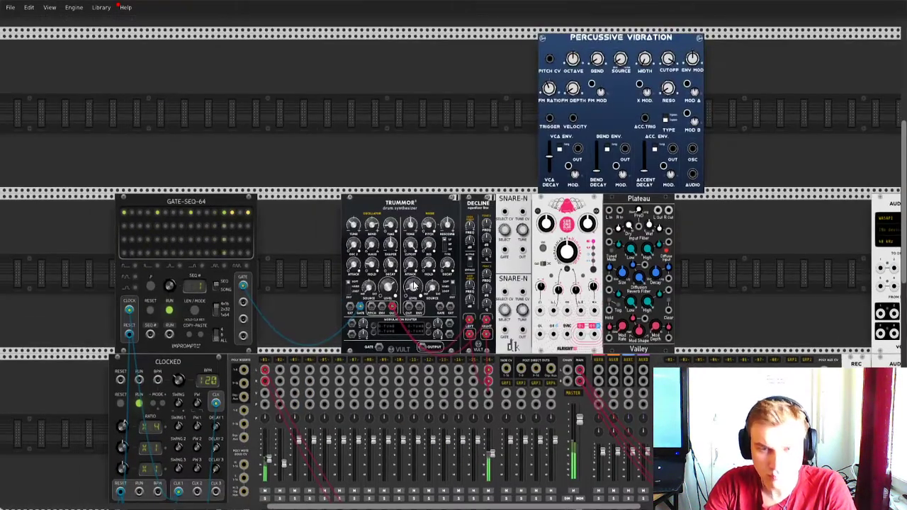
{"action": "scroll", "coordinate": [413, 283], "scroll_direction": "up", "scroll_amount": 2}
{"action": "scroll", "coordinate": [413, 283], "scroll_direction": "right", "scroll_amount": 1}
{"action": "scroll", "coordinate": [414, 283], "scroll_direction": "down", "scroll_amount": 3}
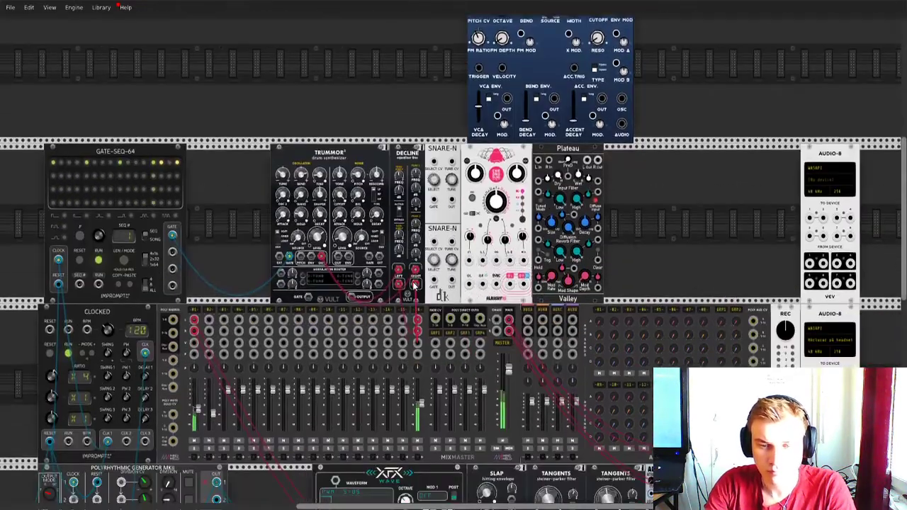
{"action": "scroll", "coordinate": [413, 284], "scroll_direction": "right", "scroll_amount": 1}
{"action": "scroll", "coordinate": [414, 284], "scroll_direction": "left", "scroll_amount": 1}
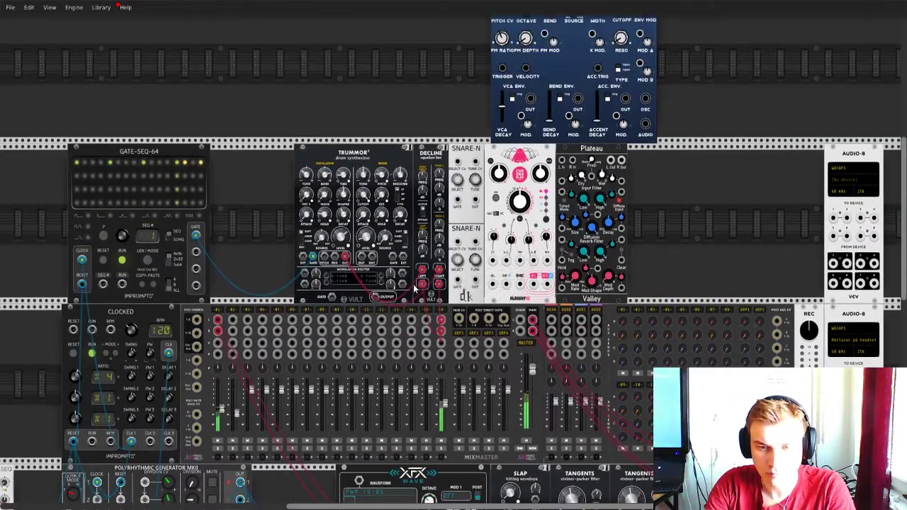
{"action": "scroll", "coordinate": [415, 286], "scroll_direction": "down", "scroll_amount": 2}
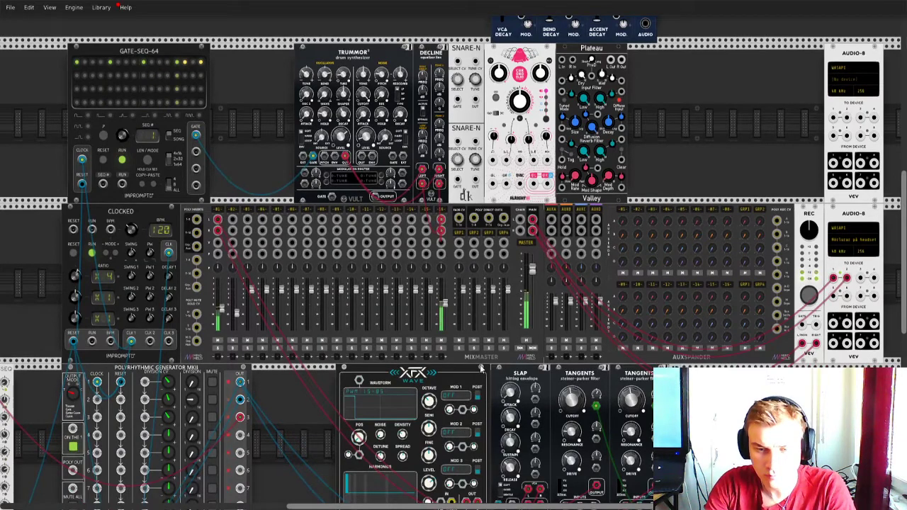
{"action": "scroll", "coordinate": [550, 386], "scroll_direction": "down", "scroll_amount": 1}
{"action": "scroll", "coordinate": [549, 386], "scroll_direction": "down", "scroll_amount": 2}
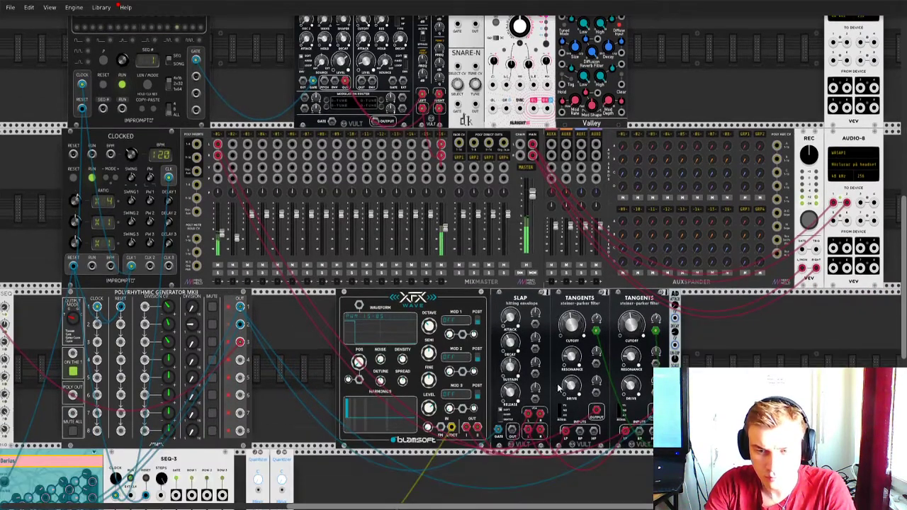
{"action": "scroll", "coordinate": [347, 429], "scroll_direction": "down", "scroll_amount": 1}
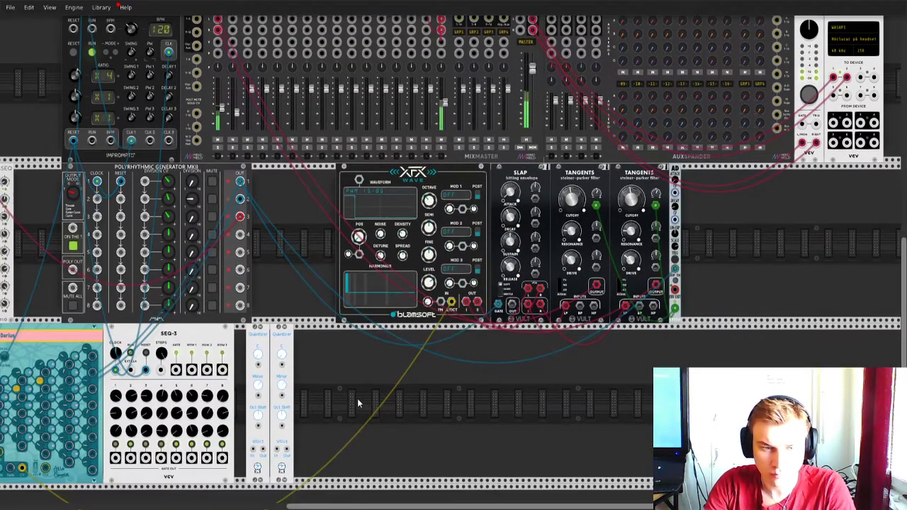
Step: Delete the unused SEQ-3 and the two quantizer modules beside Darius
{"action": "scroll", "coordinate": [306, 385], "scroll_direction": "left", "scroll_amount": 1}
{"action": "scroll", "coordinate": [306, 385], "scroll_direction": "down", "scroll_amount": 1}
{"action": "scroll", "coordinate": [306, 389], "scroll_direction": "left", "scroll_amount": 1}
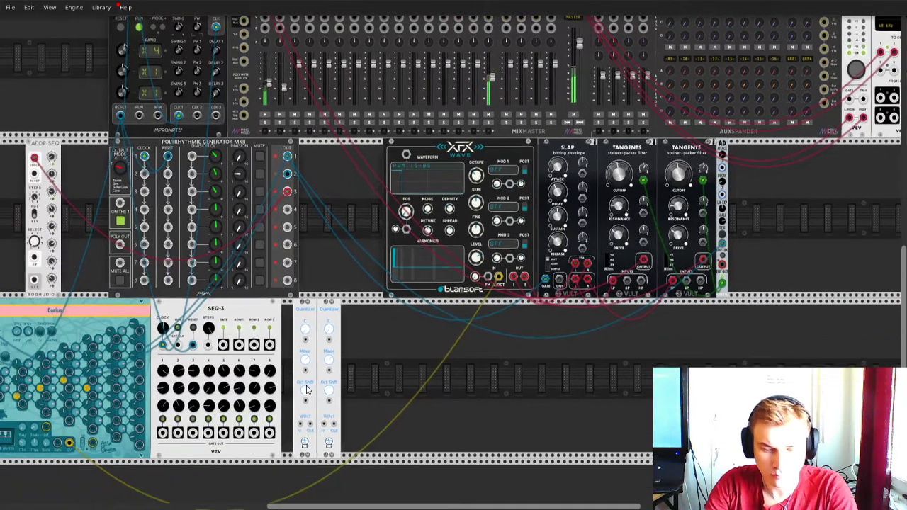
{"action": "key", "text": "Delete"}
{"action": "key", "text": "Delete"}
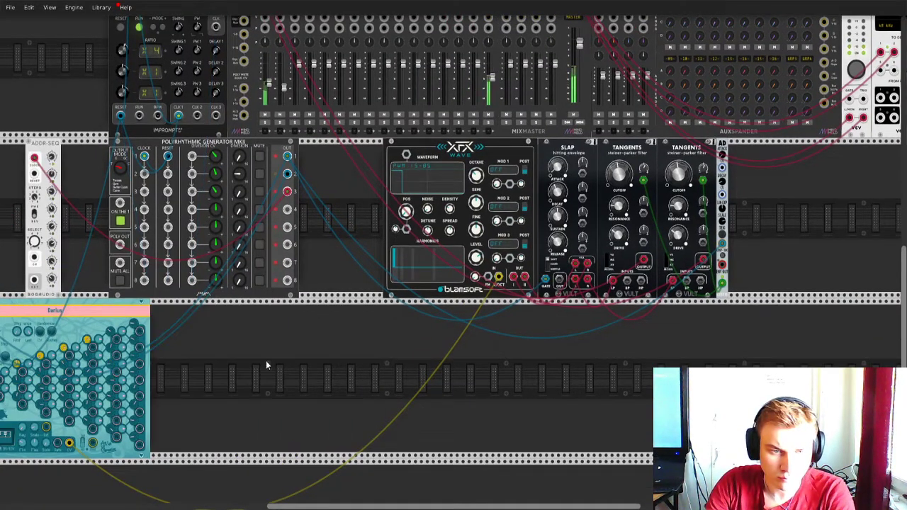
Step: Shift XFX Wave and its filter chain along the row and move Darius between the Polyrhythmic Generator and XFX Wave
{"action": "left_click_drag", "start_coordinate": [103, 312], "coordinate": [402, 312]}
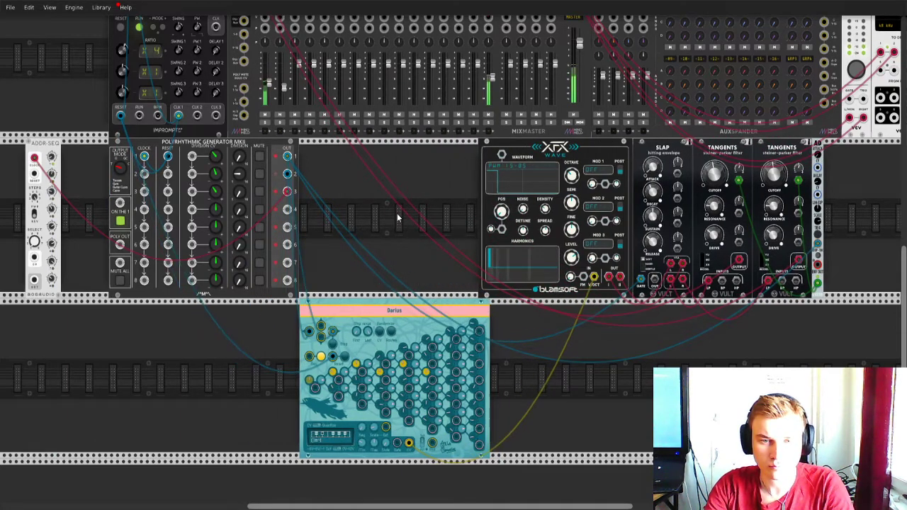
{"action": "left_click_drag", "start_coordinate": [507, 158], "coordinate": [543, 159]}
{"action": "left_click_drag", "start_coordinate": [419, 267], "coordinate": [414, 150]}
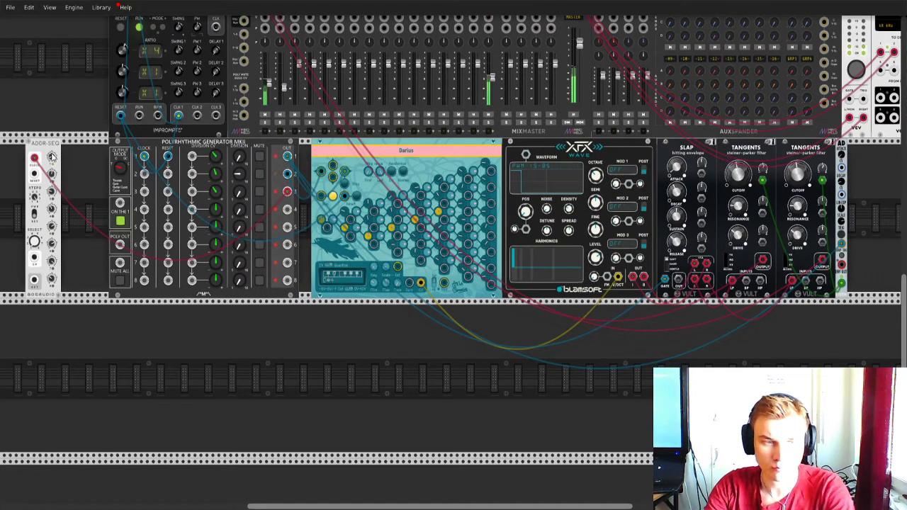
Step: Delete the ADDR-SEQ module and patch the lower SNARE-N module's output into MixMaster channel 14
{"action": "key", "text": "Delete"}
{"action": "scroll", "coordinate": [129, 326], "scroll_direction": "up", "scroll_amount": 5}
{"action": "scroll", "coordinate": [161, 340], "scroll_direction": "up", "scroll_amount": 3}
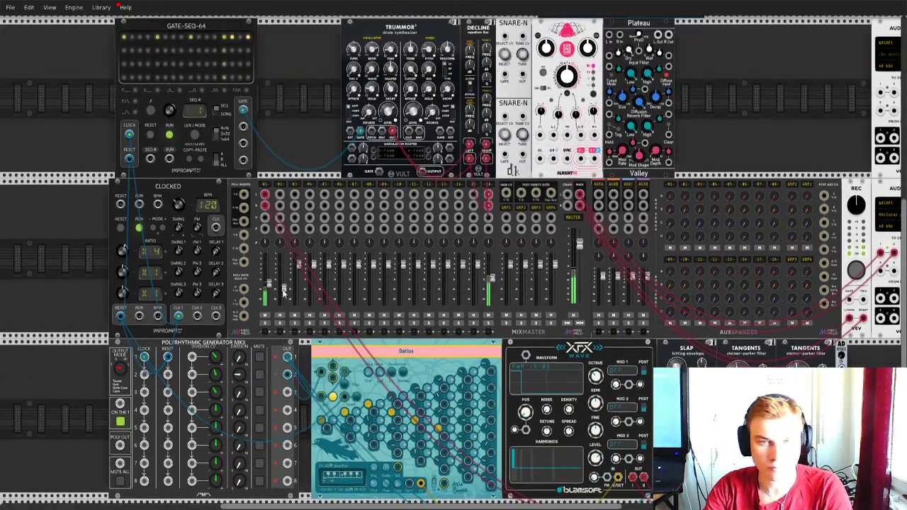
{"action": "scroll", "coordinate": [369, 242], "scroll_direction": "up", "scroll_amount": 4}
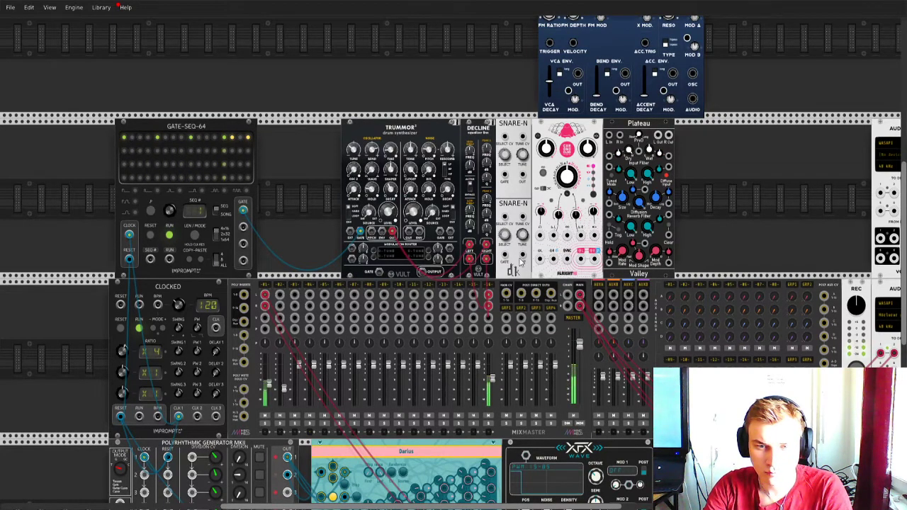
{"action": "left_click_drag", "start_coordinate": [522, 254], "coordinate": [457, 301]}
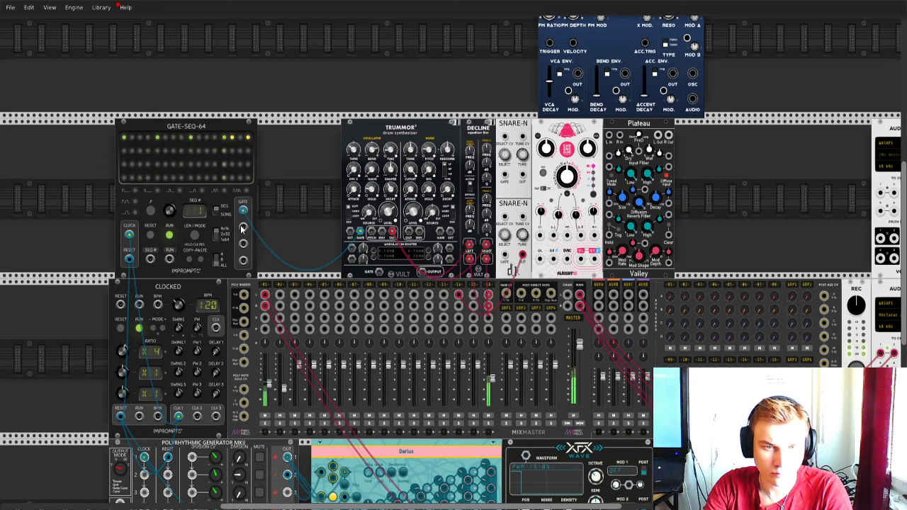
Step: Program a gate pattern in the second row of GATE-SEQ-64, with gate probabilities of .32 and .26 near its end
{"action": "left_click", "coordinate": [139, 150]}
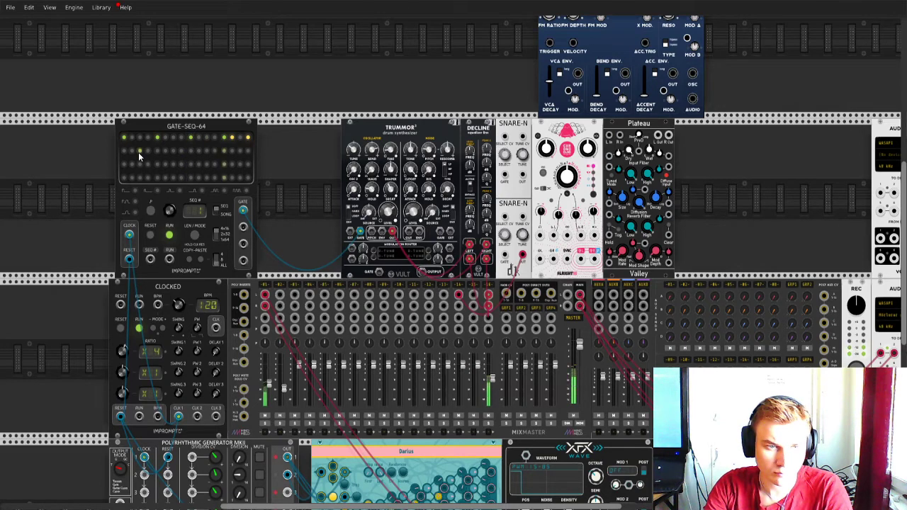
{"action": "left_click", "coordinate": [216, 152]}
{"action": "mouse_move", "coordinate": [170, 211]}
{"action": "left_mouse_down"}
{"action": "mouse_move", "coordinate": [169, 194]}
{"action": "mouse_move", "coordinate": [169, 204]}
{"action": "left_mouse_up"}
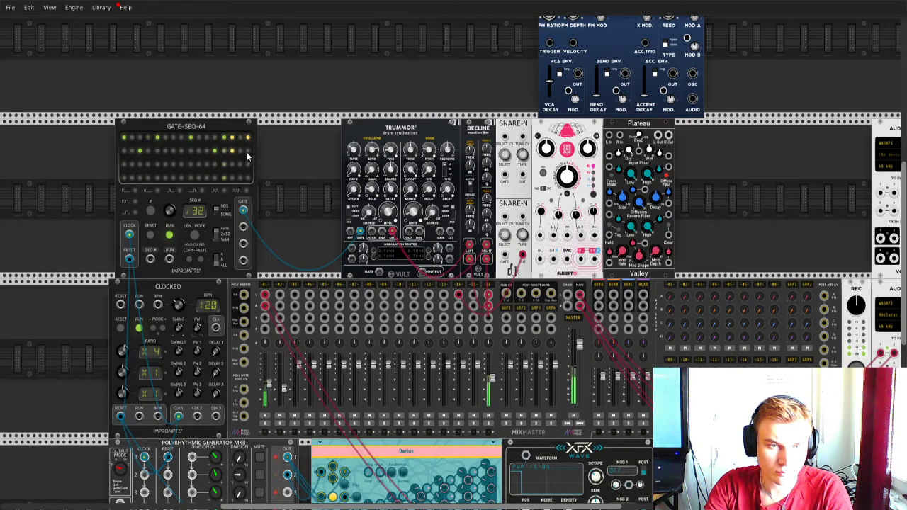
{"action": "left_click", "coordinate": [241, 151]}
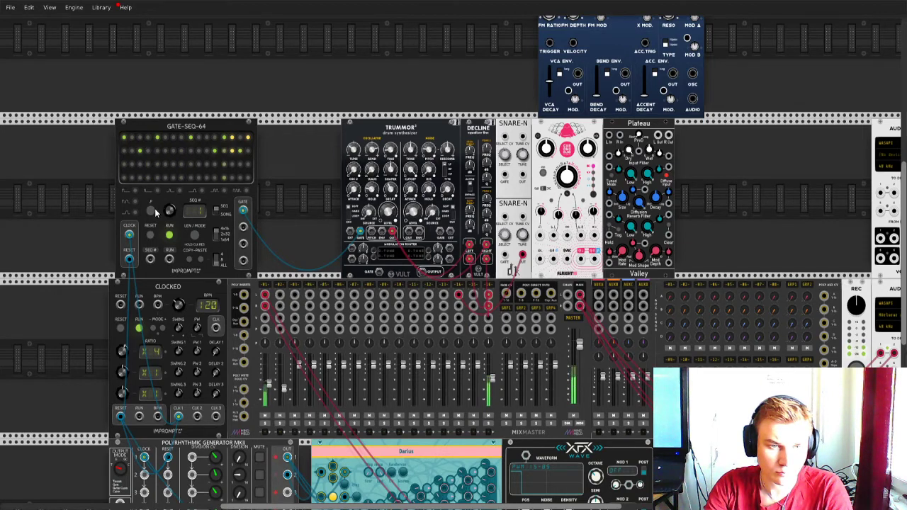
{"action": "left_click_drag", "start_coordinate": [170, 213], "coordinate": [170, 214]}
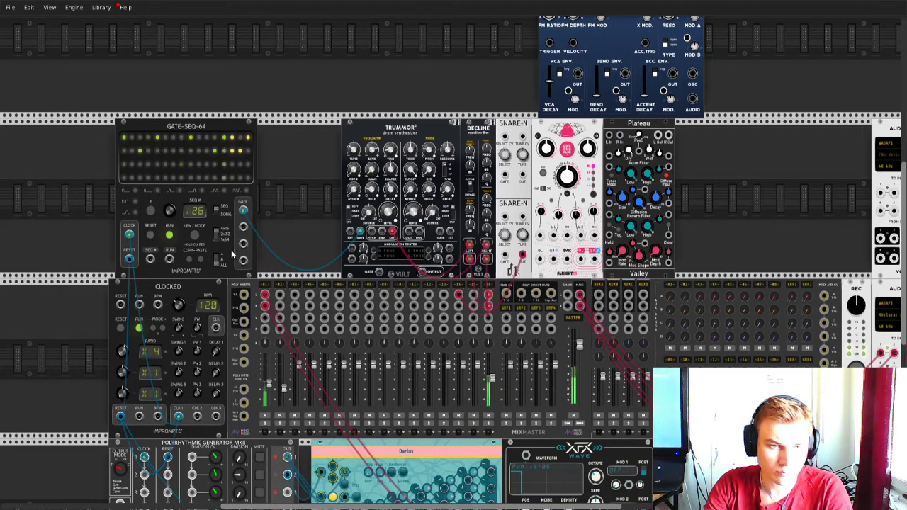
Step: Trigger the lower SNARE-N from GATE-SEQ-64's second gate output and lower its channel 14 fader
{"action": "left_click_drag", "start_coordinate": [242, 227], "coordinate": [505, 255]}
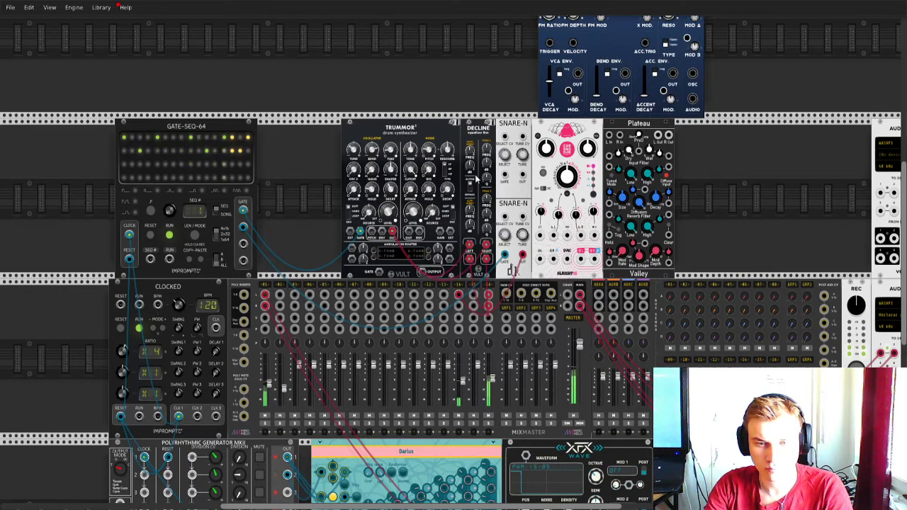
{"action": "left_click_drag", "start_coordinate": [462, 384], "coordinate": [462, 383]}
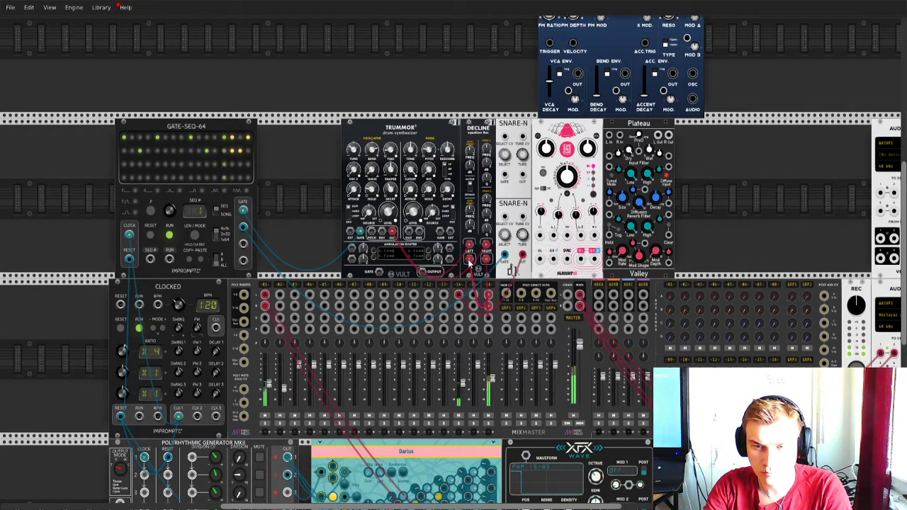
Step: Route the Alright Devices module's outputs through Plateau into mixer channel 15, and connect its sync input to Clocked
{"action": "mouse_move", "coordinate": [469, 259]}
{"action": "left_mouse_down"}
{"action": "mouse_move", "coordinate": [659, 137]}
{"action": "mouse_move", "coordinate": [539, 233]}
{"action": "mouse_move", "coordinate": [471, 258]}
{"action": "left_mouse_up"}
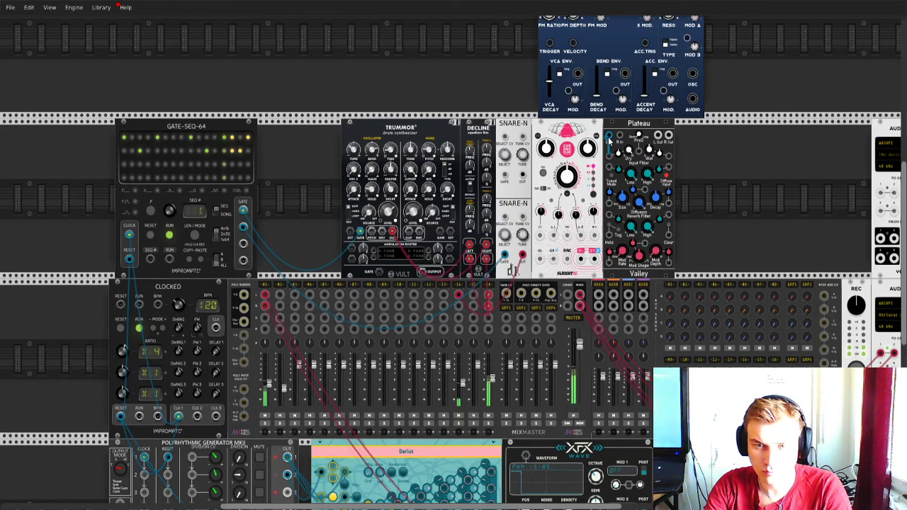
{"action": "mouse_move", "coordinate": [608, 140]}
{"action": "left_mouse_down"}
{"action": "mouse_move", "coordinate": [571, 272]}
{"action": "mouse_move", "coordinate": [592, 263]}
{"action": "mouse_move", "coordinate": [620, 140]}
{"action": "left_mouse_up"}
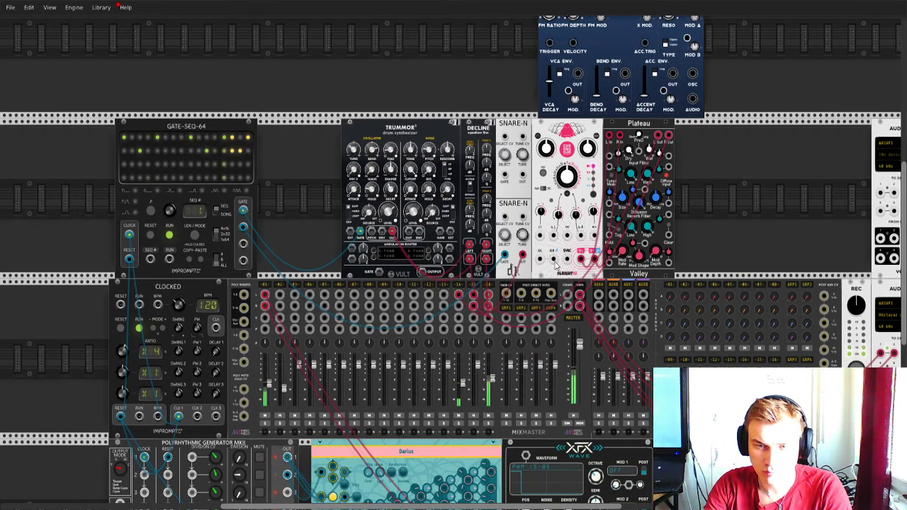
{"action": "left_click_drag", "start_coordinate": [511, 267], "coordinate": [196, 416]}
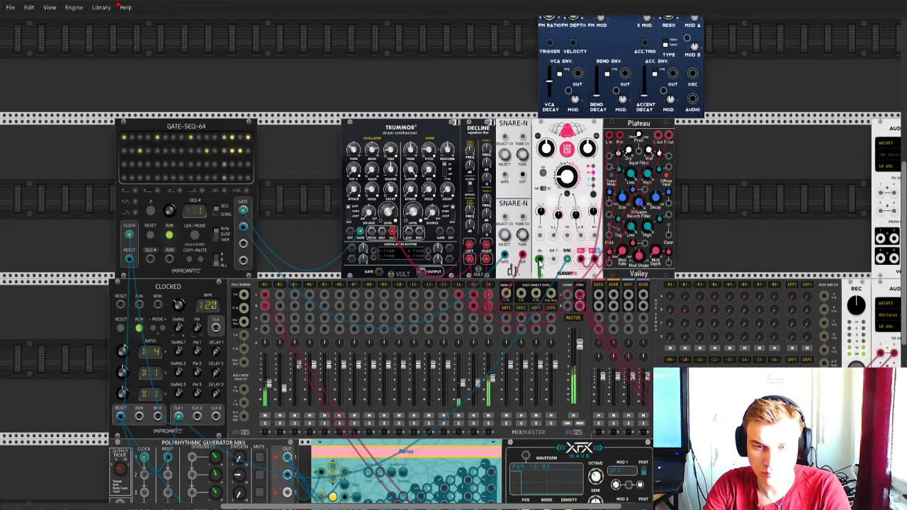
Step: Feed the Decline outputs into the Alright Devices module's left and right inputs, and sync it from Clocked's main CLK output
{"action": "left_click_drag", "start_coordinate": [539, 262], "coordinate": [522, 255]}
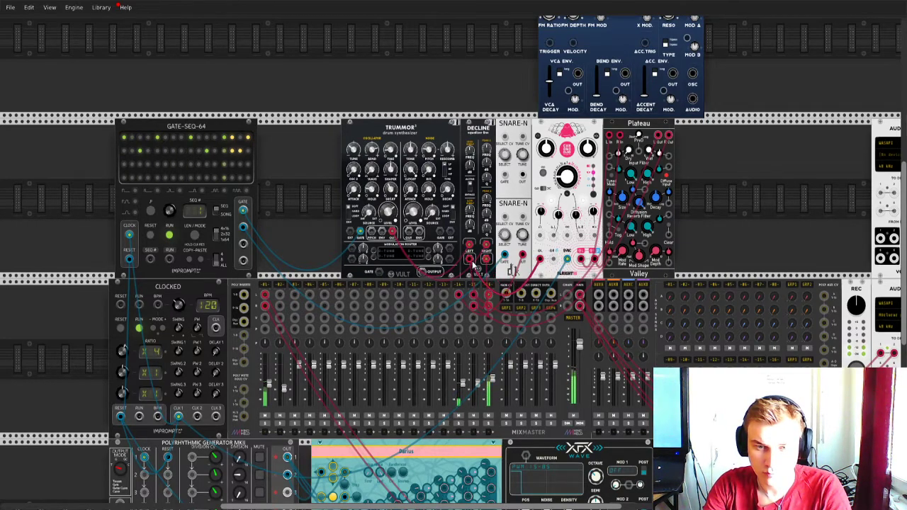
{"action": "left_click_drag", "start_coordinate": [553, 261], "coordinate": [477, 378]}
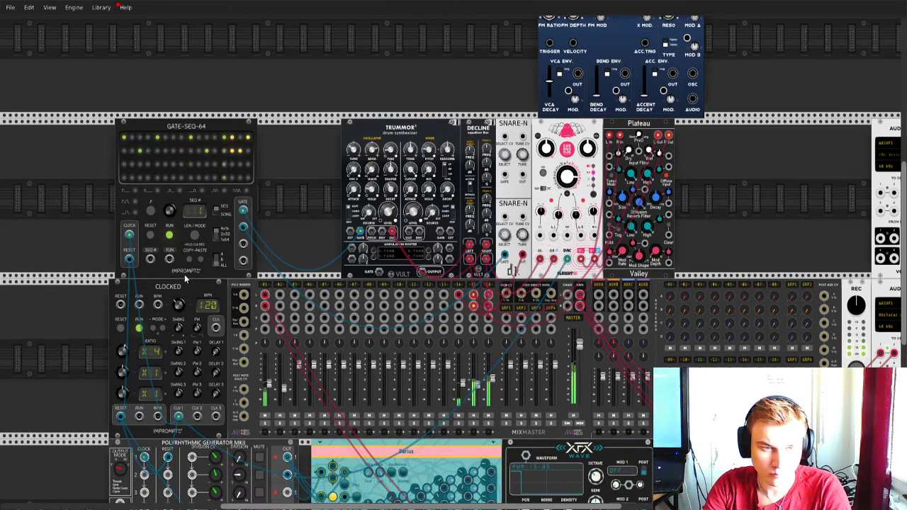
{"action": "left_click_drag", "start_coordinate": [129, 235], "coordinate": [216, 328]}
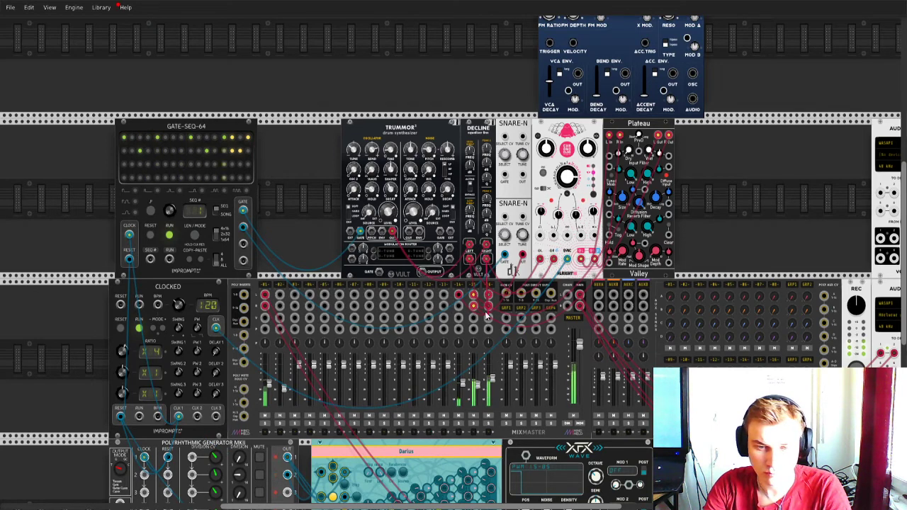
{"action": "left_click", "coordinate": [473, 416]}
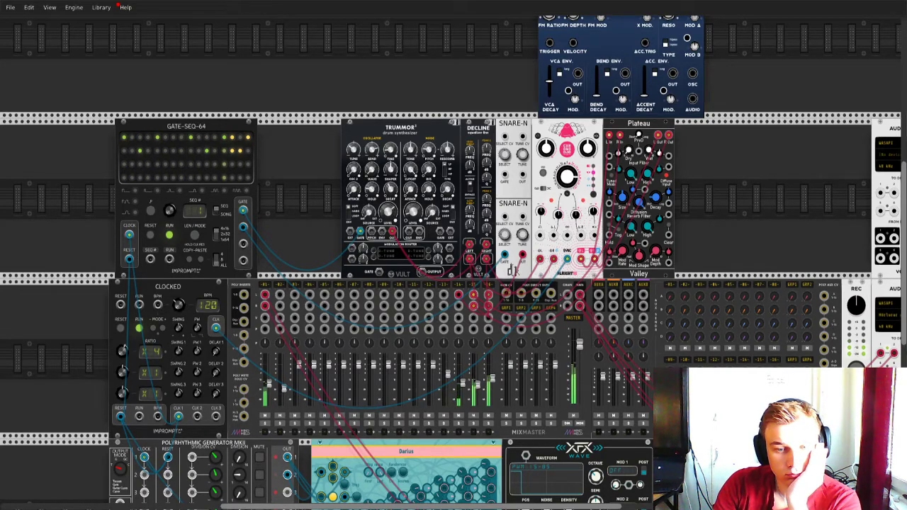
Step: Try the Alright Devices module's outputs on mixer channel 13, soloing it together with channel 16
{"action": "left_click_drag", "start_coordinate": [619, 135], "coordinate": [443, 295]}
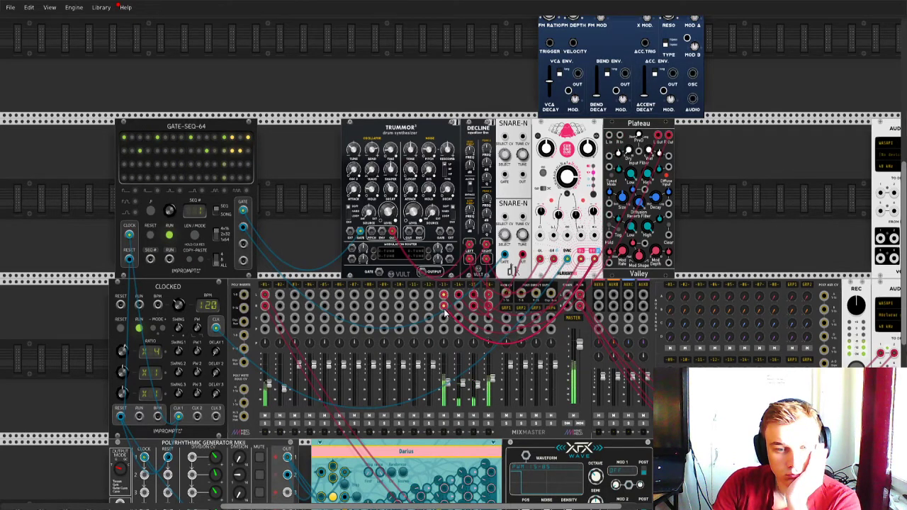
{"action": "left_click", "coordinate": [445, 424]}
{"action": "left_click", "coordinate": [488, 423]}
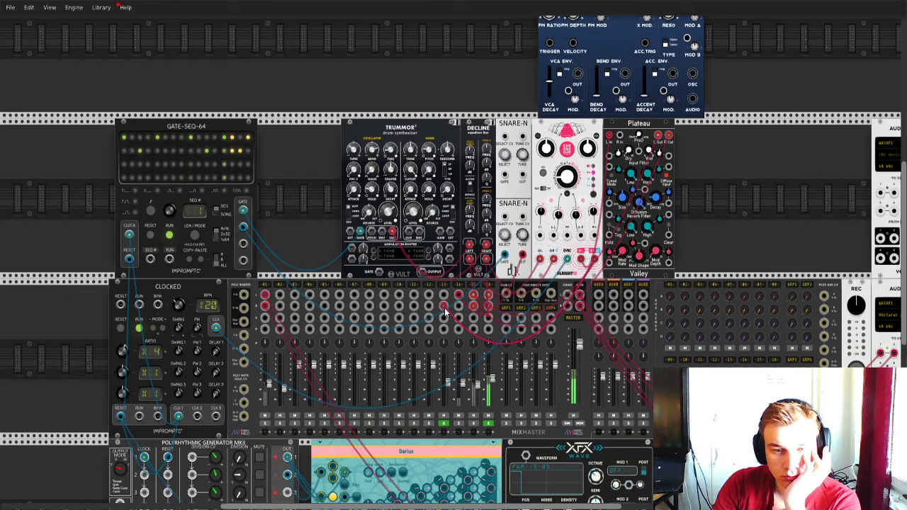
{"action": "left_click", "coordinate": [443, 423]}
Step: Solo channel 15 alongside channel 16, switching it off and on to compare the sound
{"action": "left_click", "coordinate": [473, 424]}
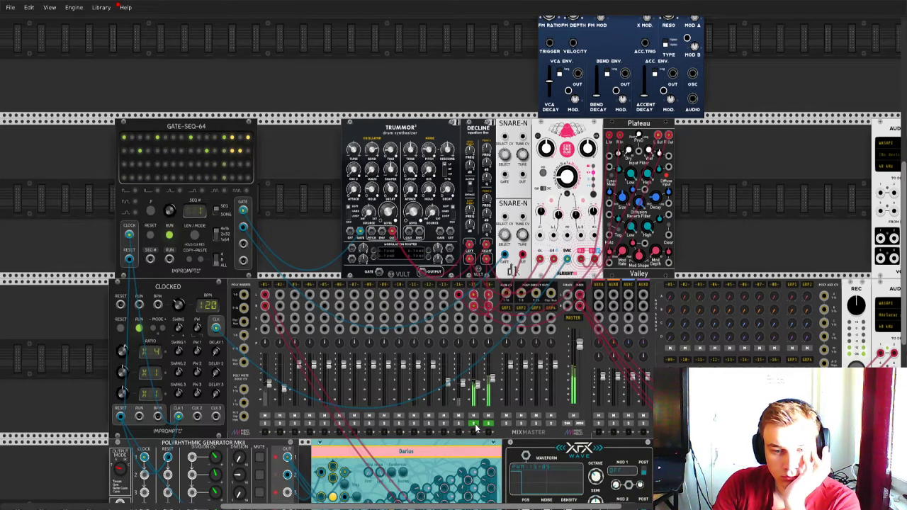
{"action": "left_click", "coordinate": [475, 425]}
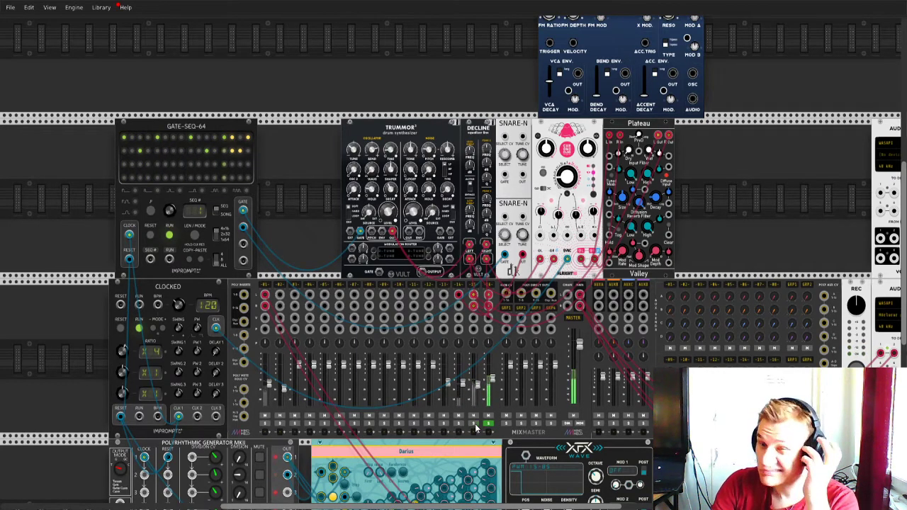
{"action": "left_click", "coordinate": [475, 424]}
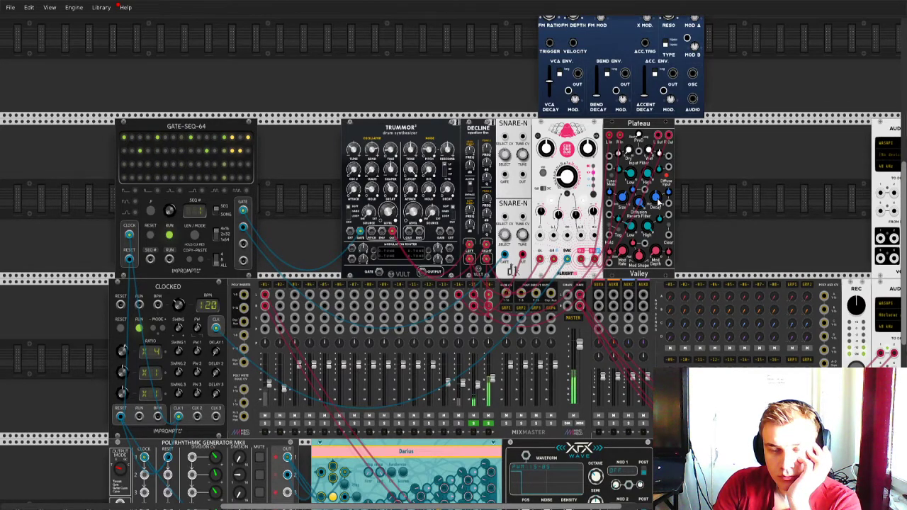
{"action": "right_click", "coordinate": [631, 153]}
{"action": "left_click", "coordinate": [731, 159]}
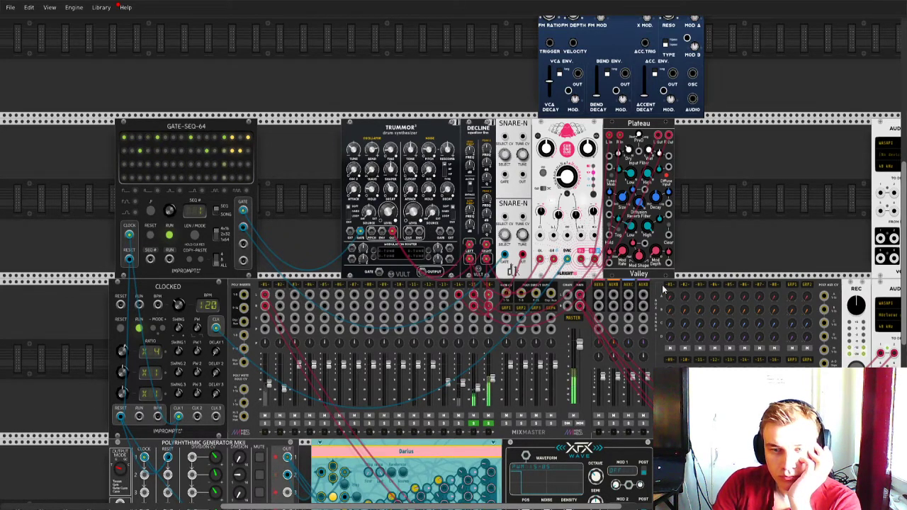
Step: Search the module library for "compres" and add the Bogaudio Pressor to the rack beside Plateau
{"action": "right_click", "coordinate": [707, 227]}
{"action": "type", "text": "compres"}
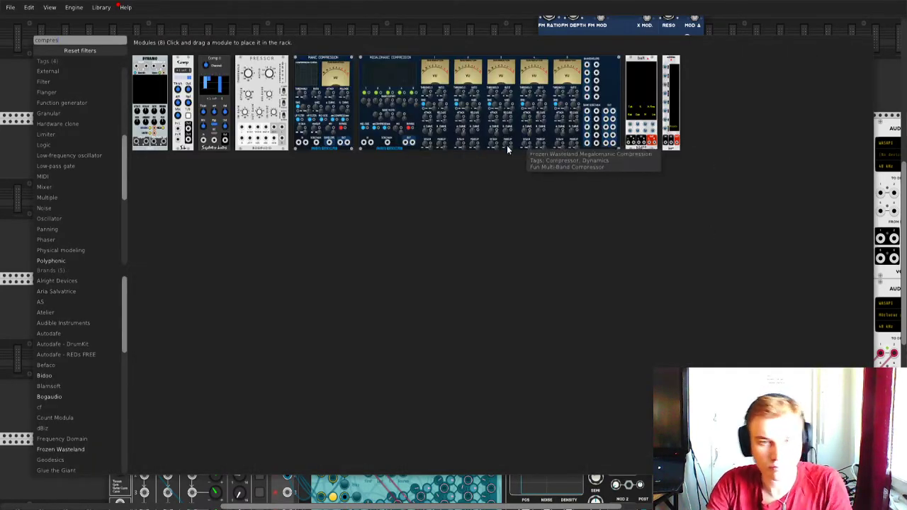
{"action": "left_click", "coordinate": [267, 113]}
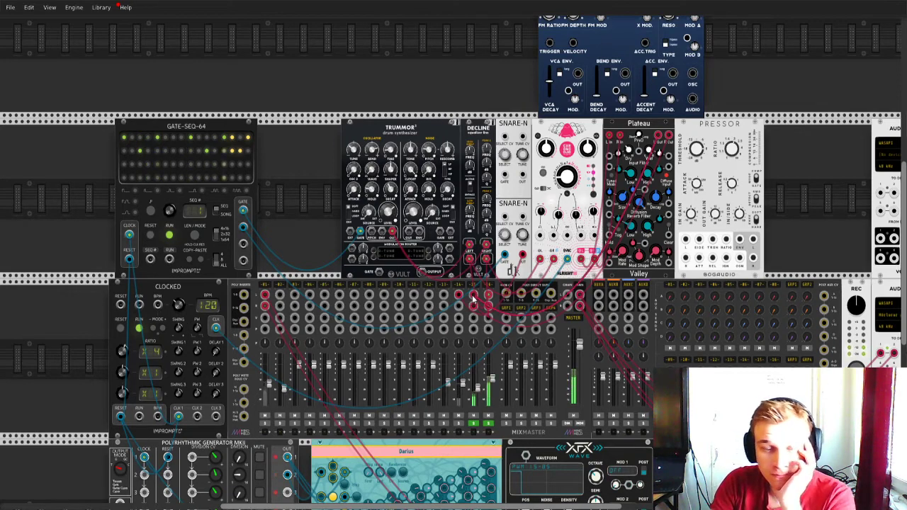
Step: Route Plateau's left and right outputs through Pressor into mixer channel 15
{"action": "left_click_drag", "start_coordinate": [655, 252], "coordinate": [685, 240]}
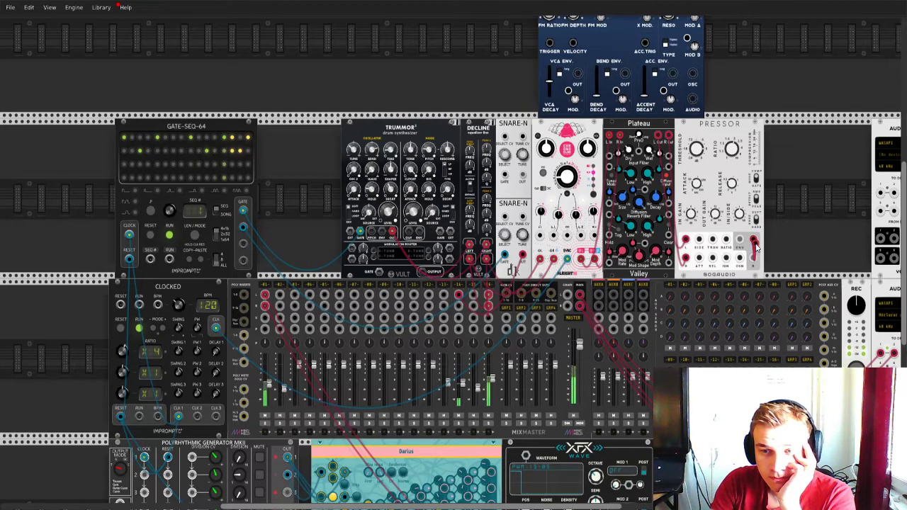
{"action": "left_click_drag", "start_coordinate": [753, 239], "coordinate": [473, 294]}
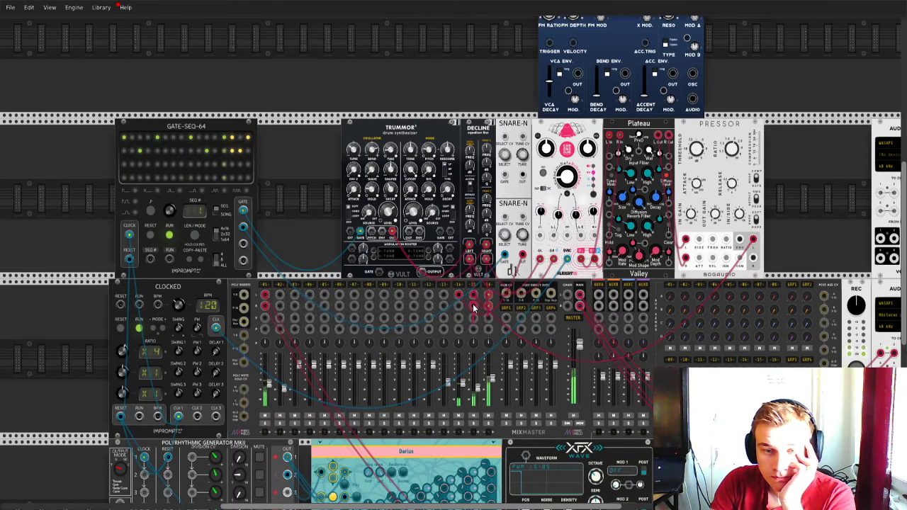
{"action": "left_click_drag", "start_coordinate": [753, 263], "coordinate": [566, 372]}
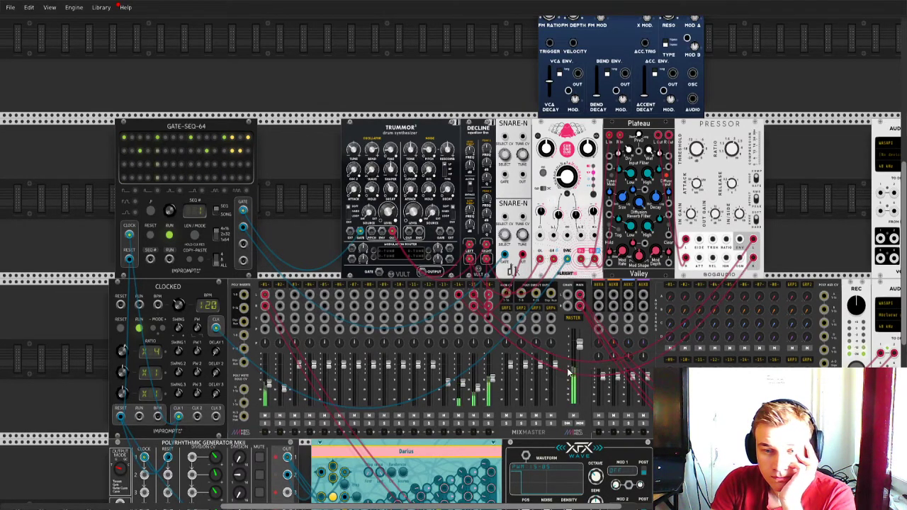
Step: Audition channels 15 and 16 by soloing them together and separately
{"action": "left_click", "coordinate": [489, 422]}
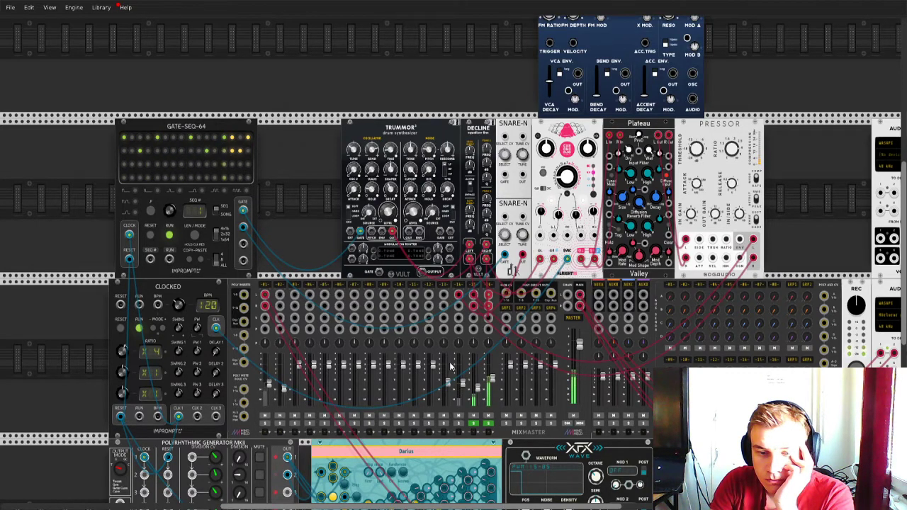
{"action": "left_click", "coordinate": [488, 423]}
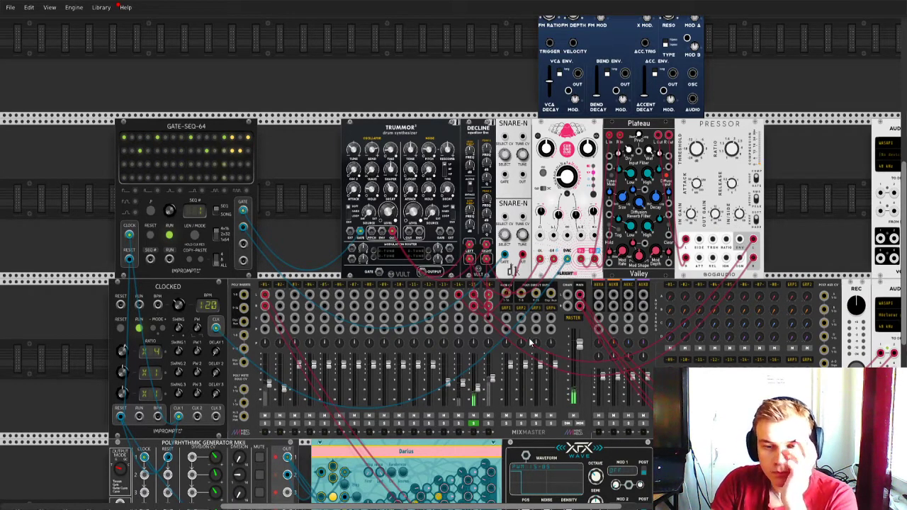
{"action": "left_click", "coordinate": [487, 423]}
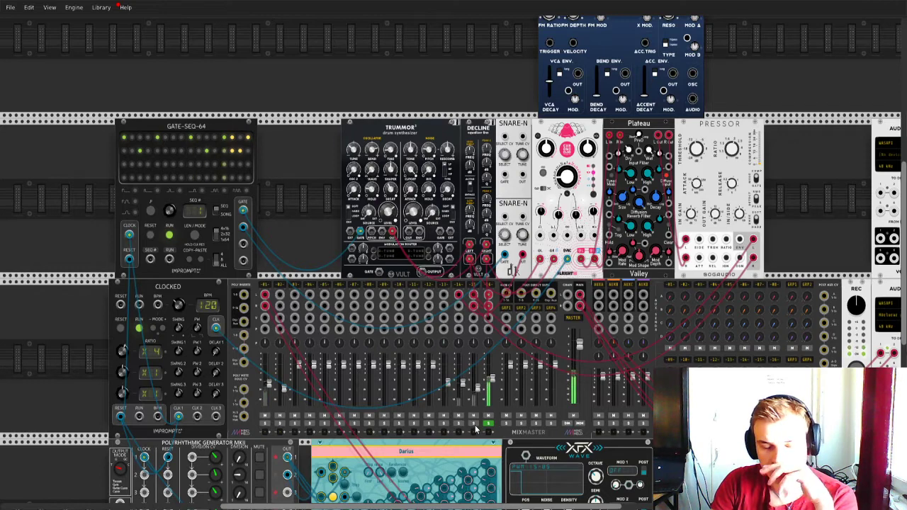
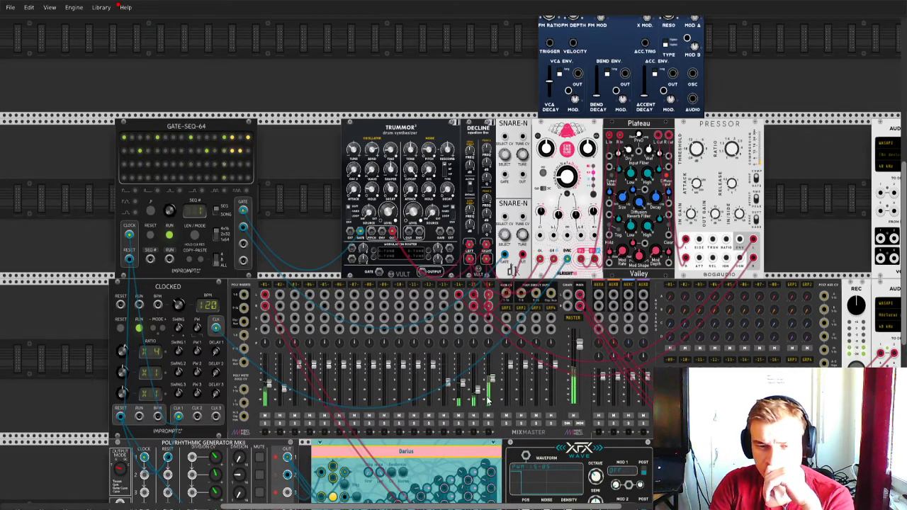
Step: Toggle channel 15's mute to compare the mix with and without it, and mute channel 1
{"action": "left_click", "coordinate": [473, 417]}
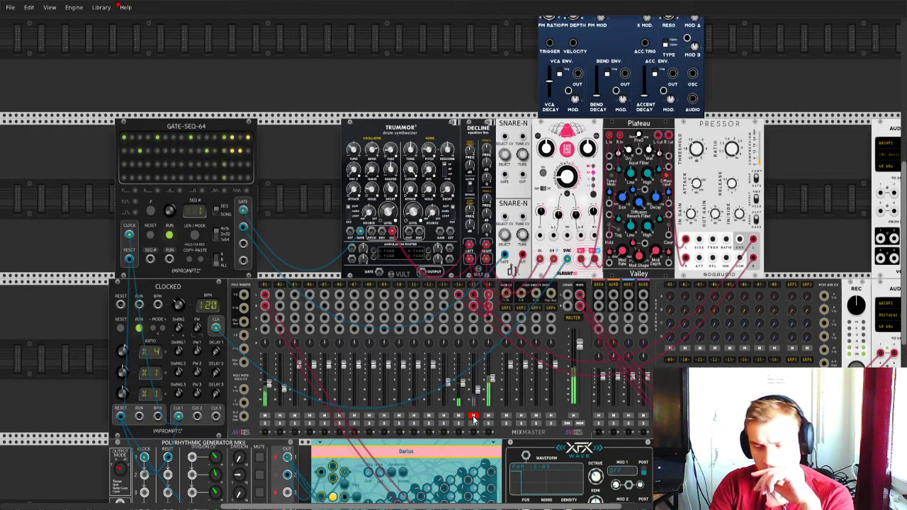
{"action": "left_click", "coordinate": [473, 418]}
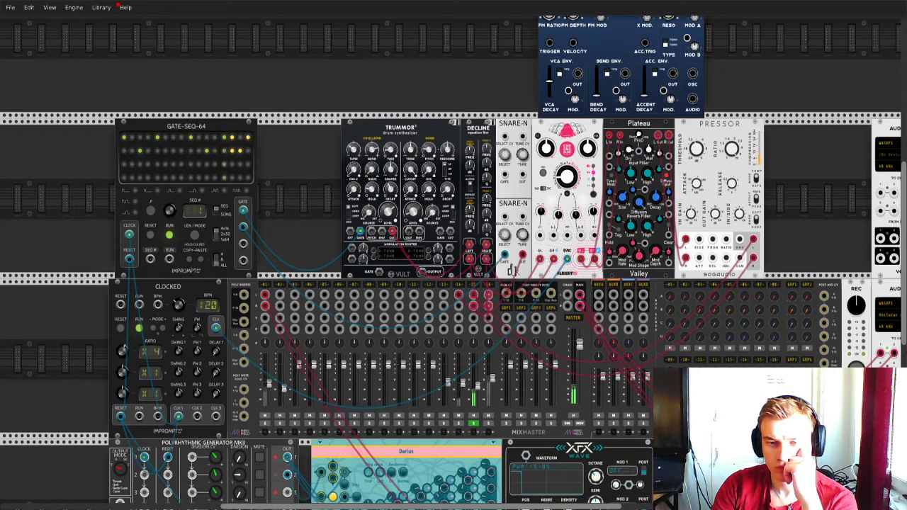
{"action": "left_click", "coordinate": [474, 417]}
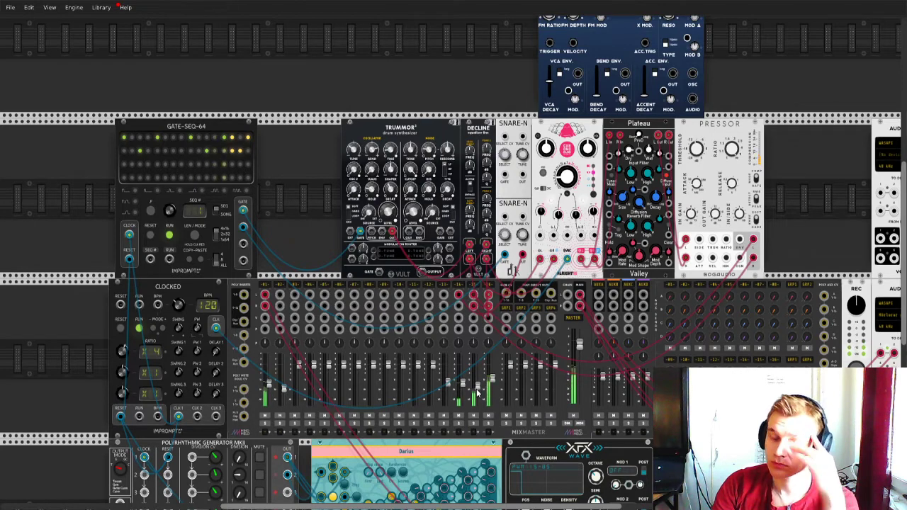
{"action": "left_click", "coordinate": [264, 416]}
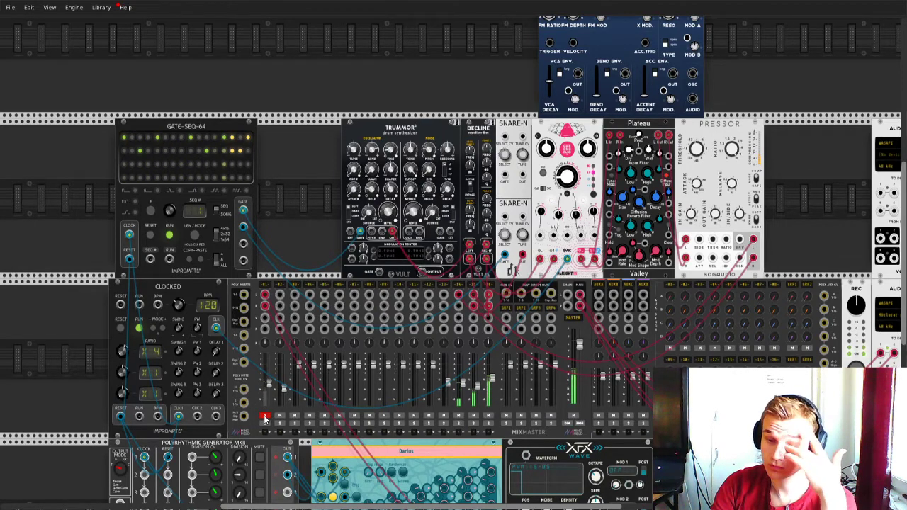
Step: Toggle the mutes on mixer channels 1 and 14 to compare the mix, leaving both channels unmuted
{"action": "left_click", "coordinate": [264, 417]}
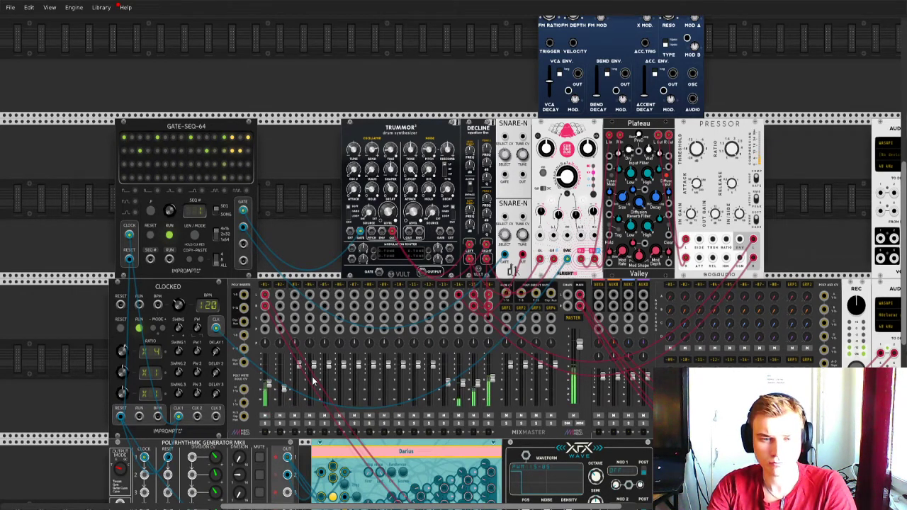
{"action": "left_click", "coordinate": [264, 416]}
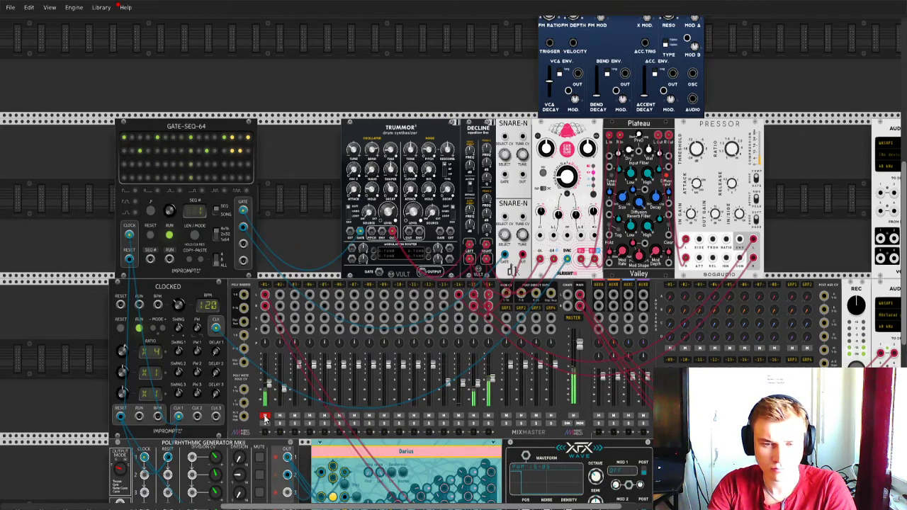
{"action": "left_click", "coordinate": [459, 415]}
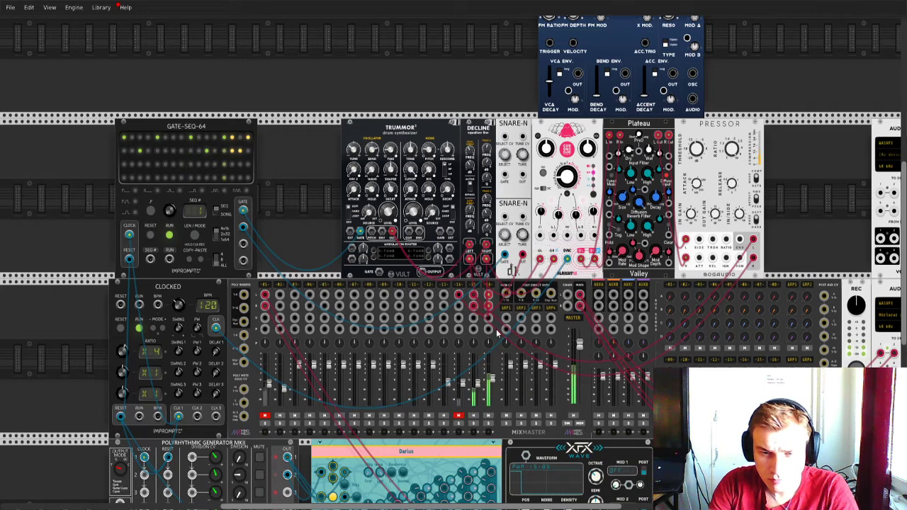
{"action": "left_click", "coordinate": [458, 415]}
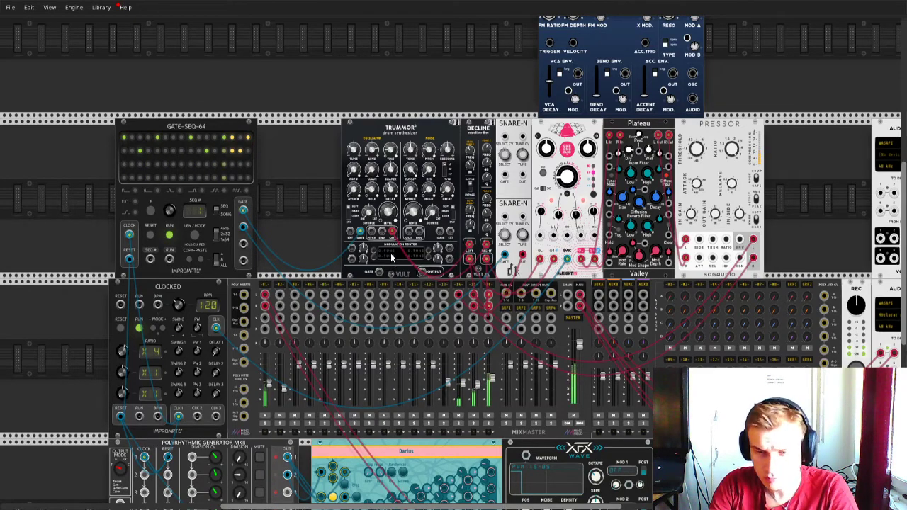
Step: Search the module library for "fm-" and add the Bogaudio FM-OP to the empty row below Darius and XFX Wave
{"action": "scroll", "coordinate": [446, 245], "scroll_direction": "down", "scroll_amount": 4}
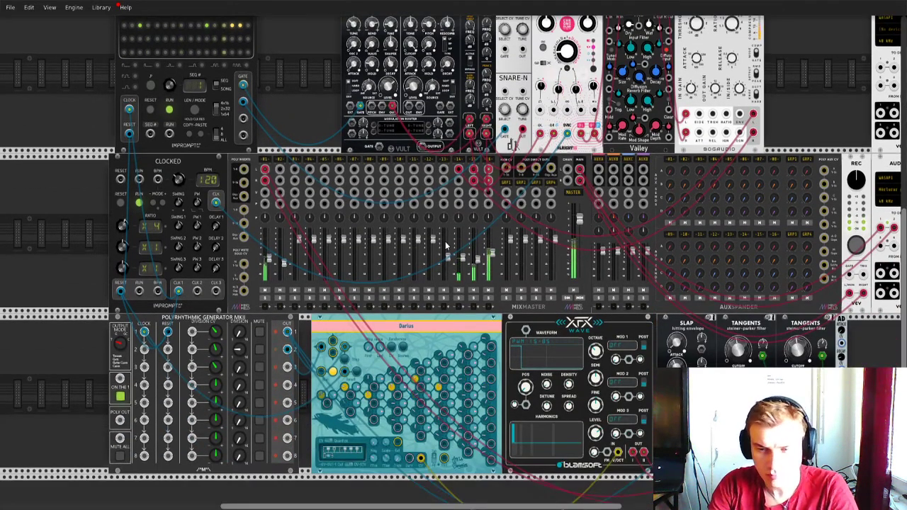
{"action": "scroll", "coordinate": [445, 241], "scroll_direction": "right", "scroll_amount": 2}
{"action": "scroll", "coordinate": [445, 241], "scroll_direction": "down", "scroll_amount": 2}
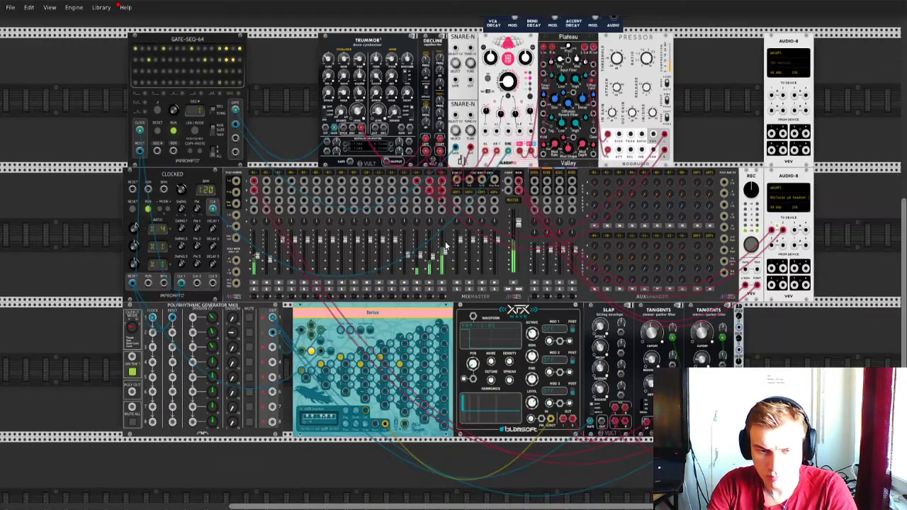
{"action": "scroll", "coordinate": [445, 241], "scroll_direction": "down", "scroll_amount": 1}
{"action": "scroll", "coordinate": [425, 245], "scroll_direction": "left", "scroll_amount": 1}
{"action": "scroll", "coordinate": [412, 247], "scroll_direction": "down", "scroll_amount": 2}
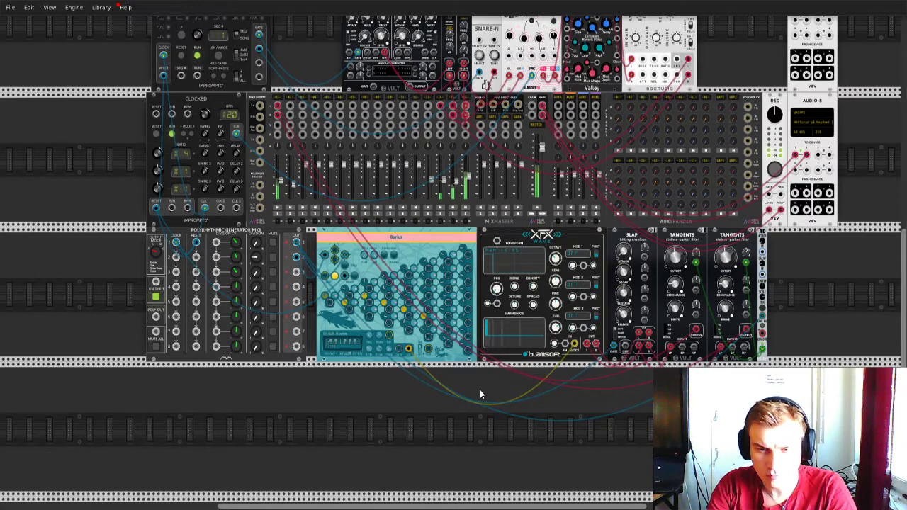
{"action": "scroll", "coordinate": [479, 388], "scroll_direction": "right", "scroll_amount": 2}
{"action": "right_click", "coordinate": [463, 415]}
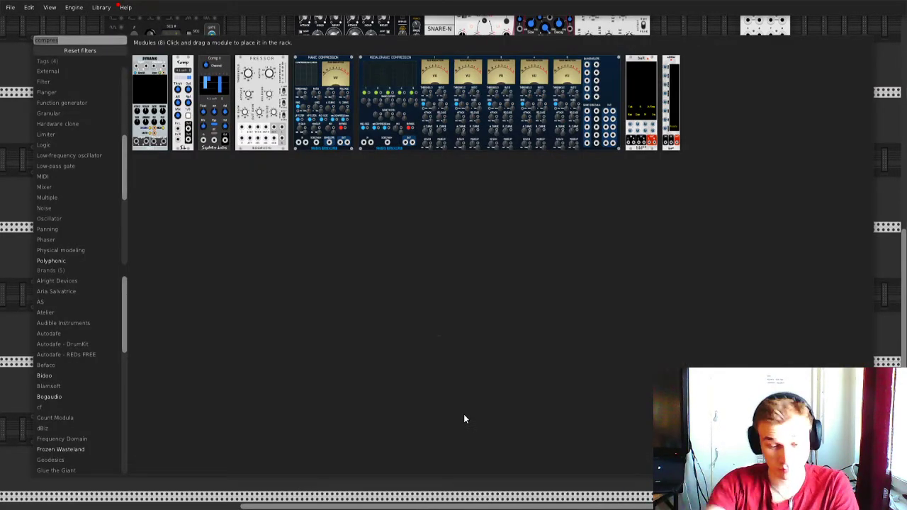
{"action": "type", "text": "fm-"}
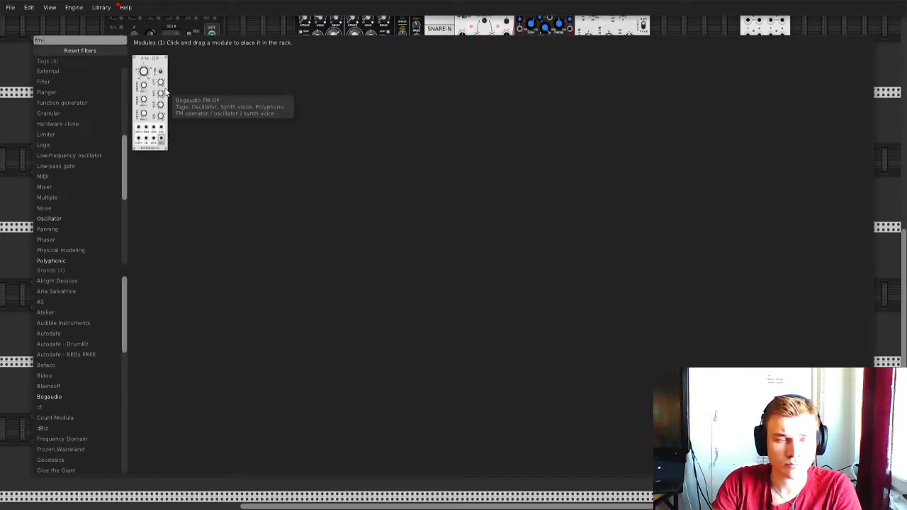
{"action": "left_click_drag", "start_coordinate": [160, 96], "coordinate": [478, 425]}
Step: Reset the module library's filters and search for "cheb"
{"action": "right_click", "coordinate": [524, 390]}
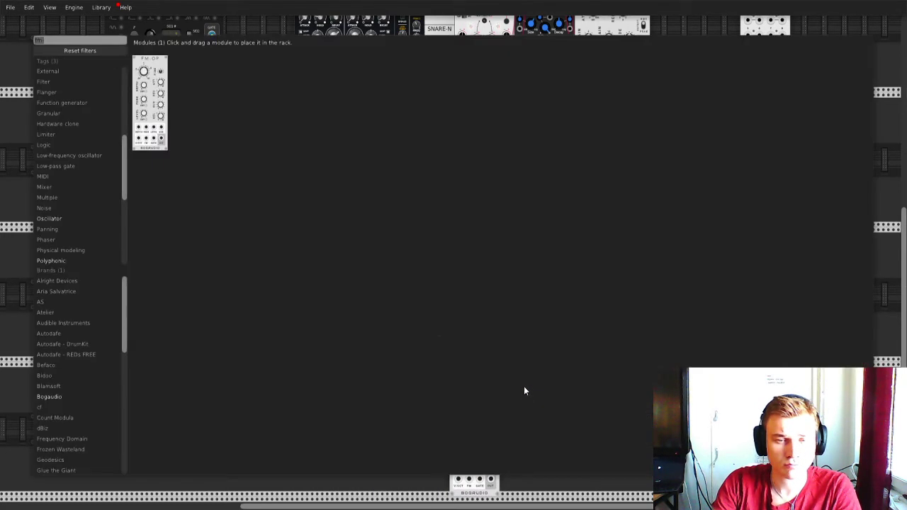
{"action": "left_click", "coordinate": [80, 51]}
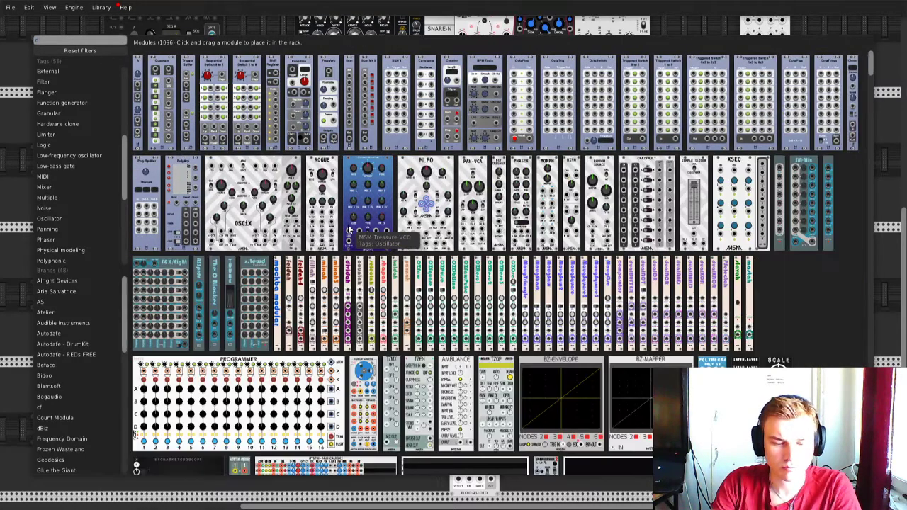
{"action": "type", "text": "cheb"}
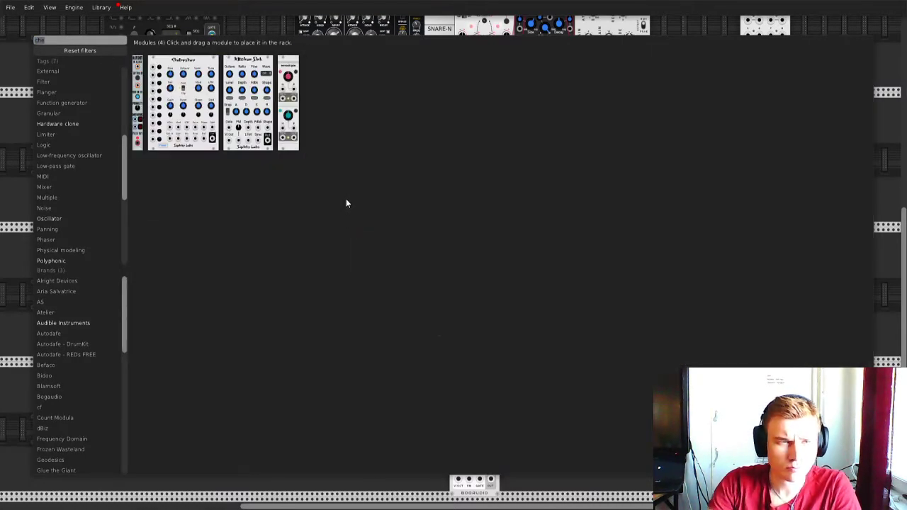
Step: Search the module library for "squink" and add the Squinky Labs Stairway and Saws on either side of FM-OP
{"action": "key", "text": "BackSpace"}
{"action": "key", "text": "BackSpace"}
{"action": "key", "text": "BackSpace"}
{"action": "key", "text": "BackSpace"}
{"action": "type", "text": "squink"}
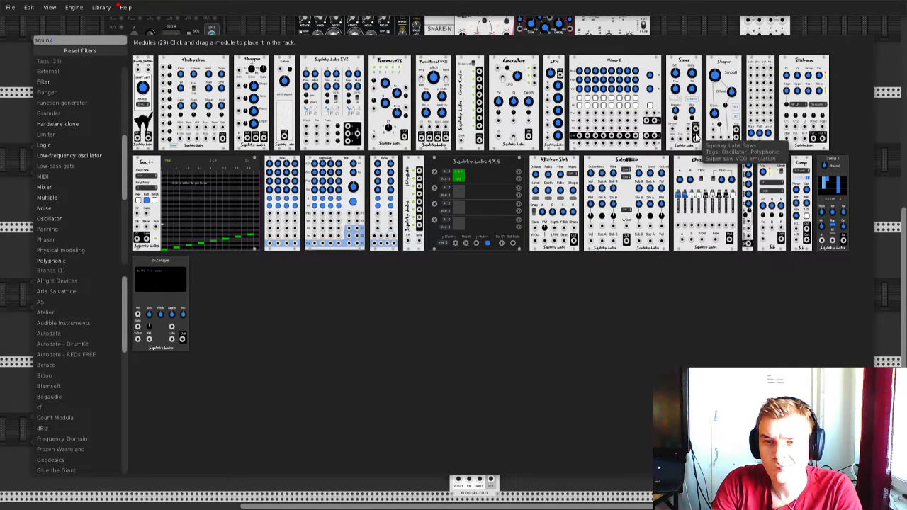
{"action": "left_click", "coordinate": [809, 105]}
{"action": "left_click", "coordinate": [569, 418]}
{"action": "key", "text": "Return"}
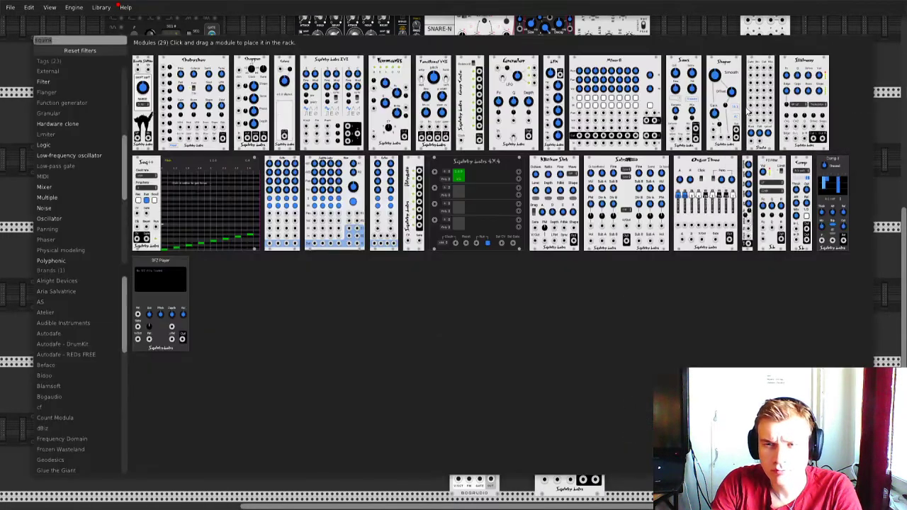
{"action": "left_click", "coordinate": [682, 103]}
{"action": "left_click", "coordinate": [424, 427]}
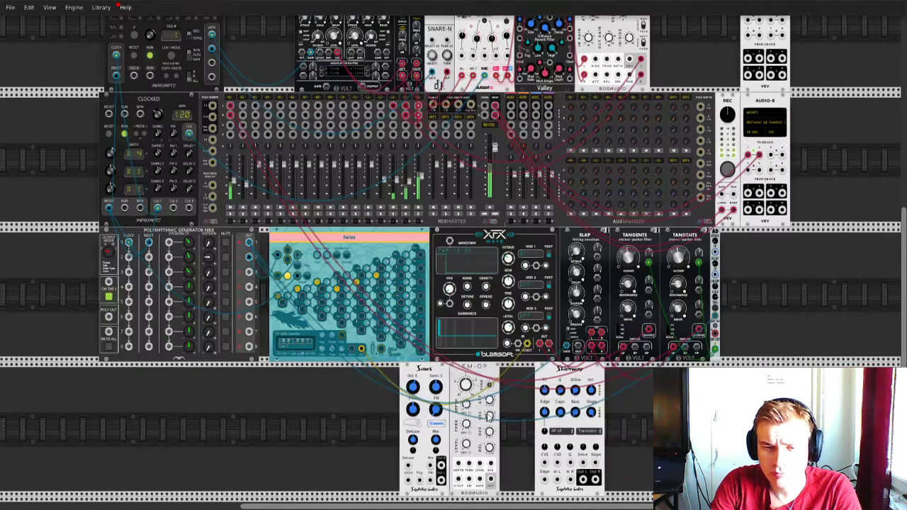
Step: Move FM-OP down a row and Saws closer to Stairway, patching Darius into Saws' V/Oct input and Saws' outputs into Stairway's left and right inputs
{"action": "left_click_drag", "start_coordinate": [476, 374], "coordinate": [527, 441]}
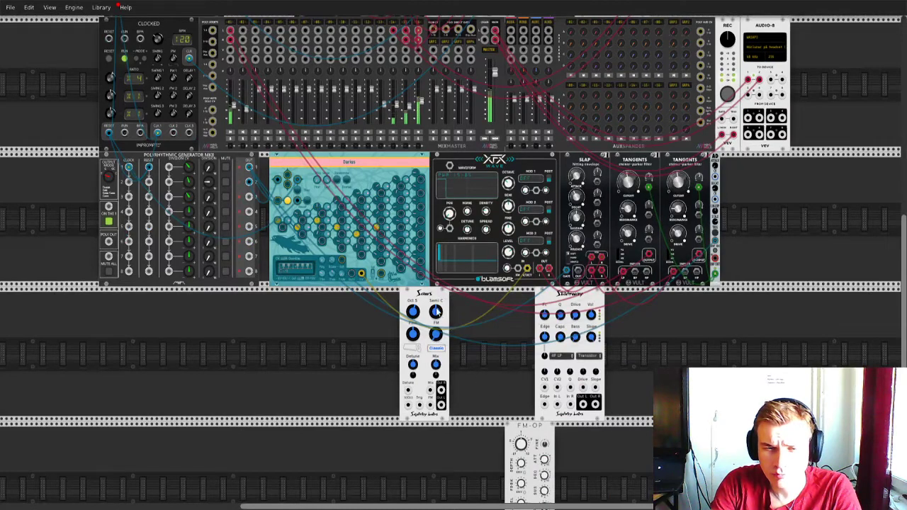
{"action": "left_click_drag", "start_coordinate": [435, 312], "coordinate": [455, 311]}
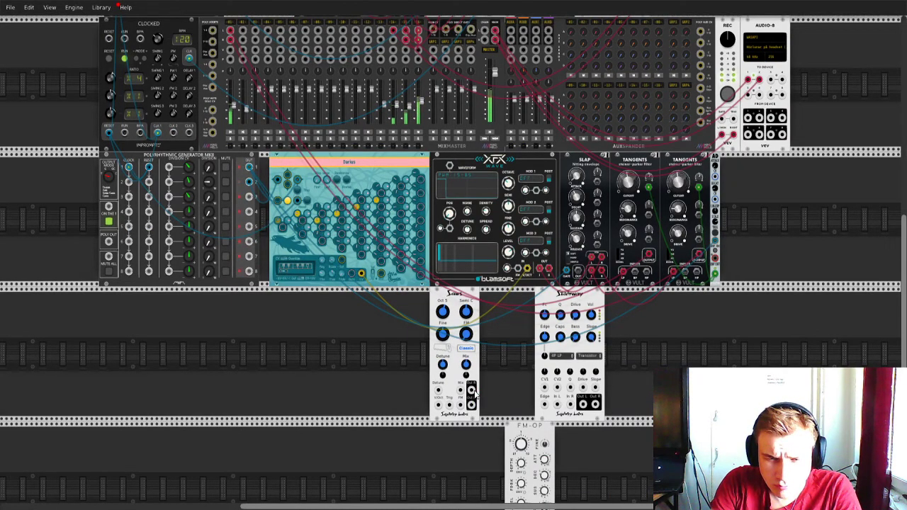
{"action": "left_click_drag", "start_coordinate": [471, 389], "coordinate": [362, 278]}
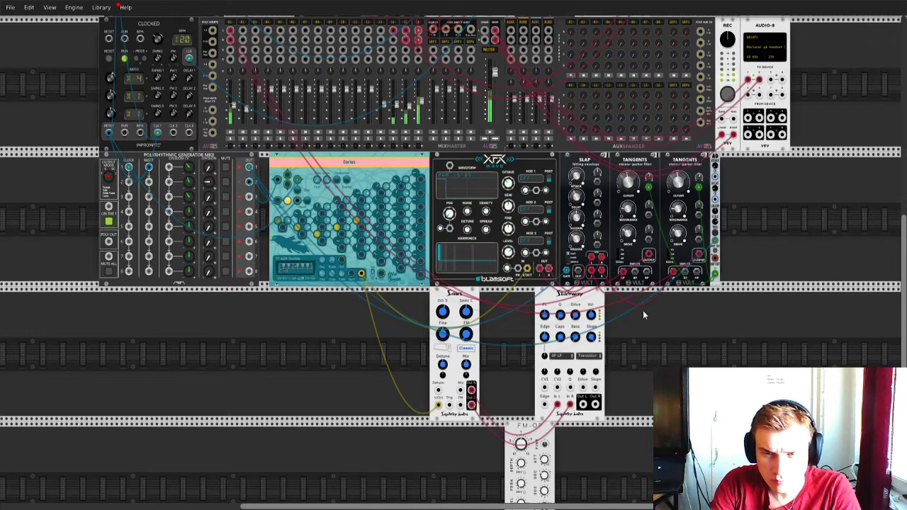
Step: Duplicate the Vult Slap envelope and place the copy directly beside Stairway
{"action": "key", "text": "ctrl+d"}
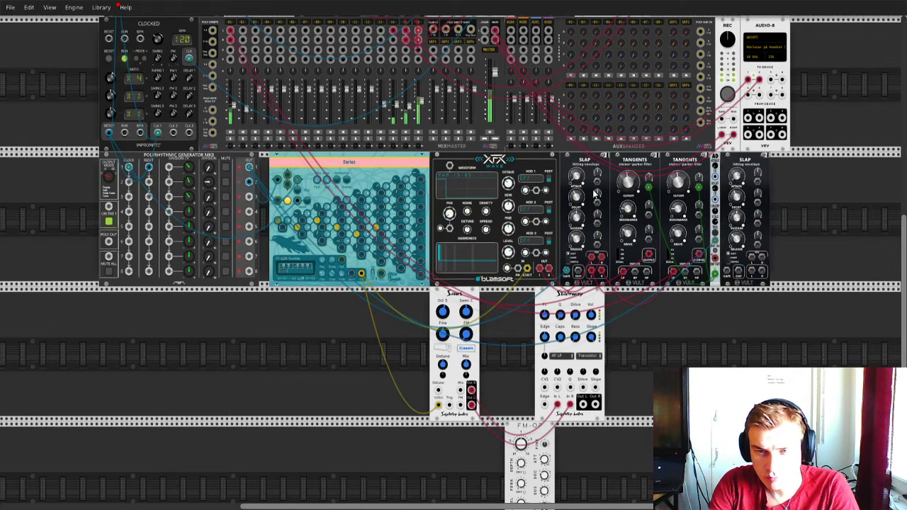
{"action": "left_click_drag", "start_coordinate": [755, 164], "coordinate": [655, 294]}
Step: Add the Squinky Labs Comp from the module library and place it beside Pressor in the drum row
{"action": "right_click", "coordinate": [697, 330]}
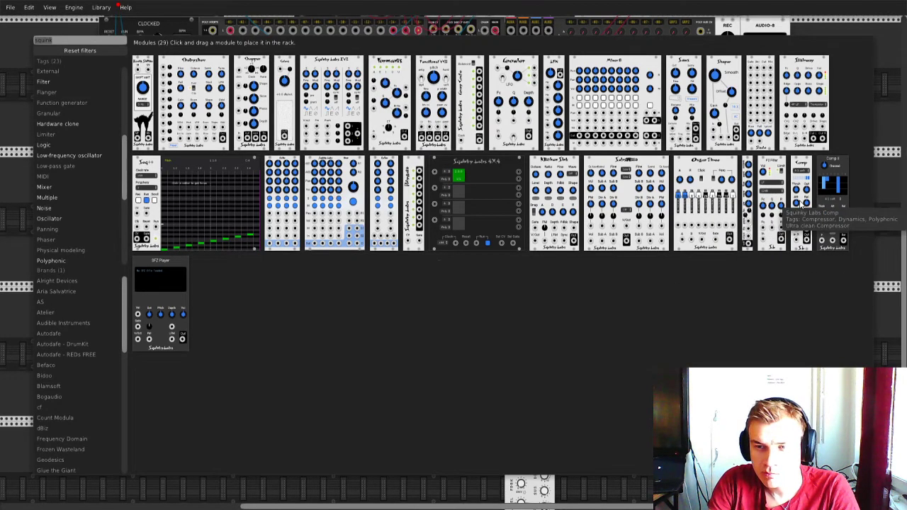
{"action": "left_click", "coordinate": [803, 204]}
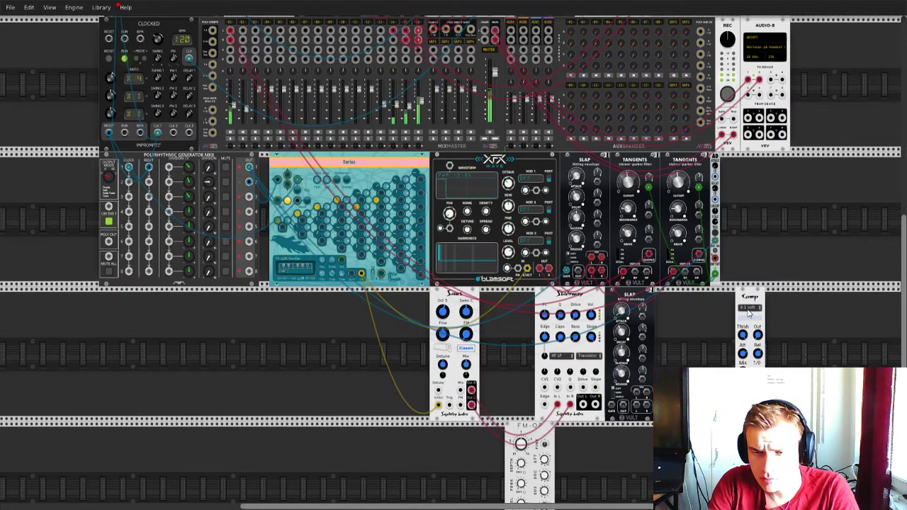
{"action": "scroll", "coordinate": [800, 289], "scroll_direction": "up", "scroll_amount": 5}
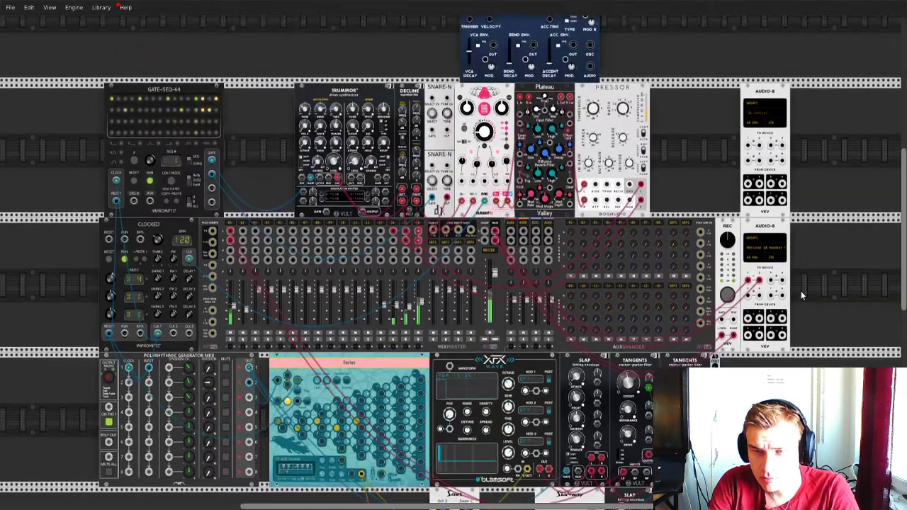
{"action": "scroll", "coordinate": [800, 291], "scroll_direction": "down", "scroll_amount": 2}
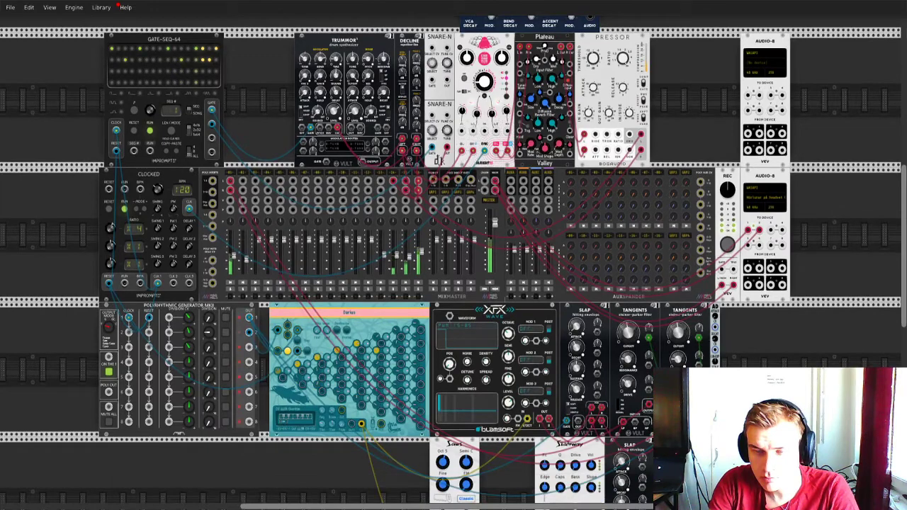
{"action": "left_click_drag", "start_coordinate": [765, 386], "coordinate": [655, 97]}
{"action": "scroll", "coordinate": [655, 97], "scroll_direction": "up", "scroll_amount": 4}
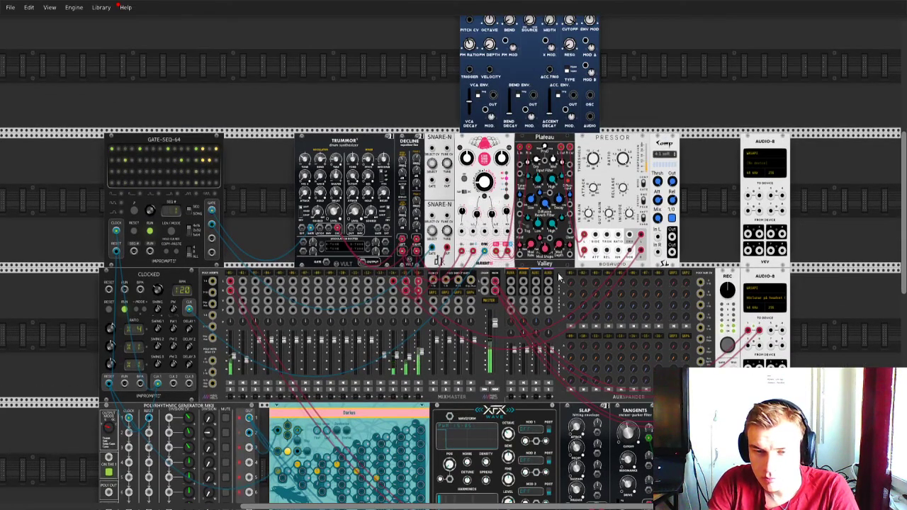
Step: Solo channels 15 and 16 and reroute Plateau's stereo signal through Comp instead of Pressor
{"action": "left_click", "coordinate": [405, 388]}
{"action": "left_click", "coordinate": [422, 388]}
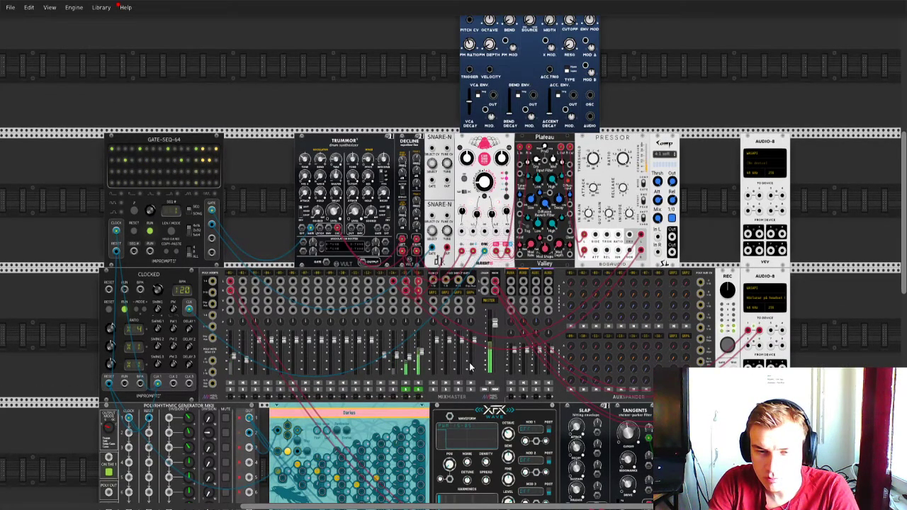
{"action": "left_click_drag", "start_coordinate": [583, 236], "coordinate": [660, 260]}
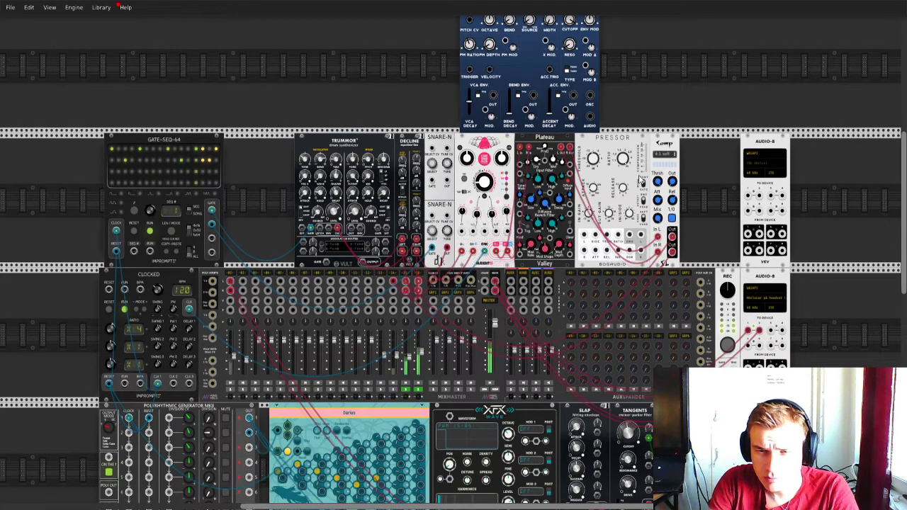
Step: Check Comp's dry/wet mix, attack and output settings
{"action": "right_click", "coordinate": [658, 218]}
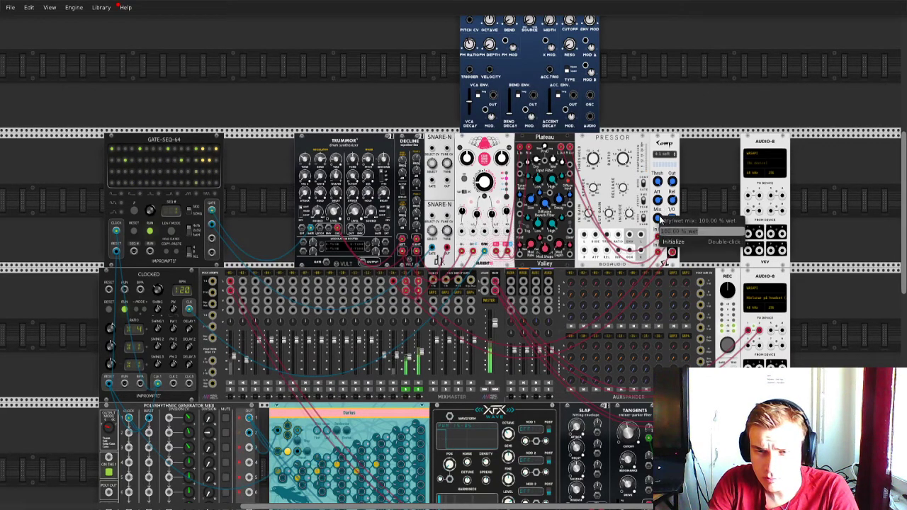
{"action": "left_click", "coordinate": [710, 162]}
{"action": "right_click", "coordinate": [658, 223]}
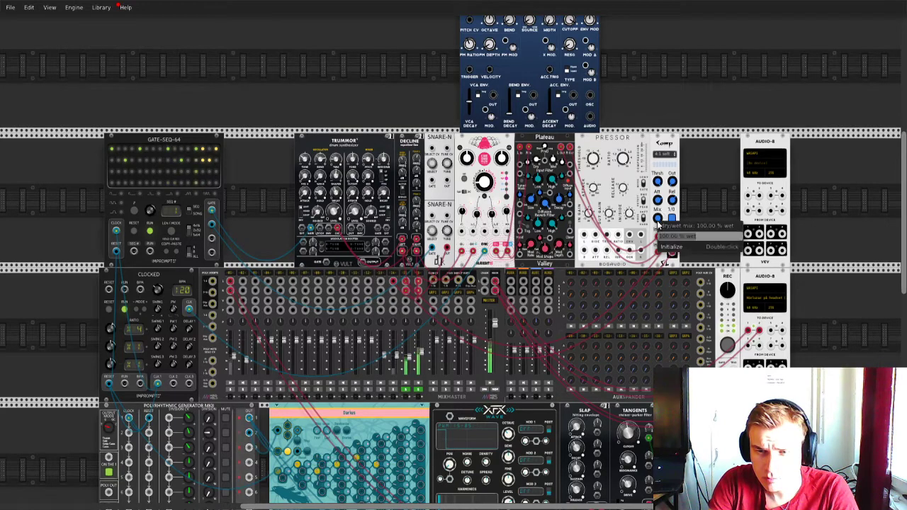
{"action": "left_click", "coordinate": [707, 191]}
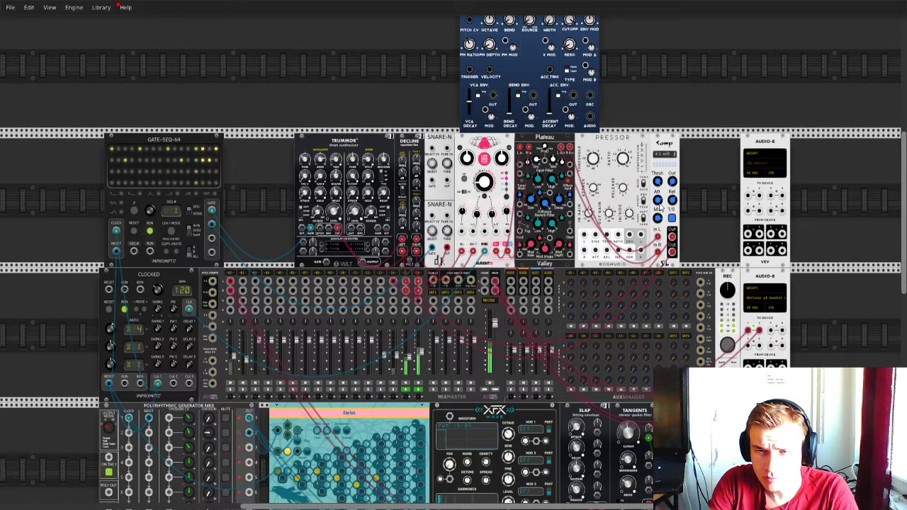
{"action": "right_click", "coordinate": [658, 202]}
{"action": "left_click", "coordinate": [718, 119]}
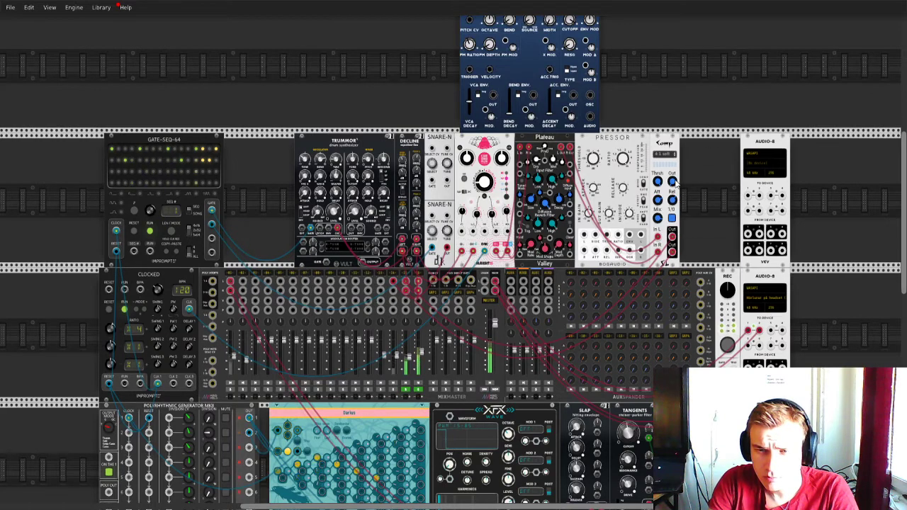
{"action": "right_click", "coordinate": [676, 185]}
{"action": "left_click", "coordinate": [719, 139]}
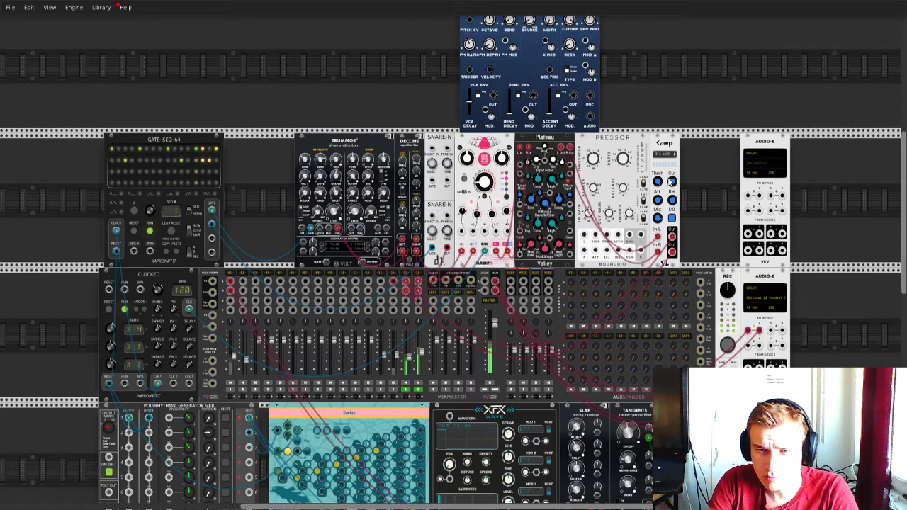
{"action": "right_click", "coordinate": [664, 174]}
{"action": "left_click", "coordinate": [717, 140]}
{"action": "right_click", "coordinate": [670, 180]}
{"action": "left_click", "coordinate": [716, 140]}
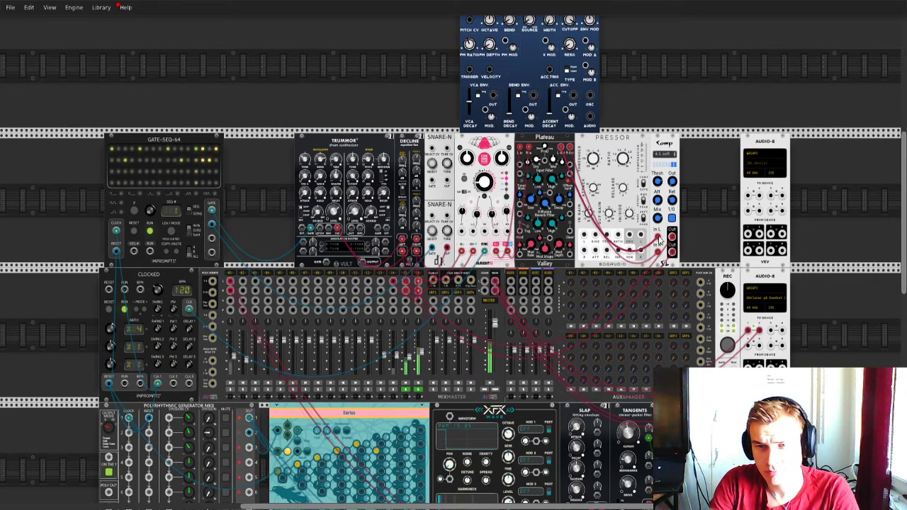
Step: Set Comp's compression ratio to 8:1 soft and clear the solos on channels 15 and 16
{"action": "left_click_drag", "start_coordinate": [660, 243], "coordinate": [658, 238]}
{"action": "left_click", "coordinate": [664, 153]}
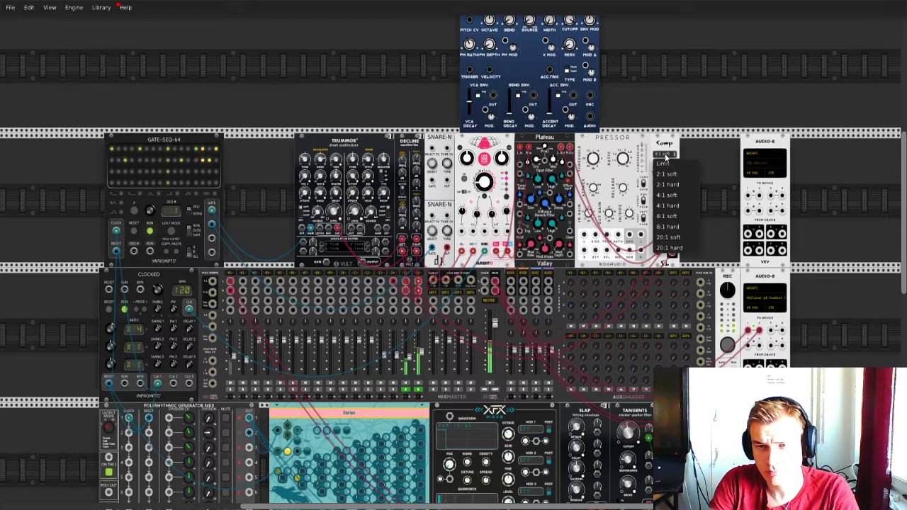
{"action": "left_click", "coordinate": [688, 215]}
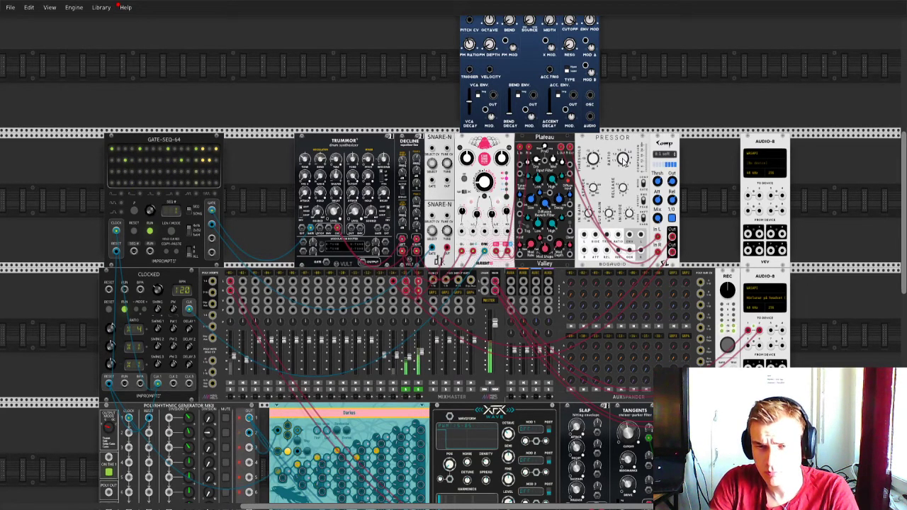
{"action": "scroll", "coordinate": [623, 149], "scroll_direction": "down", "scroll_amount": 3}
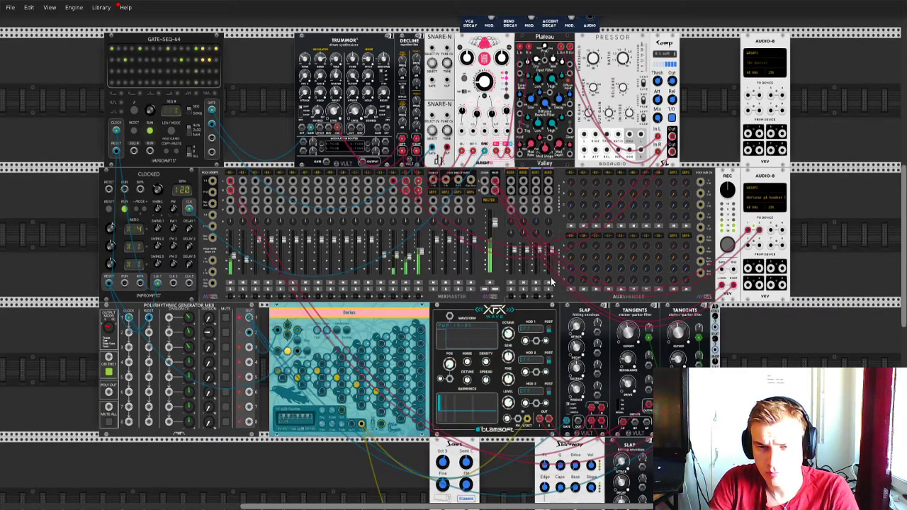
Step: Patch Stairway's stereo output through the lower SLAP envelope and on to mixer channel 2
{"action": "scroll", "coordinate": [449, 253], "scroll_direction": "up", "scroll_amount": 1}
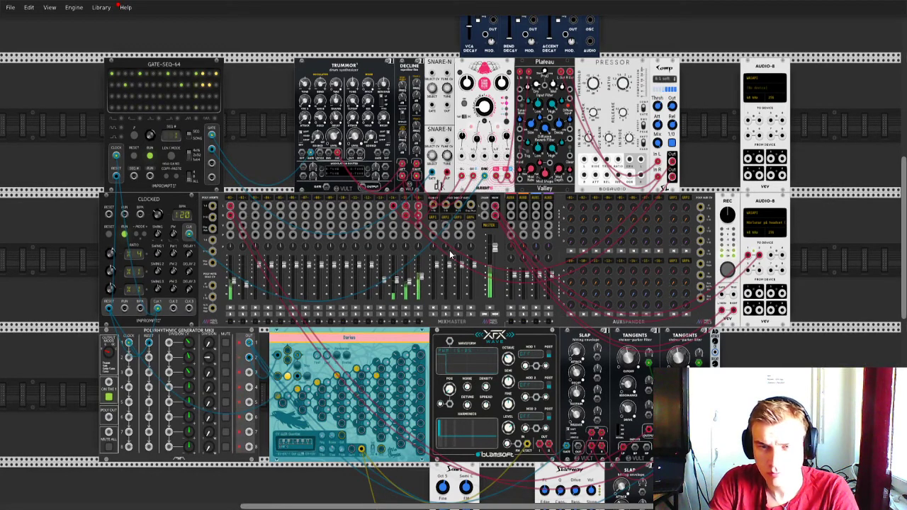
{"action": "scroll", "coordinate": [449, 251], "scroll_direction": "up", "scroll_amount": 1}
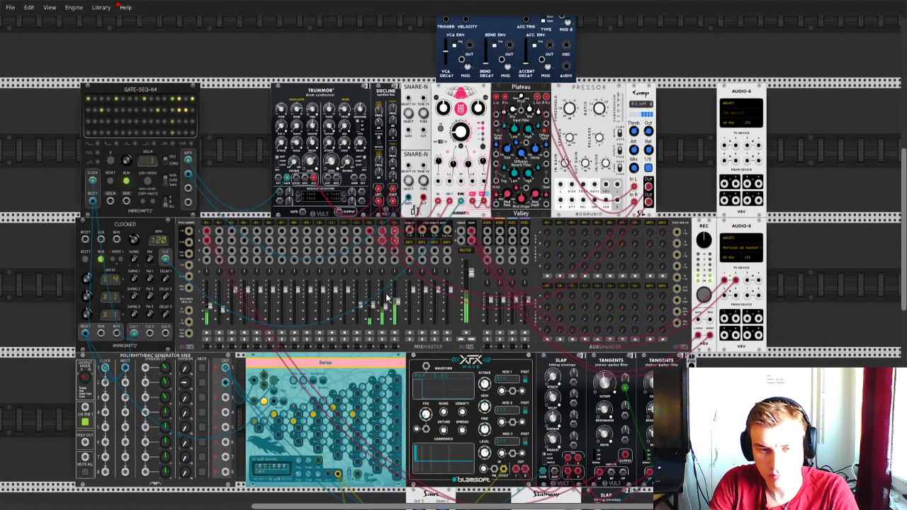
{"action": "left_click", "coordinate": [381, 339]}
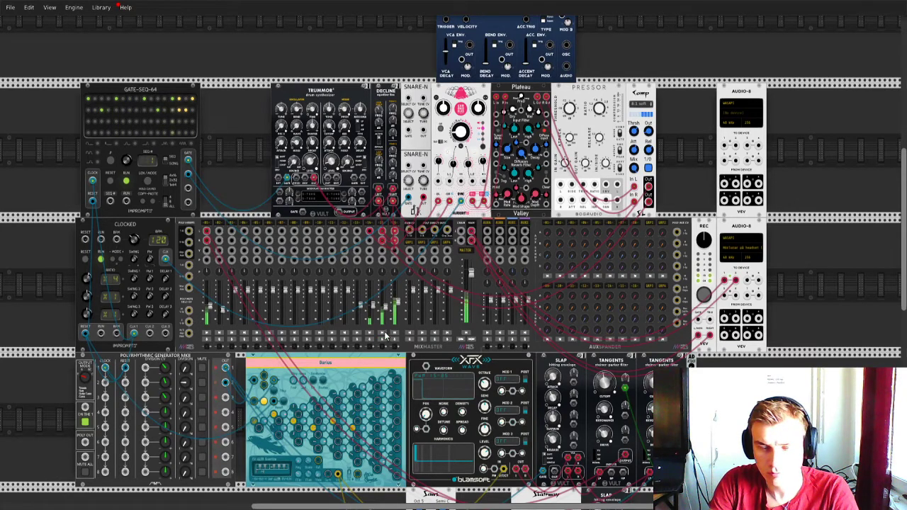
{"action": "scroll", "coordinate": [622, 382], "scroll_direction": "down", "scroll_amount": 1}
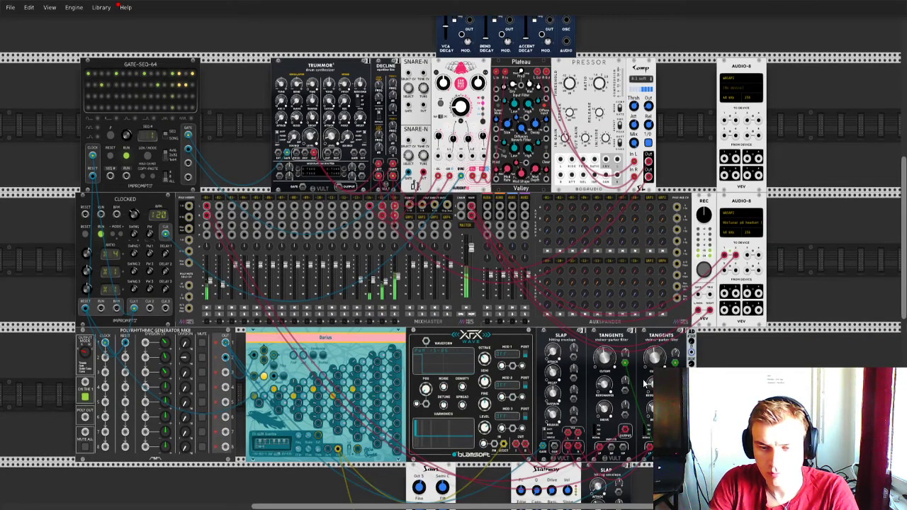
{"action": "scroll", "coordinate": [622, 382], "scroll_direction": "down", "scroll_amount": 7}
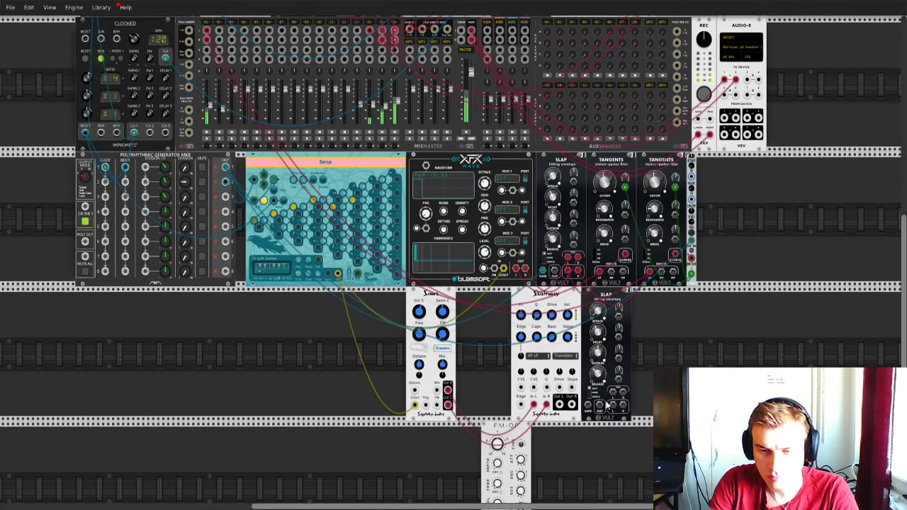
{"action": "mouse_move", "coordinate": [613, 398]}
{"action": "left_mouse_down"}
{"action": "mouse_move", "coordinate": [556, 411]}
{"action": "mouse_move", "coordinate": [619, 408]}
{"action": "left_mouse_up"}
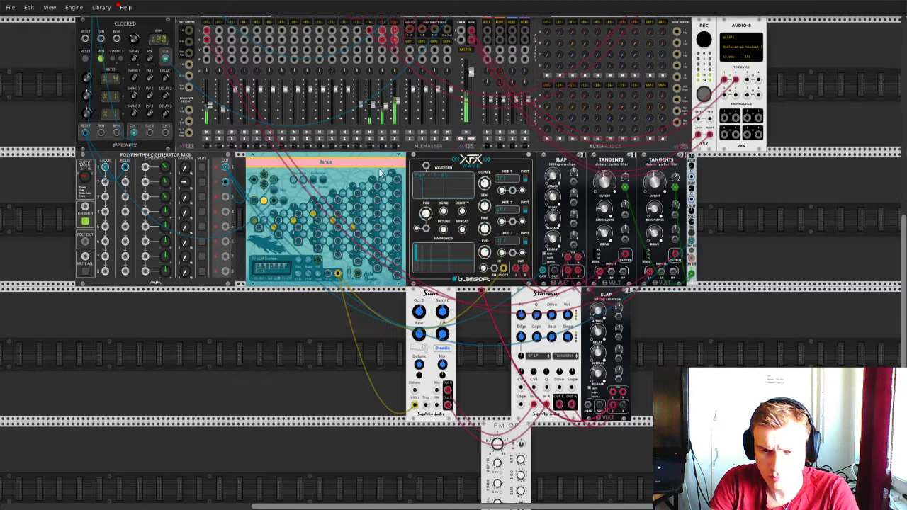
{"action": "scroll", "coordinate": [379, 168], "scroll_direction": "up", "scroll_amount": 2}
{"action": "scroll", "coordinate": [623, 400], "scroll_direction": "down", "scroll_amount": 2}
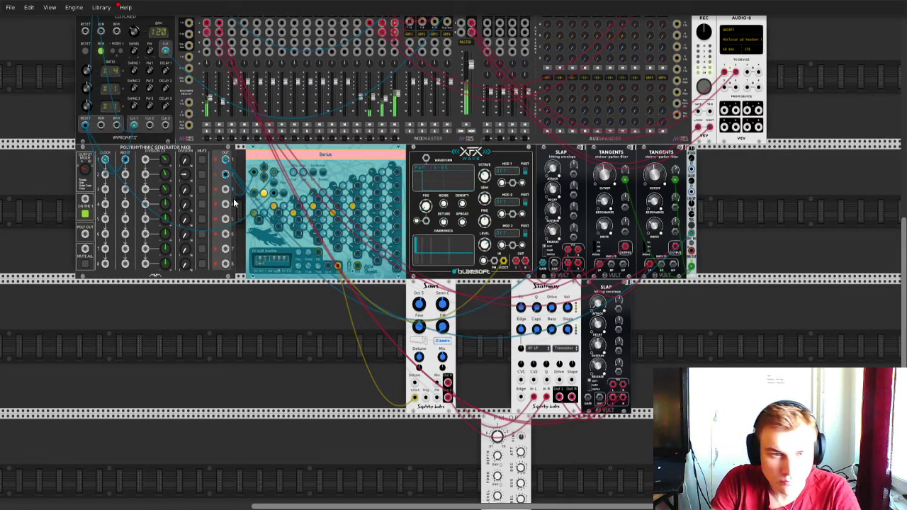
Step: Gate the lower SLAP envelope from a Polyrhythmic Generator output and solo mixer channel 2
{"action": "left_click_drag", "start_coordinate": [228, 202], "coordinate": [589, 399]}
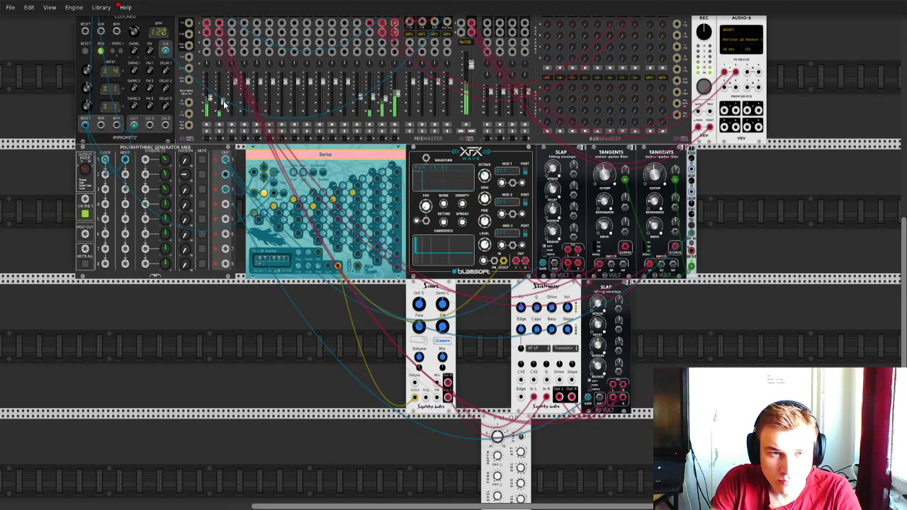
{"action": "left_click", "coordinate": [219, 132]}
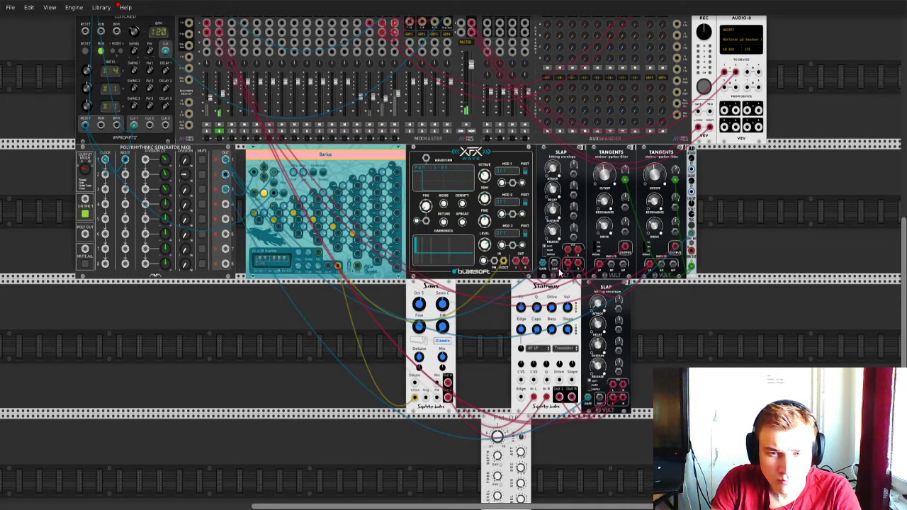
Step: Close the gaps in the lower synth row so Saws, Stairway and SLAP sit side by side
{"action": "left_click_drag", "start_coordinate": [449, 293], "coordinate": [497, 294]}
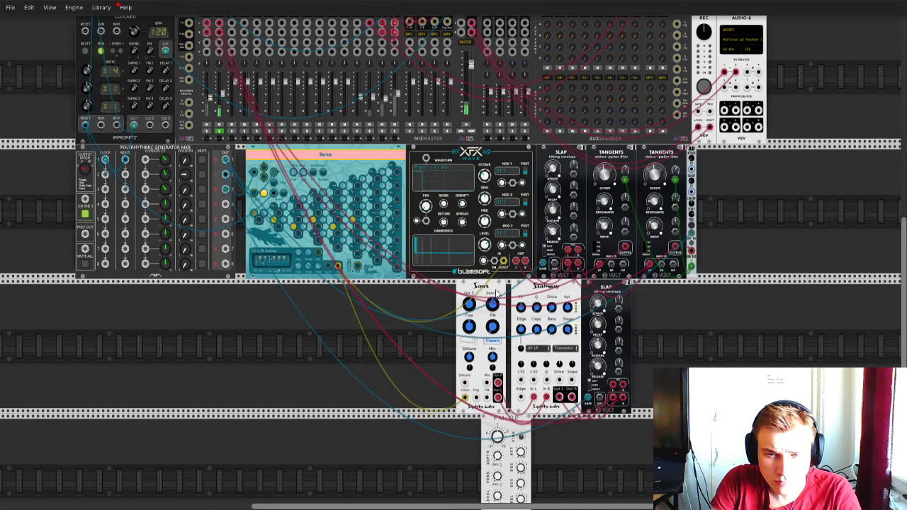
{"action": "left_click_drag", "start_coordinate": [600, 290], "coordinate": [544, 289]}
Step: Place a copy of the pink-and-white module beside the lower SLAP and sync it from the Polyrhythmic Generator's third output
{"action": "scroll", "coordinate": [546, 298], "scroll_direction": "up", "scroll_amount": 2}
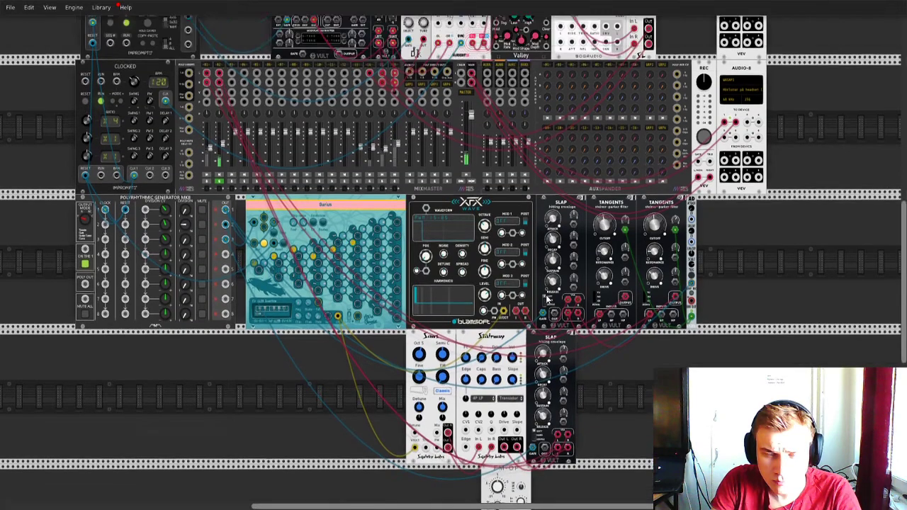
{"action": "scroll", "coordinate": [547, 299], "scroll_direction": "up", "scroll_amount": 8}
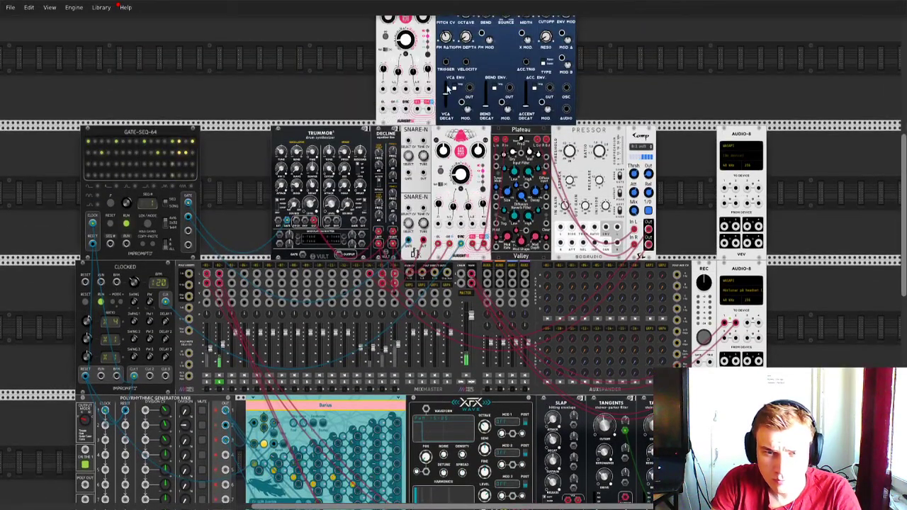
{"action": "scroll", "coordinate": [449, 88], "scroll_direction": "up", "scroll_amount": 4}
{"action": "scroll", "coordinate": [566, 302], "scroll_direction": "down", "scroll_amount": 12}
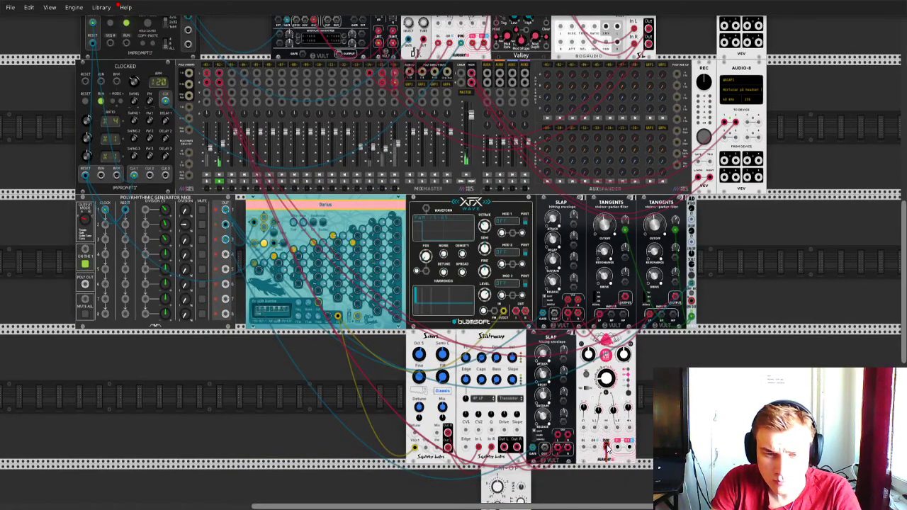
{"action": "left_click_drag", "start_coordinate": [607, 447], "coordinate": [227, 241]}
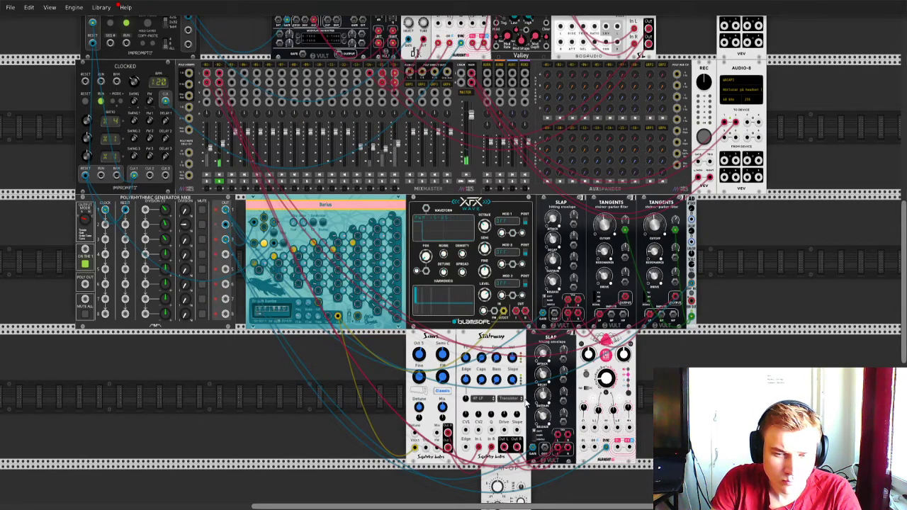
Step: Reroute the lower SLAP's stereo output through the new pink-and-white module into mixer channel 2
{"action": "scroll", "coordinate": [525, 401], "scroll_direction": "down", "scroll_amount": 2}
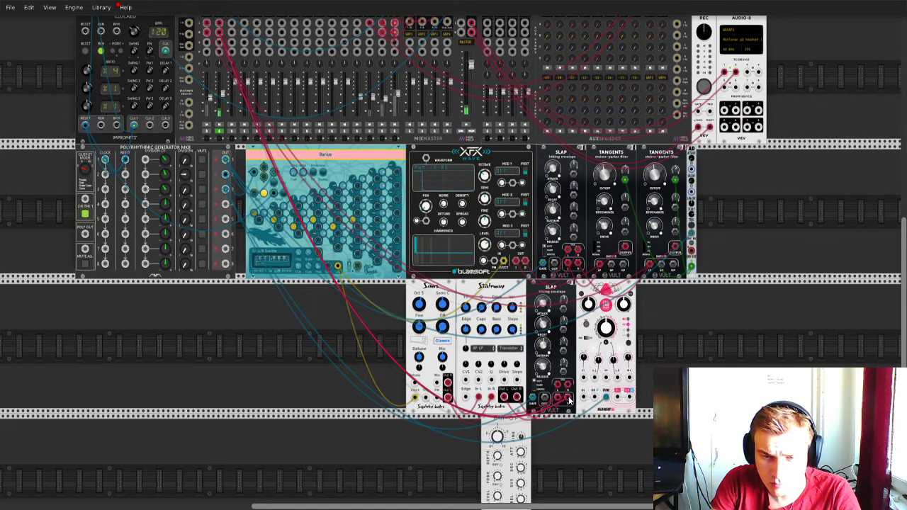
{"action": "mouse_move", "coordinate": [569, 401]}
{"action": "left_mouse_down"}
{"action": "mouse_move", "coordinate": [620, 403]}
{"action": "mouse_move", "coordinate": [563, 402]}
{"action": "mouse_move", "coordinate": [592, 401]}
{"action": "mouse_move", "coordinate": [578, 400]}
{"action": "left_mouse_up"}
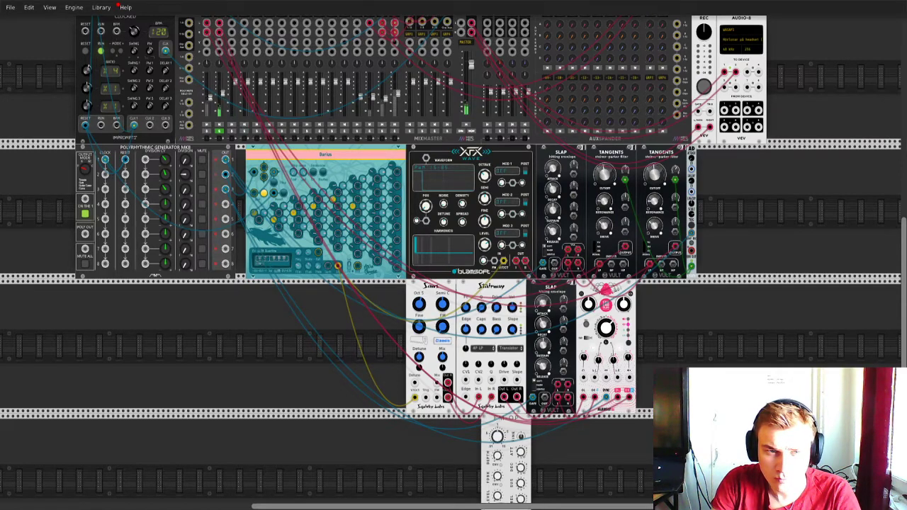
Step: Add Befaco's Rampage from the module library to the lower synth row, and switch mixer channel 2 from solo to mute
{"action": "scroll", "coordinate": [318, 203], "scroll_direction": "up", "scroll_amount": 2}
{"action": "scroll", "coordinate": [247, 212], "scroll_direction": "down", "scroll_amount": 1}
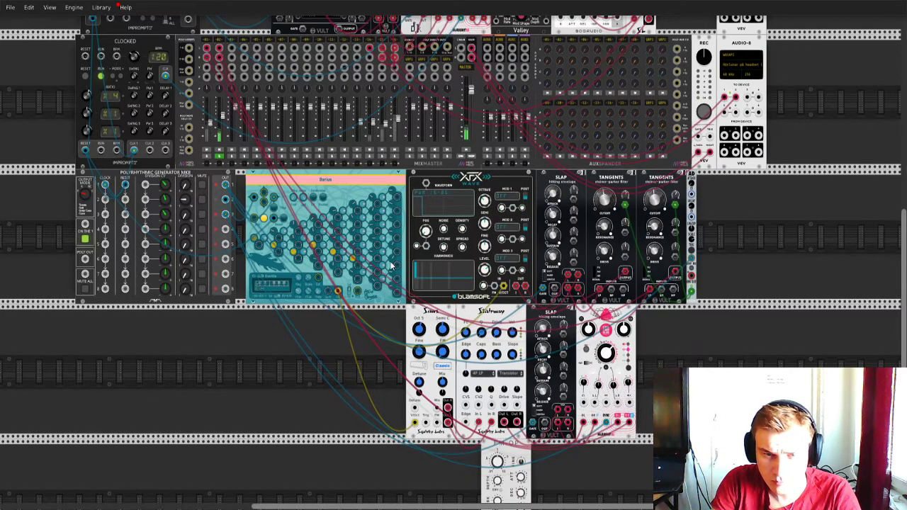
{"action": "scroll", "coordinate": [357, 258], "scroll_direction": "right", "scroll_amount": 1}
{"action": "scroll", "coordinate": [358, 261], "scroll_direction": "left", "scroll_amount": 1}
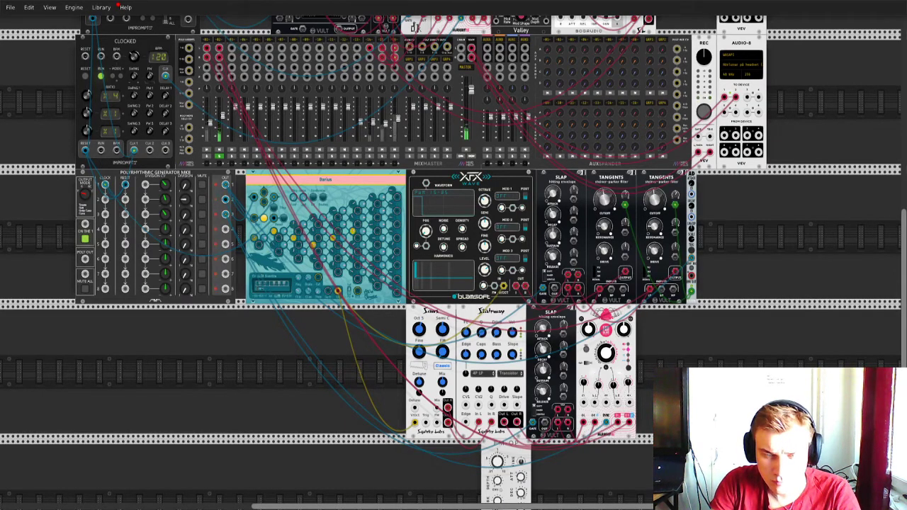
{"action": "right_click", "coordinate": [326, 374]}
{"action": "type", "text": "ramp"}
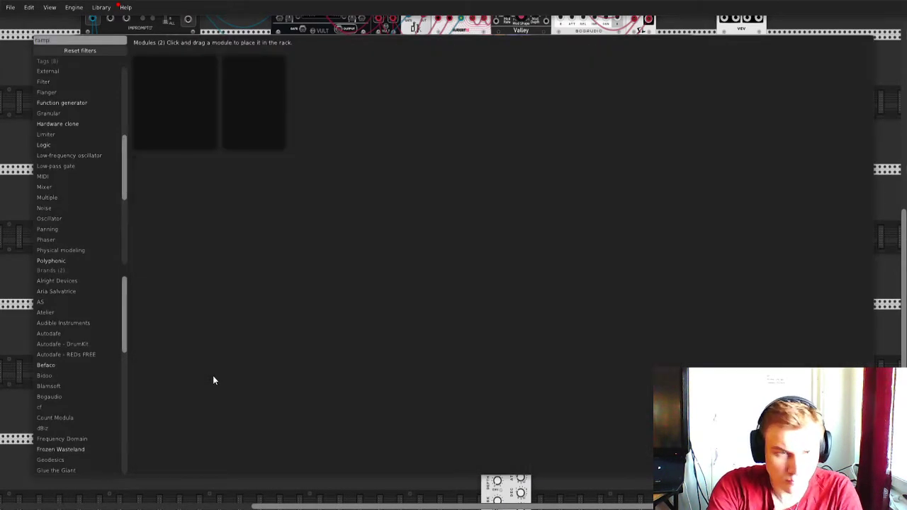
{"action": "key", "text": "Return"}
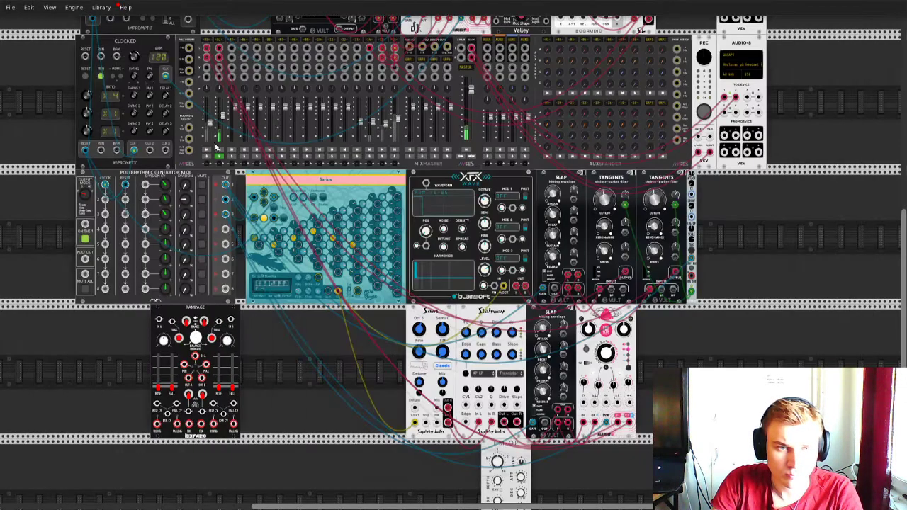
{"action": "left_click", "coordinate": [219, 150]}
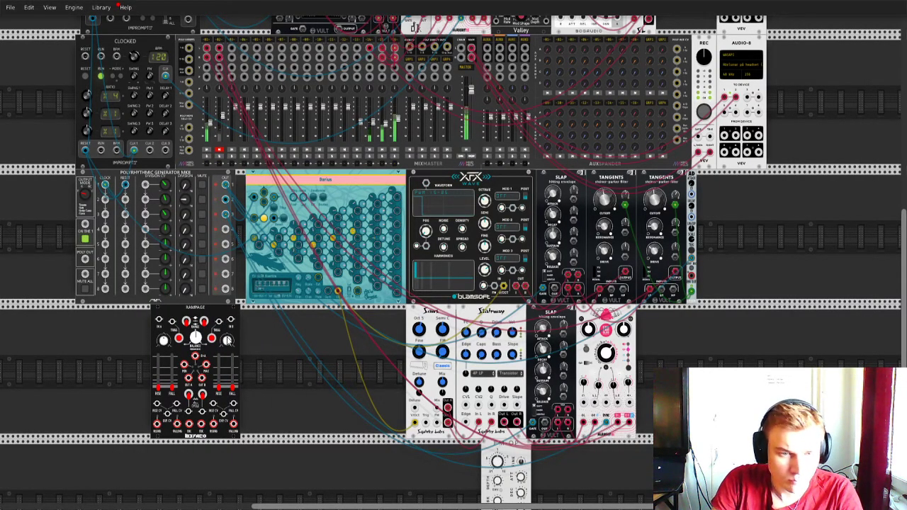
{"action": "scroll", "coordinate": [227, 340], "scroll_direction": "up", "scroll_amount": 1}
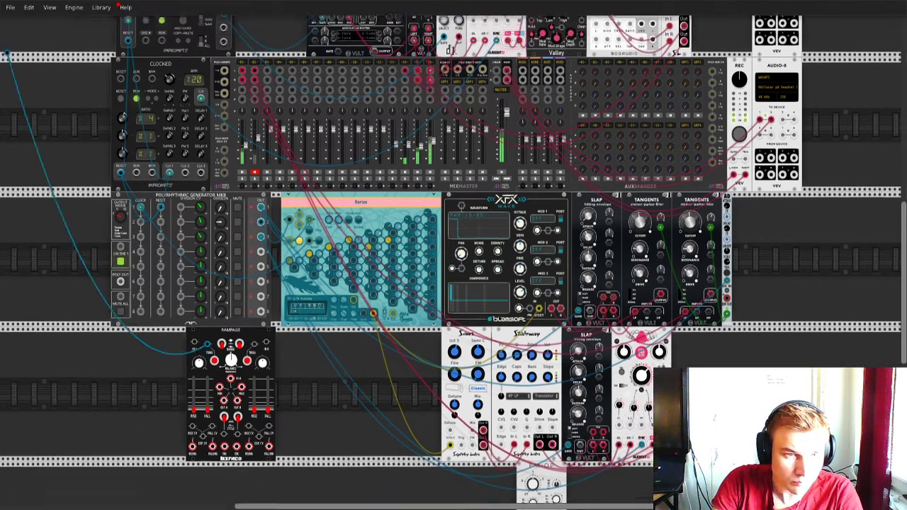
{"action": "scroll", "coordinate": [234, 355], "scroll_direction": "up", "scroll_amount": 1}
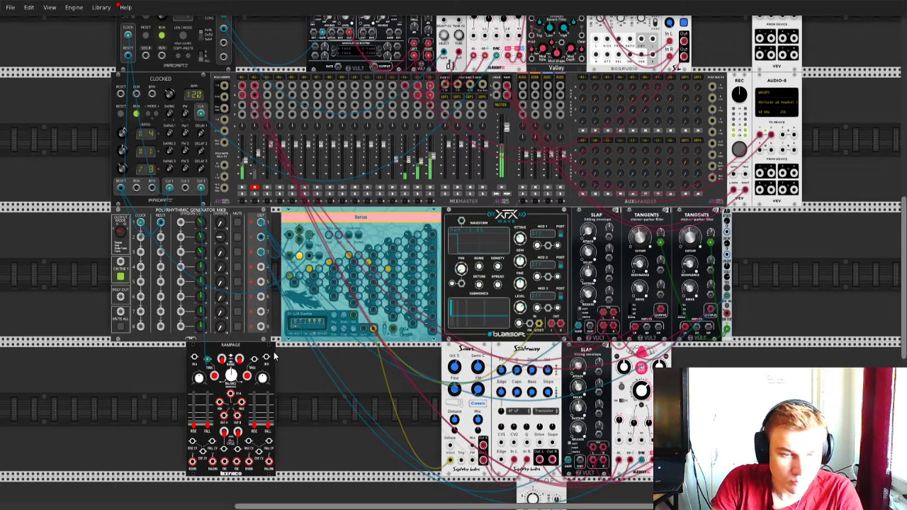
{"action": "scroll", "coordinate": [275, 356], "scroll_direction": "down", "scroll_amount": 2}
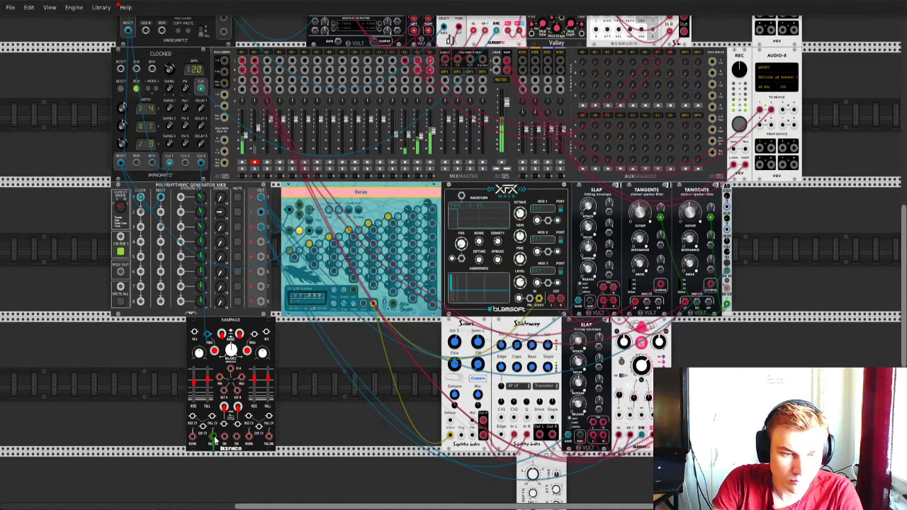
{"action": "left_click_drag", "start_coordinate": [221, 424], "coordinate": [213, 435]}
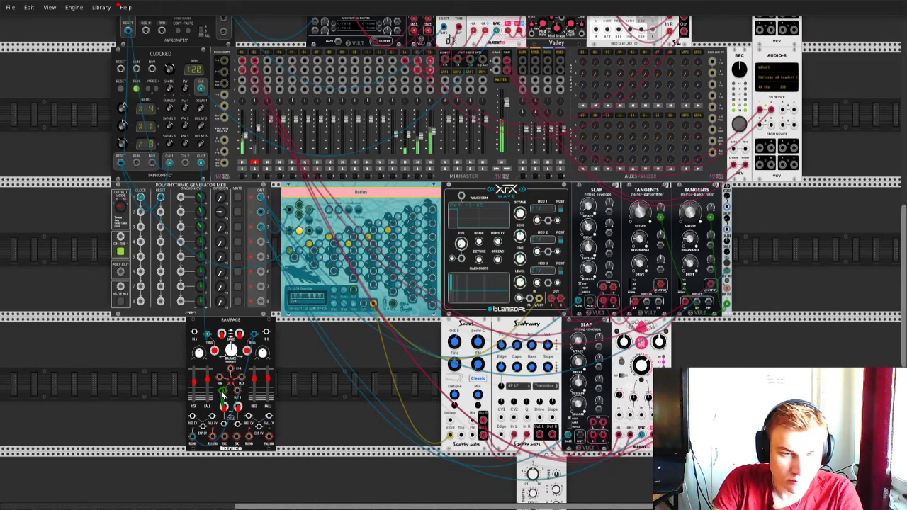
Step: Modulate Stairway's CV1 with Rampage's Out A and its Q with Out B, adjusting the CV1 amount
{"action": "left_click_drag", "start_coordinate": [221, 397], "coordinate": [500, 425]}
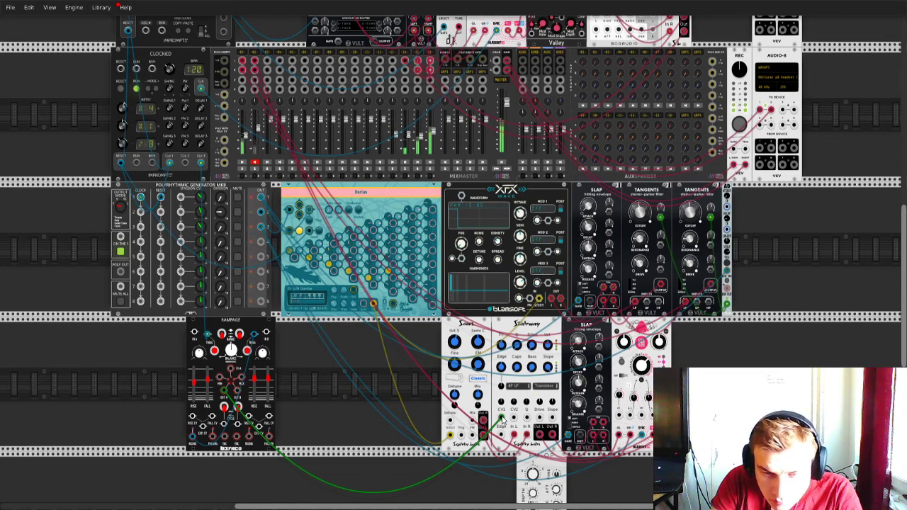
{"action": "left_click_drag", "start_coordinate": [502, 421], "coordinate": [505, 405]}
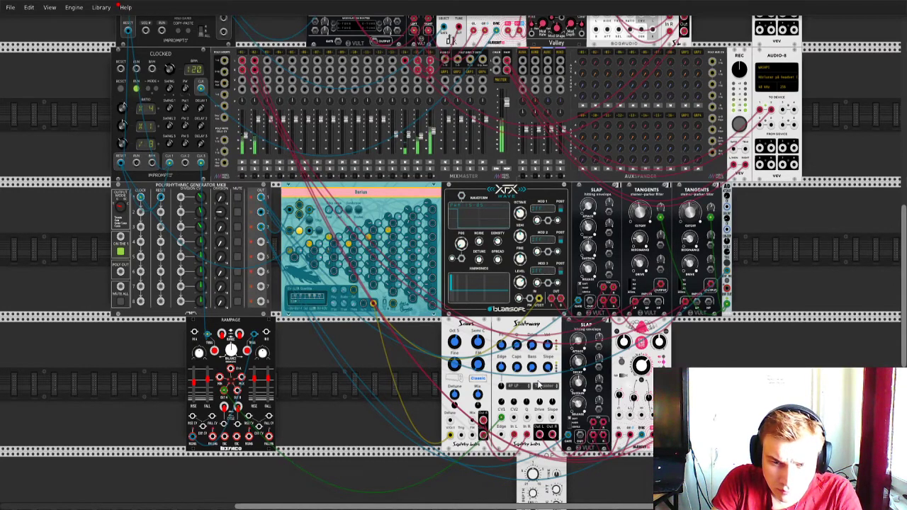
{"action": "left_click_drag", "start_coordinate": [528, 419], "coordinate": [236, 397]}
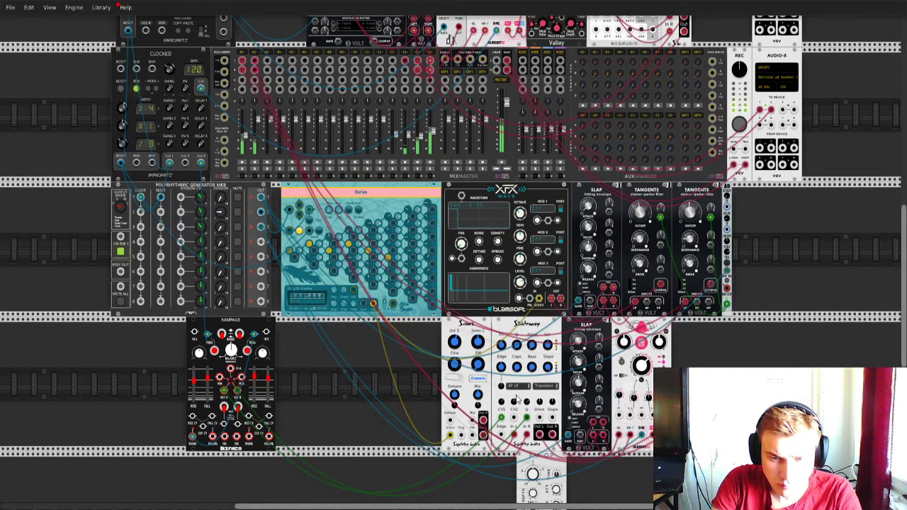
Step: Compare the mix with channel 16 and channel 15 muted in turn
{"action": "left_click", "coordinate": [430, 162]}
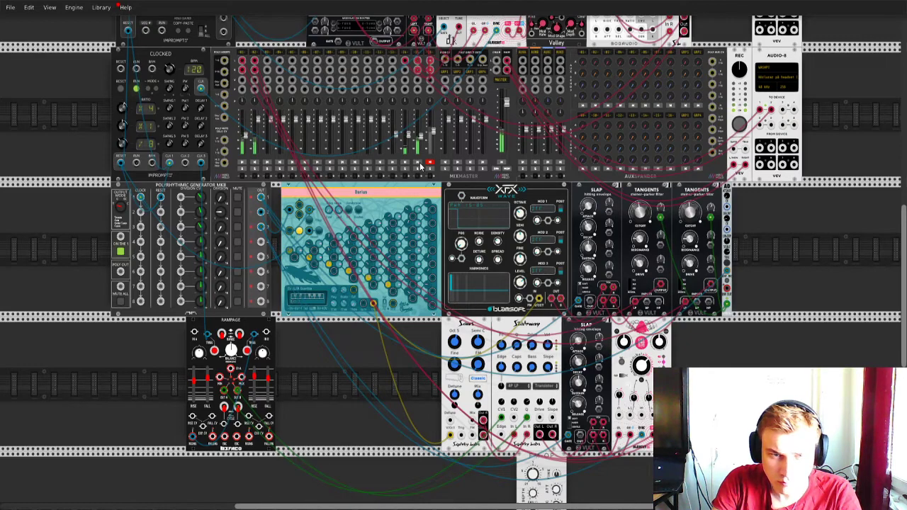
{"action": "left_click", "coordinate": [430, 162]}
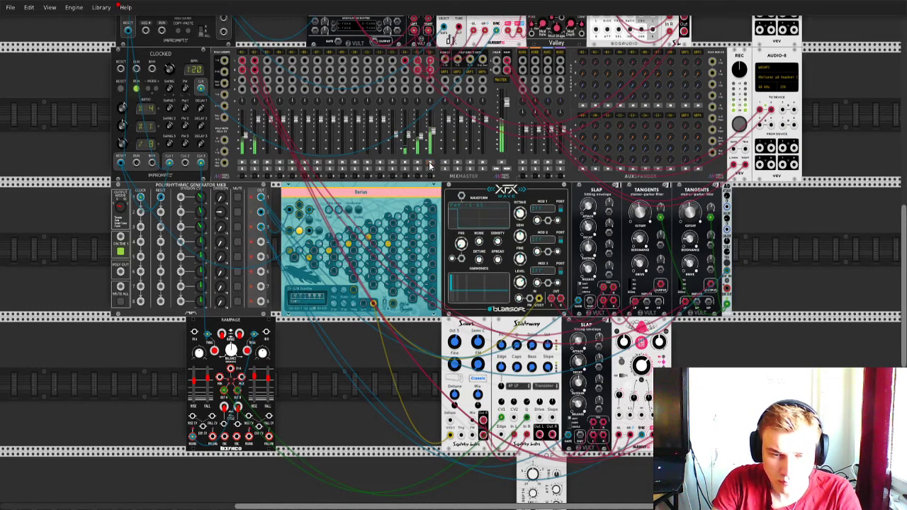
{"action": "left_click", "coordinate": [420, 162]}
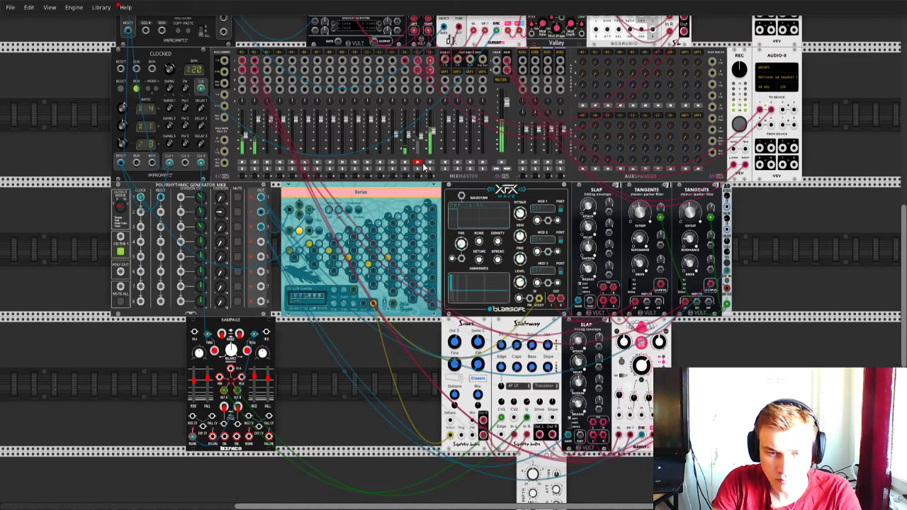
{"action": "left_click", "coordinate": [418, 164]}
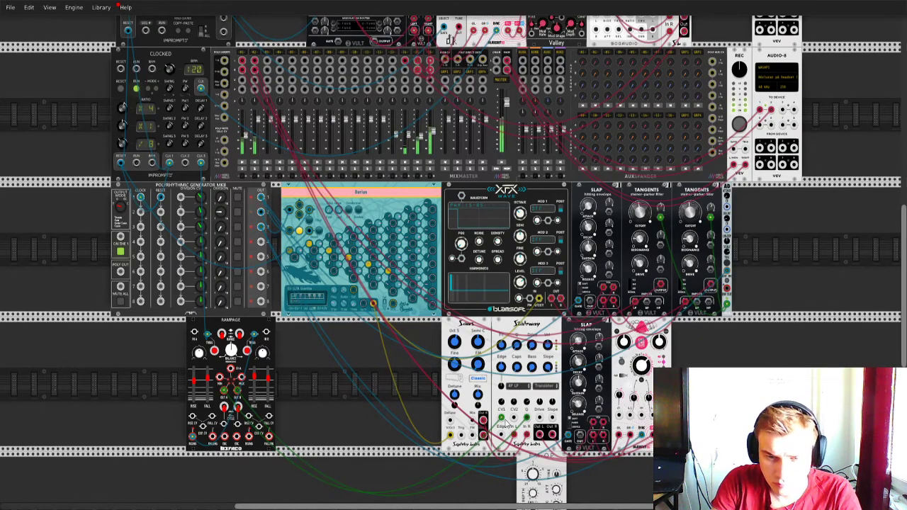
Step: Adjust Stairway's Edge, and modulate its Slope and Edge inputs from further Rampage outputs
{"action": "left_click_drag", "start_coordinate": [503, 367], "coordinate": [502, 366]}
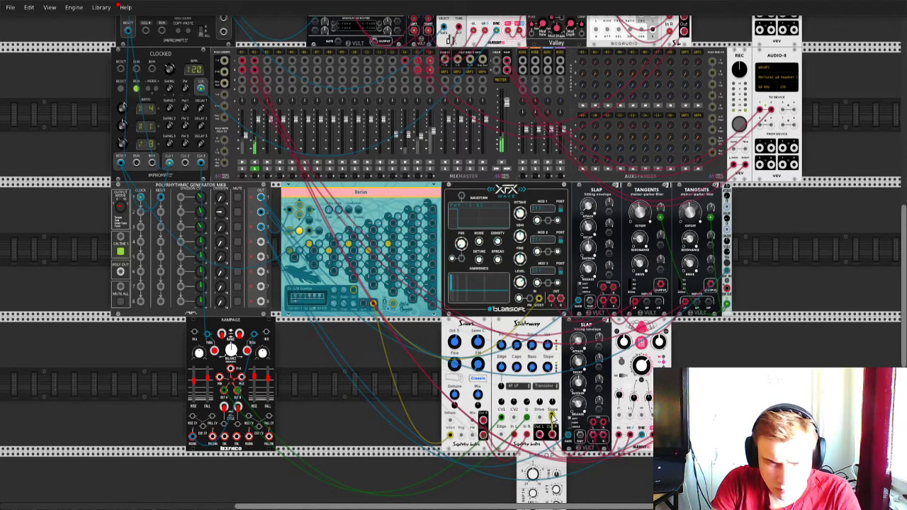
{"action": "left_click_drag", "start_coordinate": [552, 429], "coordinate": [233, 377]}
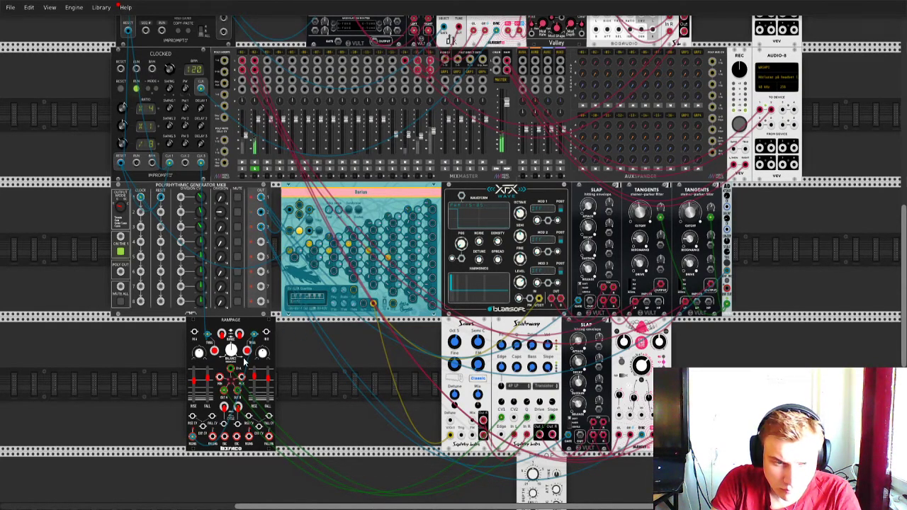
{"action": "left_click_drag", "start_coordinate": [503, 432], "coordinate": [241, 383]}
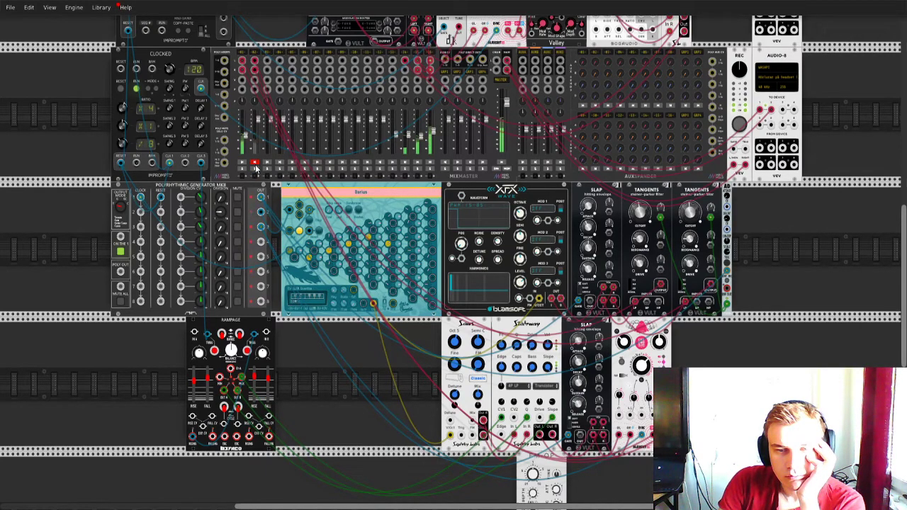
Step: Check the alias suppression amount of the Saws oscillator
{"action": "scroll", "coordinate": [316, 272], "scroll_direction": "down", "scroll_amount": 3}
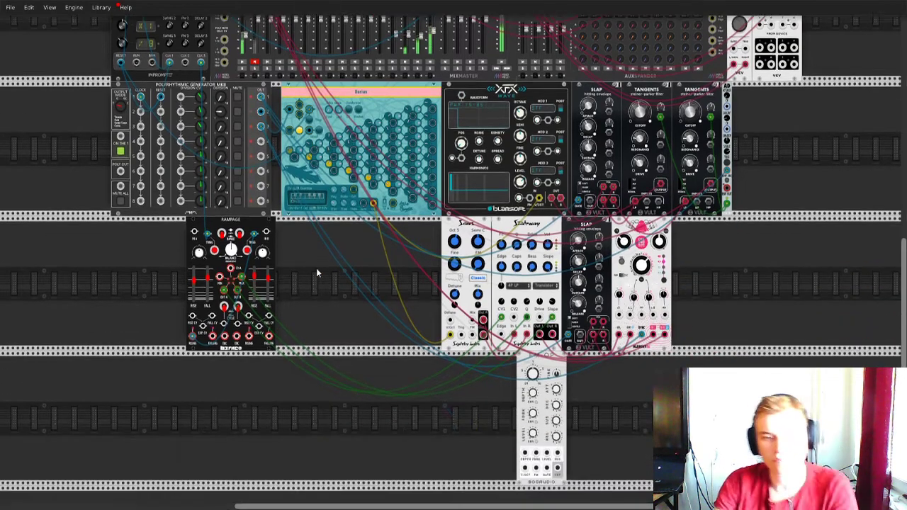
{"action": "scroll", "coordinate": [316, 267], "scroll_direction": "left", "scroll_amount": 2}
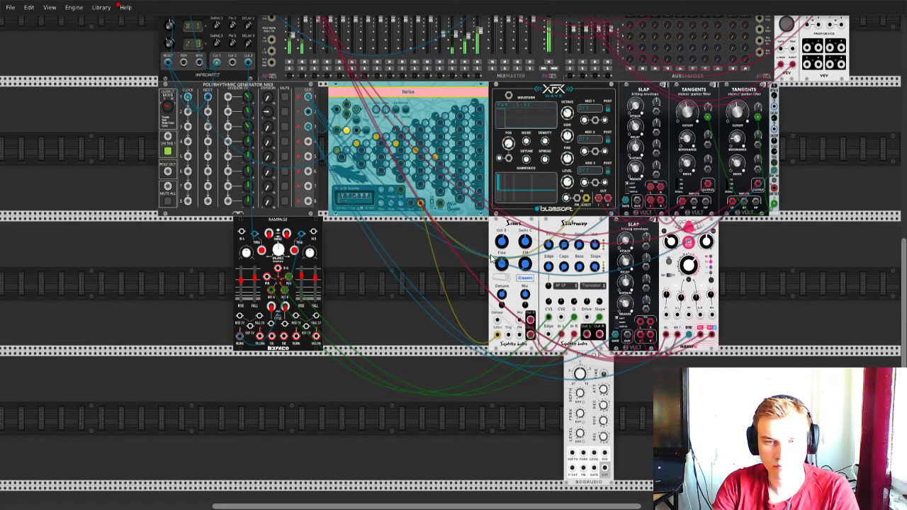
{"action": "left_click_drag", "start_coordinate": [527, 266], "coordinate": [527, 269]}
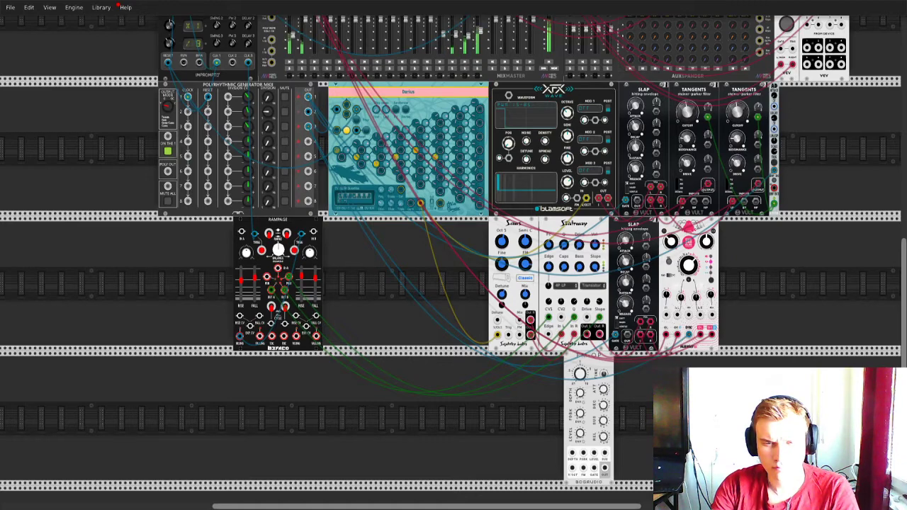
{"action": "right_click", "coordinate": [525, 284]}
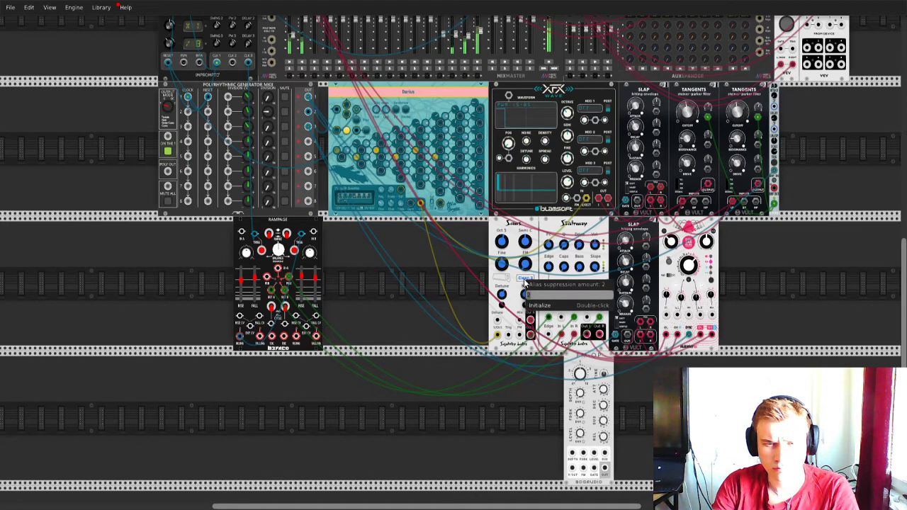
{"action": "left_click", "coordinate": [527, 271]}
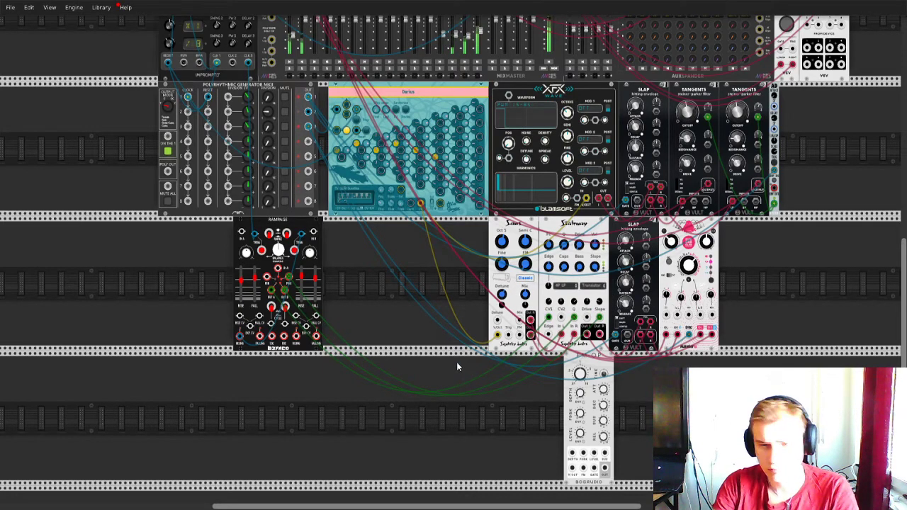
Step: Patch a Rampage output into the Bogaudio FM-OP's feedback input and Darius's pitch CV into its V/Oct input
{"action": "scroll", "coordinate": [428, 325], "scroll_direction": "up", "scroll_amount": 5}
{"action": "scroll", "coordinate": [428, 328], "scroll_direction": "right", "scroll_amount": 2}
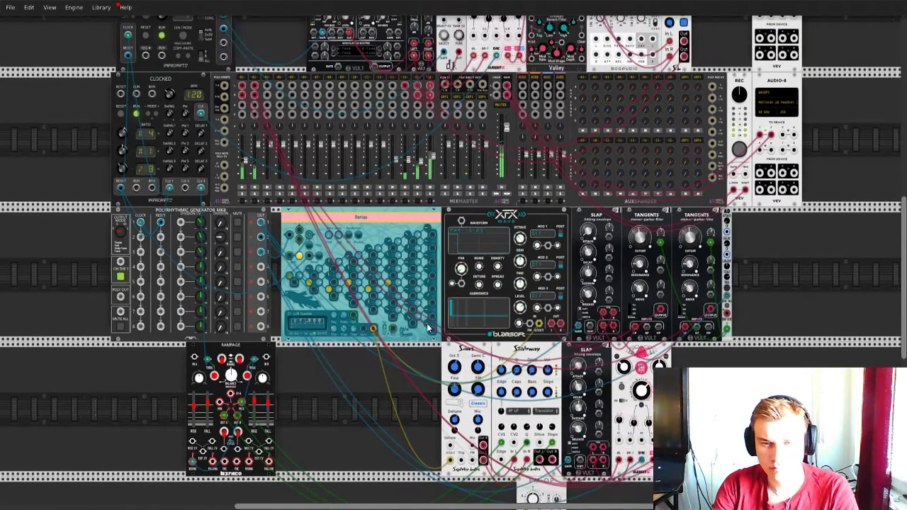
{"action": "scroll", "coordinate": [382, 308], "scroll_direction": "up", "scroll_amount": 3}
{"action": "scroll", "coordinate": [382, 308], "scroll_direction": "right", "scroll_amount": 2}
{"action": "scroll", "coordinate": [381, 308], "scroll_direction": "down", "scroll_amount": 7}
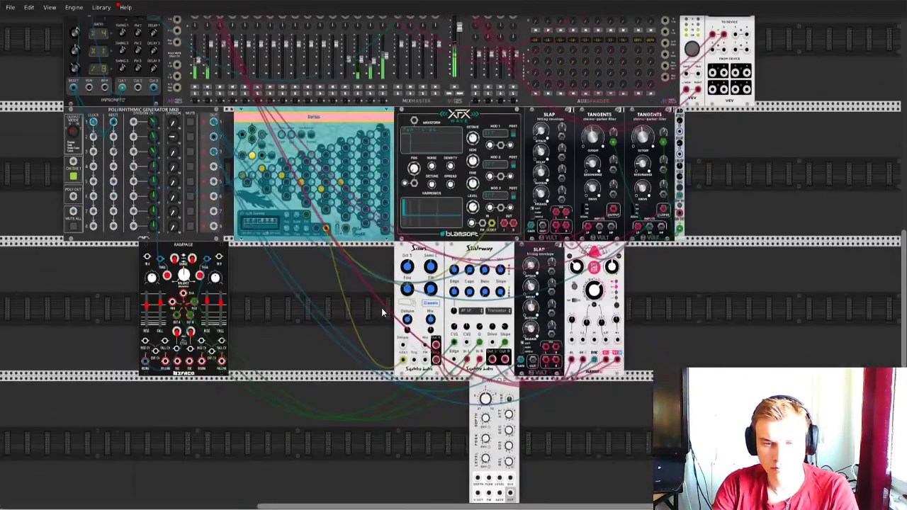
{"action": "scroll", "coordinate": [381, 307], "scroll_direction": "left", "scroll_amount": 1}
{"action": "scroll", "coordinate": [381, 307], "scroll_direction": "down", "scroll_amount": 3}
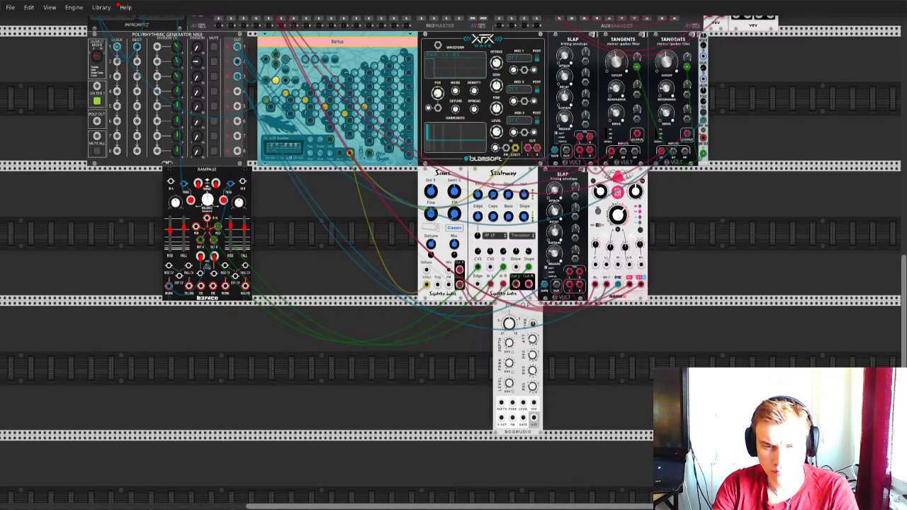
{"action": "left_click_drag", "start_coordinate": [511, 402], "coordinate": [212, 257]}
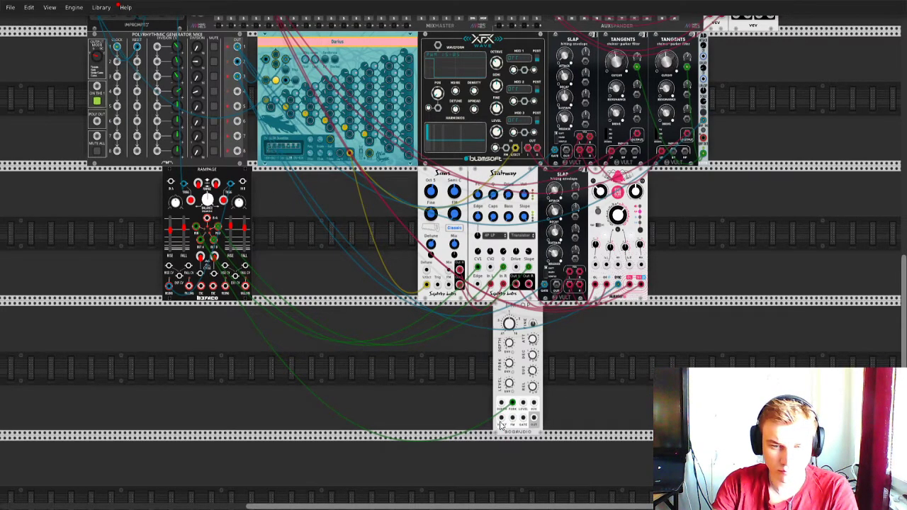
{"action": "left_click_drag", "start_coordinate": [501, 419], "coordinate": [348, 154]}
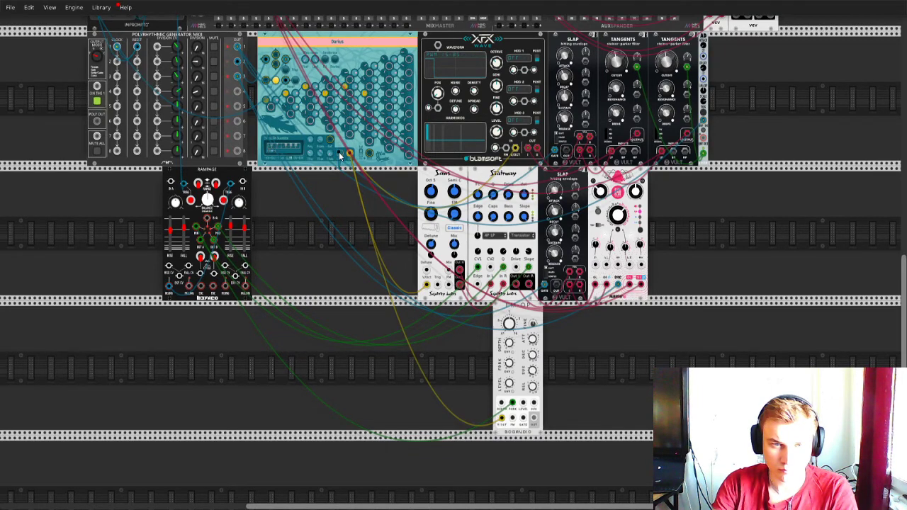
{"action": "left_click_drag", "start_coordinate": [339, 156], "coordinate": [378, 386]}
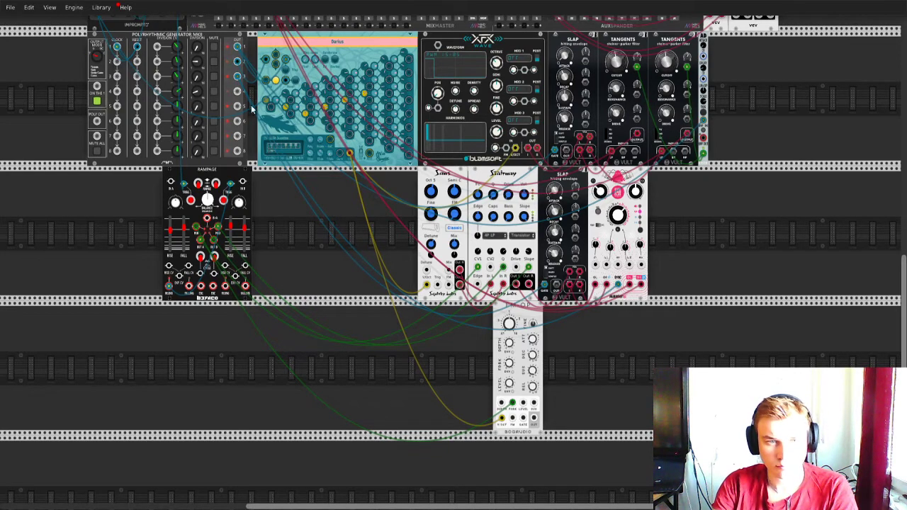
Step: Search the module library for a VCA and an AD envelope and place both beside the FM-OP
{"action": "scroll", "coordinate": [559, 261], "scroll_direction": "up", "scroll_amount": 1}
{"action": "scroll", "coordinate": [572, 289], "scroll_direction": "down", "scroll_amount": 3}
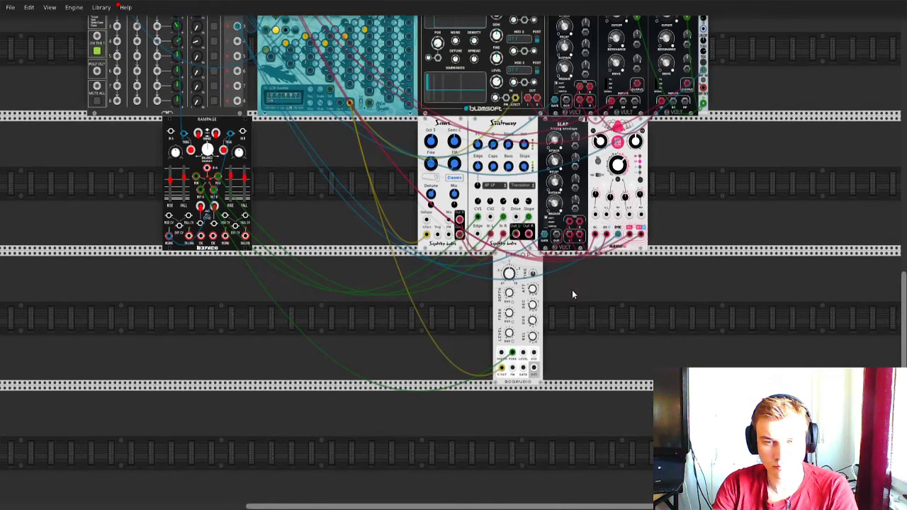
{"action": "right_click", "coordinate": [588, 321]}
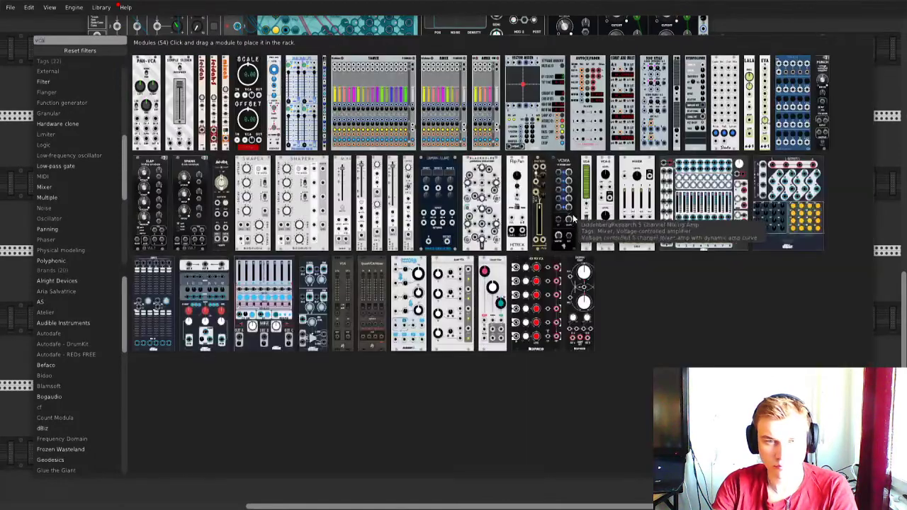
{"action": "key", "text": "Escape"}
{"action": "right_click", "coordinate": [607, 339]}
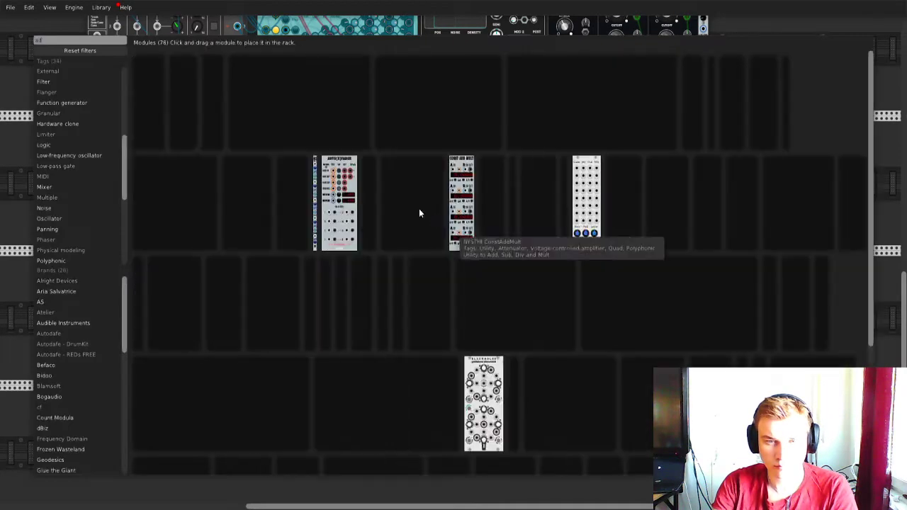
{"action": "key", "text": "Escape"}
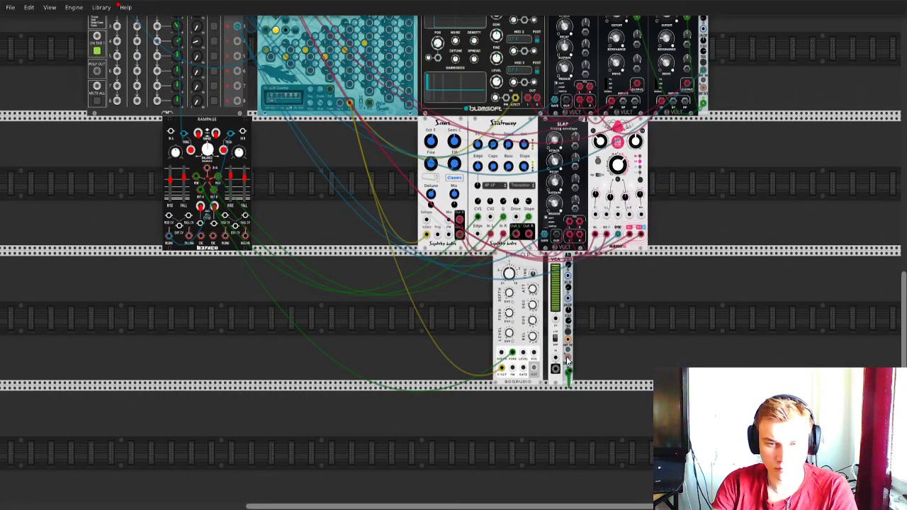
Step: Route the FM-OP through the VCA into mixer channel 3, with its level controlled by the AD envelope triggered from Darius's gate
{"action": "left_click_drag", "start_coordinate": [567, 369], "coordinate": [328, 97]}
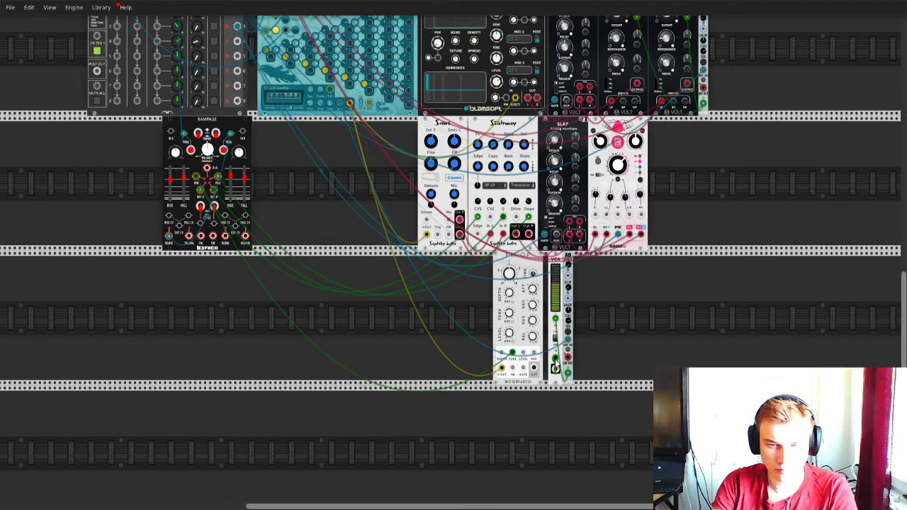
{"action": "left_click_drag", "start_coordinate": [555, 367], "coordinate": [534, 369]}
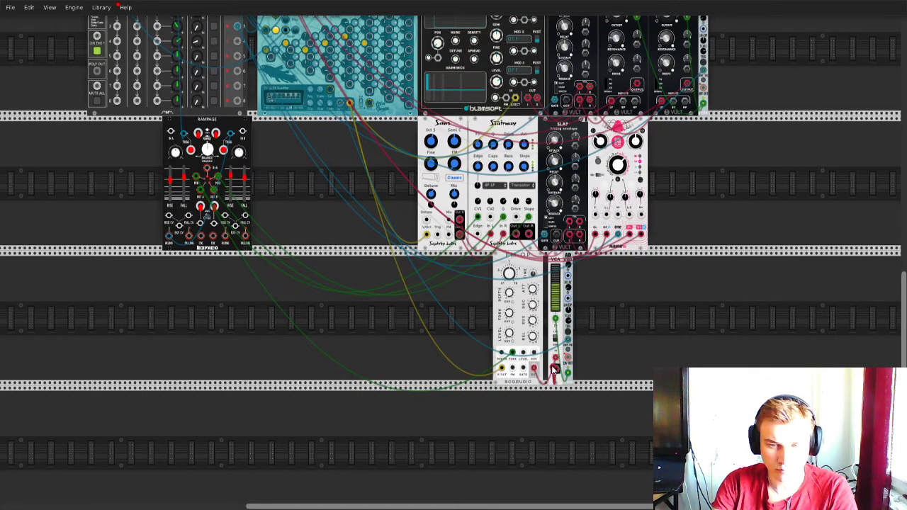
{"action": "scroll", "coordinate": [262, 119], "scroll_direction": "up", "scroll_amount": 7}
{"action": "left_click_drag", "start_coordinate": [262, 119], "coordinate": [244, 103]}
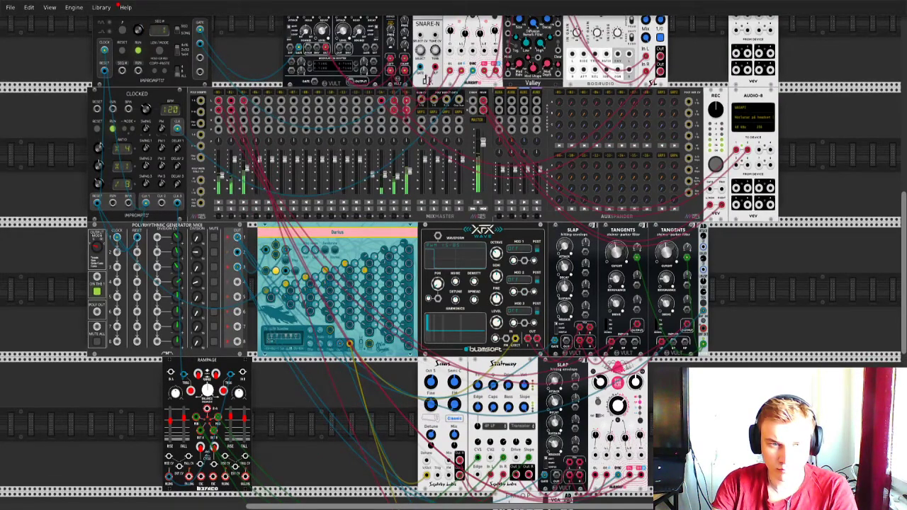
Step: Move the VCA and AD envelope modules flush against the FM-OP
{"action": "scroll", "coordinate": [333, 158], "scroll_direction": "down", "scroll_amount": 5}
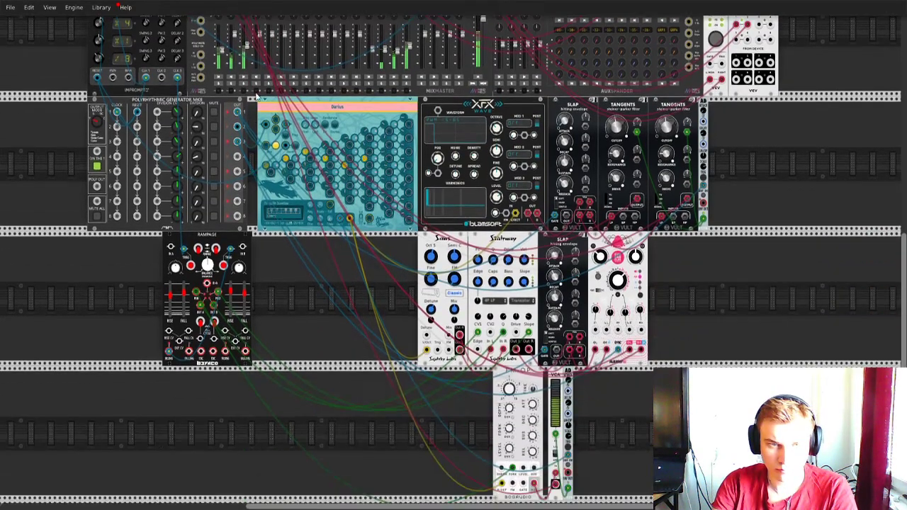
{"action": "scroll", "coordinate": [333, 158], "scroll_direction": "down", "scroll_amount": 1}
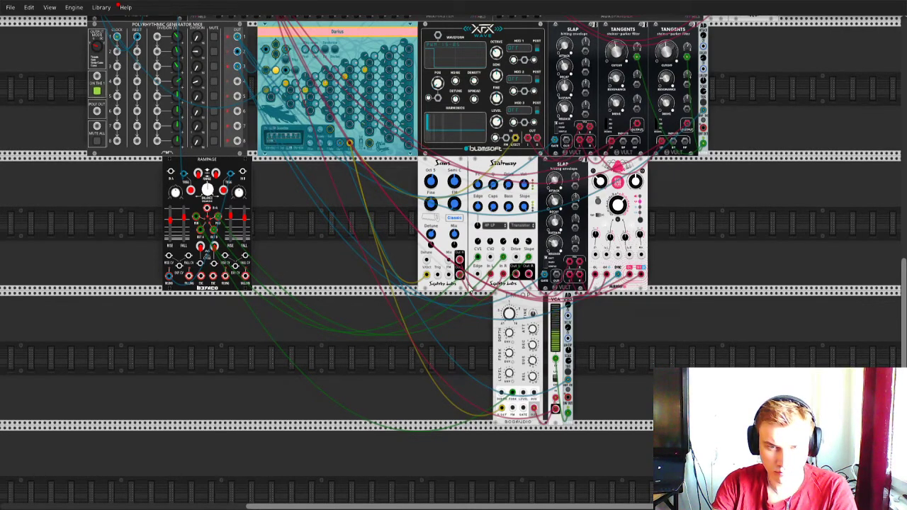
{"action": "scroll", "coordinate": [567, 308], "scroll_direction": "up", "scroll_amount": 3}
{"action": "scroll", "coordinate": [330, 264], "scroll_direction": "up", "scroll_amount": 2}
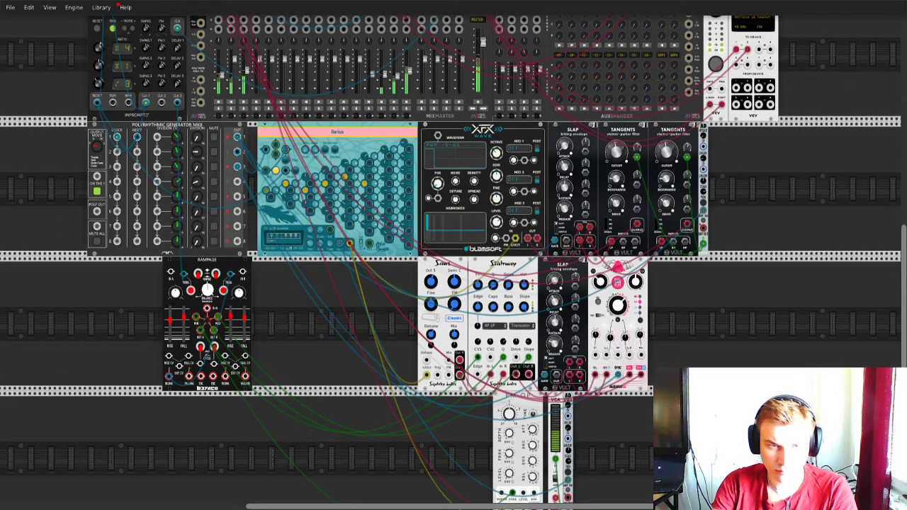
{"action": "scroll", "coordinate": [358, 256], "scroll_direction": "down", "scroll_amount": 1}
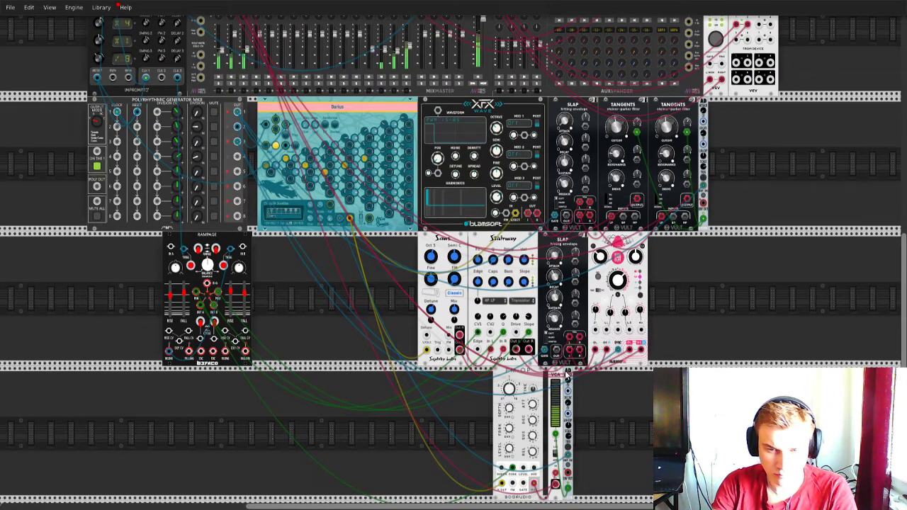
{"action": "left_click_drag", "start_coordinate": [556, 384], "coordinate": [549, 383]}
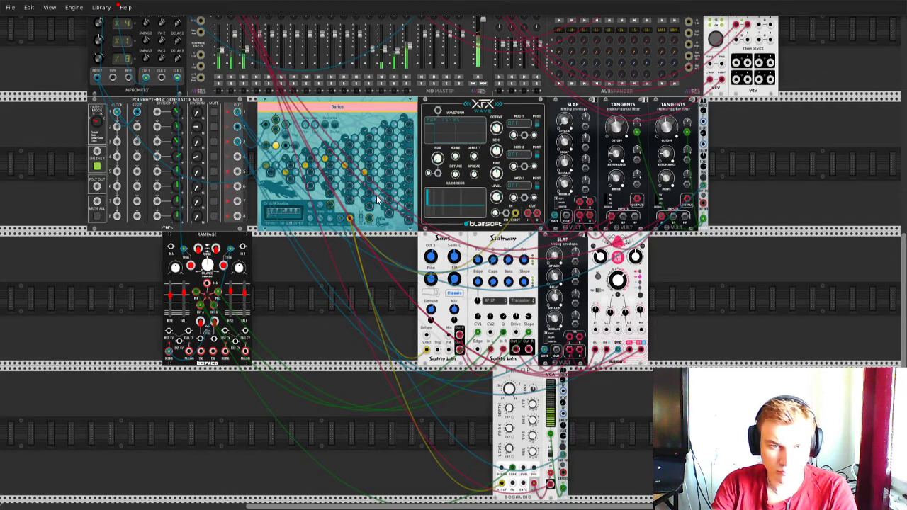
Step: Solo mixer channel 3, retrigger the AD envelope from the Polyrhythmic Generator's fourth output and check that output's division
{"action": "left_click_drag", "start_coordinate": [340, 219], "coordinate": [237, 155]}
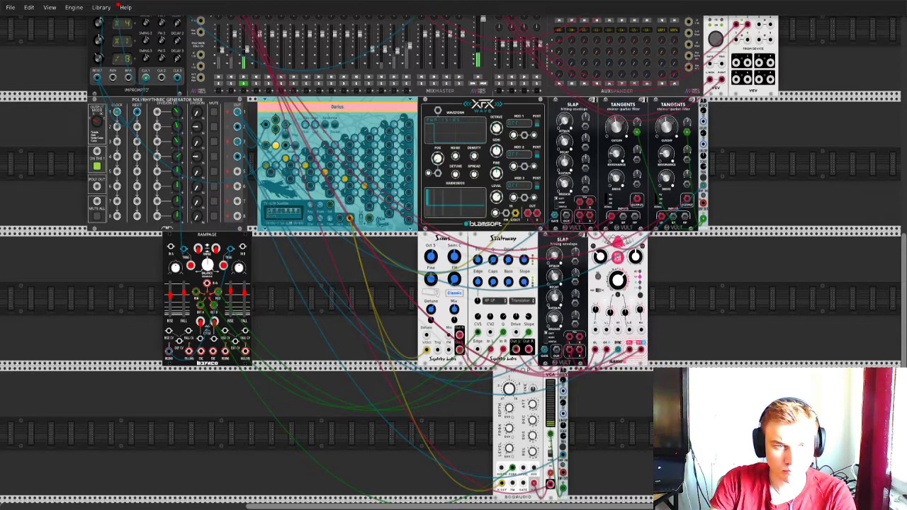
{"action": "right_click", "coordinate": [198, 163]}
{"action": "left_click", "coordinate": [146, 300]}
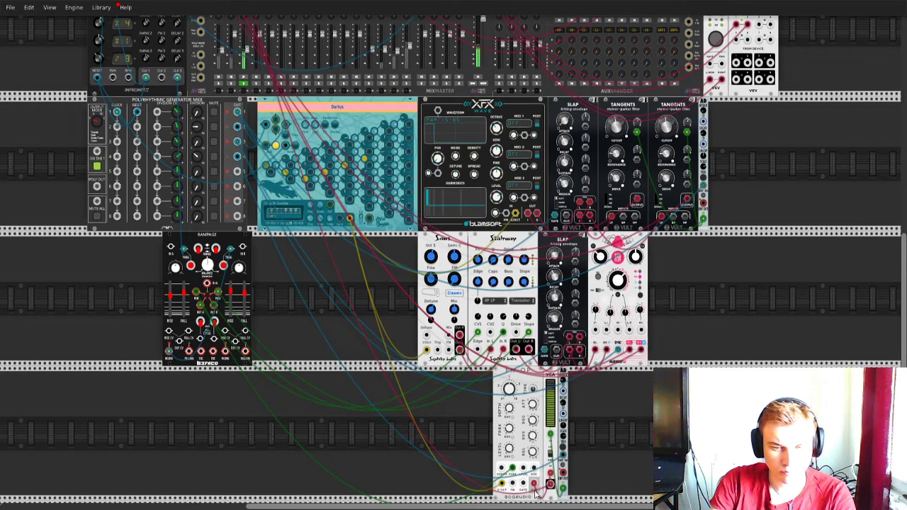
Step: Disconnect Darius from the FM-OP's V/Oct input and add the Geodesics Ions sequencer from a "seq" library search
{"action": "left_click_drag", "start_coordinate": [350, 218], "coordinate": [460, 460]}
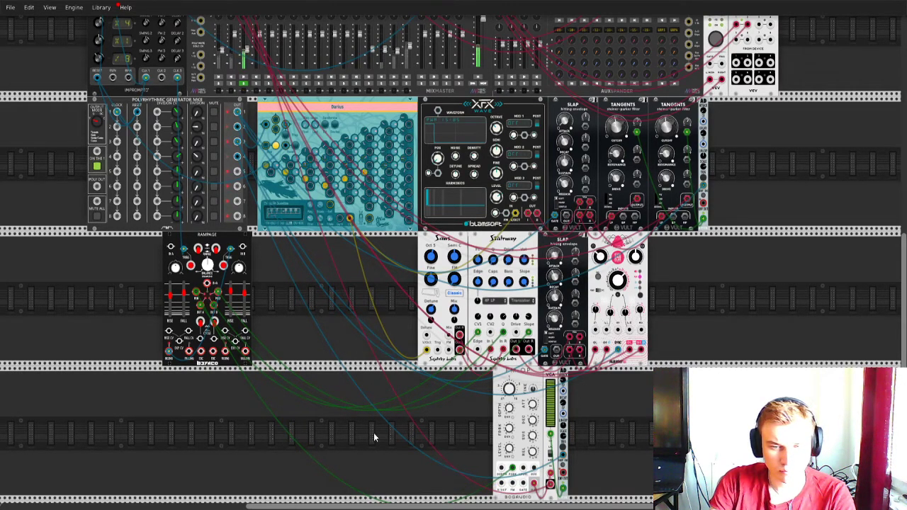
{"action": "right_click", "coordinate": [321, 419]}
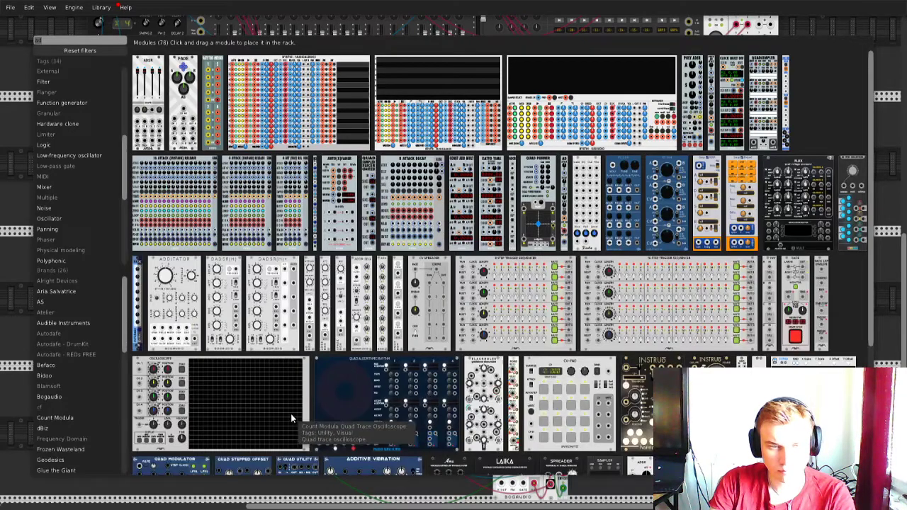
{"action": "type", "text": "seq"}
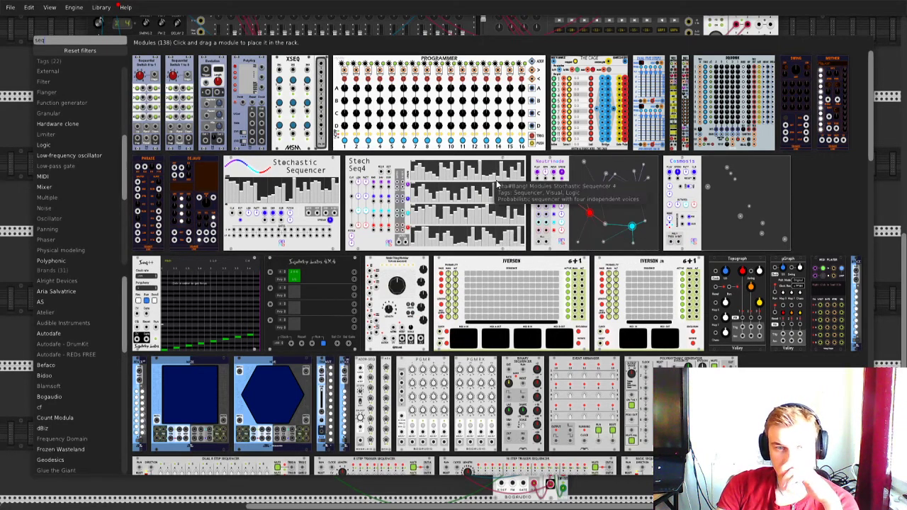
{"action": "scroll", "coordinate": [514, 200], "scroll_direction": "down", "scroll_amount": 5}
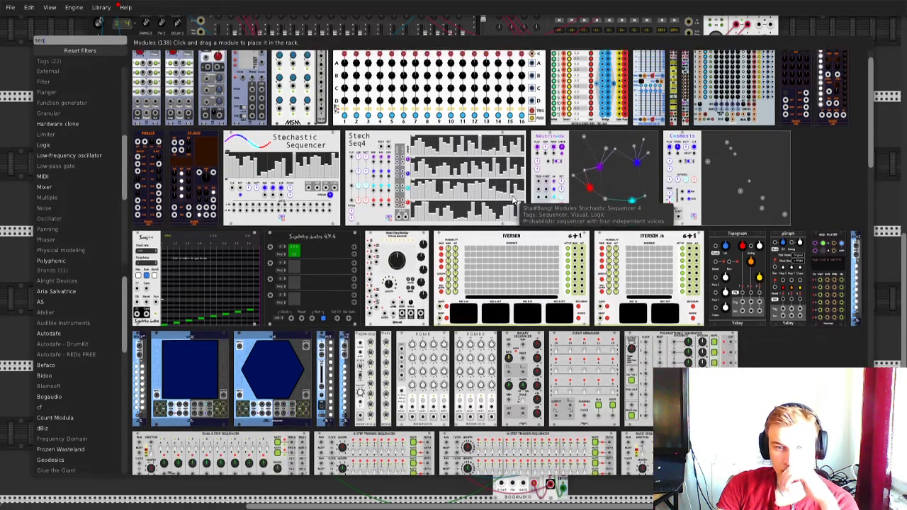
{"action": "scroll", "coordinate": [513, 201], "scroll_direction": "down", "scroll_amount": 3}
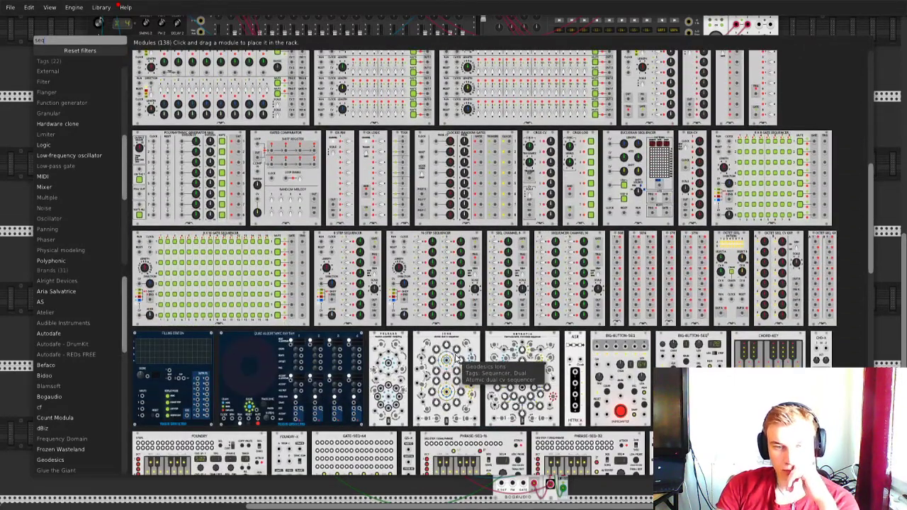
{"action": "left_click_drag", "start_coordinate": [457, 369], "coordinate": [346, 403]}
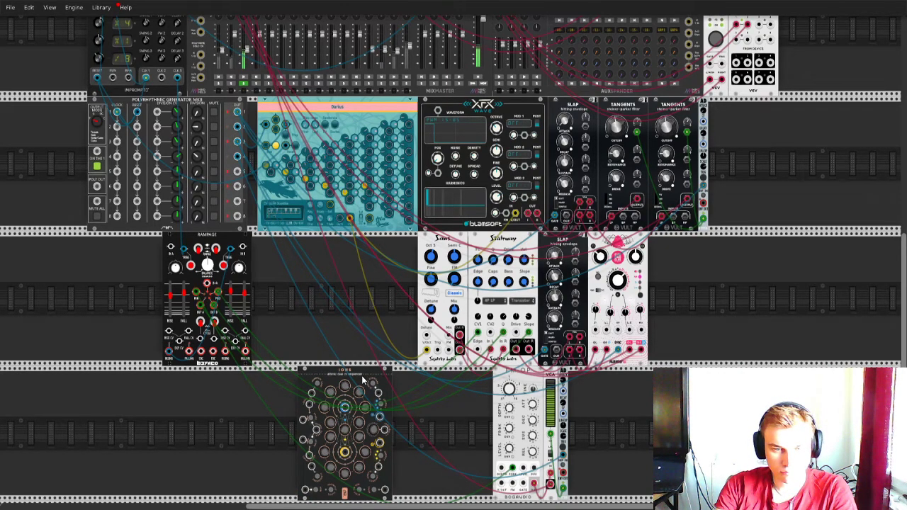
Step: Patch an Ions CV output into the FM-OP's V/Oct input and connect a trigger cable to the Ions sequencer
{"action": "scroll", "coordinate": [358, 375], "scroll_direction": "down", "scroll_amount": 2}
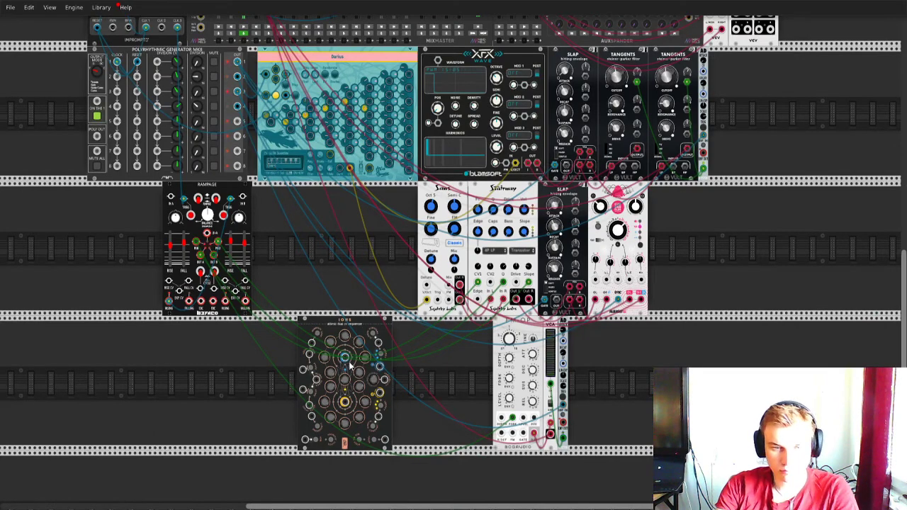
{"action": "left_click_drag", "start_coordinate": [349, 361], "coordinate": [501, 431]}
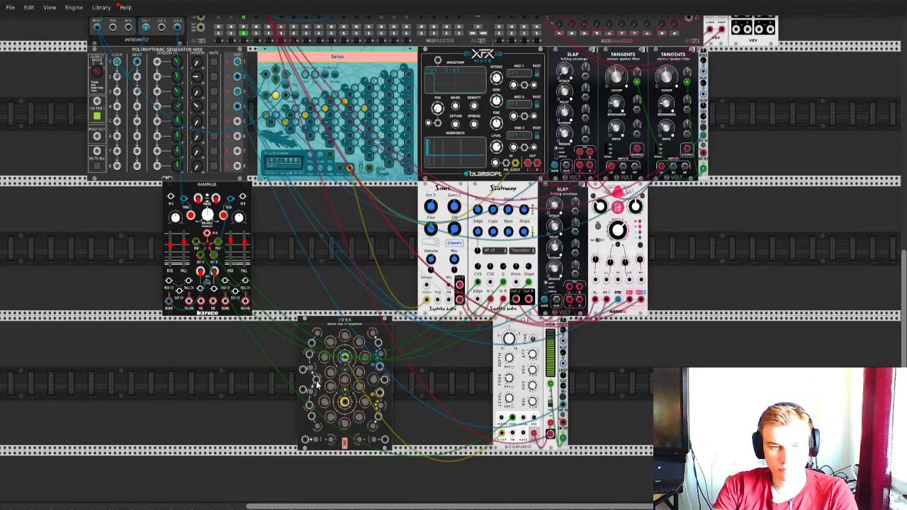
{"action": "scroll", "coordinate": [317, 385], "scroll_direction": "up", "scroll_amount": 3}
{"action": "scroll", "coordinate": [317, 385], "scroll_direction": "left", "scroll_amount": 2}
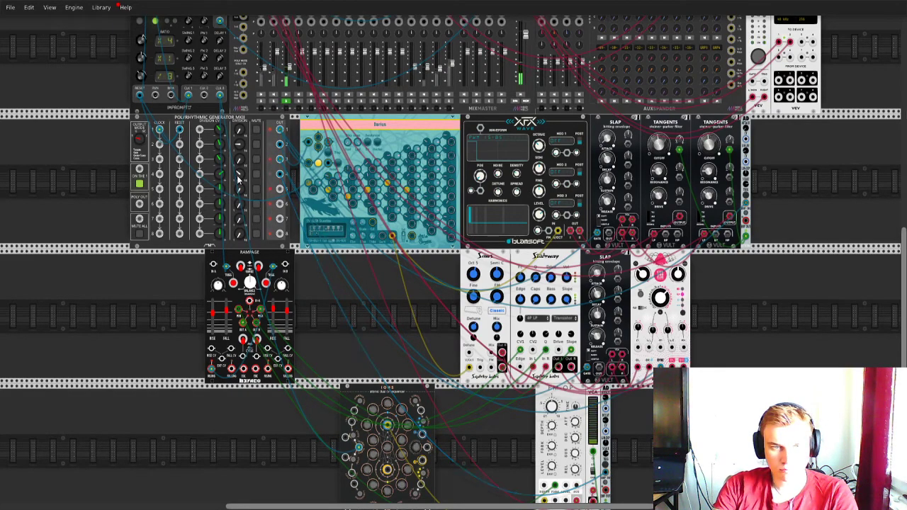
{"action": "mouse_move", "coordinate": [241, 175]}
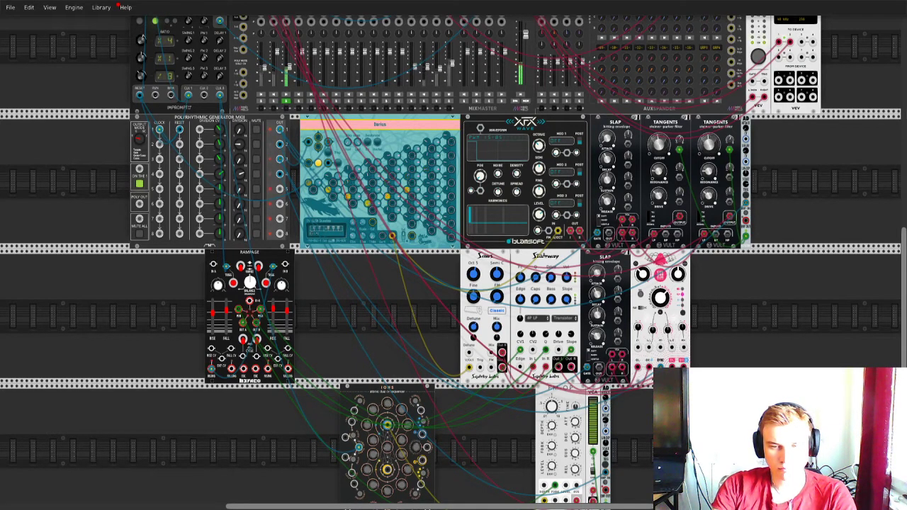
Step: Add the DivSeq sequencer from a "div" library search and place it beside the Ions sequencer
{"action": "scroll", "coordinate": [462, 413], "scroll_direction": "down", "scroll_amount": 3}
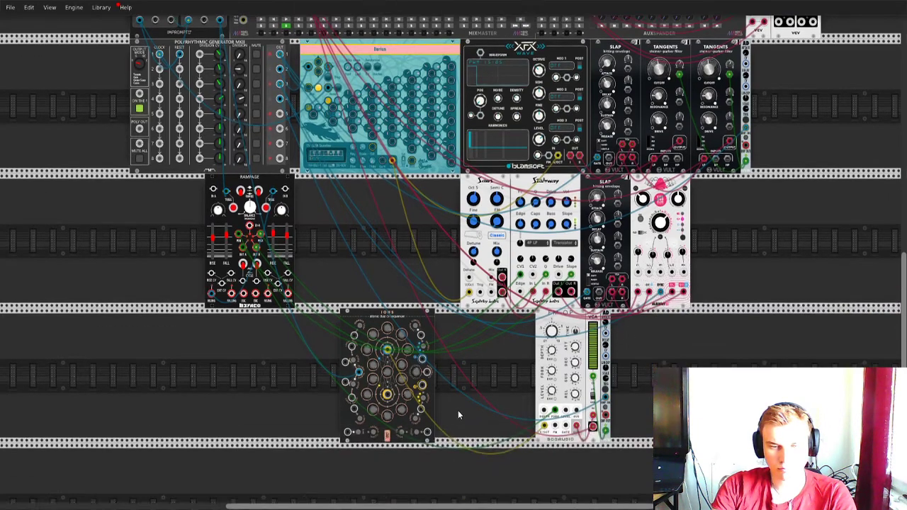
{"action": "right_click", "coordinate": [473, 376]}
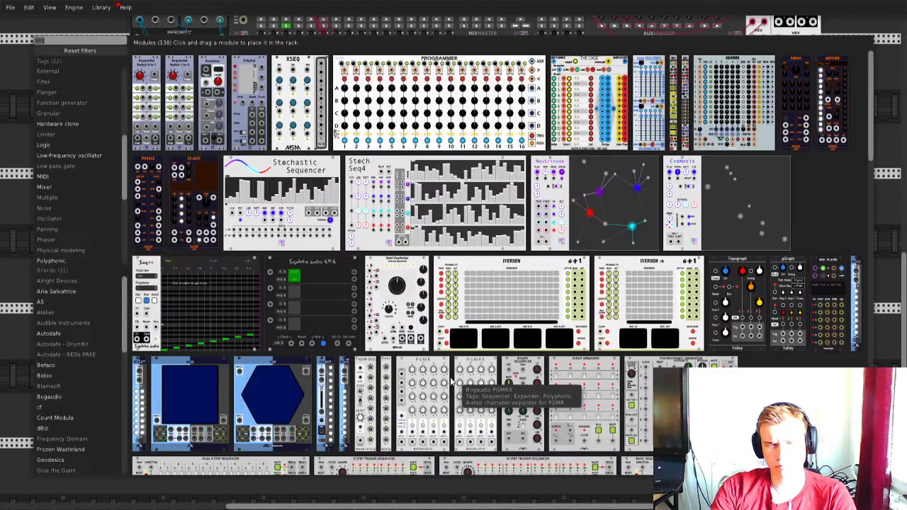
{"action": "scroll", "coordinate": [422, 391], "scroll_direction": "down", "scroll_amount": 1}
{"action": "type", "text": "div"}
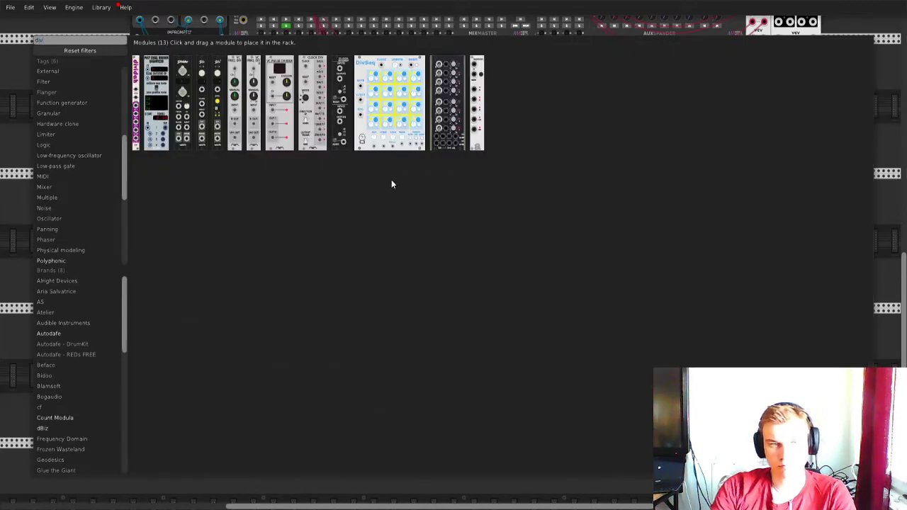
{"action": "left_click_drag", "start_coordinate": [391, 138], "coordinate": [363, 410]}
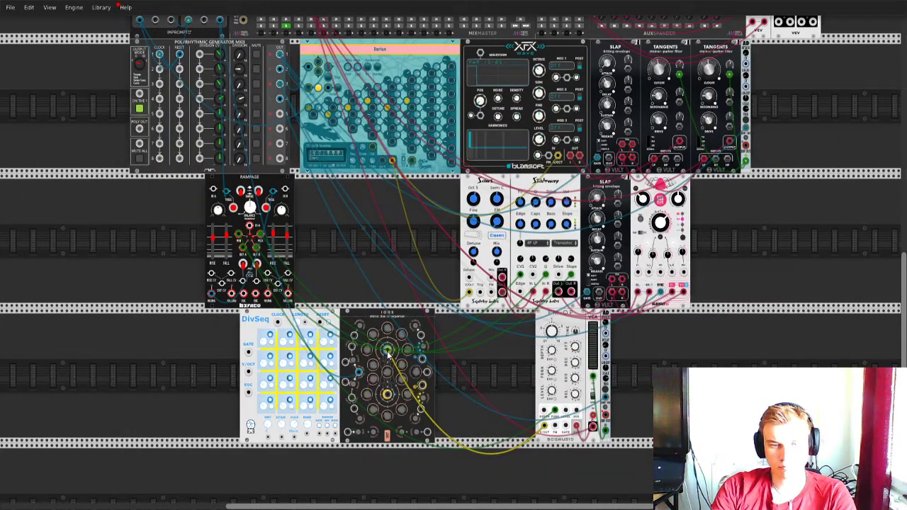
Step: Feed the FM-OP's V/Oct input from DivSeq's V/Oct output and patch Clocked's first clock output into DivSeq's Clock input
{"action": "left_click_drag", "start_coordinate": [423, 385], "coordinate": [279, 354]}
{"action": "scroll", "coordinate": [279, 354], "scroll_direction": "down", "scroll_amount": 4}
{"action": "scroll", "coordinate": [158, 162], "scroll_direction": "up", "scroll_amount": 4}
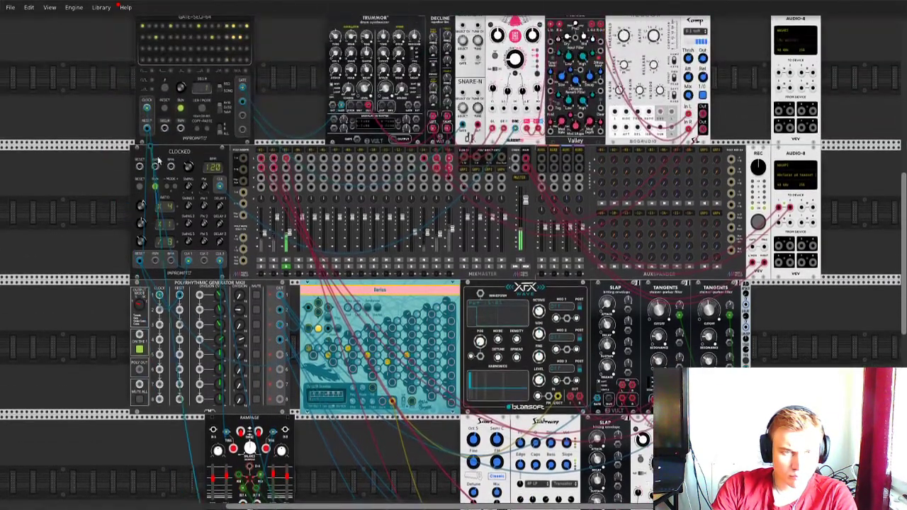
{"action": "left_click_drag", "start_coordinate": [188, 261], "coordinate": [206, 272]}
{"action": "scroll", "coordinate": [205, 272], "scroll_direction": "down", "scroll_amount": 5}
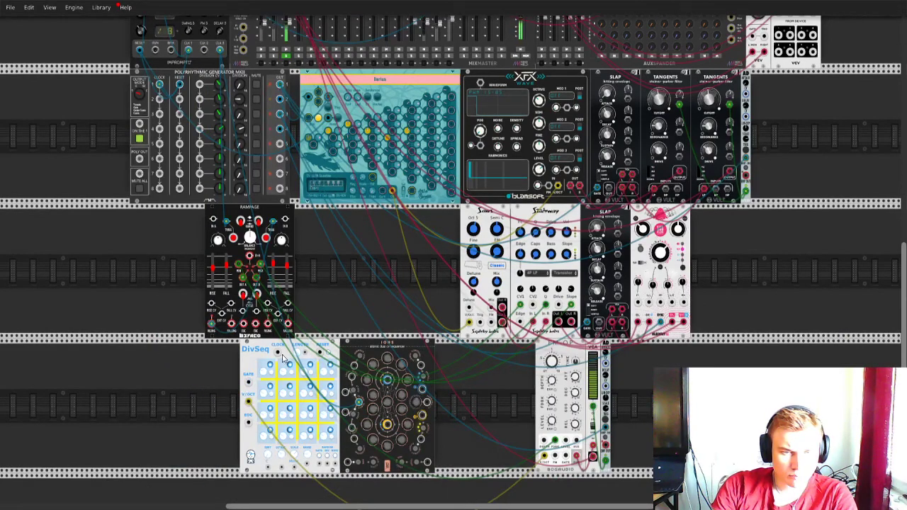
{"action": "left_click_drag", "start_coordinate": [280, 354], "coordinate": [309, 362]}
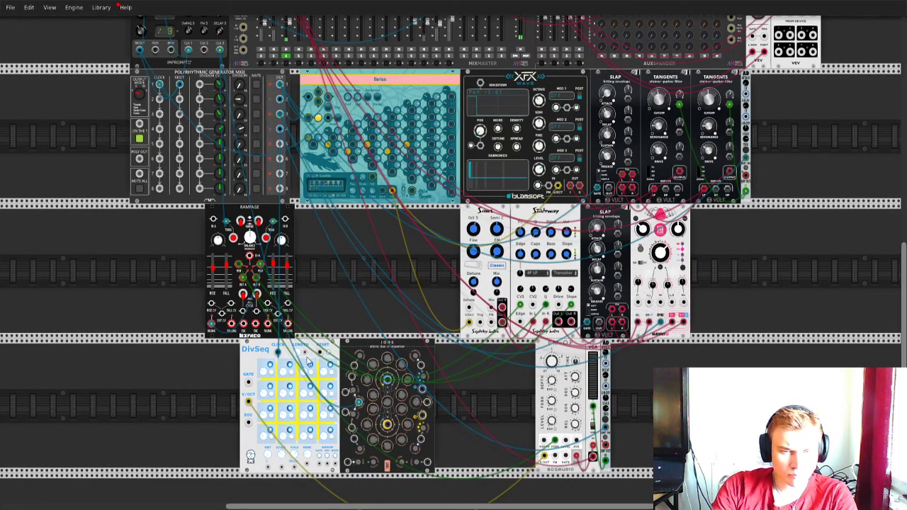
Step: Patch Clocked's reset output into DivSeq's Reset input
{"action": "scroll", "coordinate": [125, 213], "scroll_direction": "up", "scroll_amount": 4}
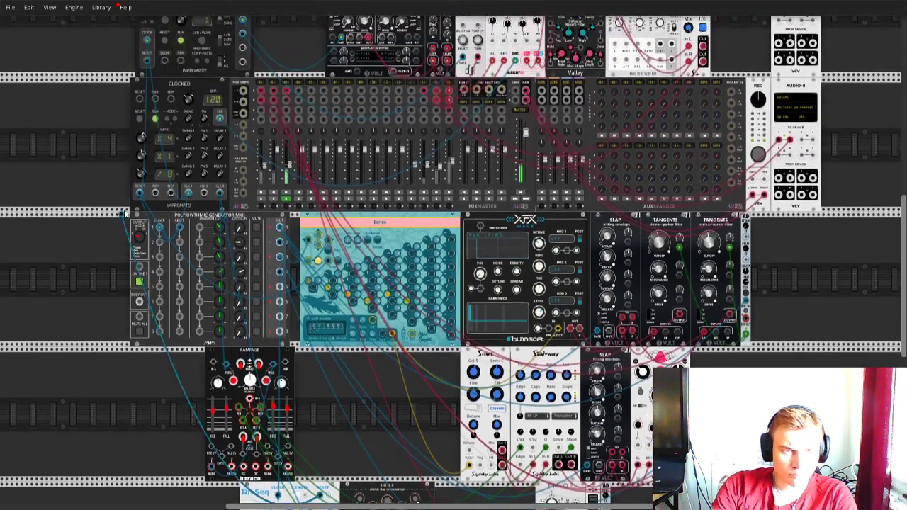
{"action": "left_click_drag", "start_coordinate": [125, 213], "coordinate": [140, 196]}
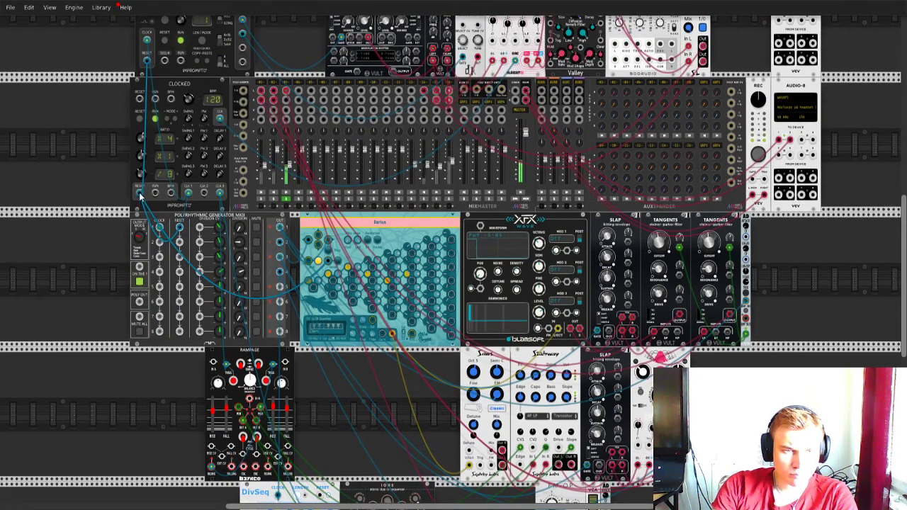
{"action": "scroll", "coordinate": [139, 196], "scroll_direction": "down", "scroll_amount": 3}
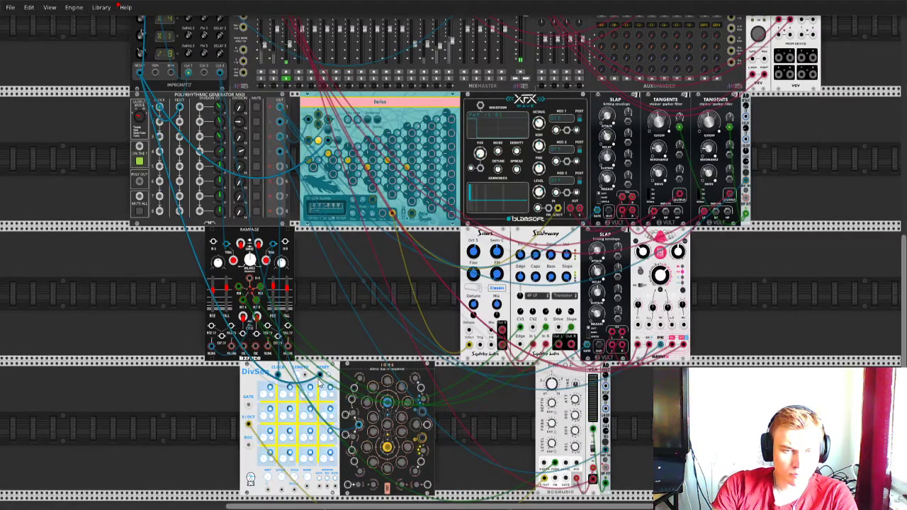
Step: Delete the Ions sequencer from the rack
{"action": "scroll", "coordinate": [319, 382], "scroll_direction": "down", "scroll_amount": 2}
{"action": "scroll", "coordinate": [403, 423], "scroll_direction": "up", "scroll_amount": 2}
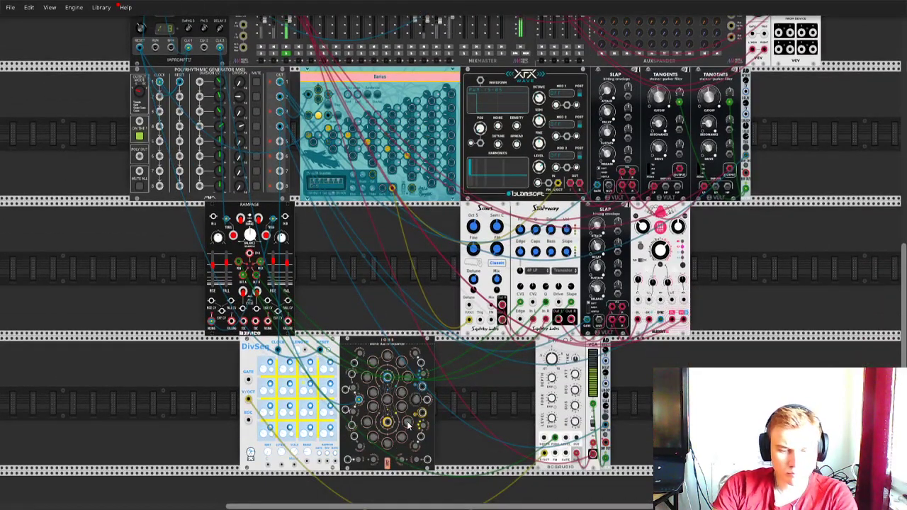
{"action": "key", "text": "Delete"}
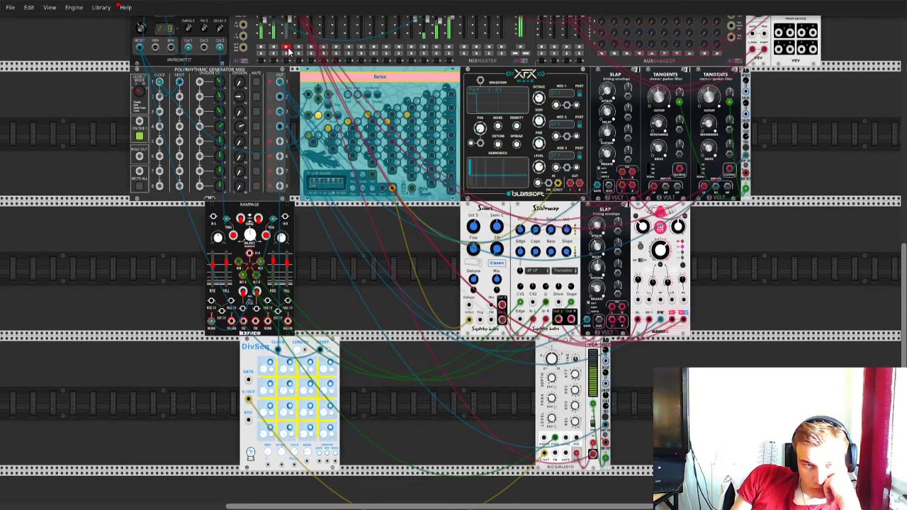
Step: Reset the module library filters and show only modules tagged Oscillator
{"action": "key", "text": "Return"}
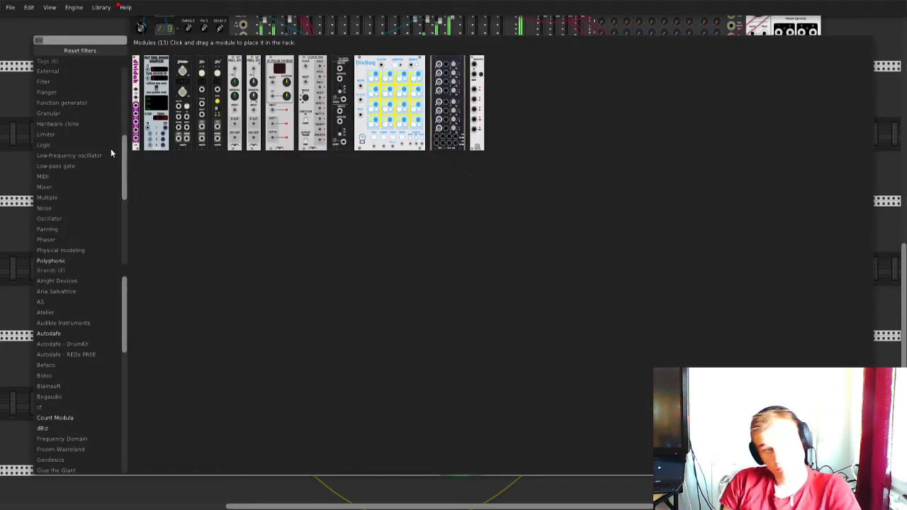
{"action": "left_click", "coordinate": [80, 51]}
{"action": "scroll", "coordinate": [83, 177], "scroll_direction": "down", "scroll_amount": 2}
{"action": "scroll", "coordinate": [84, 174], "scroll_direction": "down", "scroll_amount": 2}
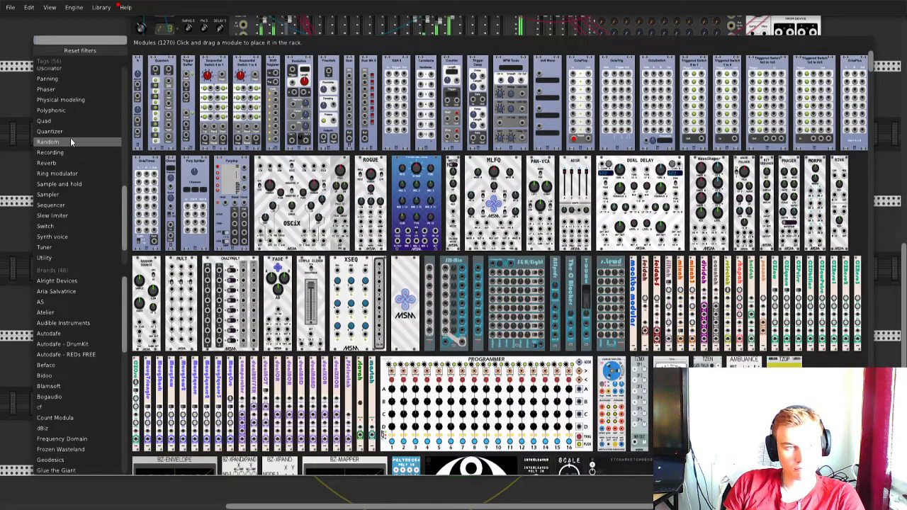
{"action": "scroll", "coordinate": [71, 142], "scroll_direction": "up", "scroll_amount": 3}
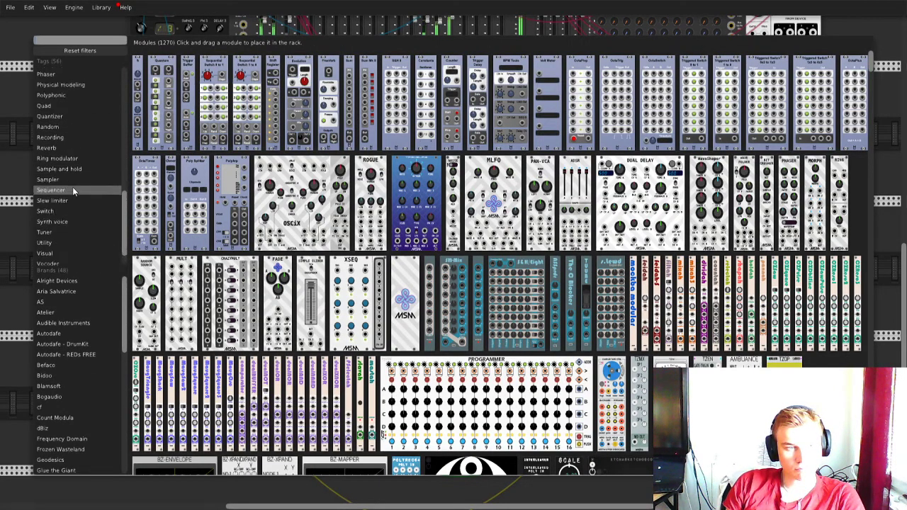
{"action": "left_click", "coordinate": [71, 153]}
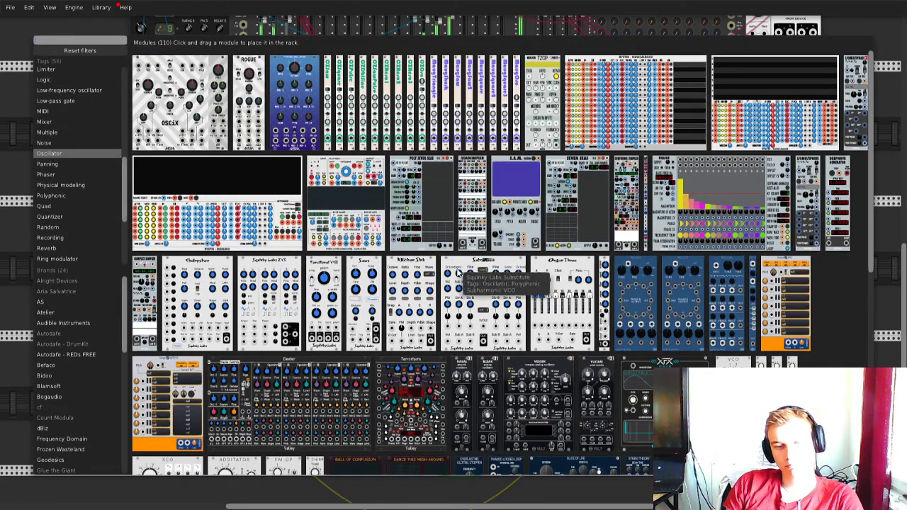
Step: Add the Instruō I-ō47 module from the filtered library and place it beside the FM-OP
{"action": "scroll", "coordinate": [468, 313], "scroll_direction": "down", "scroll_amount": 1}
{"action": "scroll", "coordinate": [468, 313], "scroll_direction": "down", "scroll_amount": 1}
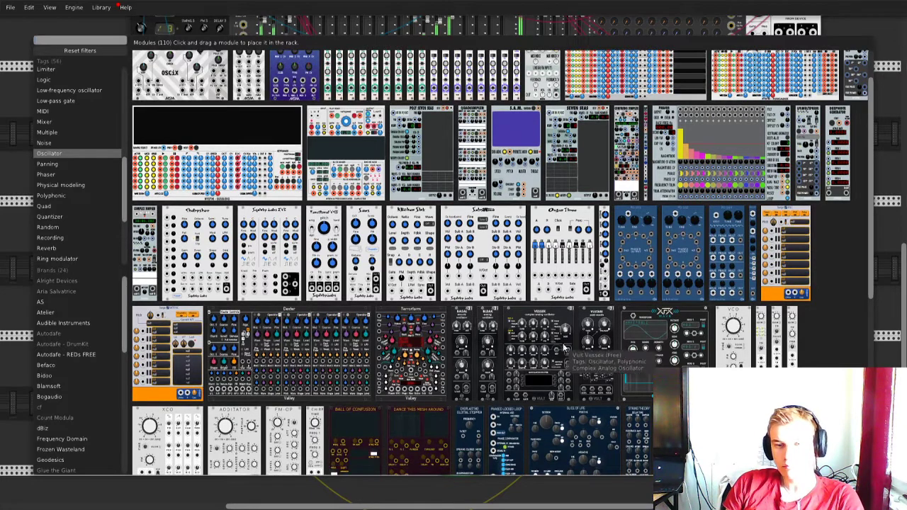
{"action": "scroll", "coordinate": [467, 359], "scroll_direction": "down", "scroll_amount": 1}
{"action": "scroll", "coordinate": [468, 359], "scroll_direction": "down", "scroll_amount": 1}
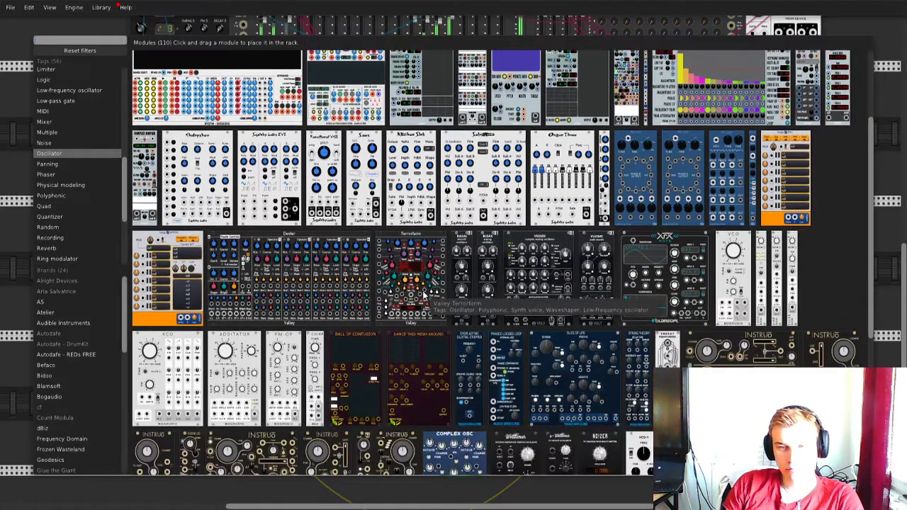
{"action": "scroll", "coordinate": [550, 335], "scroll_direction": "down", "scroll_amount": 1}
{"action": "scroll", "coordinate": [550, 335], "scroll_direction": "down", "scroll_amount": 1}
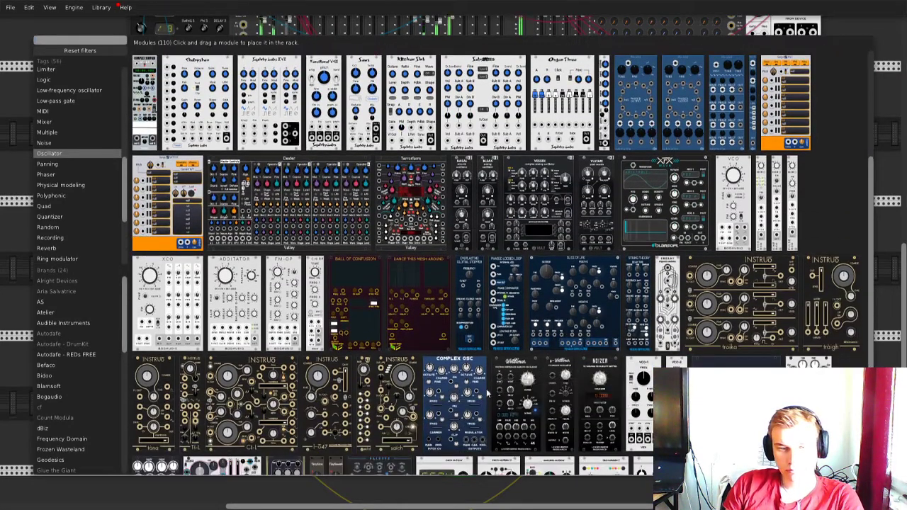
{"action": "left_click", "coordinate": [341, 427]}
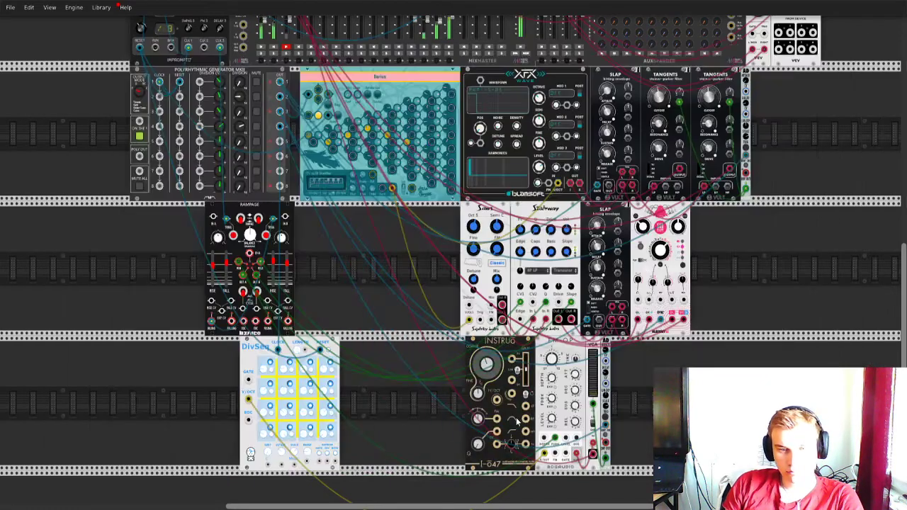
Step: Move the audio cable from the FM-OP's output to an I-ō47 output and patch DivSeq's V/Oct output into the I-ō47's V/Oct input
{"action": "mouse_move", "coordinate": [541, 434]}
{"action": "left_mouse_down"}
{"action": "mouse_move", "coordinate": [575, 454]}
{"action": "mouse_move", "coordinate": [537, 414]}
{"action": "mouse_move", "coordinate": [544, 429]}
{"action": "left_mouse_up"}
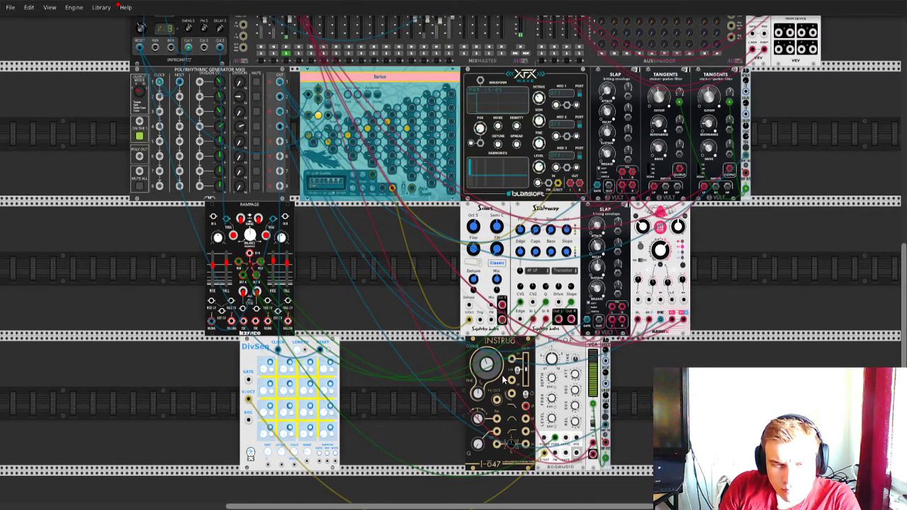
{"action": "left_click_drag", "start_coordinate": [497, 401], "coordinate": [248, 402]}
{"action": "left_click_drag", "start_coordinate": [247, 398], "coordinate": [248, 399]}
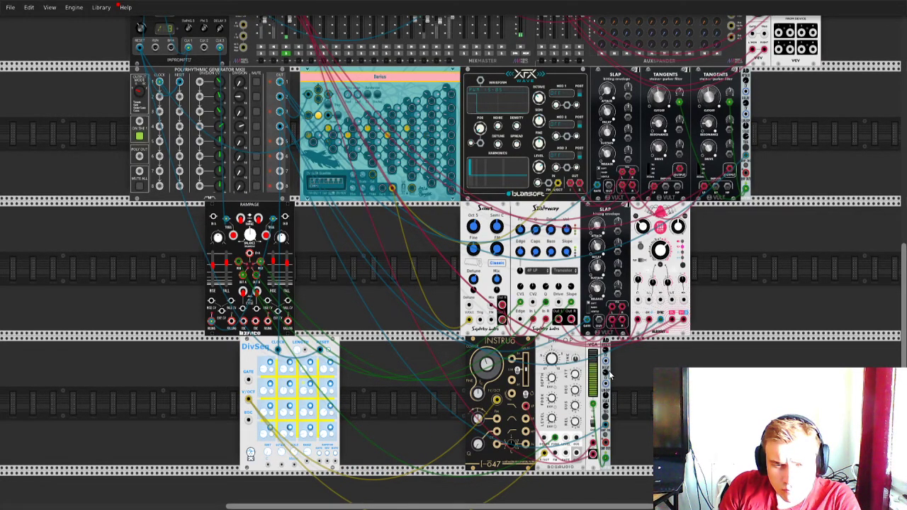
{"action": "scroll", "coordinate": [308, 142], "scroll_direction": "up", "scroll_amount": 1}
{"action": "scroll", "coordinate": [309, 142], "scroll_direction": "up", "scroll_amount": 2}
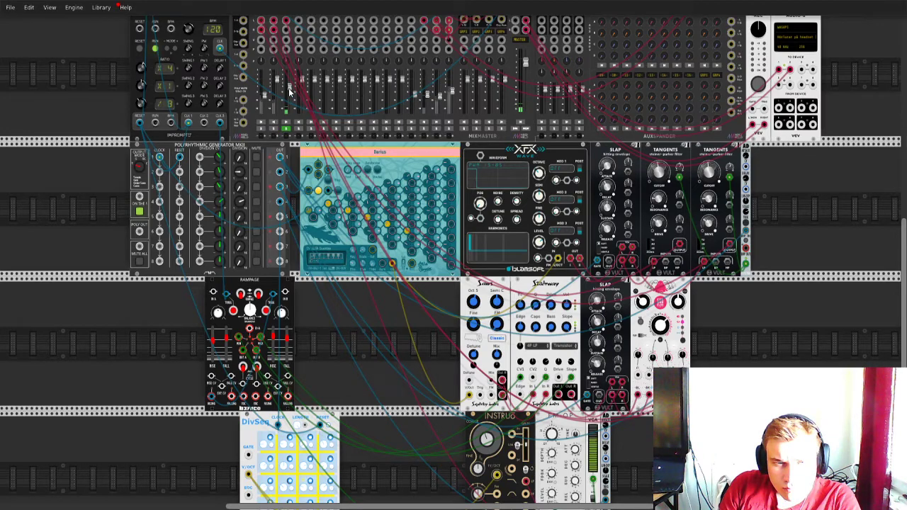
{"action": "scroll", "coordinate": [468, 433], "scroll_direction": "down", "scroll_amount": 3}
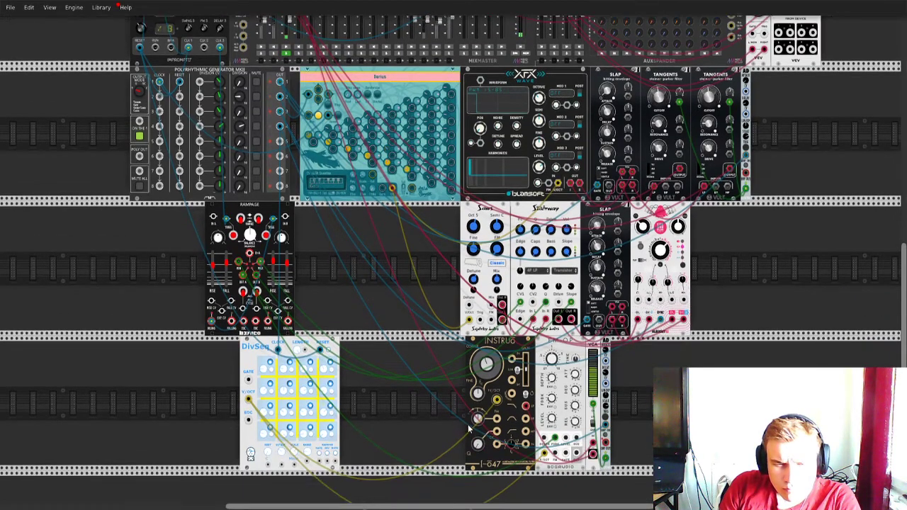
Step: Add the Instruō tona oscillator from an "inst" library search, placing it between DivSeq and the I-ō47
{"action": "right_click", "coordinate": [412, 410]}
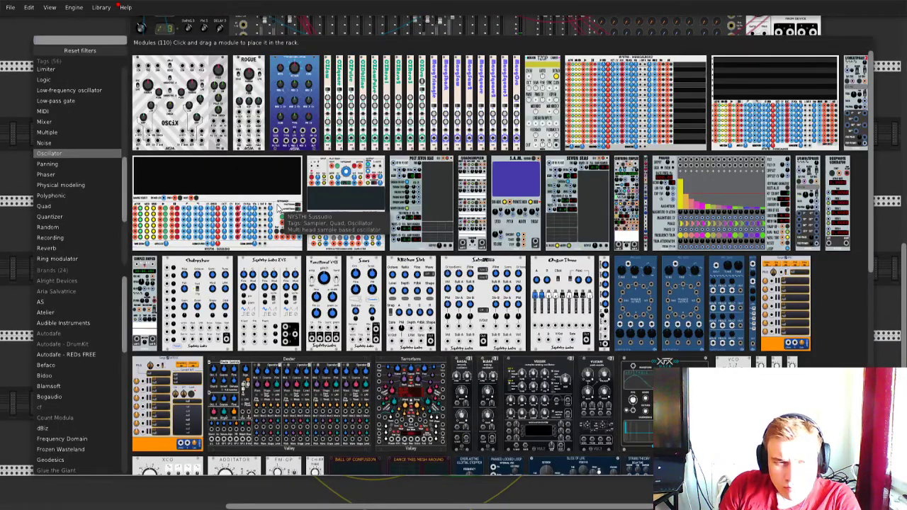
{"action": "type", "text": "inst"}
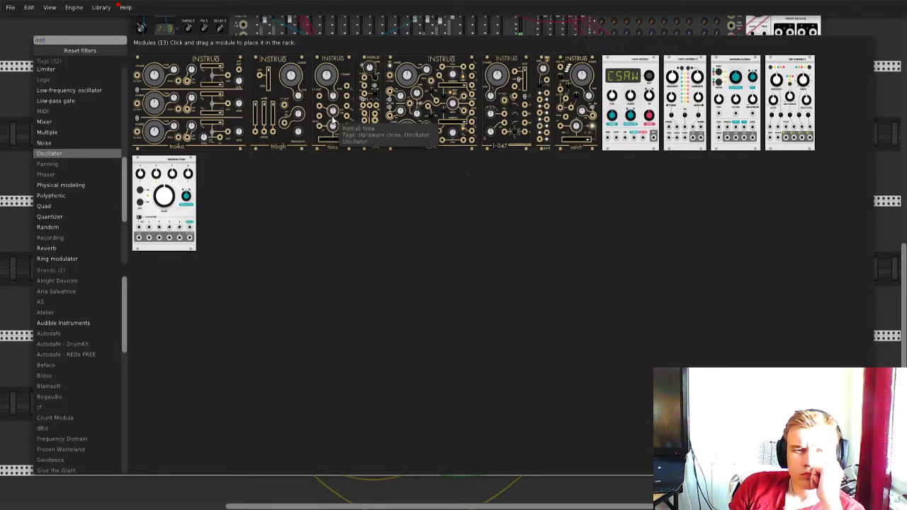
{"action": "left_click_drag", "start_coordinate": [333, 121], "coordinate": [420, 323]}
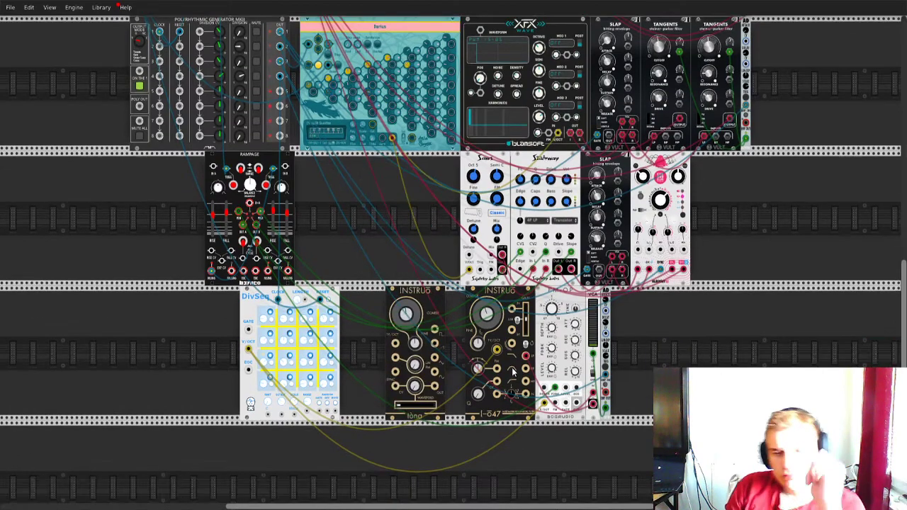
Step: Move the V/Oct and audio output cables from the I-ō47 to the tona oscillator
{"action": "left_click_drag", "start_coordinate": [484, 355], "coordinate": [524, 356]}
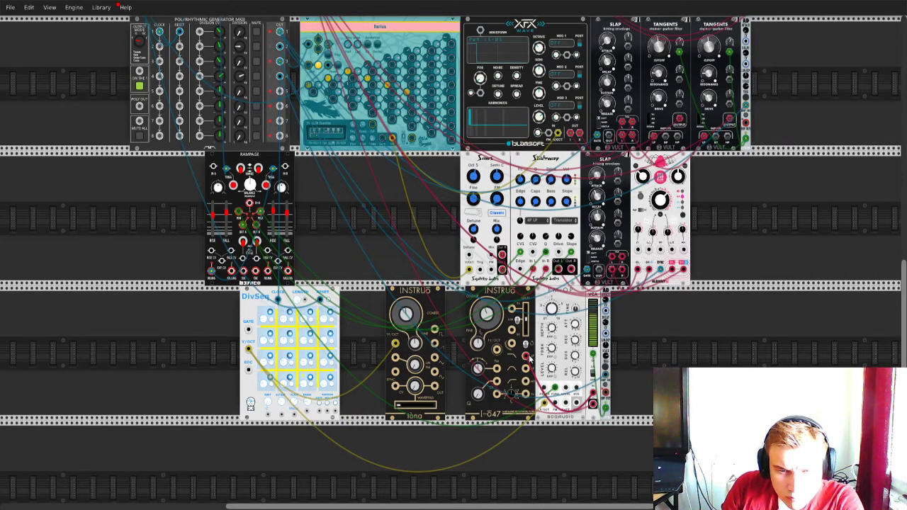
{"action": "left_click_drag", "start_coordinate": [525, 358], "coordinate": [435, 387]}
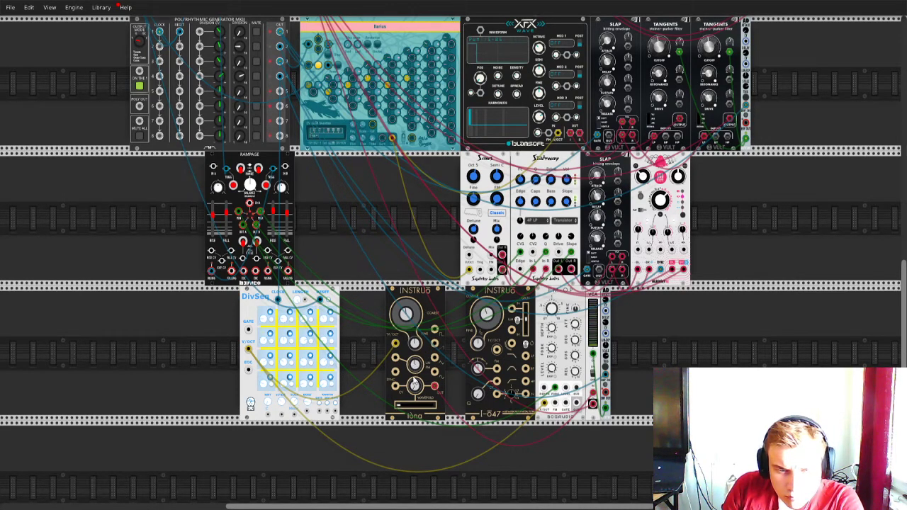
Step: Adjust the tona's wavefolding and patch a Rampage output into the tona's lowest CV input
{"action": "left_click_drag", "start_coordinate": [414, 385], "coordinate": [416, 375]}
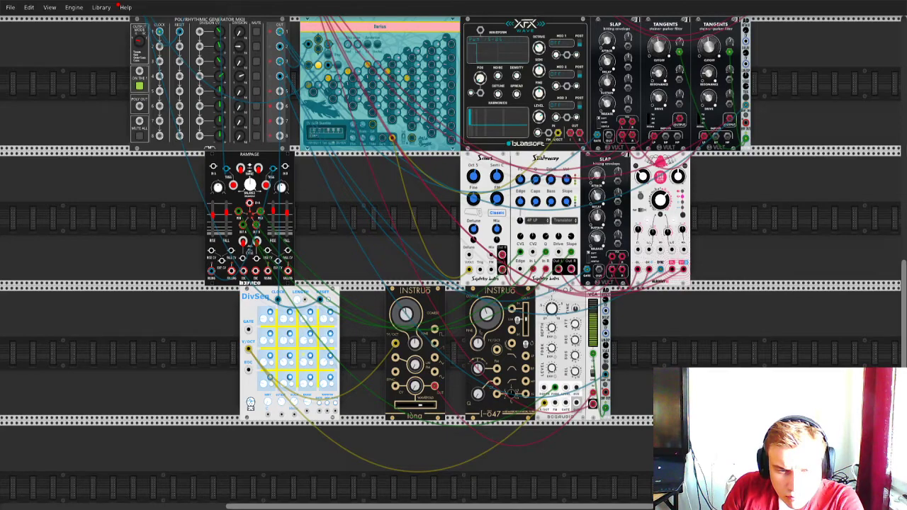
{"action": "scroll", "coordinate": [417, 375], "scroll_direction": "up", "scroll_amount": 3}
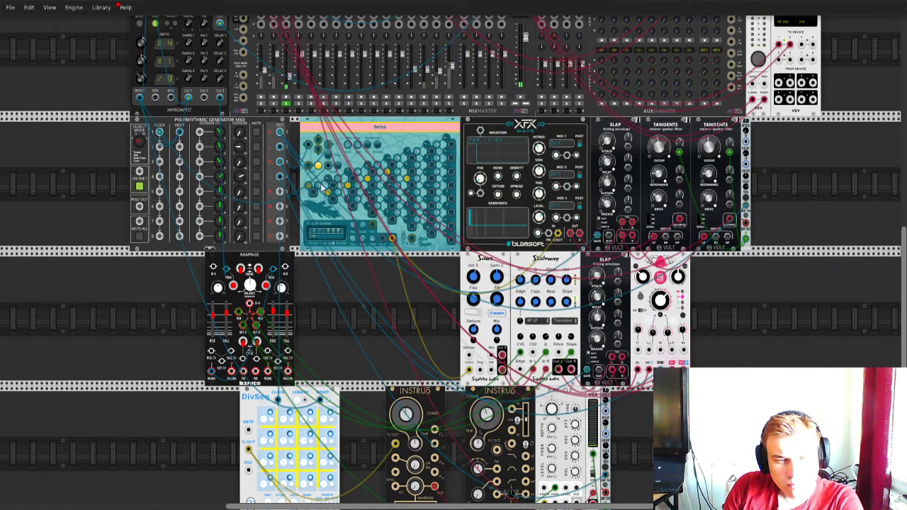
{"action": "scroll", "coordinate": [402, 421], "scroll_direction": "down", "scroll_amount": 2}
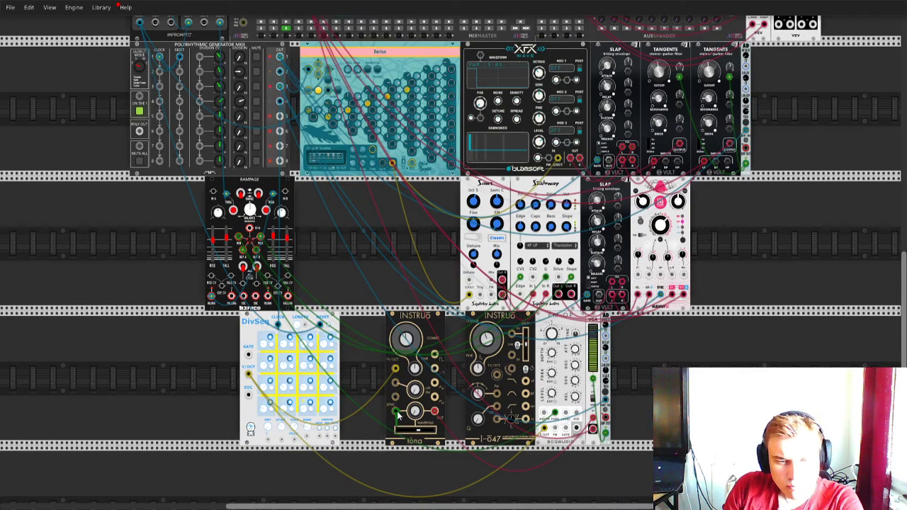
{"action": "left_click_drag", "start_coordinate": [395, 411], "coordinate": [248, 232]}
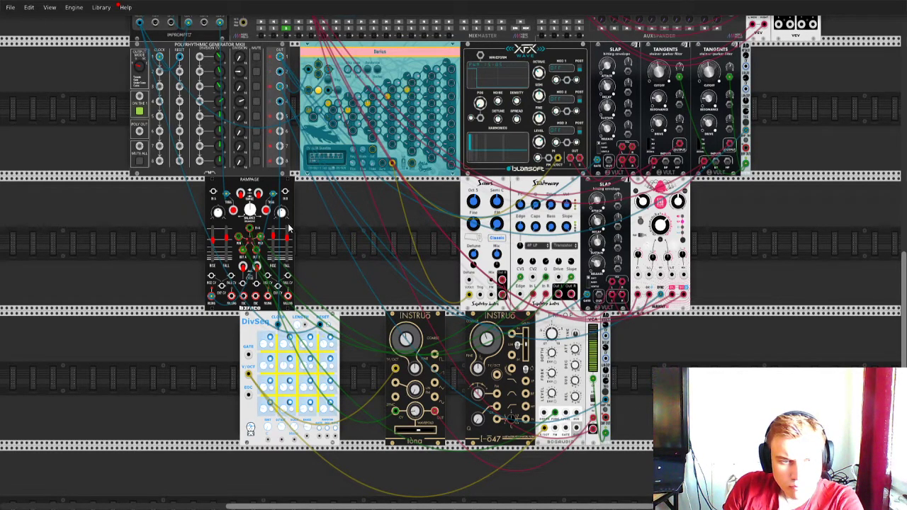
{"action": "left_click_drag", "start_coordinate": [396, 409], "coordinate": [251, 232]}
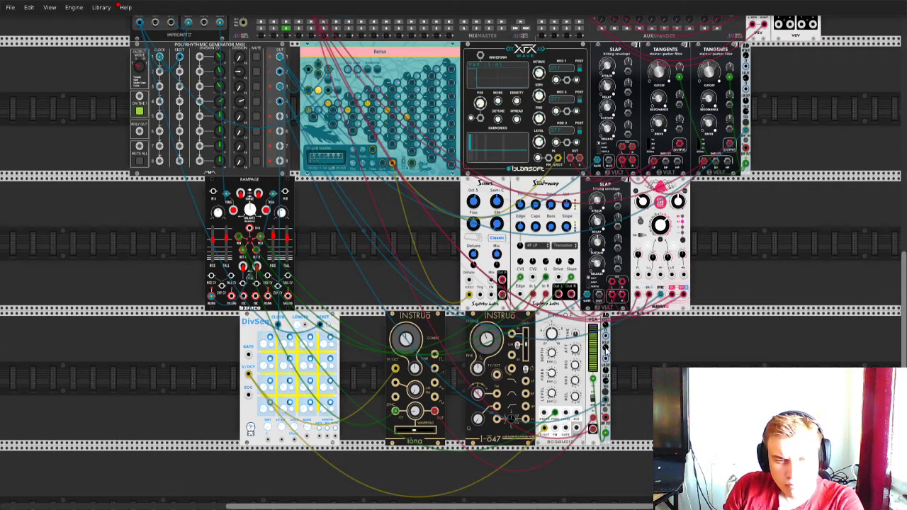
{"action": "scroll", "coordinate": [301, 145], "scroll_direction": "up", "scroll_amount": 3}
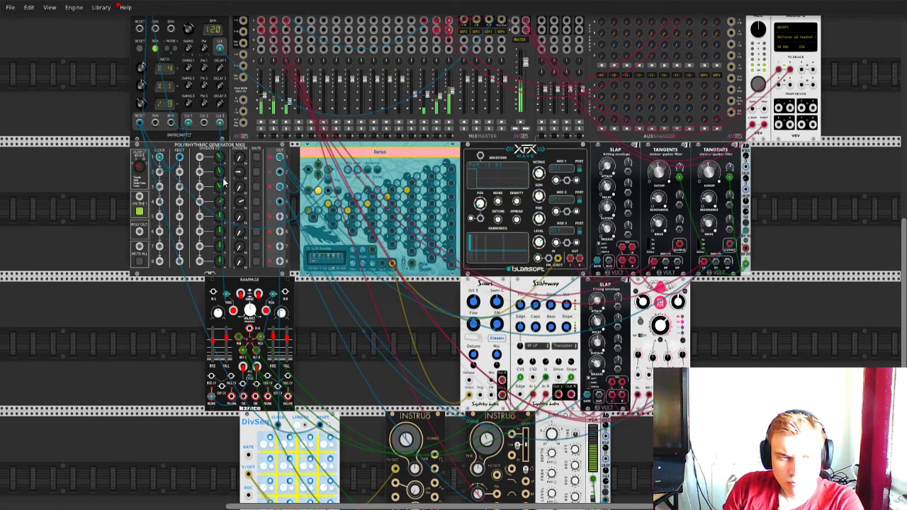
Step: Check the division of the Polyrhythmic Generator's fourth channel and reset the clock
{"action": "right_click", "coordinate": [240, 204]}
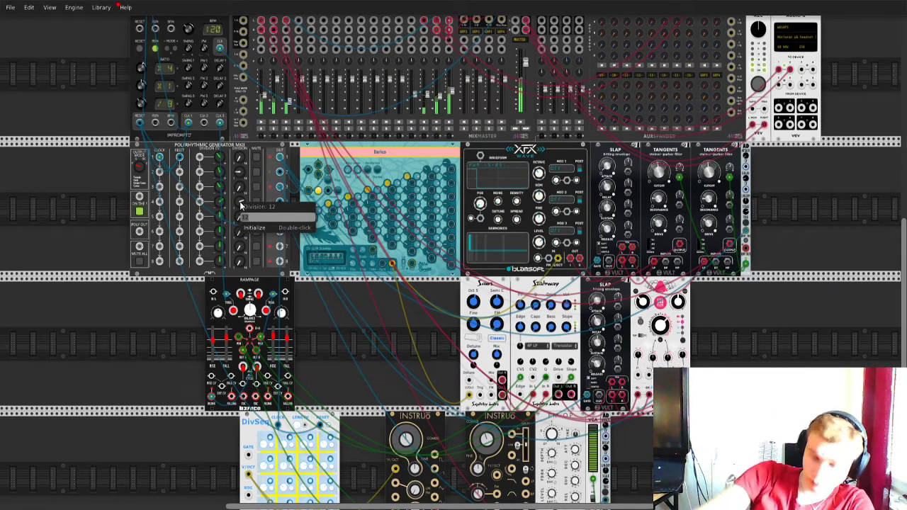
{"action": "key", "text": "Escape"}
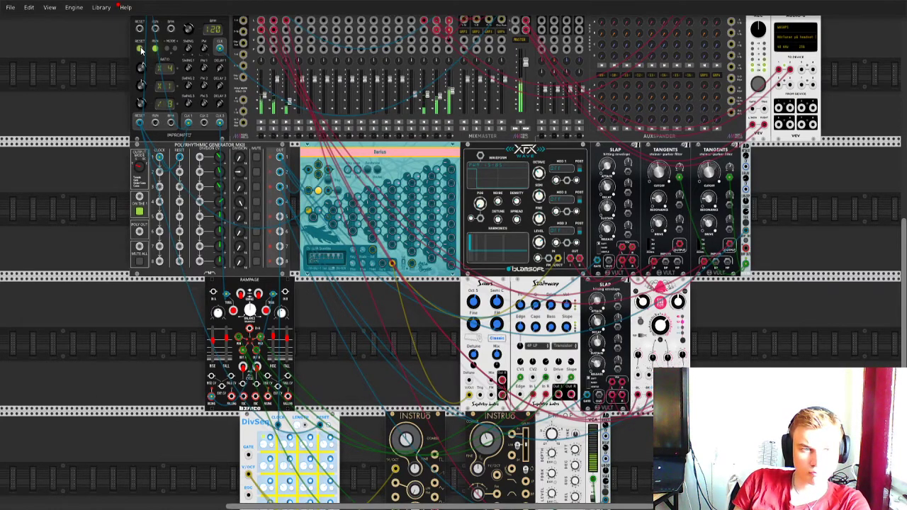
{"action": "scroll", "coordinate": [406, 370], "scroll_direction": "down", "scroll_amount": 3}
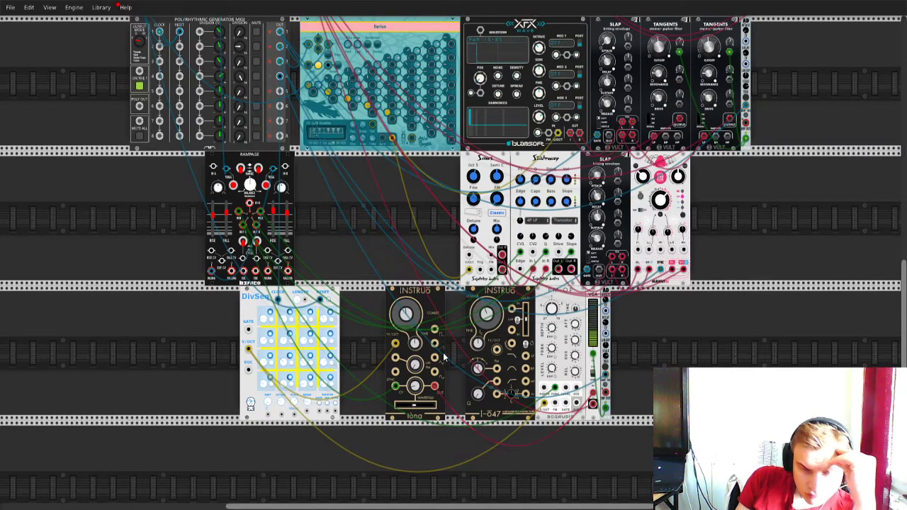
Step: Mute channels 3 and 14 on the MixMaster
{"action": "scroll", "coordinate": [311, 177], "scroll_direction": "up", "scroll_amount": 5}
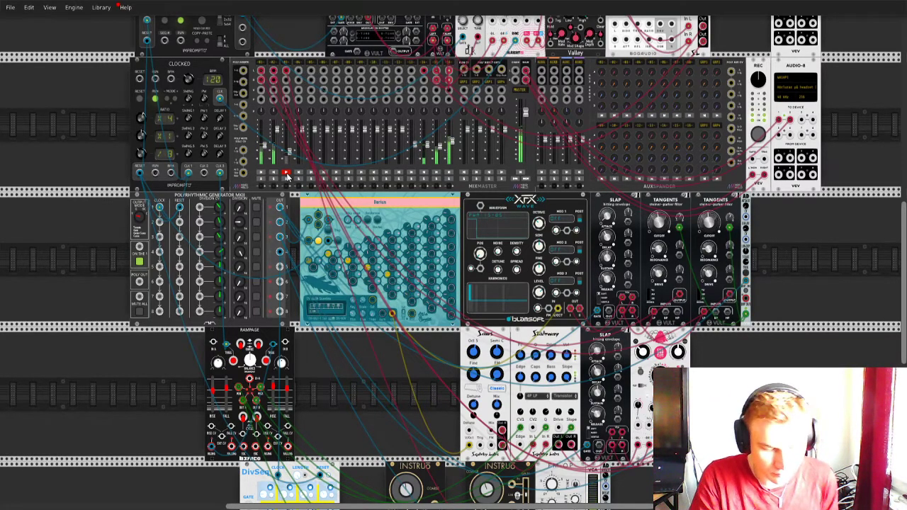
{"action": "left_click", "coordinate": [424, 174]}
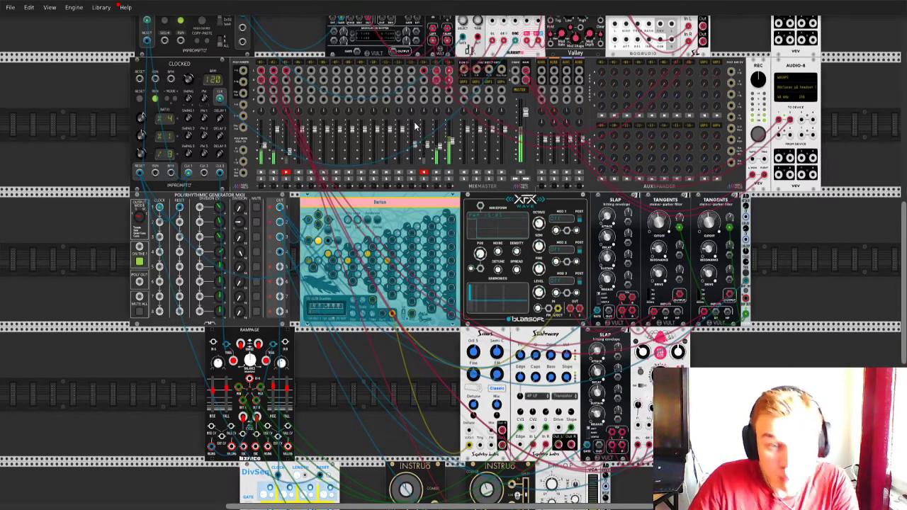
Step: Set the second clock ratio on Clocked to x8
{"action": "scroll", "coordinate": [497, 211], "scroll_direction": "down", "scroll_amount": 3}
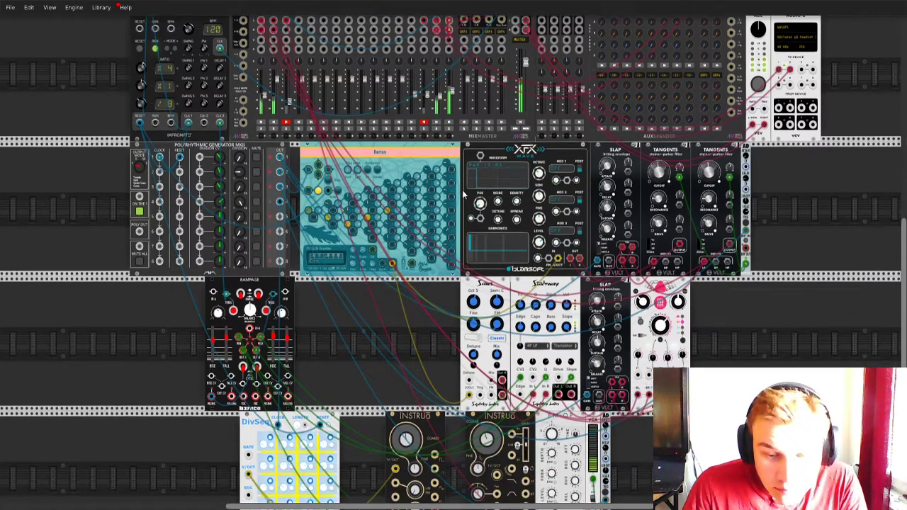
{"action": "scroll", "coordinate": [411, 216], "scroll_direction": "up", "scroll_amount": 3}
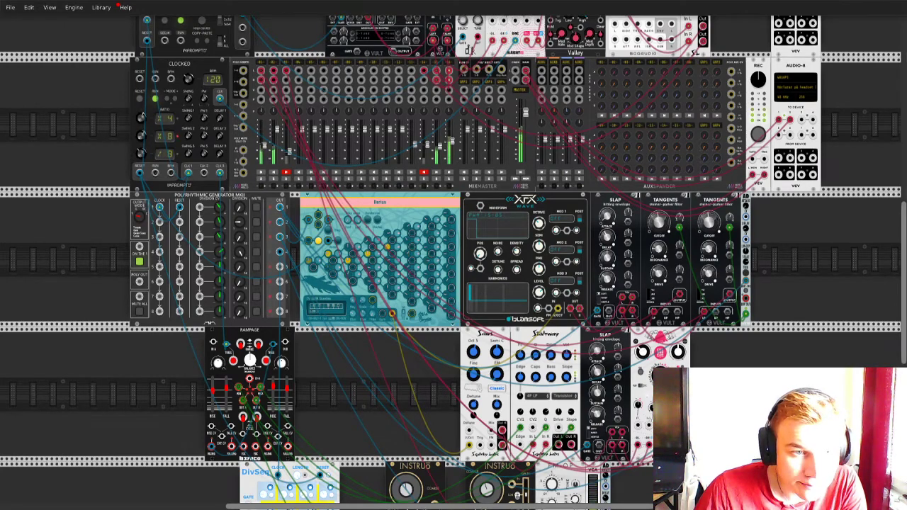
{"action": "scroll", "coordinate": [135, 164], "scroll_direction": "down", "scroll_amount": 1}
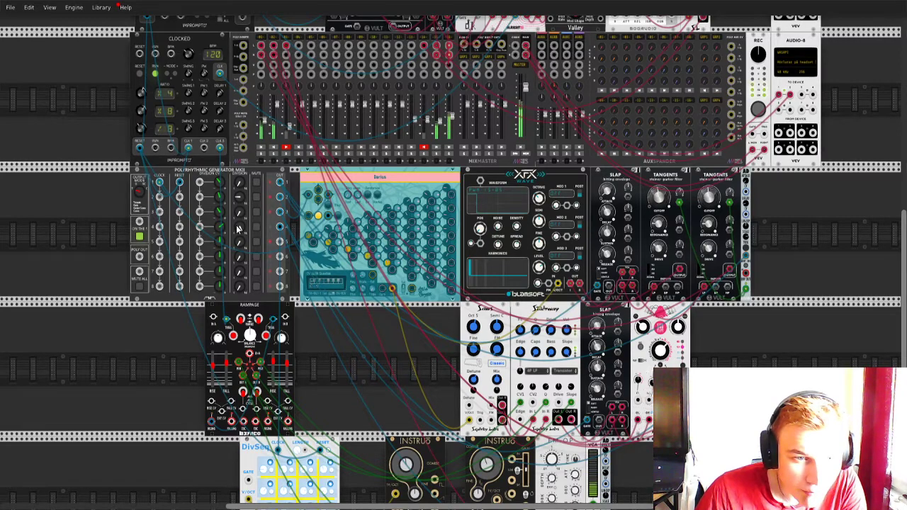
Step: Toggle the mutes of the Polyrhythmic Generator's first and fourth channels and switch off its On the 1 option
{"action": "mouse_move", "coordinate": [237, 230]}
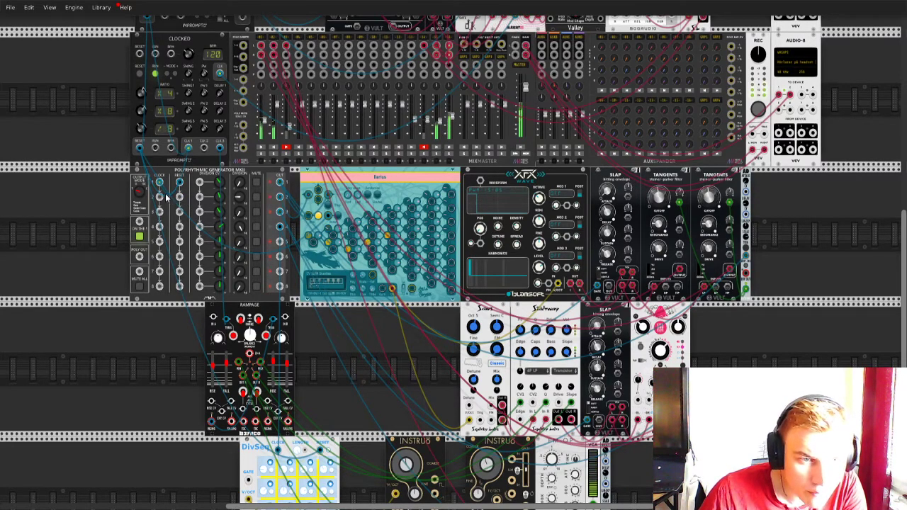
{"action": "left_click", "coordinate": [257, 184]}
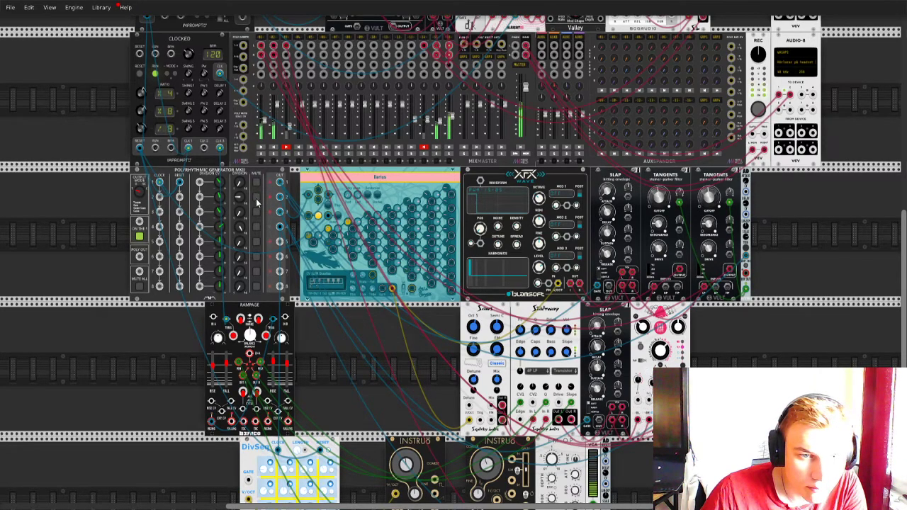
{"action": "left_click", "coordinate": [257, 226]}
{"action": "left_click", "coordinate": [256, 225]}
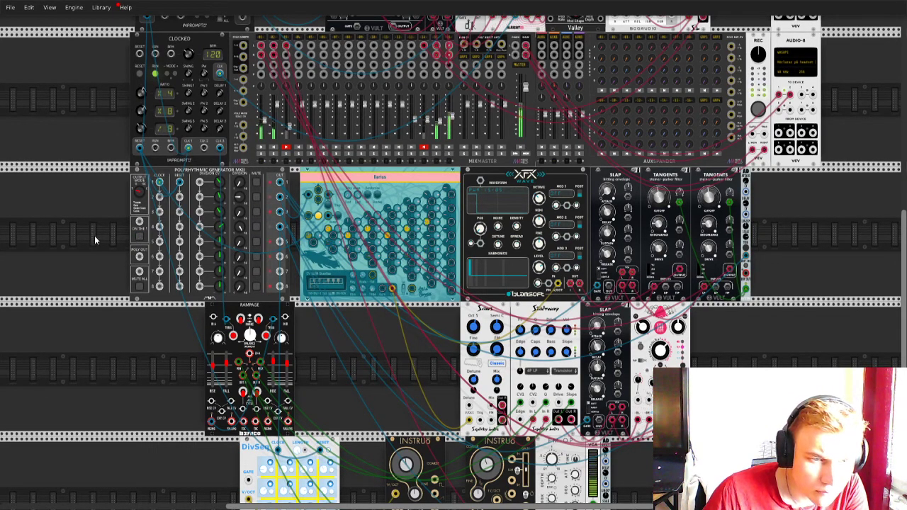
{"action": "scroll", "coordinate": [92, 239], "scroll_direction": "down", "scroll_amount": 2}
{"action": "scroll", "coordinate": [92, 240], "scroll_direction": "up", "scroll_amount": 2}
{"action": "scroll", "coordinate": [99, 215], "scroll_direction": "down", "scroll_amount": 2}
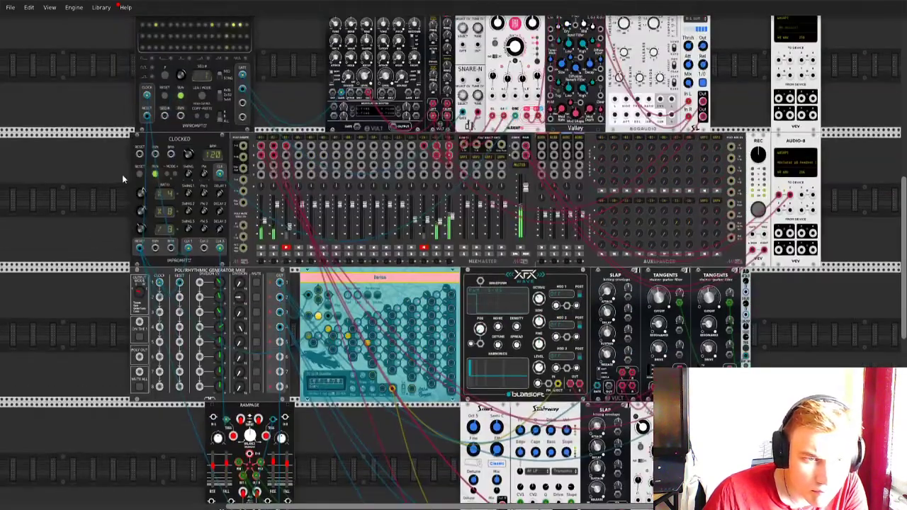
{"action": "scroll", "coordinate": [142, 177], "scroll_direction": "up", "scroll_amount": 2}
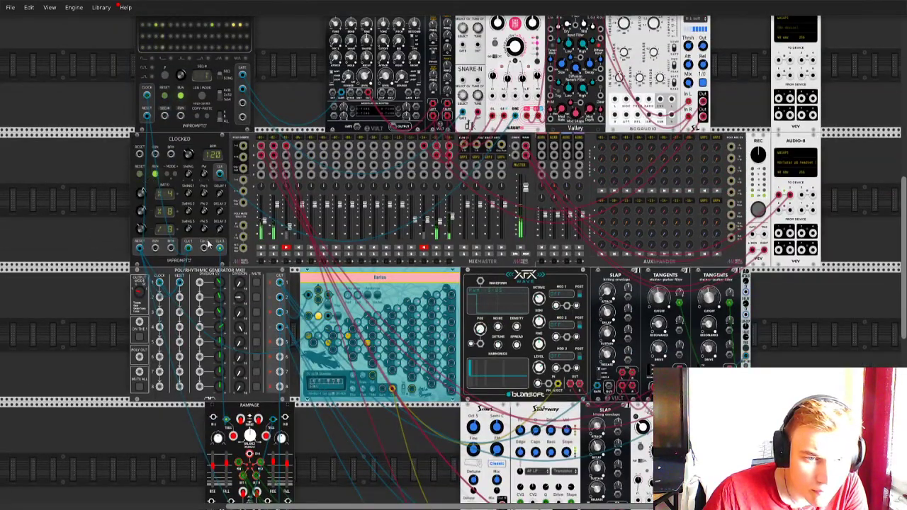
{"action": "scroll", "coordinate": [293, 279], "scroll_direction": "down", "scroll_amount": 3}
{"action": "scroll", "coordinate": [292, 278], "scroll_direction": "down", "scroll_amount": 3}
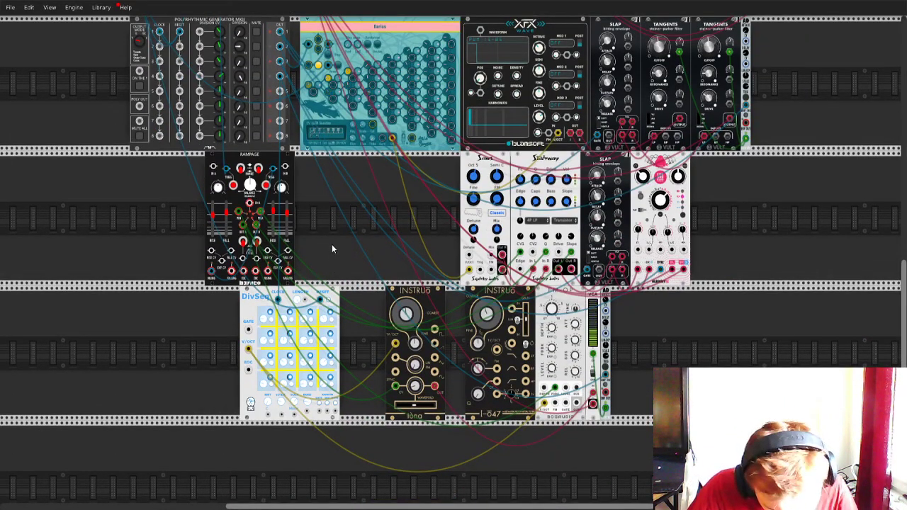
Step: Audition the MixMaster mix with channels 14 to 16 muted, and unmute those three channels
{"action": "scroll", "coordinate": [332, 243], "scroll_direction": "up", "scroll_amount": 3}
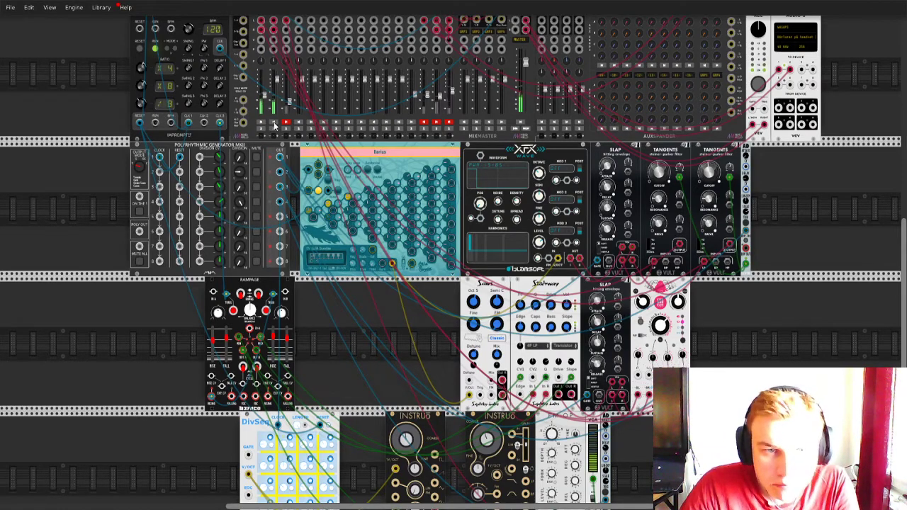
{"action": "scroll", "coordinate": [268, 124], "scroll_direction": "up", "scroll_amount": 2}
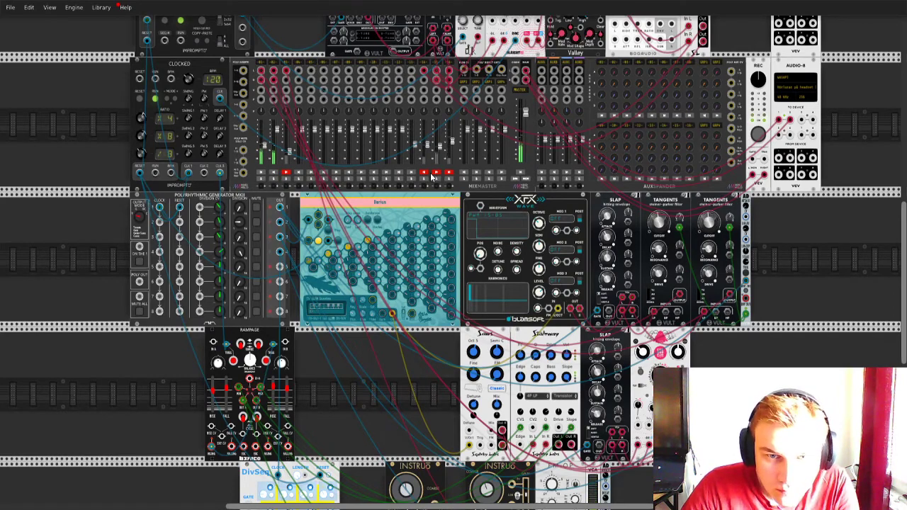
{"action": "scroll", "coordinate": [388, 201], "scroll_direction": "up", "scroll_amount": 2}
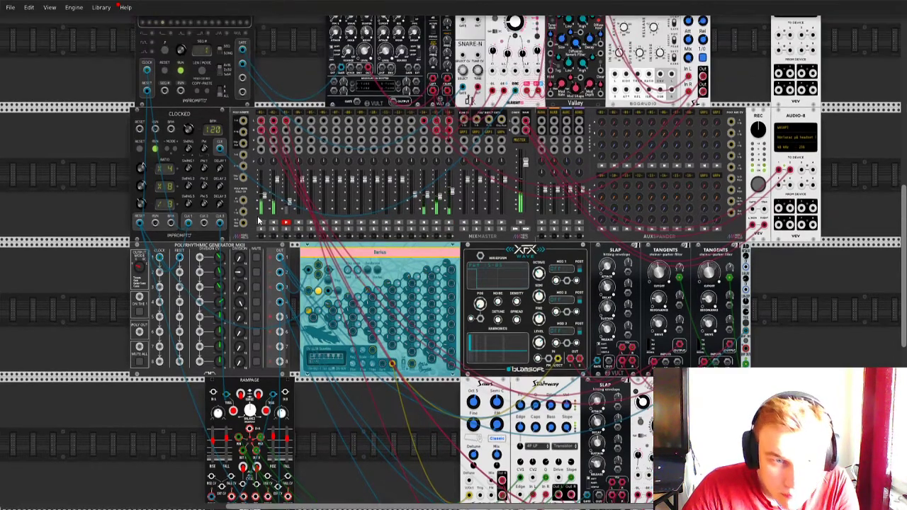
Step: Try to patch the Polyrhythmic Generator's On the 1 input to Clocked's first clock output while the mixer's master is muted
{"action": "scroll", "coordinate": [271, 226], "scroll_direction": "up", "scroll_amount": 3}
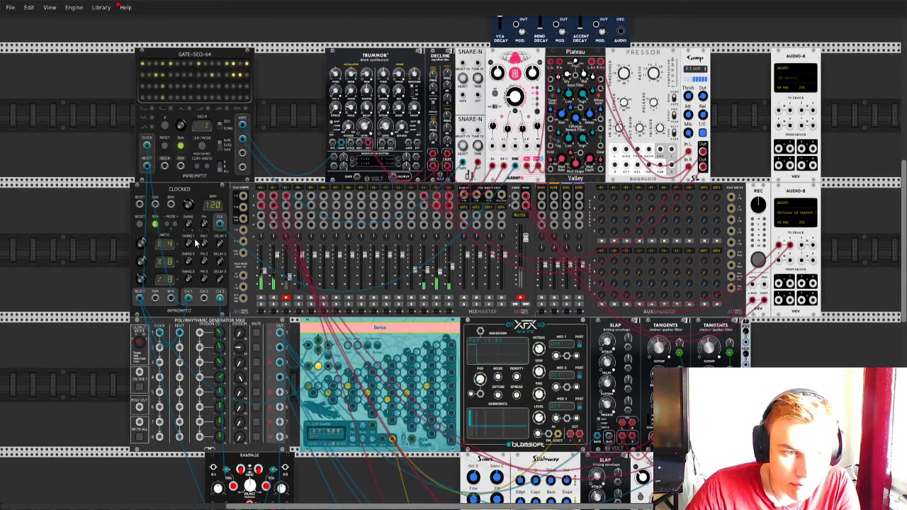
{"action": "scroll", "coordinate": [230, 293], "scroll_direction": "down", "scroll_amount": 2}
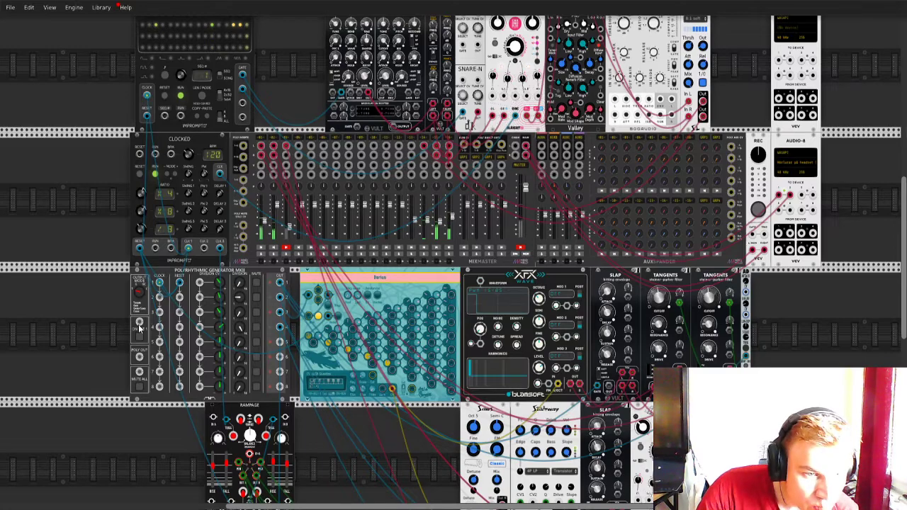
{"action": "left_click_drag", "start_coordinate": [140, 325], "coordinate": [187, 250]}
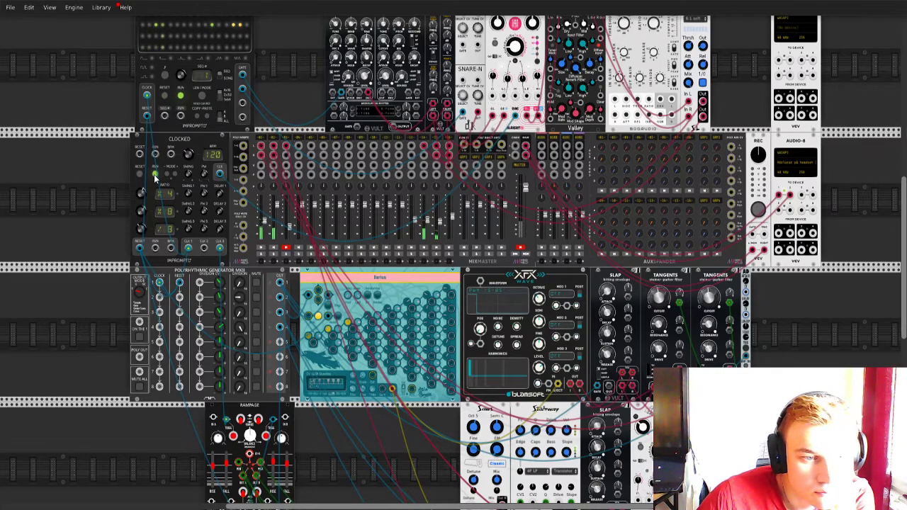
{"action": "left_click", "coordinate": [520, 247]}
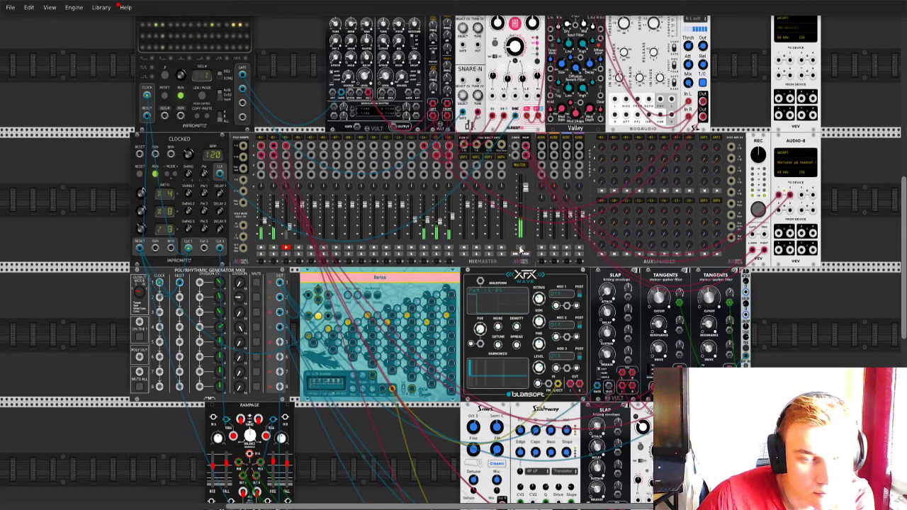
Step: Mute channels 1 and 2 and the master on the MixMaster
{"action": "scroll", "coordinate": [78, 189], "scroll_direction": "up", "scroll_amount": 2}
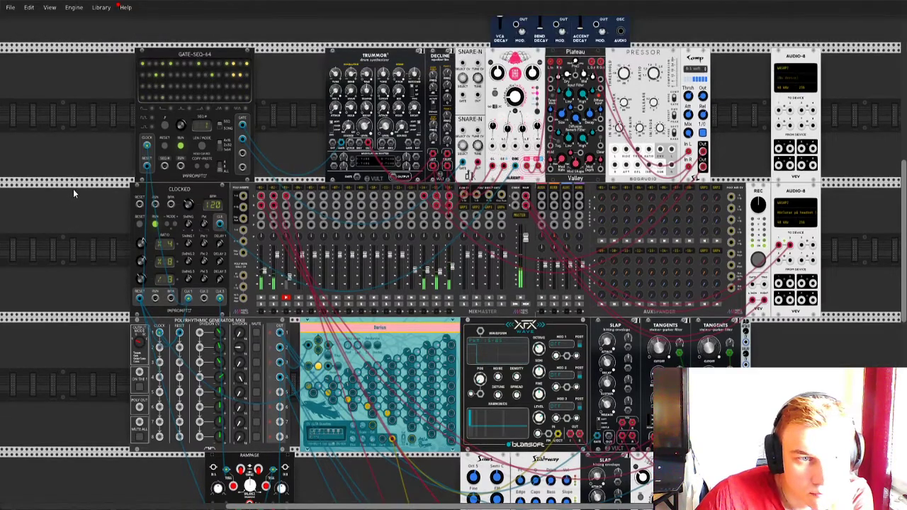
{"action": "scroll", "coordinate": [75, 192], "scroll_direction": "down", "scroll_amount": 4}
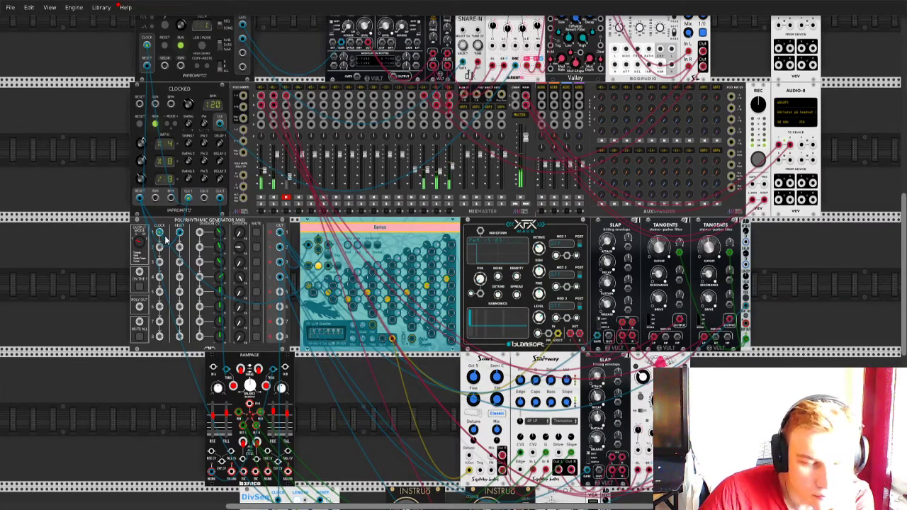
{"action": "scroll", "coordinate": [170, 245], "scroll_direction": "down", "scroll_amount": 3}
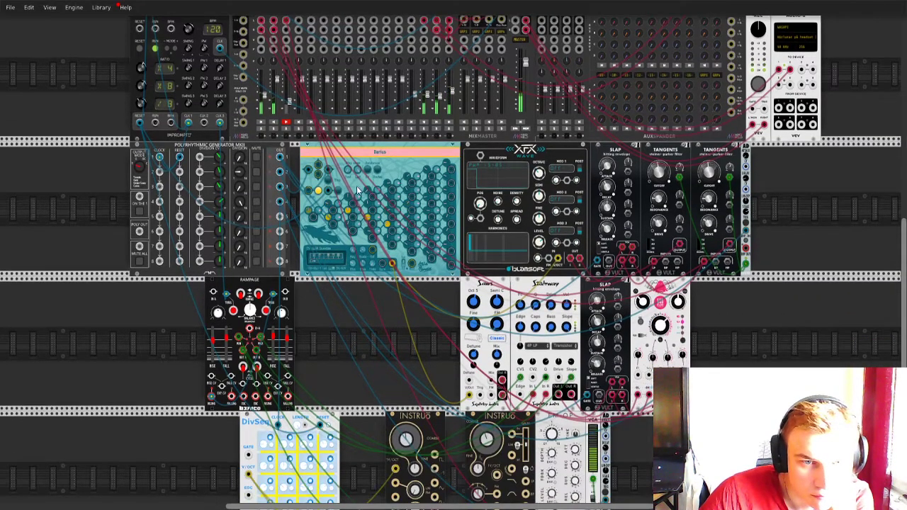
{"action": "scroll", "coordinate": [323, 220], "scroll_direction": "up", "scroll_amount": 3}
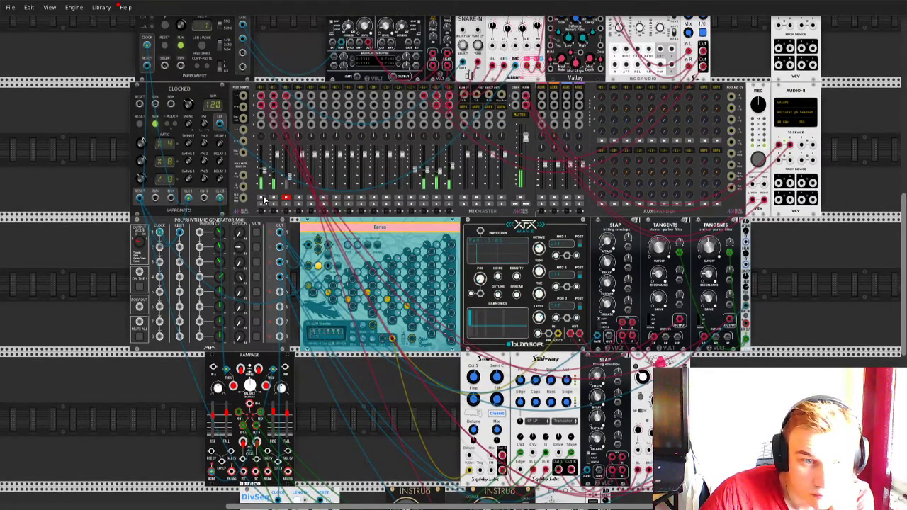
{"action": "left_click", "coordinate": [262, 198]}
{"action": "left_click", "coordinate": [274, 198]}
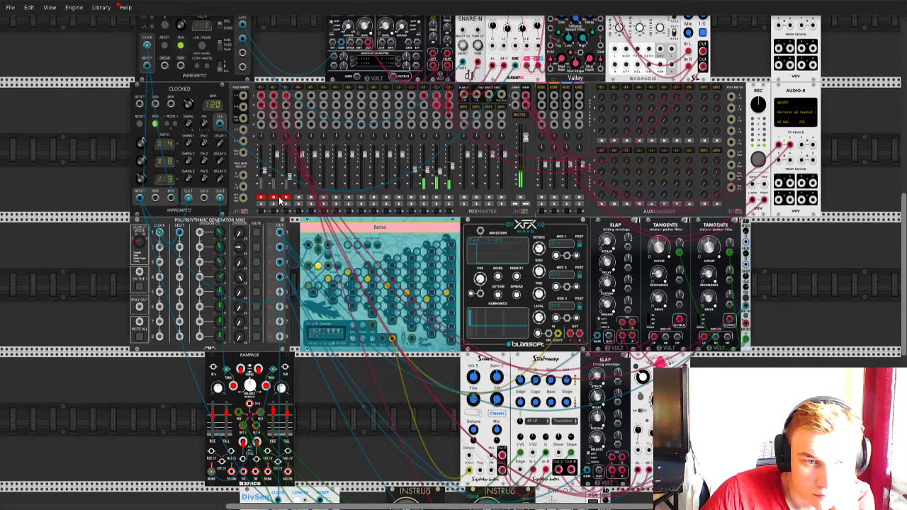
{"action": "left_click", "coordinate": [276, 198]}
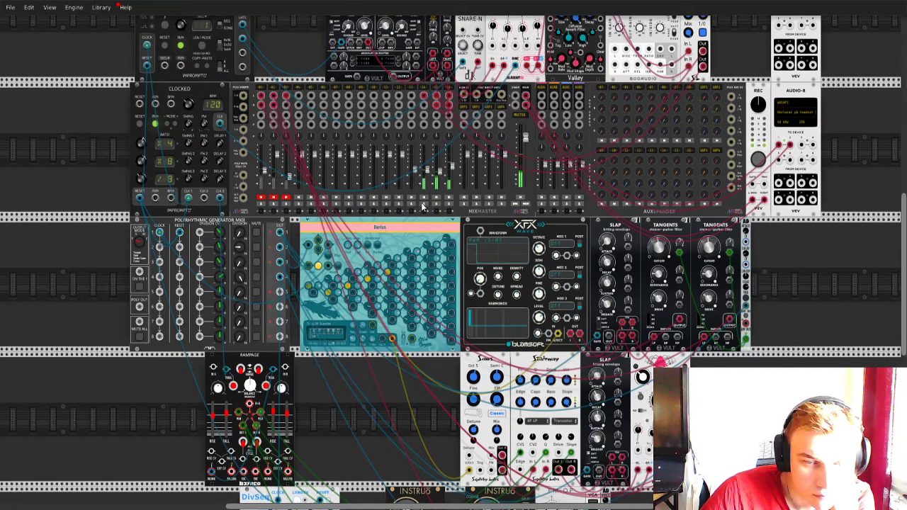
{"action": "left_click", "coordinate": [522, 198]}
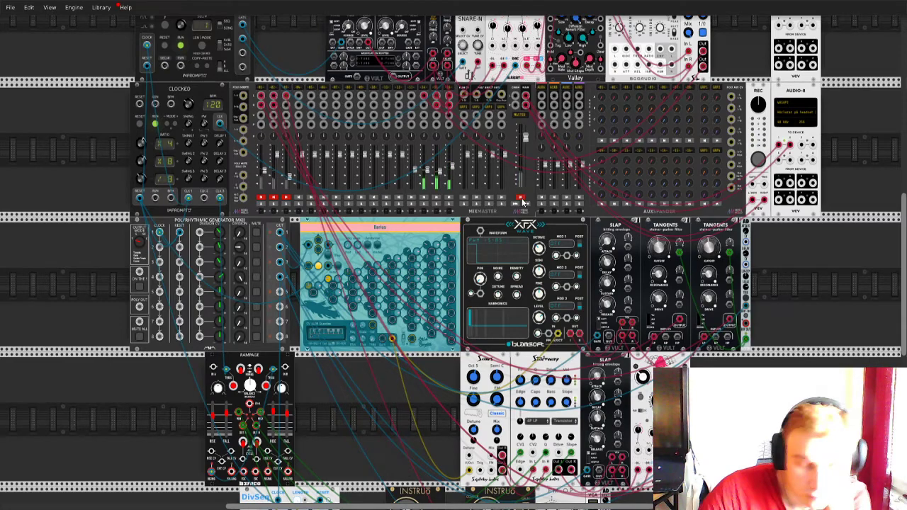